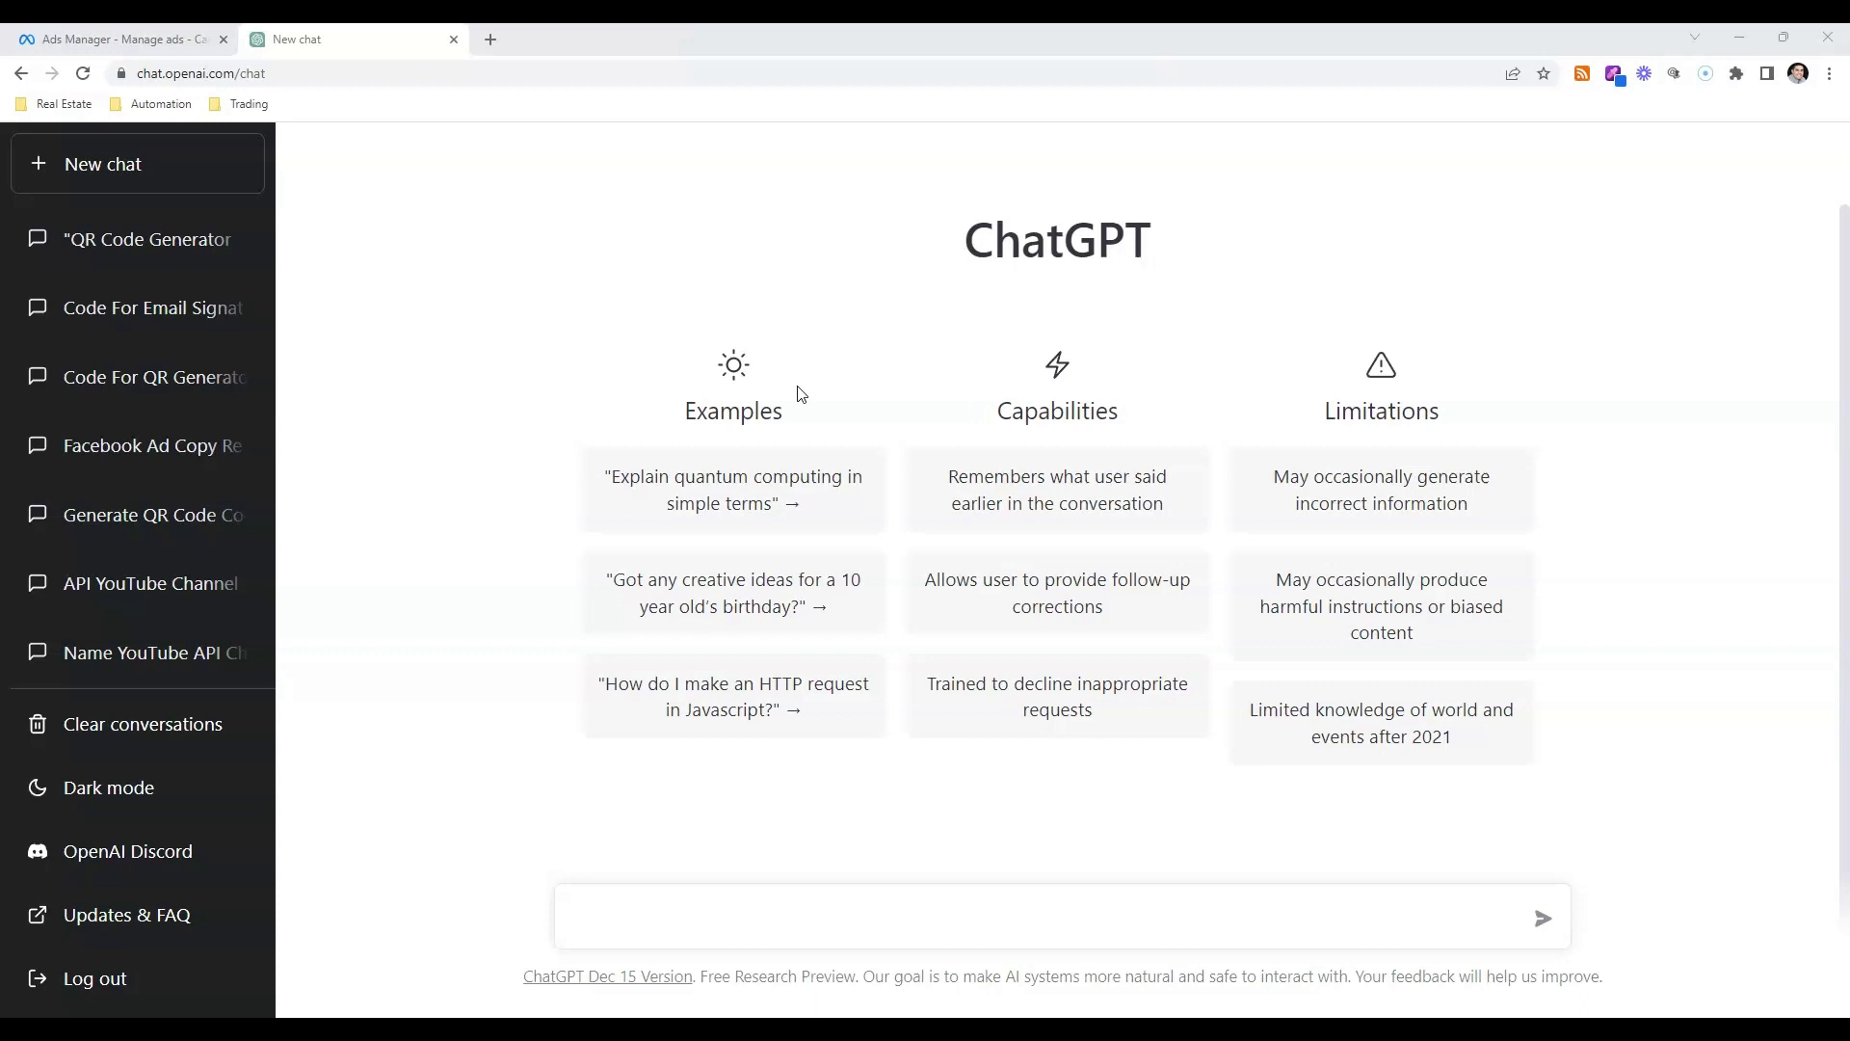
# - Open app.kvcore.com in a new browser tab and go to the Lead Engine tools
pyautogui.moveTo(962, 232); pyautogui.dragTo(1203, 226)
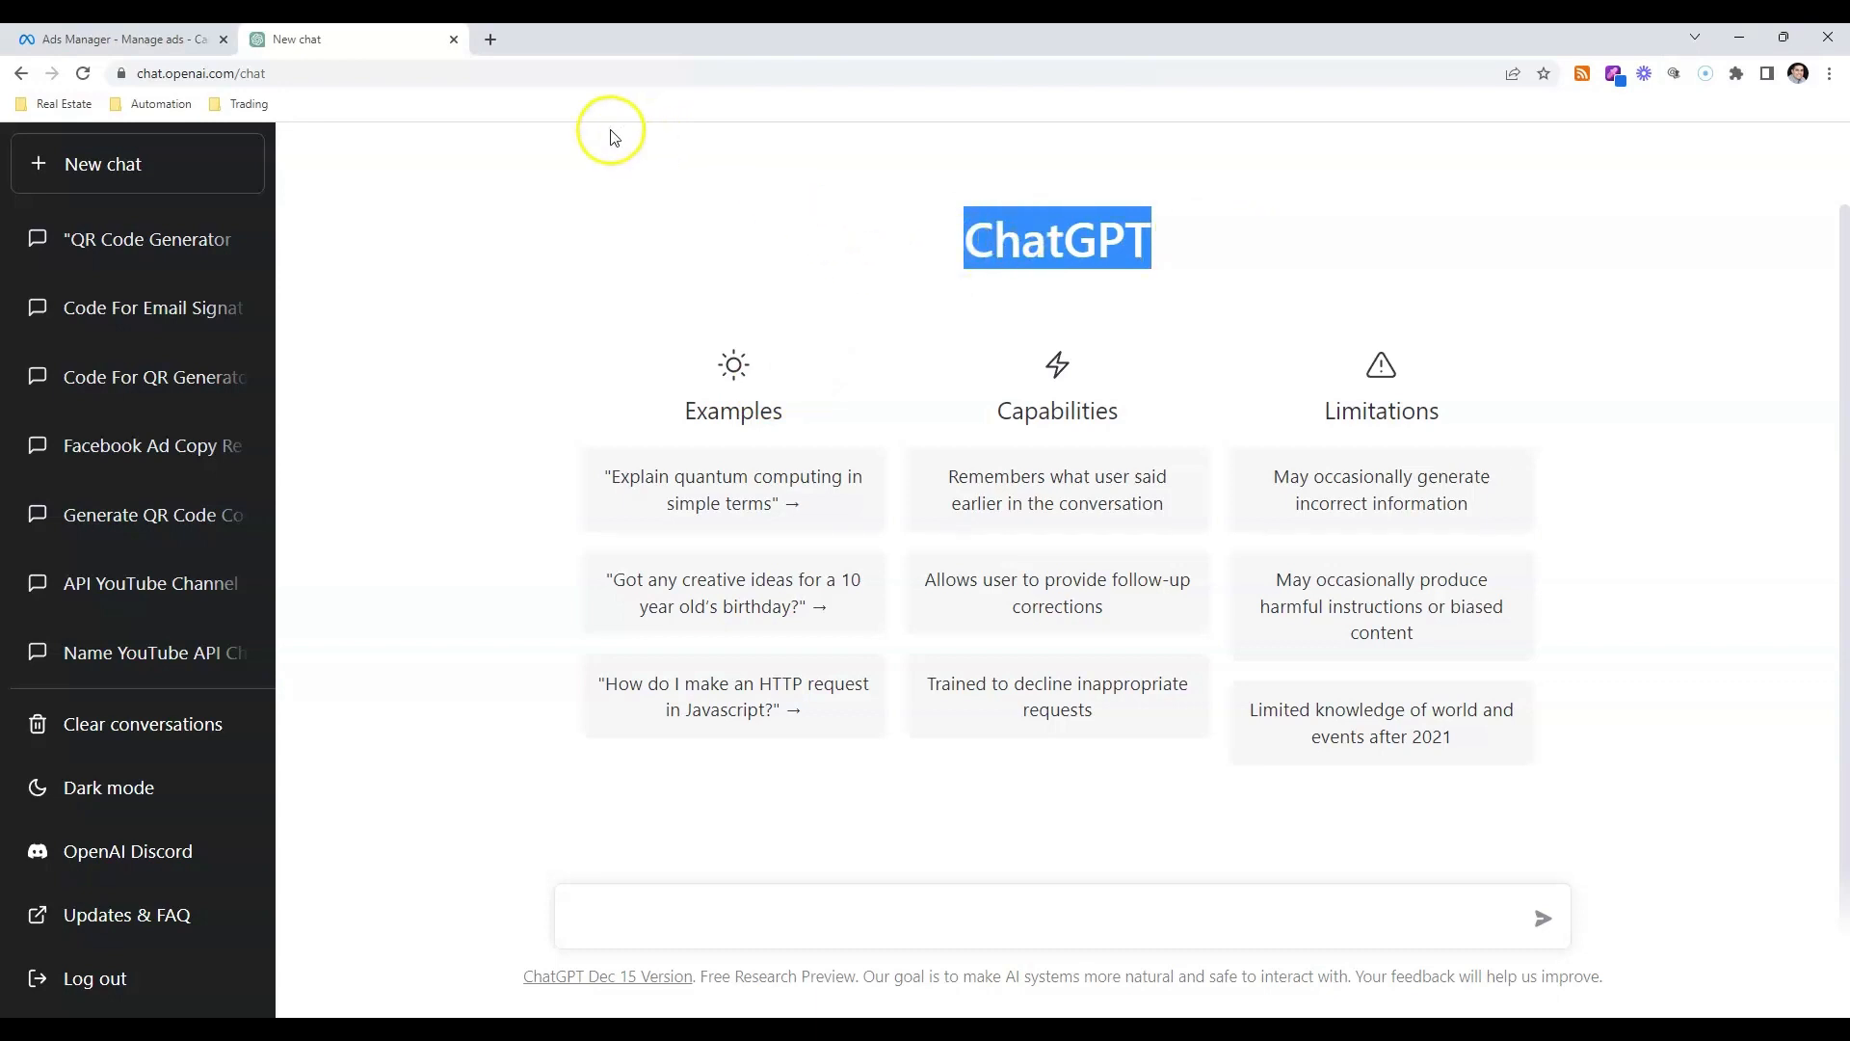
pyautogui.click(491, 38)
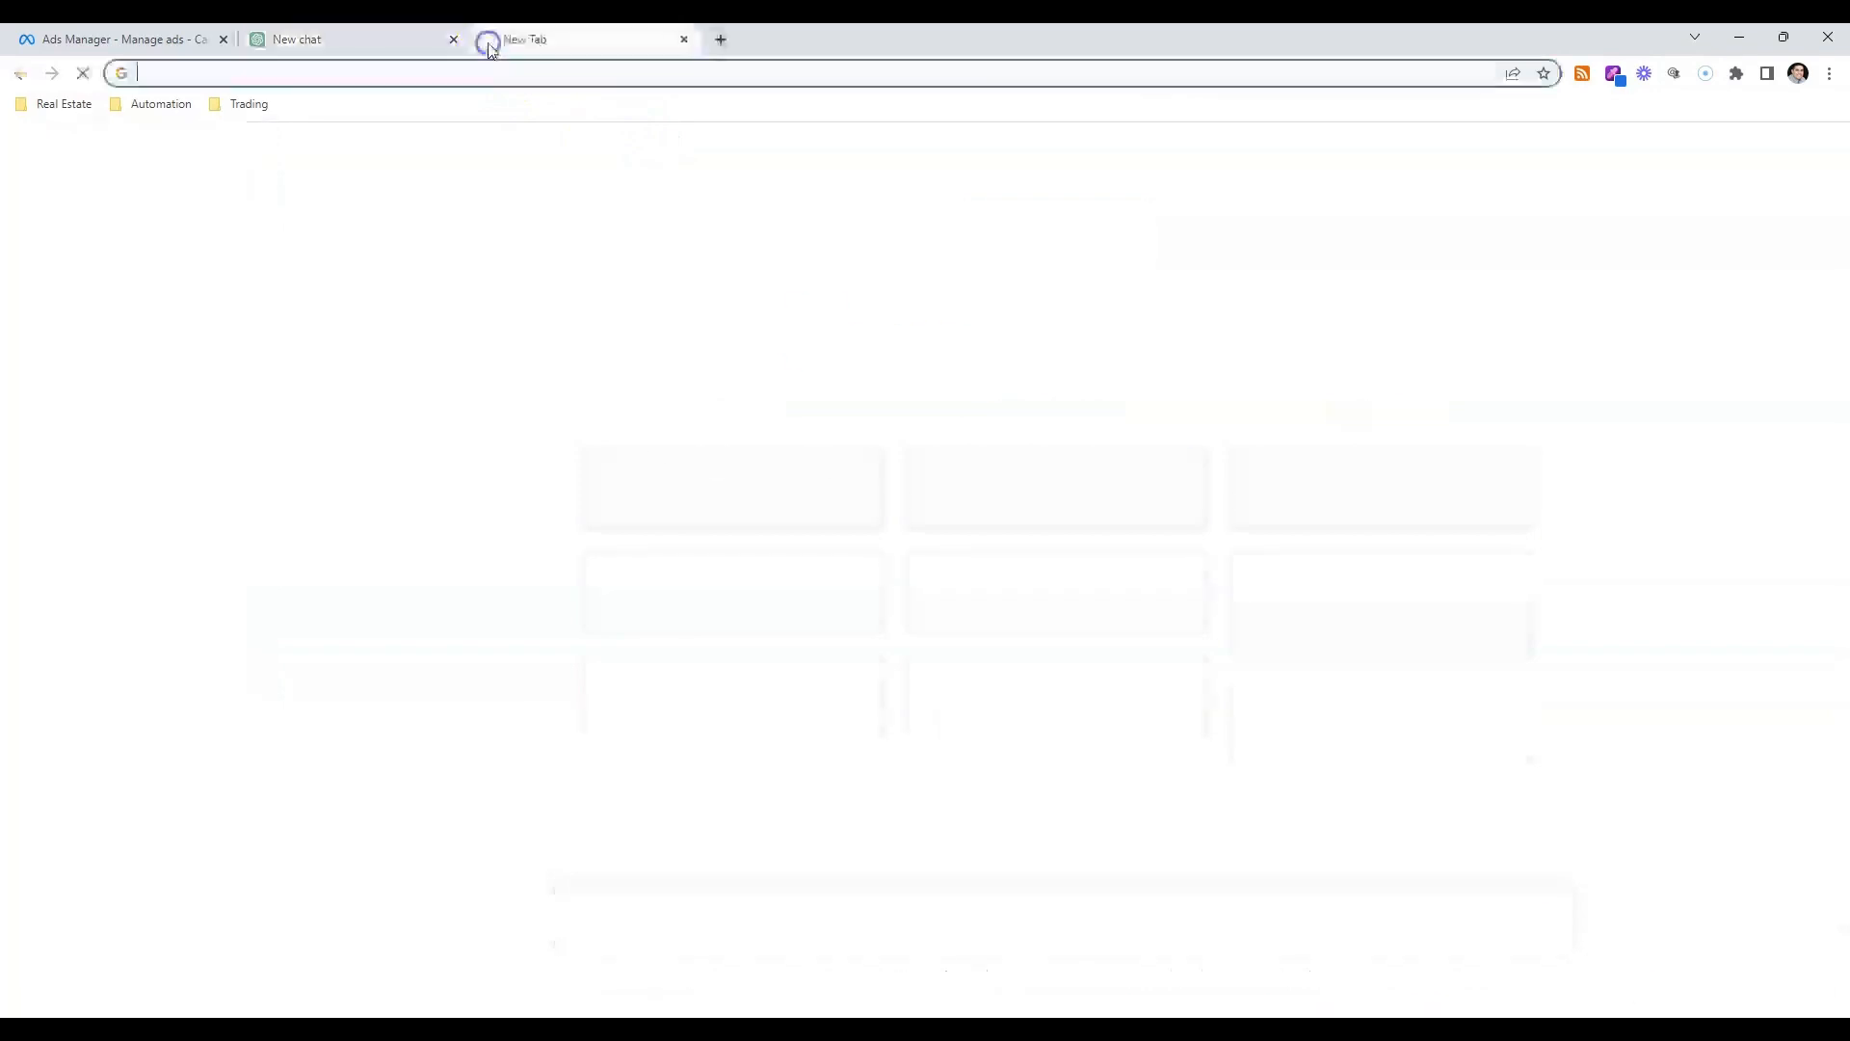
pyautogui.write('app')
pyautogui.press('Return')
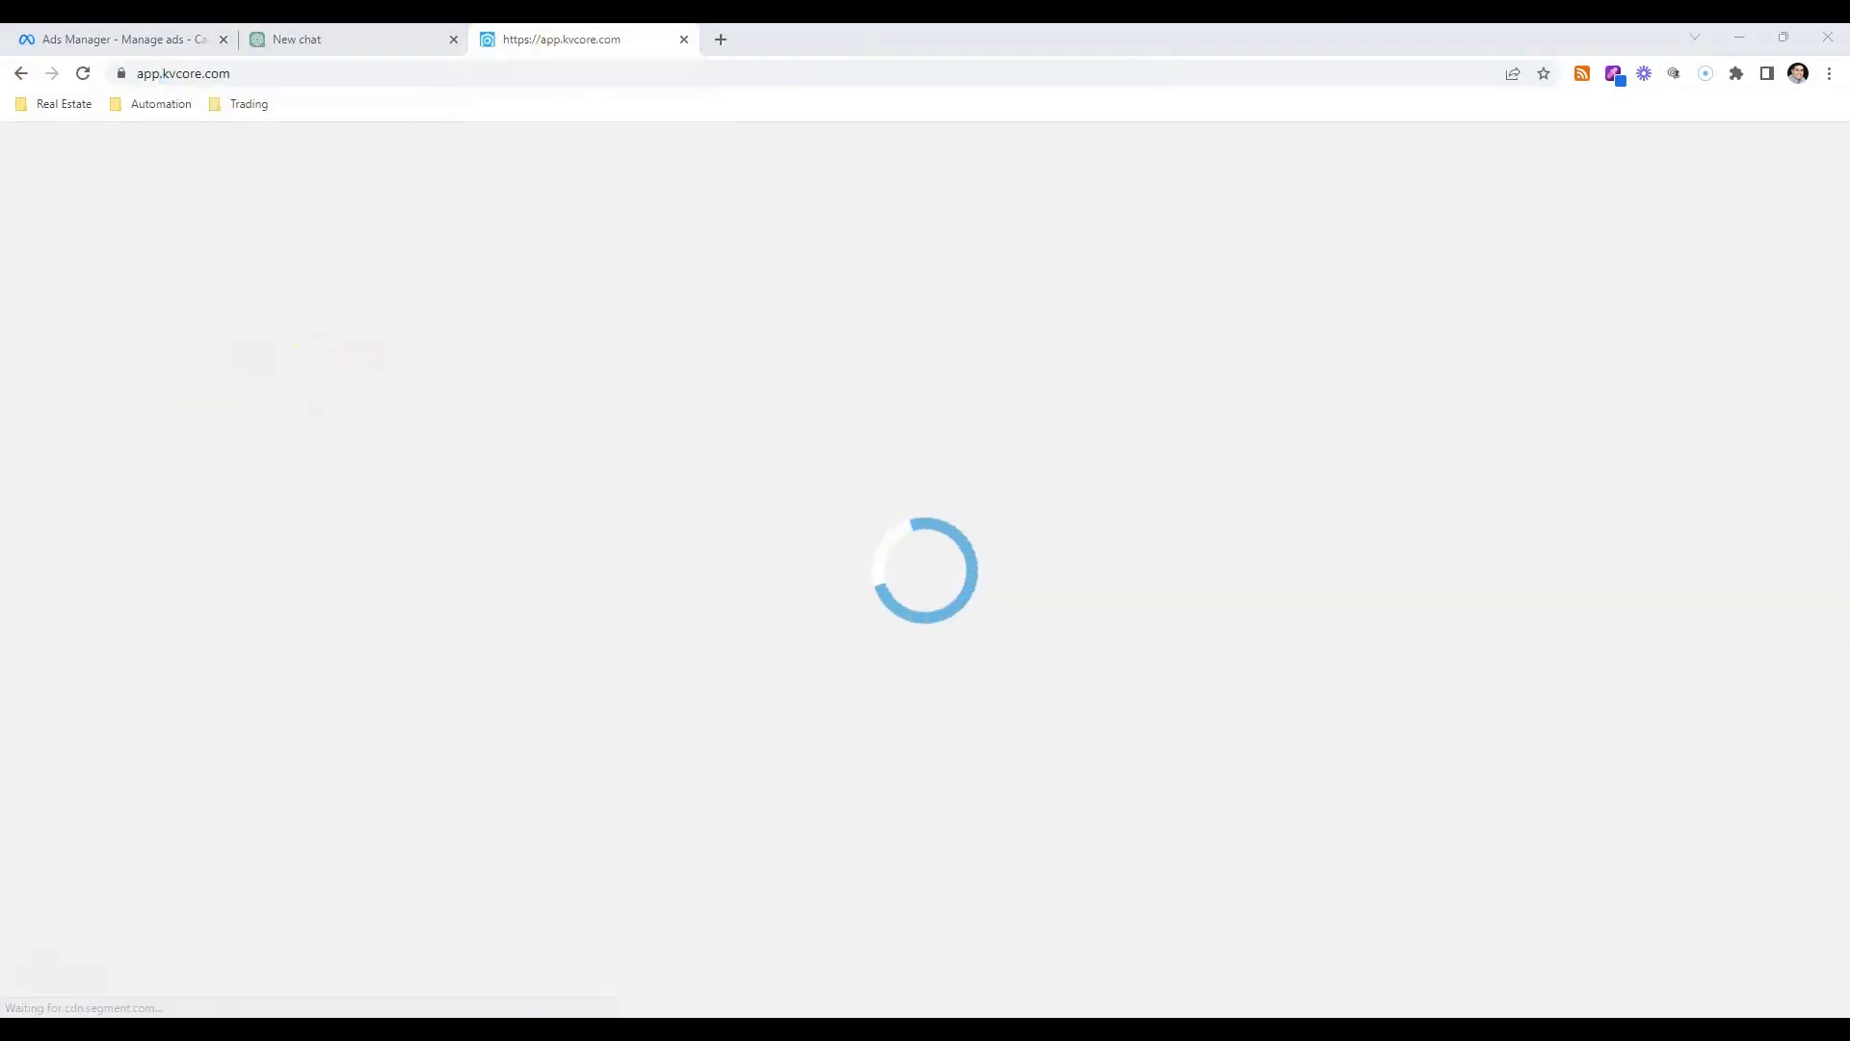
pyautogui.scroll(-1, 714, 580)
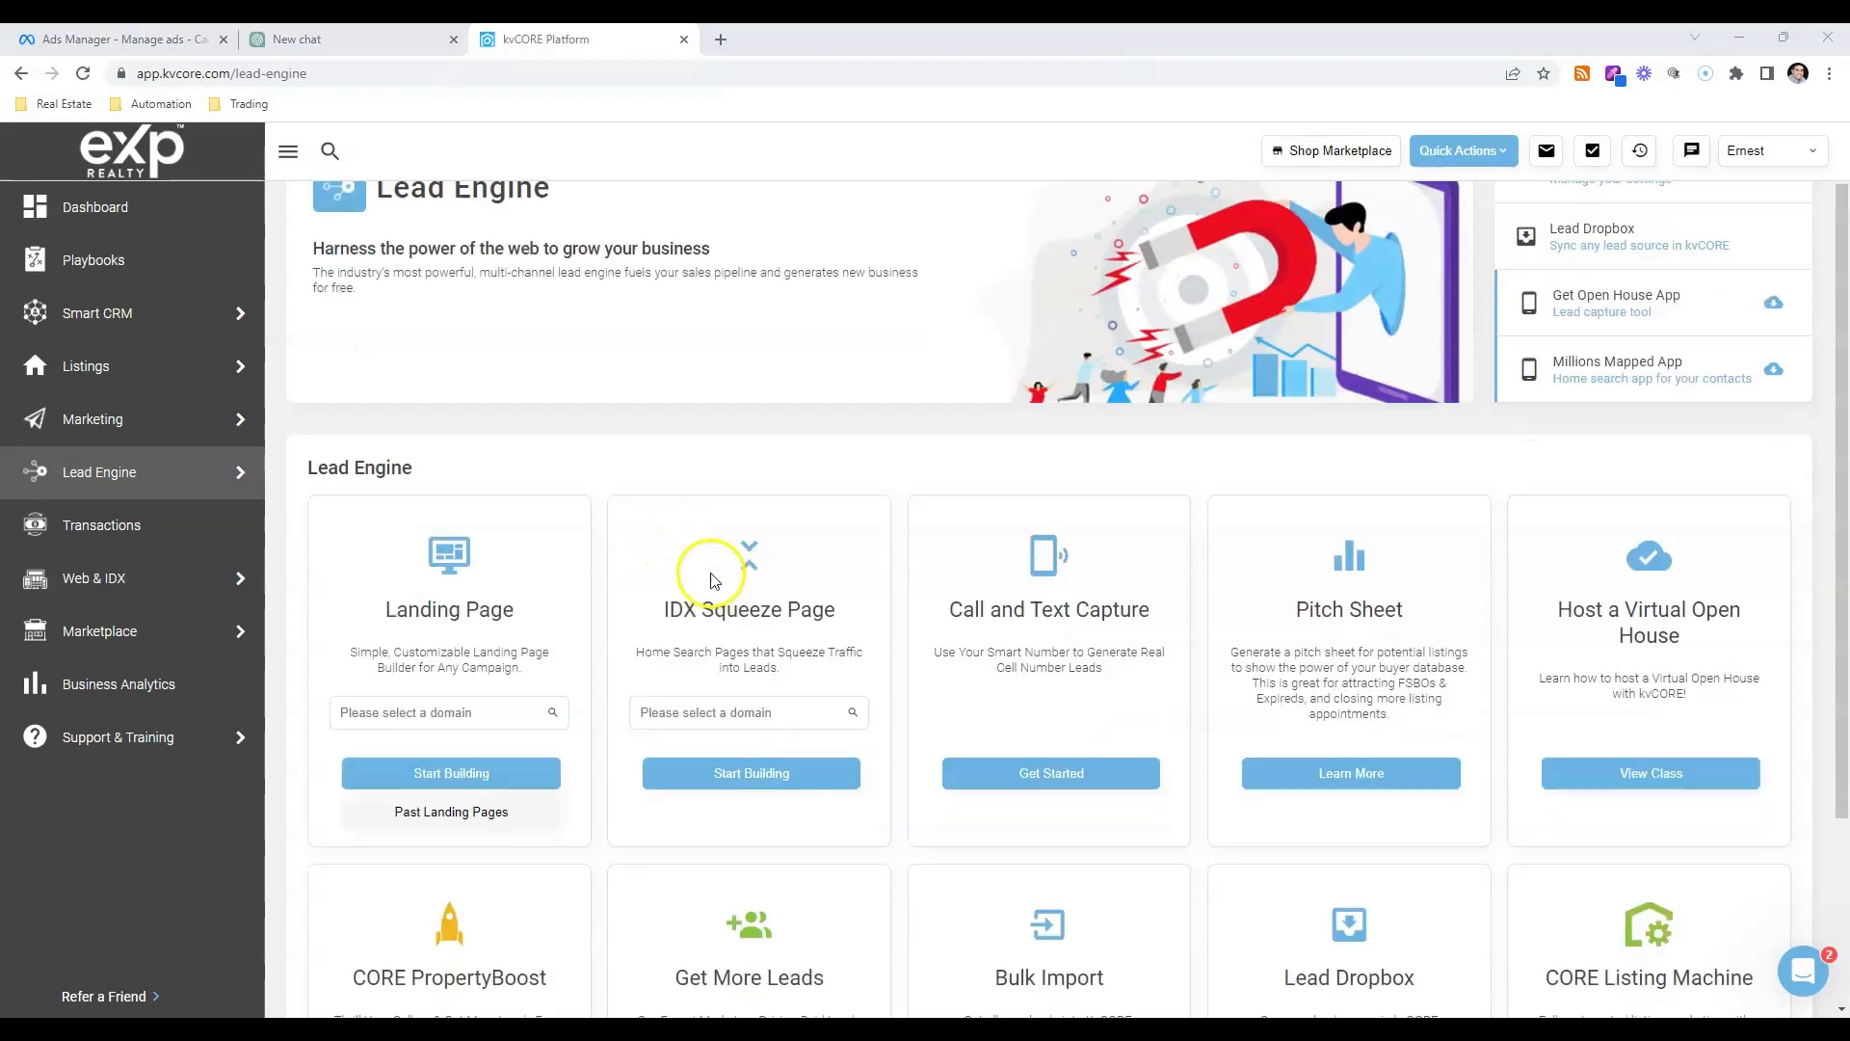
pyautogui.scroll(-2, 714, 579)
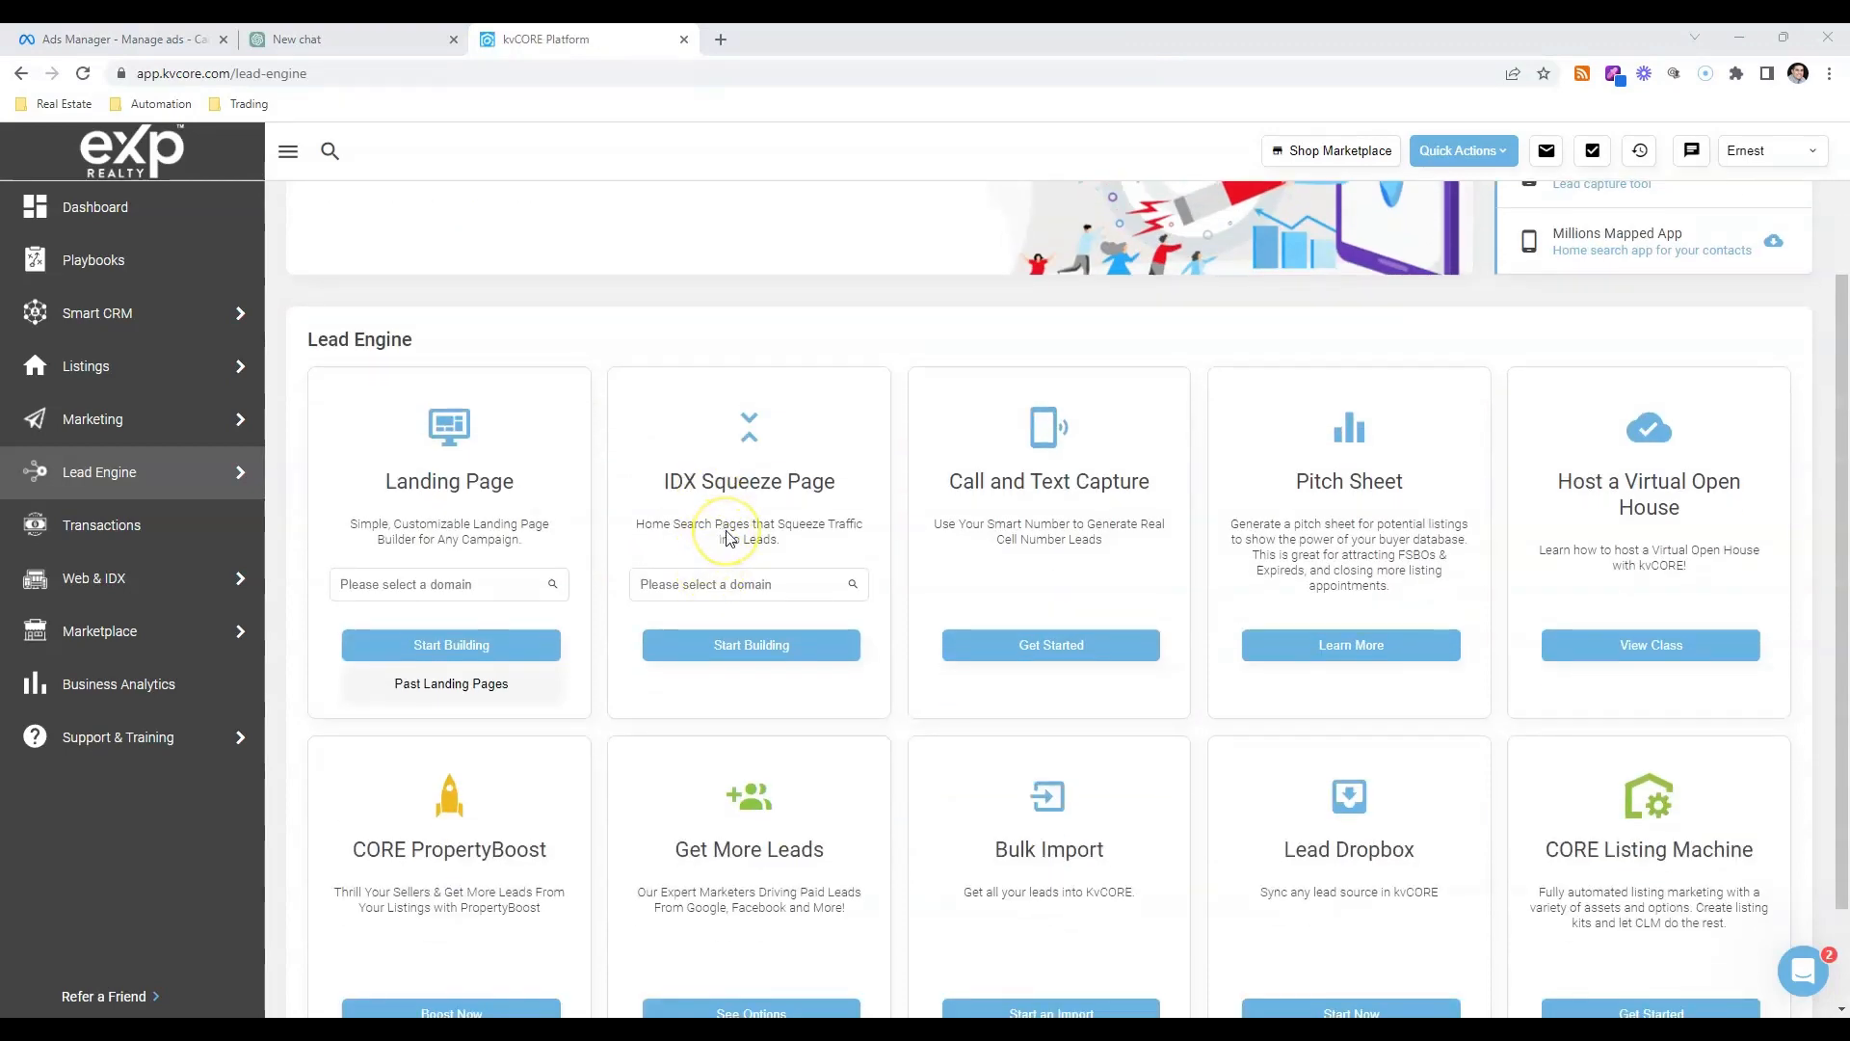
# - Select the agent's exprealty.com domain for the IDX Squeeze Page and start building it
pyautogui.moveTo(383, 482); pyautogui.dragTo(502, 482)
pyautogui.moveTo(662, 491); pyautogui.dragTo(842, 490)
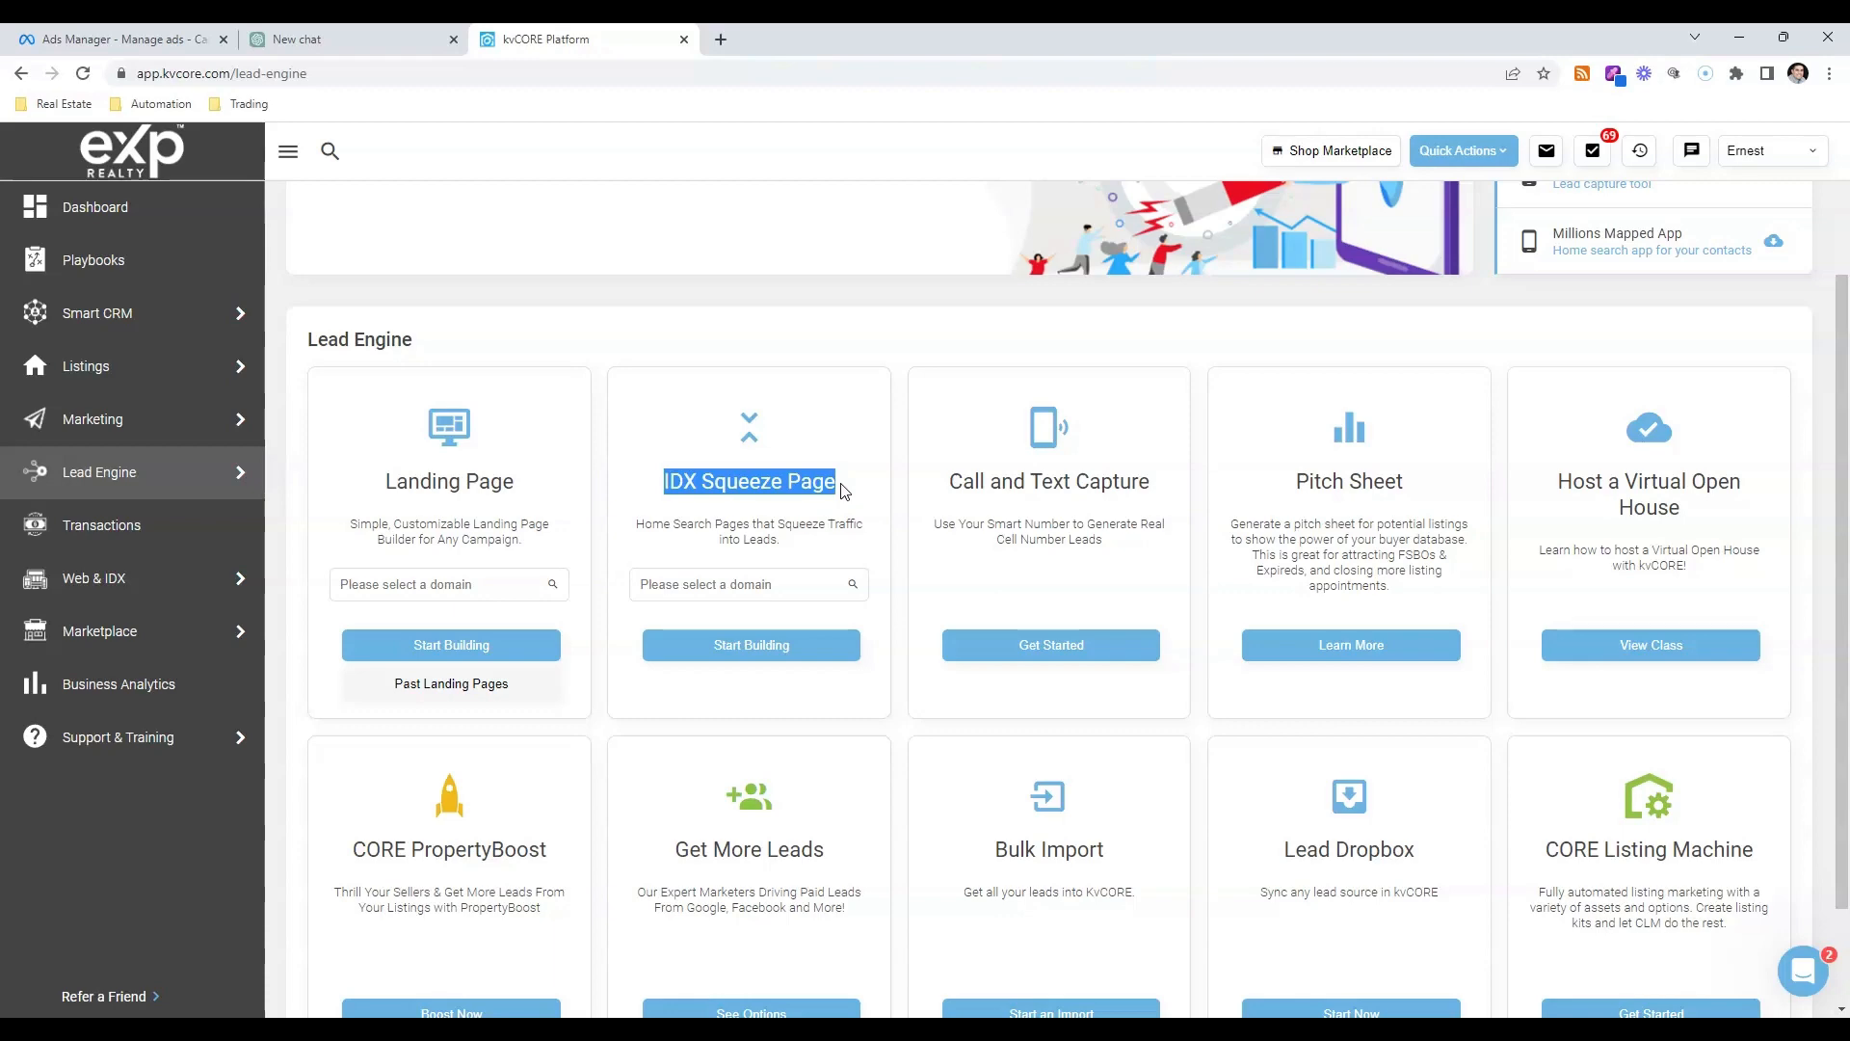
pyautogui.click(768, 585)
pyautogui.click(723, 618)
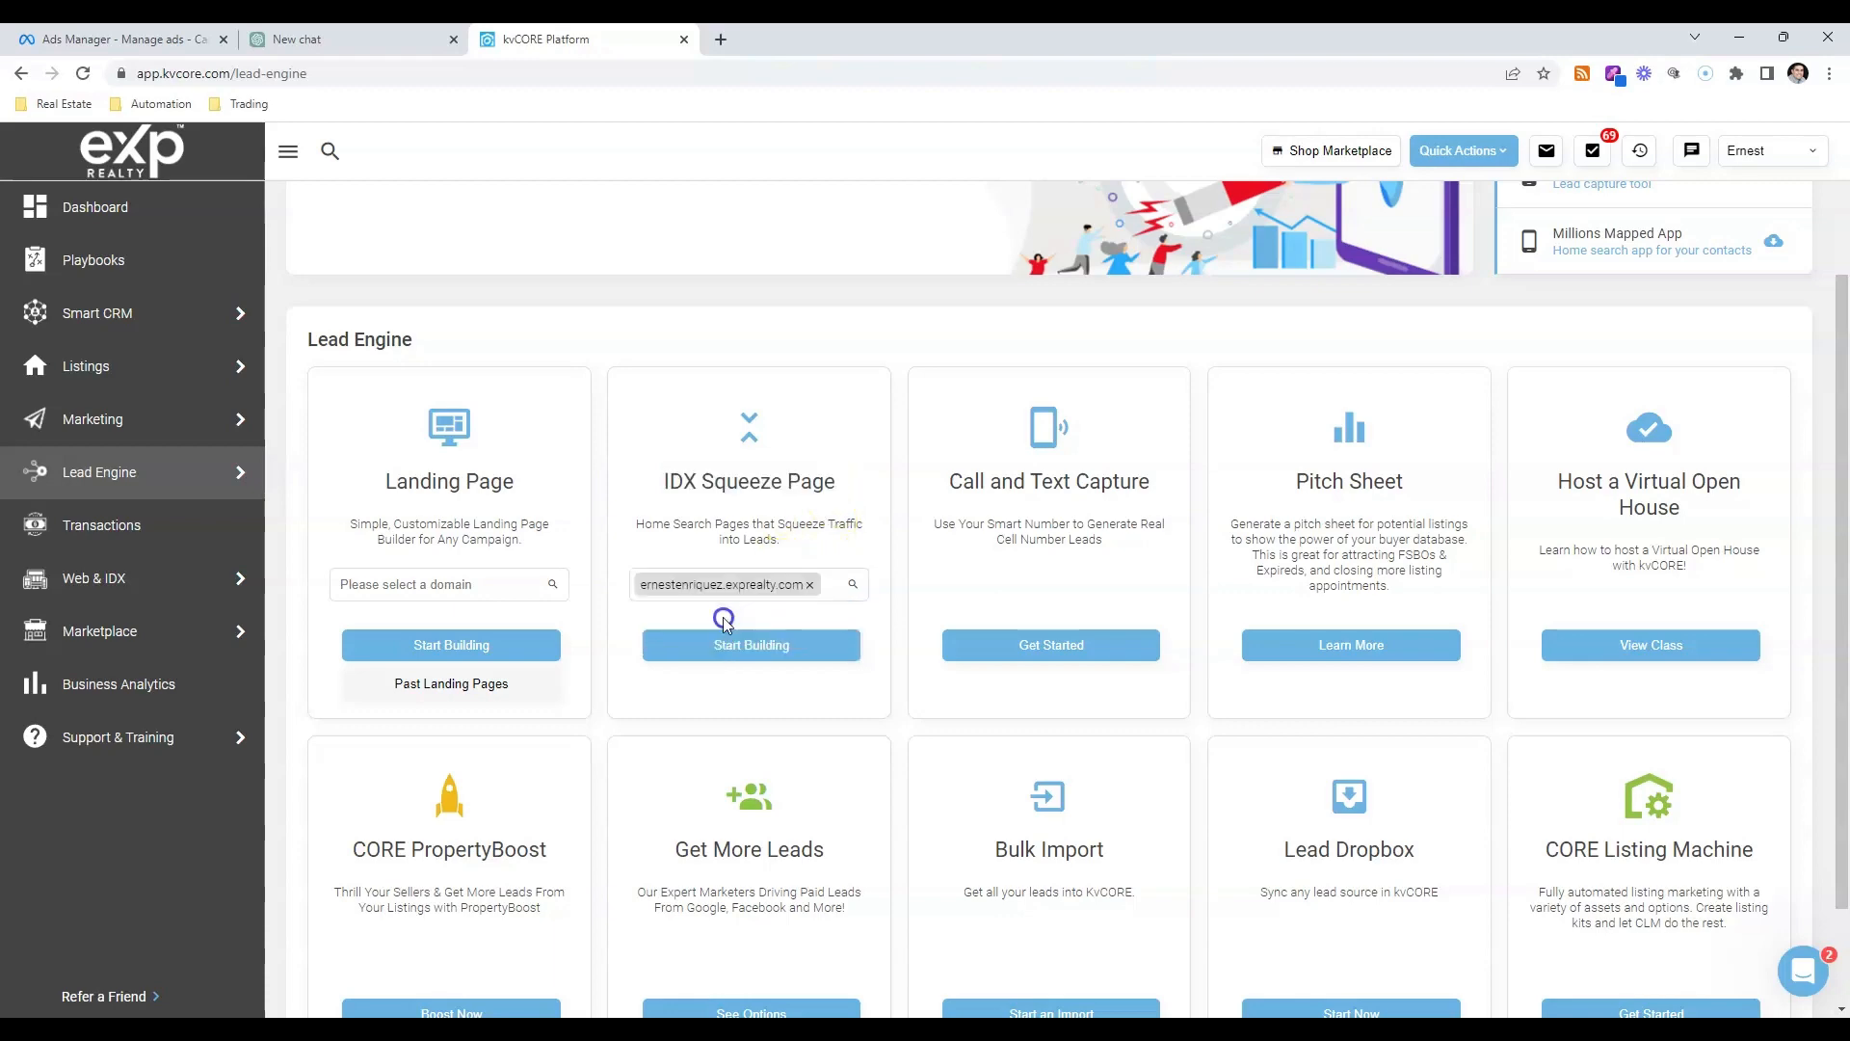
pyautogui.click(730, 644)
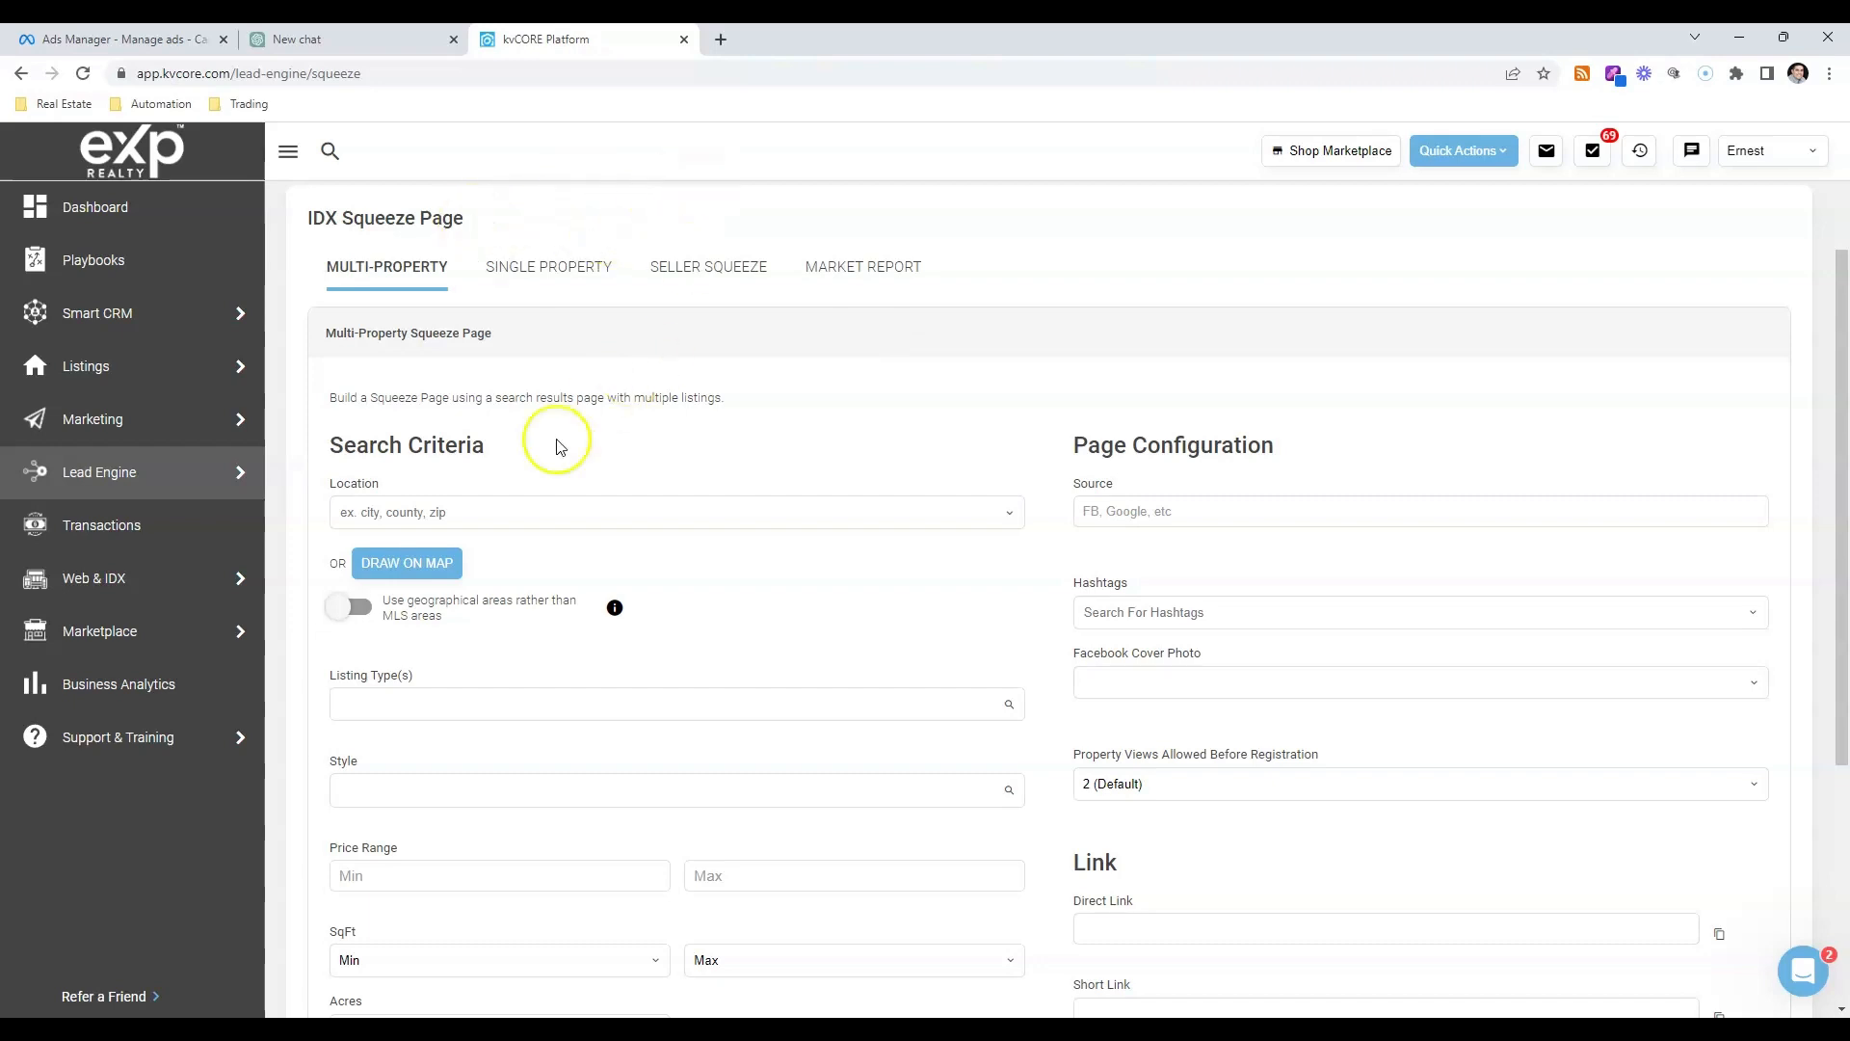
# - Set the multi-property search criteria to the city of Spokane, WA and the Single Family listing type
pyautogui.click(467, 519)
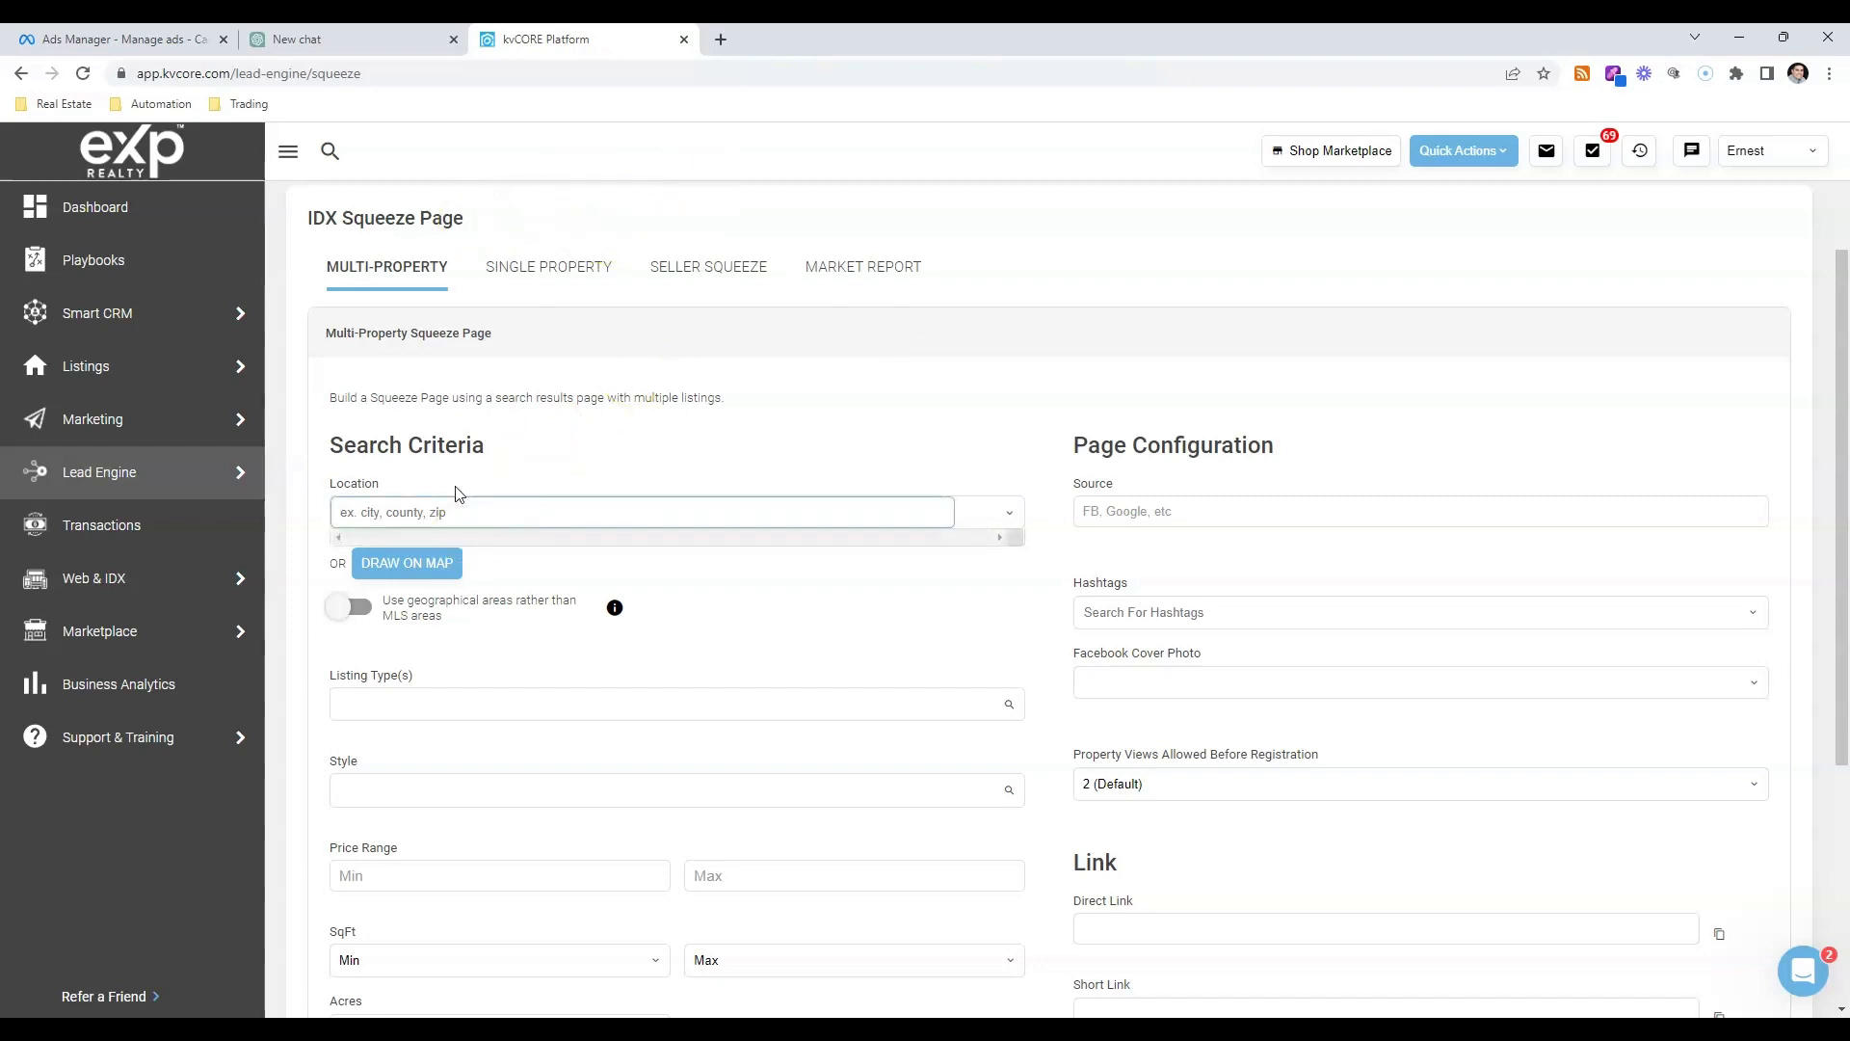
pyautogui.write('Spokane')
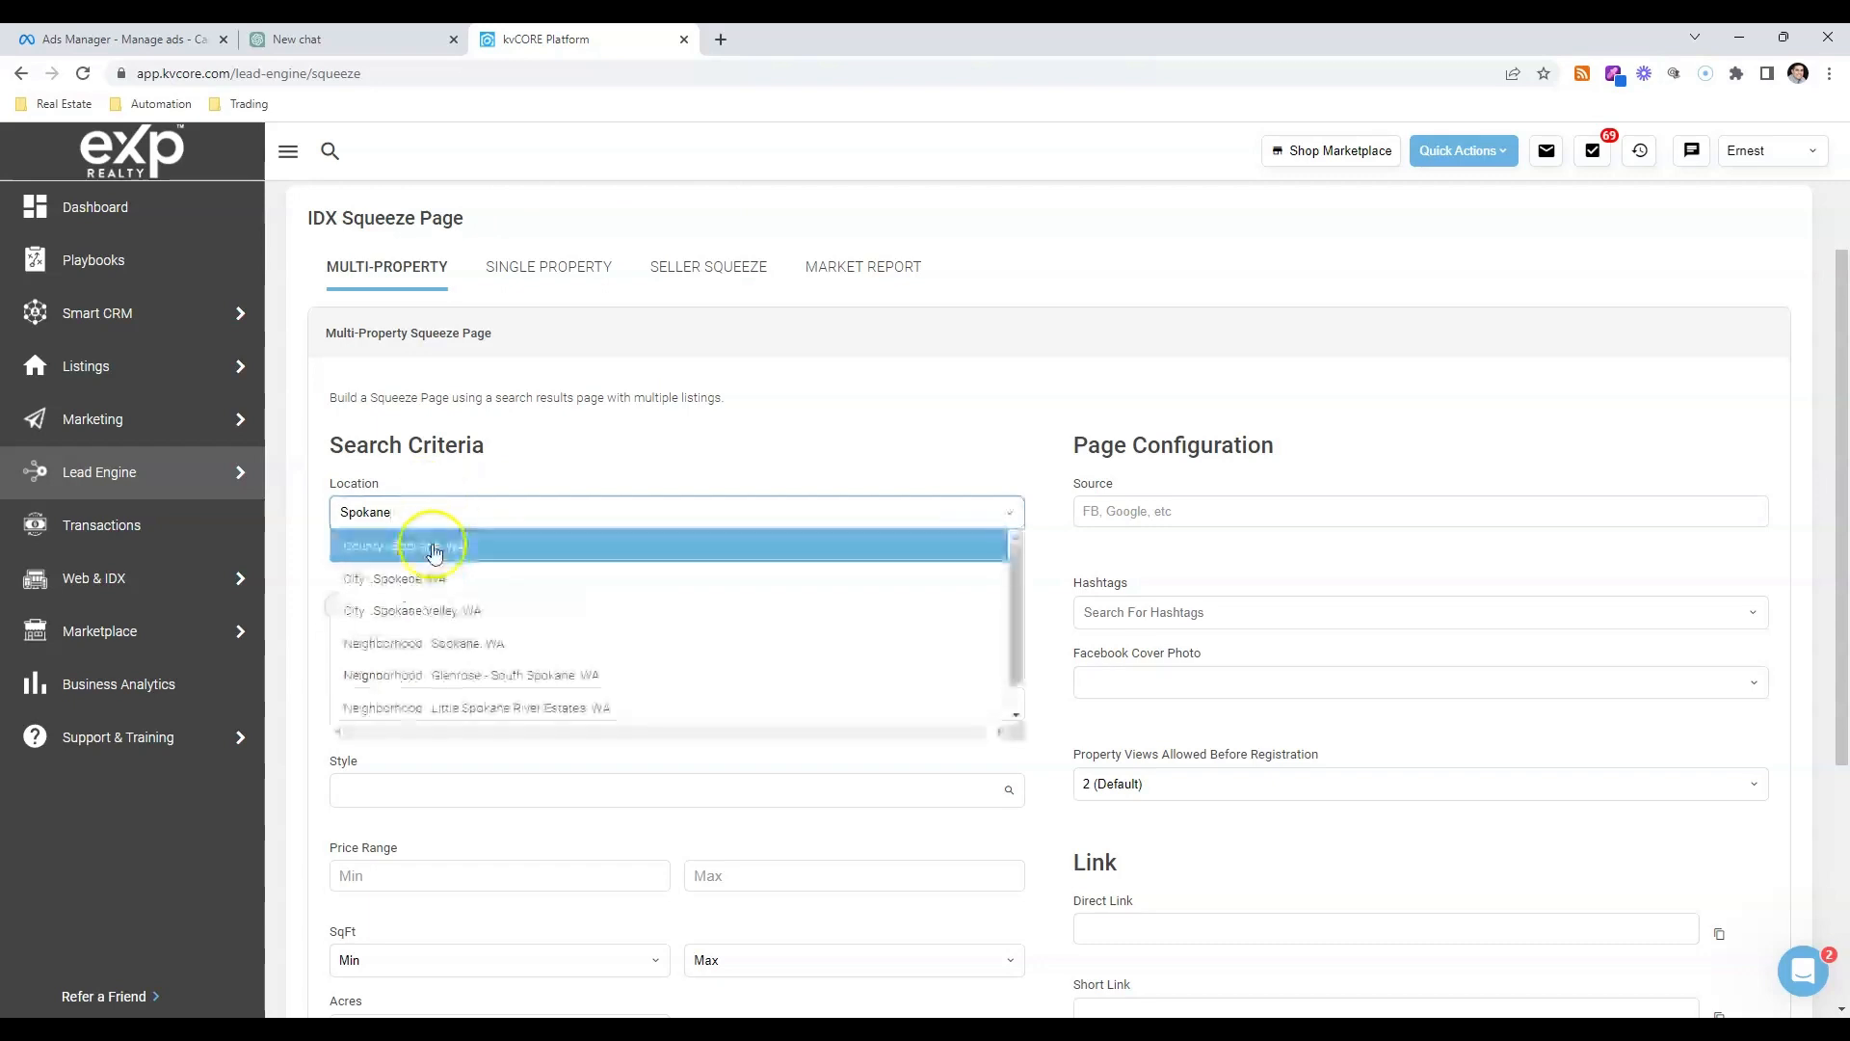
pyautogui.click(422, 573)
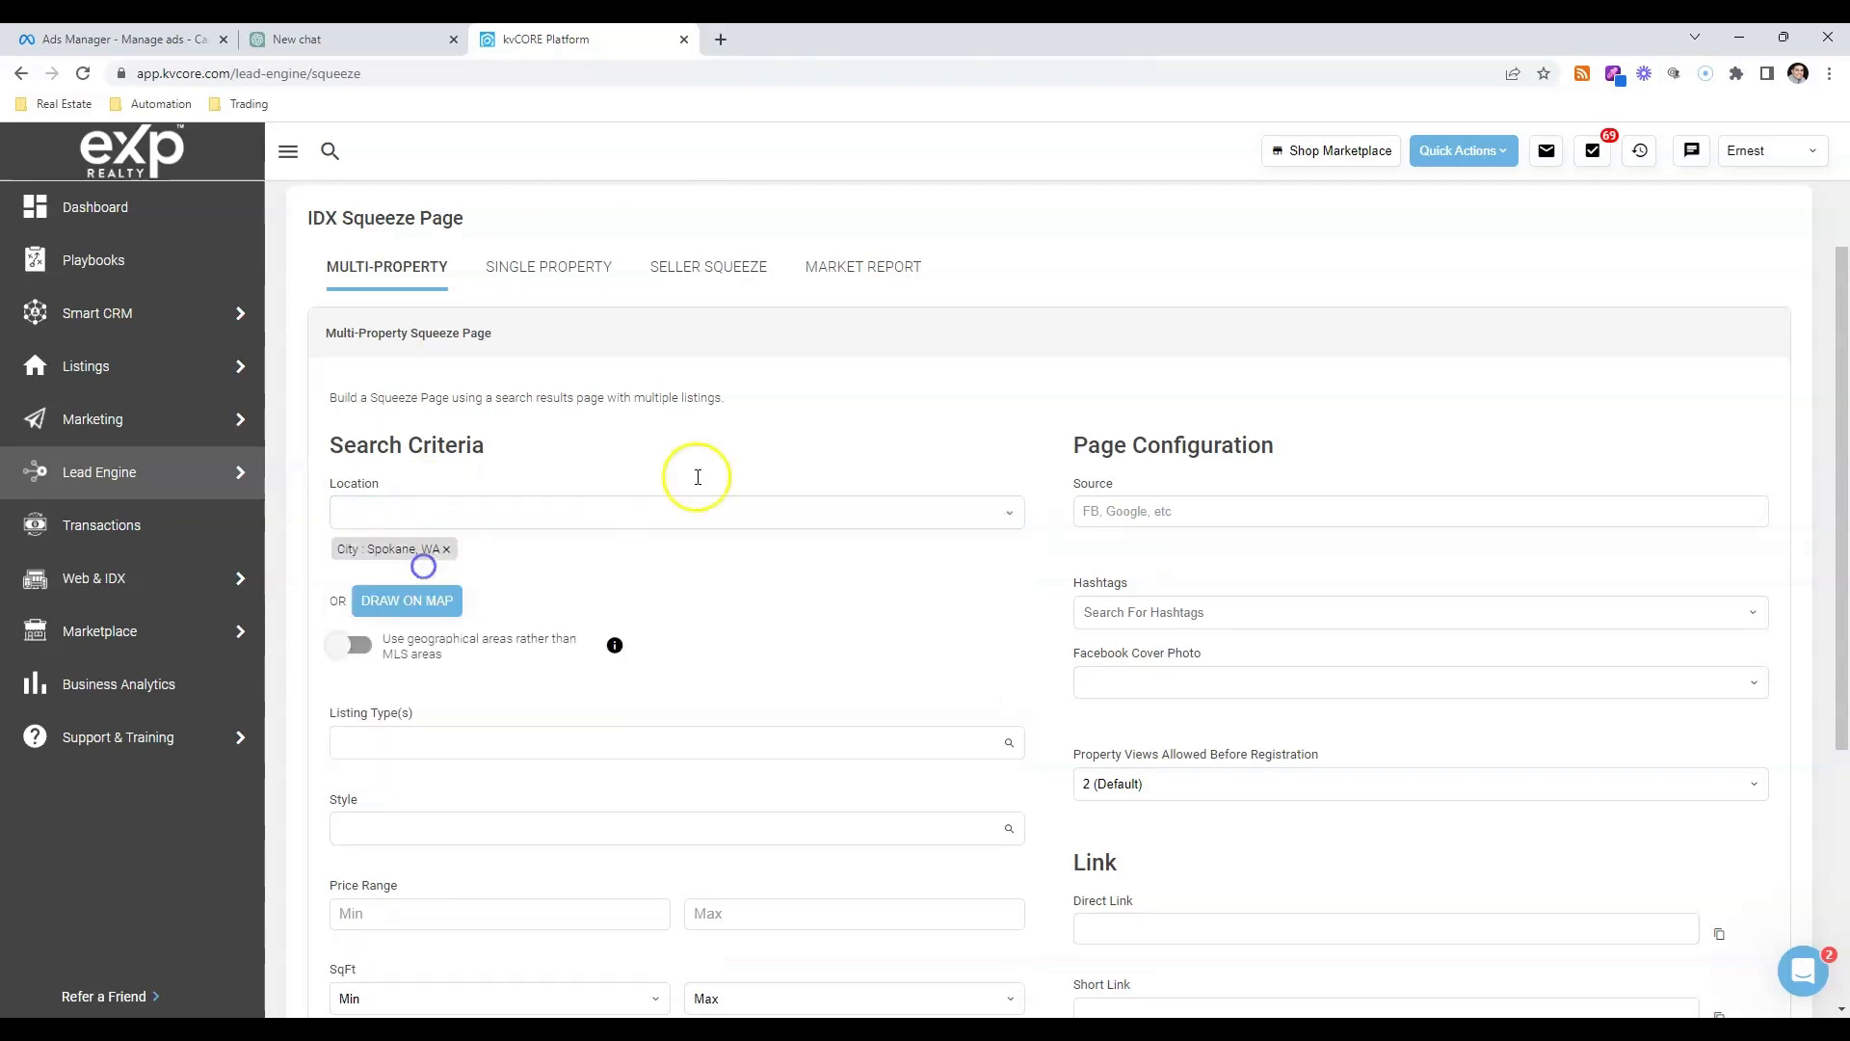
pyautogui.scroll(-3, 785, 424)
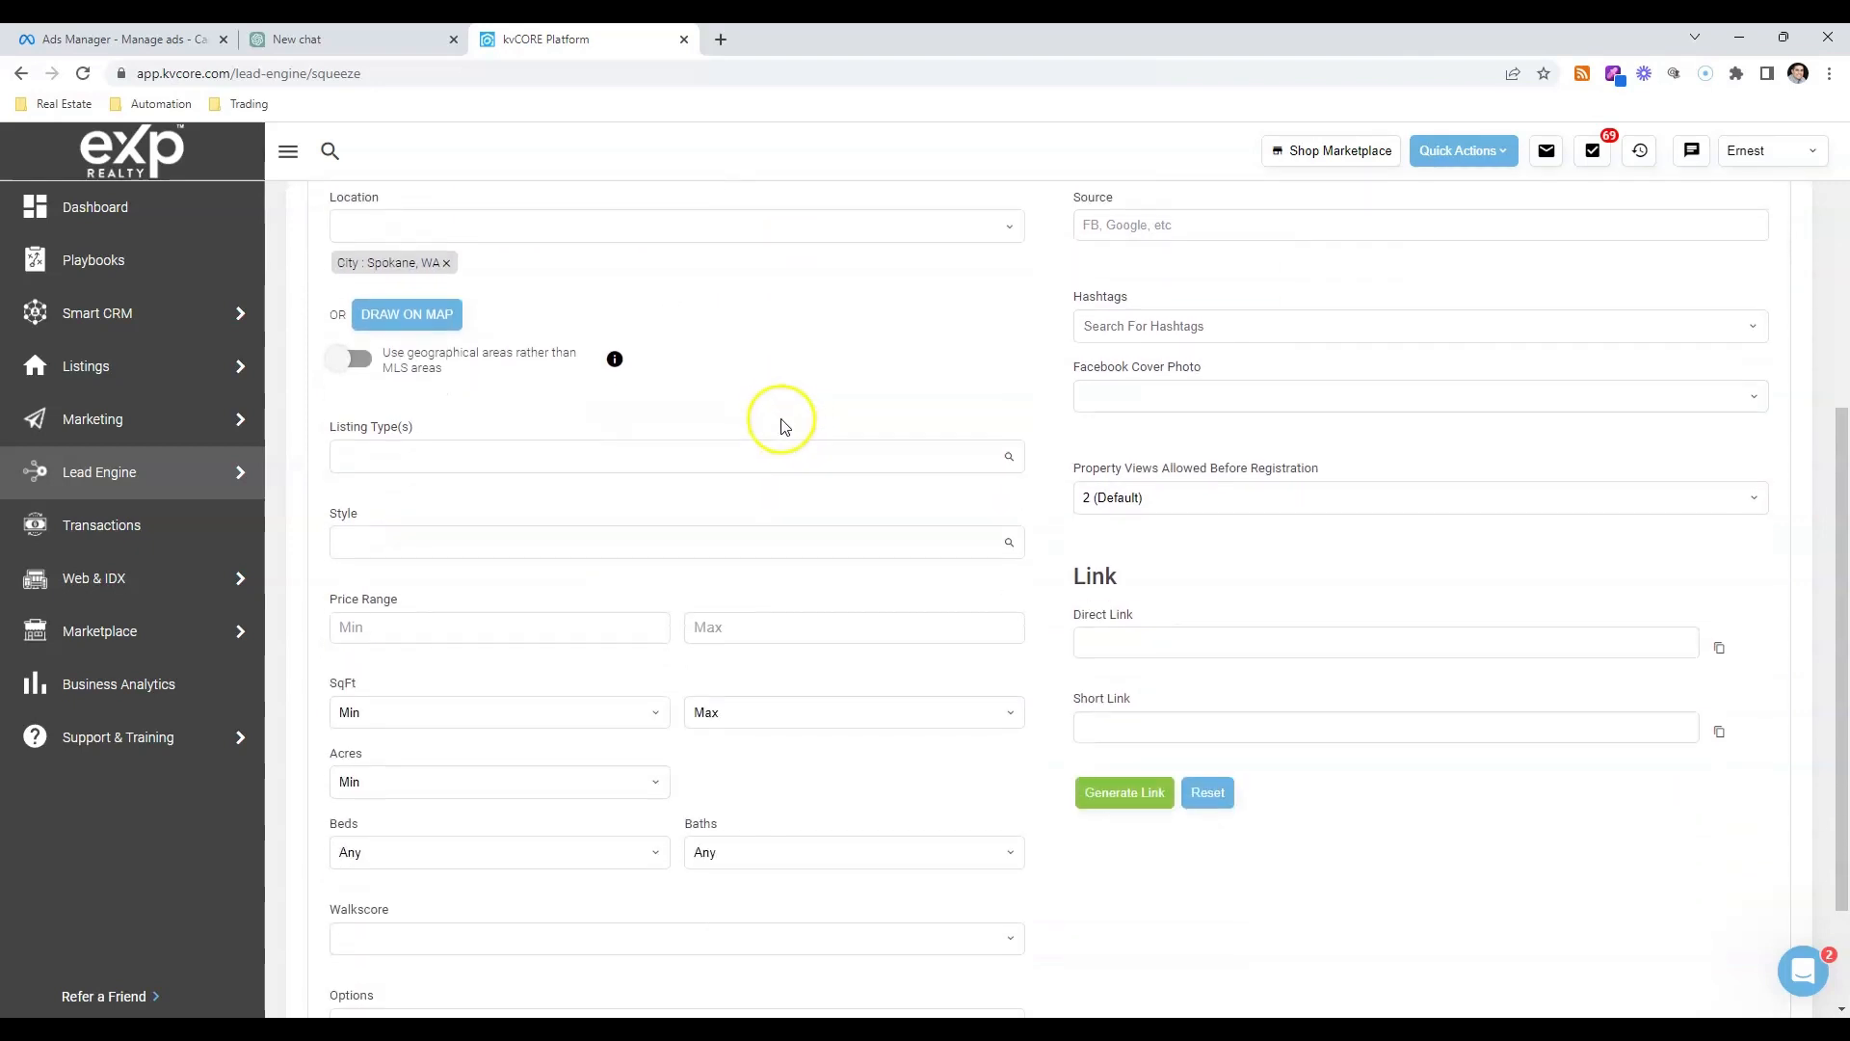
pyautogui.click(617, 457)
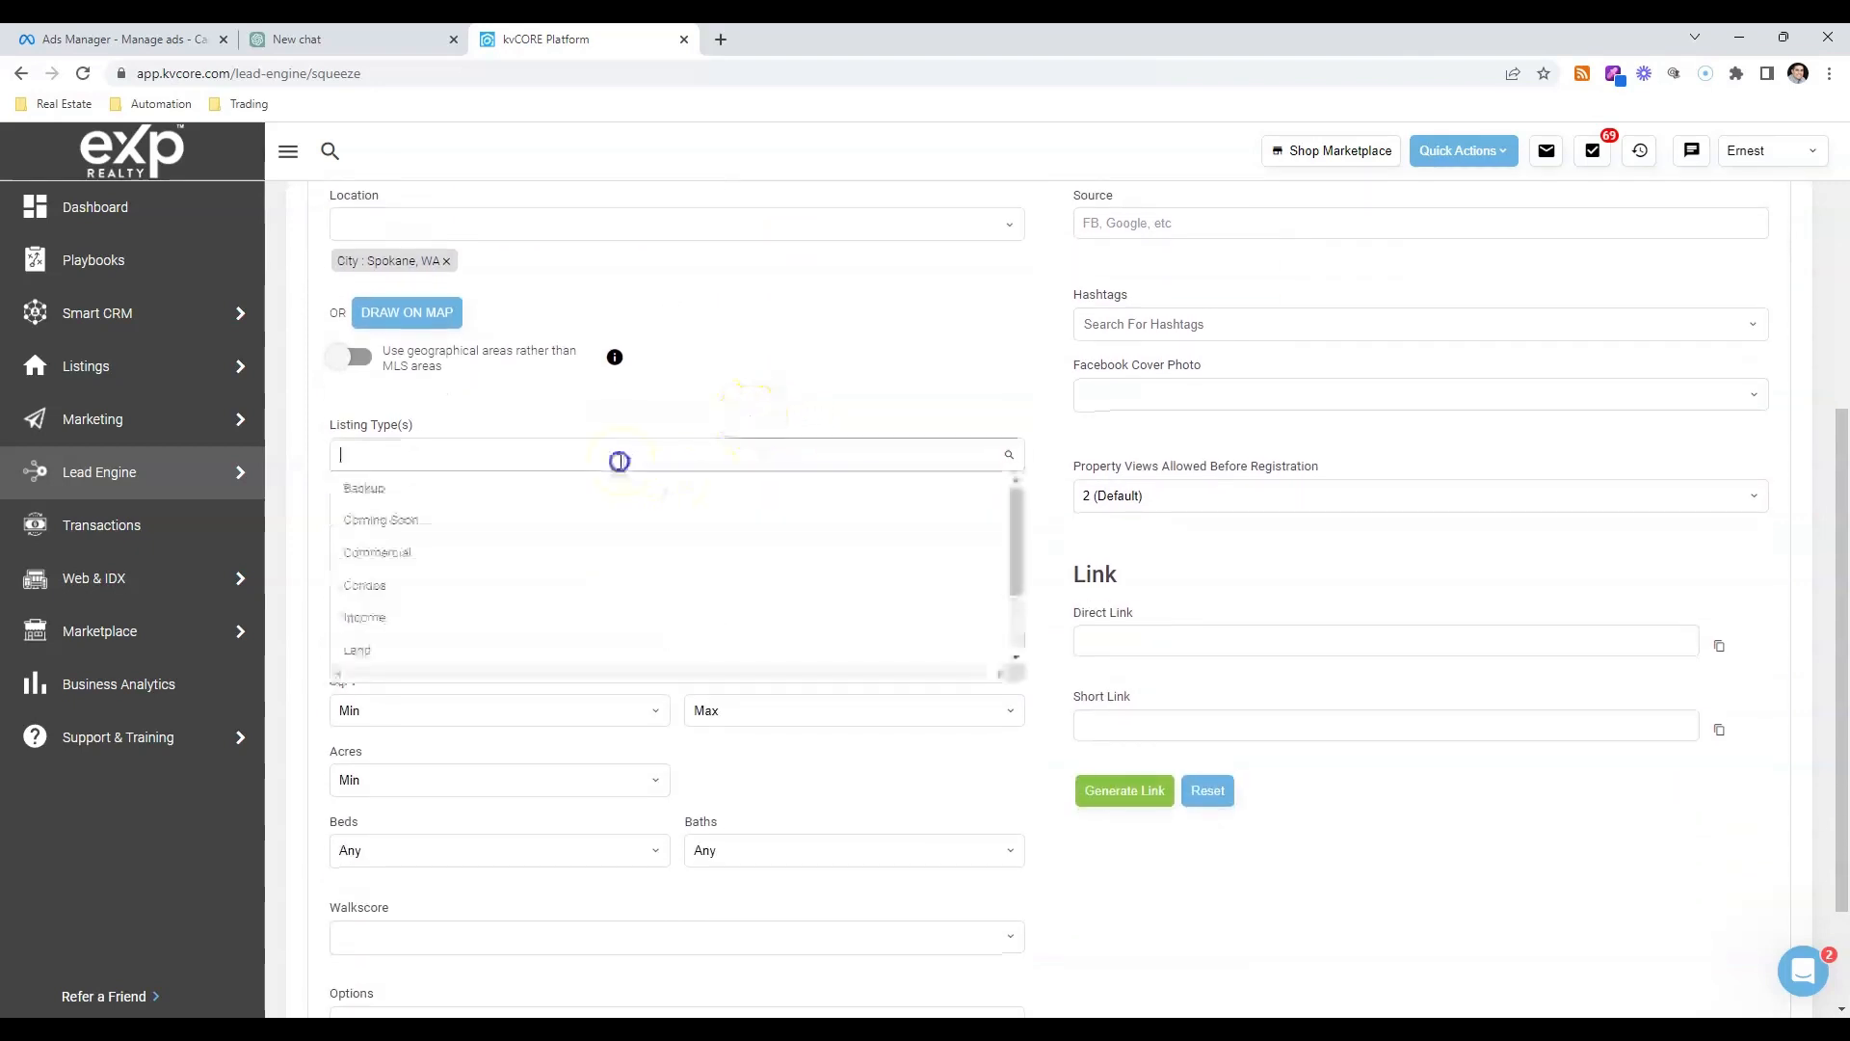
pyautogui.scroll(-2, 511, 646)
pyautogui.click(509, 621)
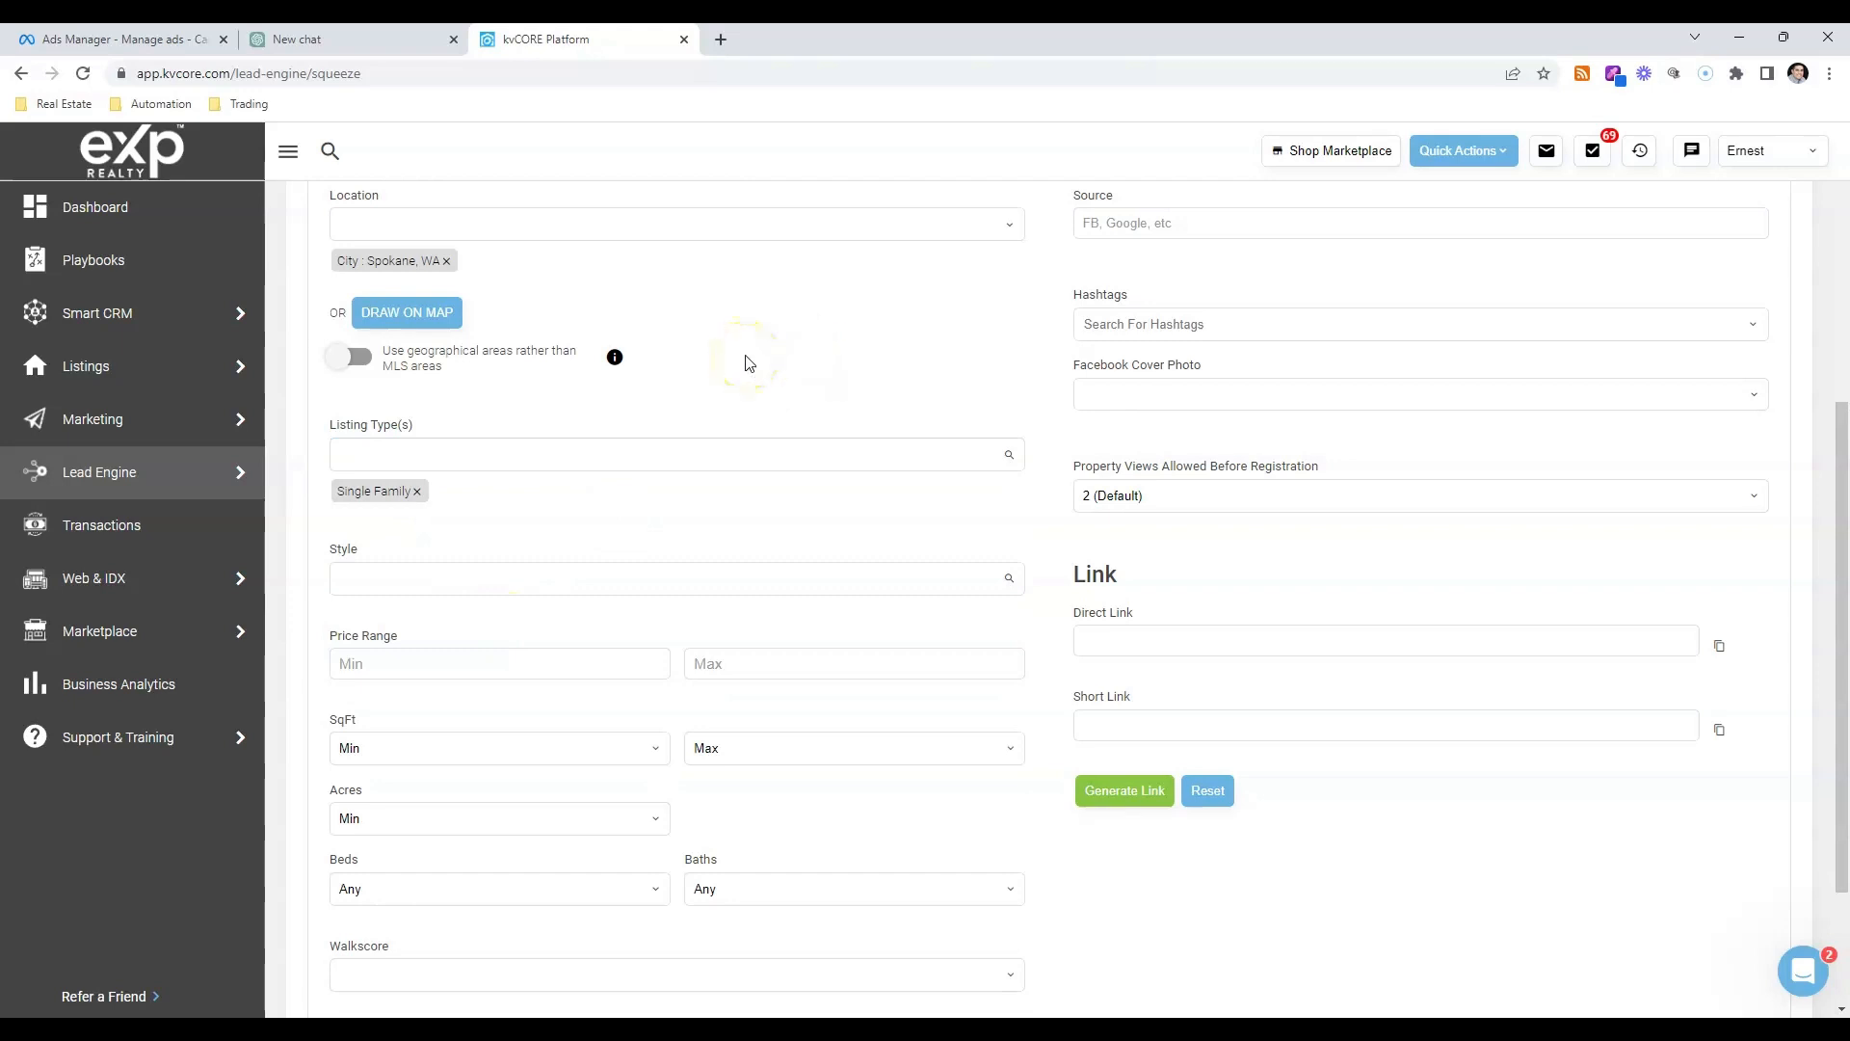
# - Set the squeeze page's property views allowed before registration to Never
pyautogui.scroll(-1, 665, 374)
pyautogui.scroll(-1, 662, 374)
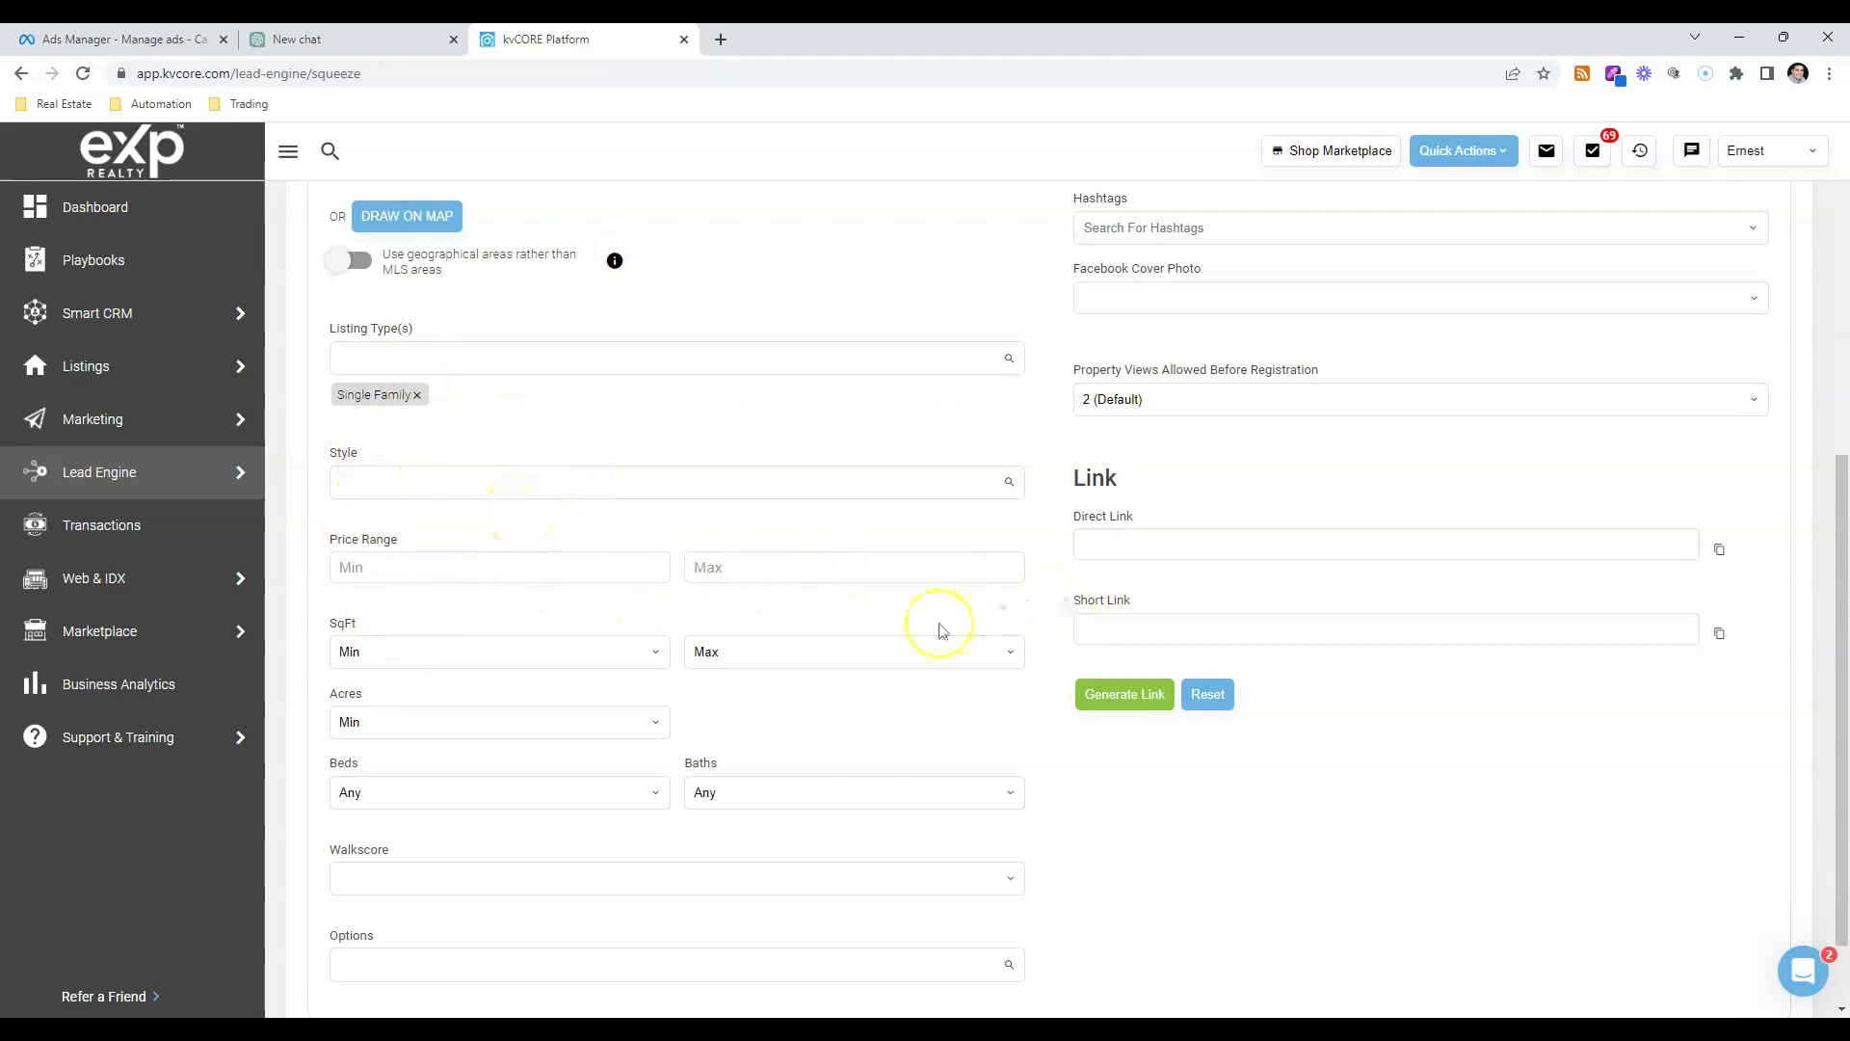
pyautogui.scroll(-2, 834, 639)
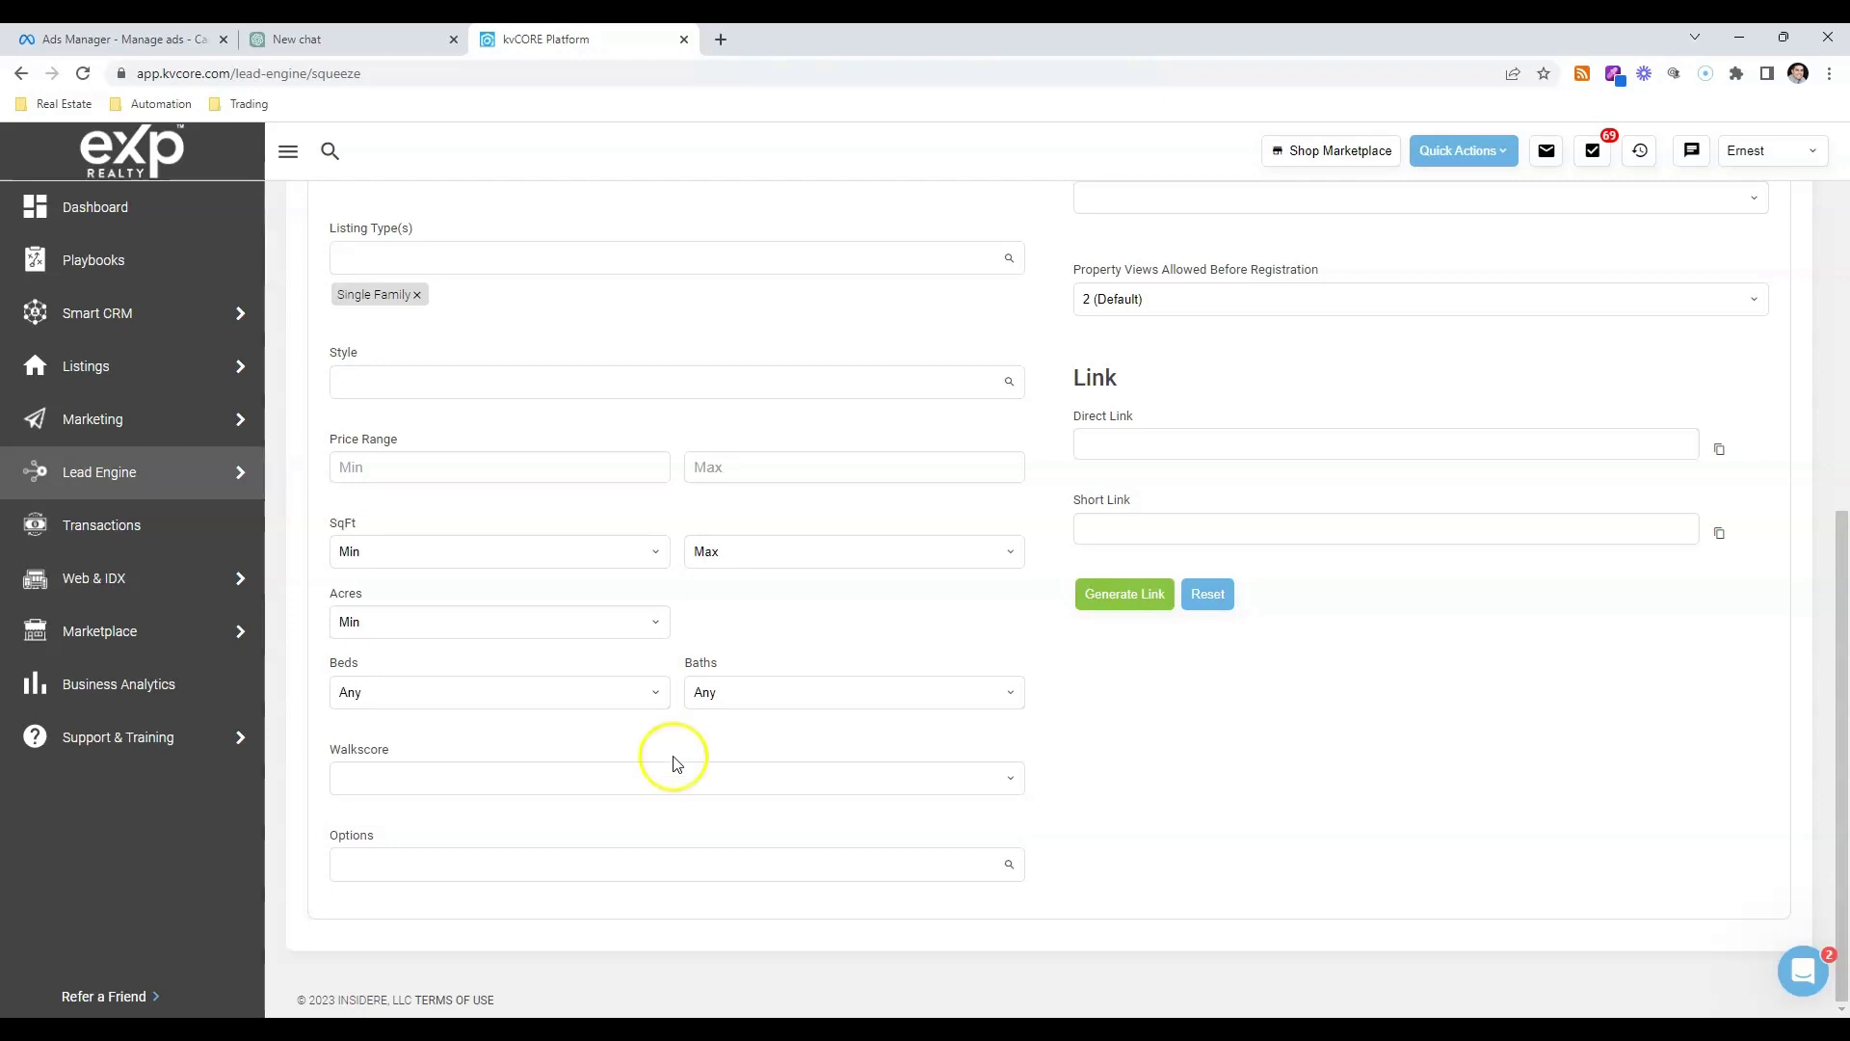
pyautogui.scroll(1, 1153, 408)
pyautogui.scroll(1, 1154, 409)
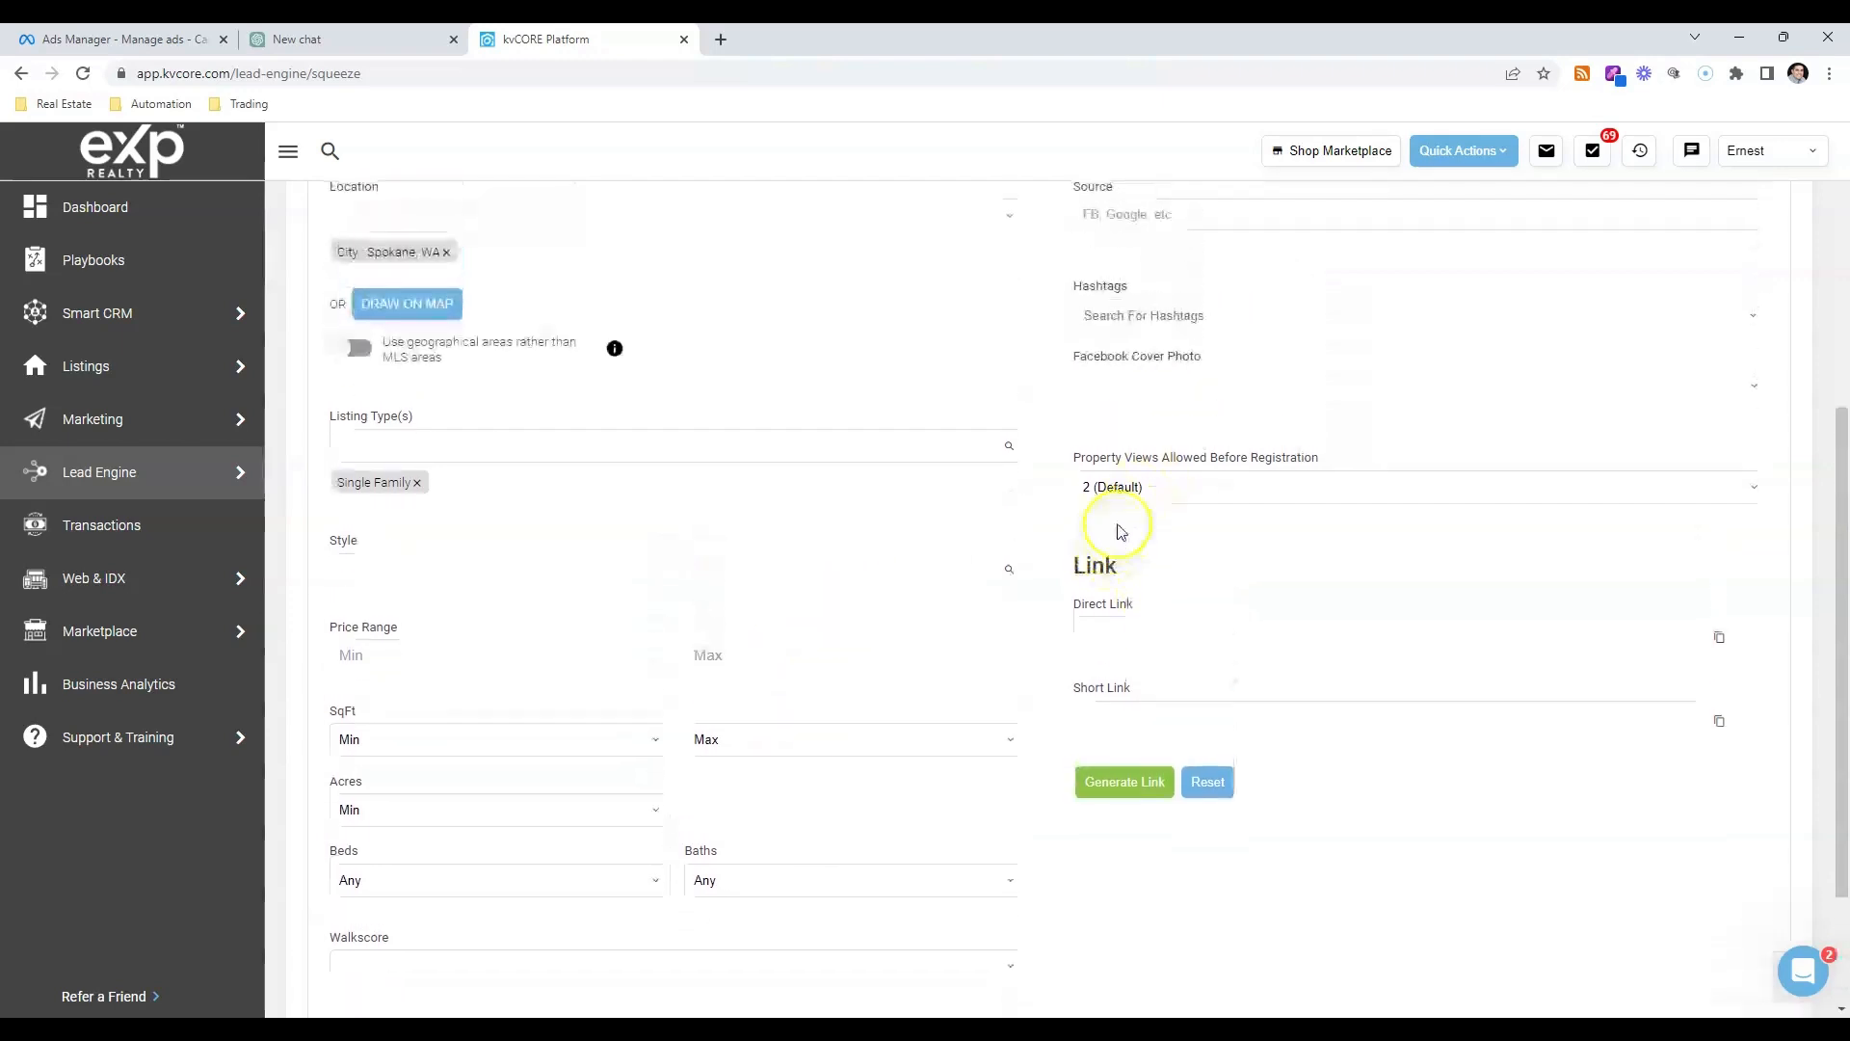
pyautogui.click(1114, 490)
pyautogui.click(1114, 491)
pyautogui.click(1145, 488)
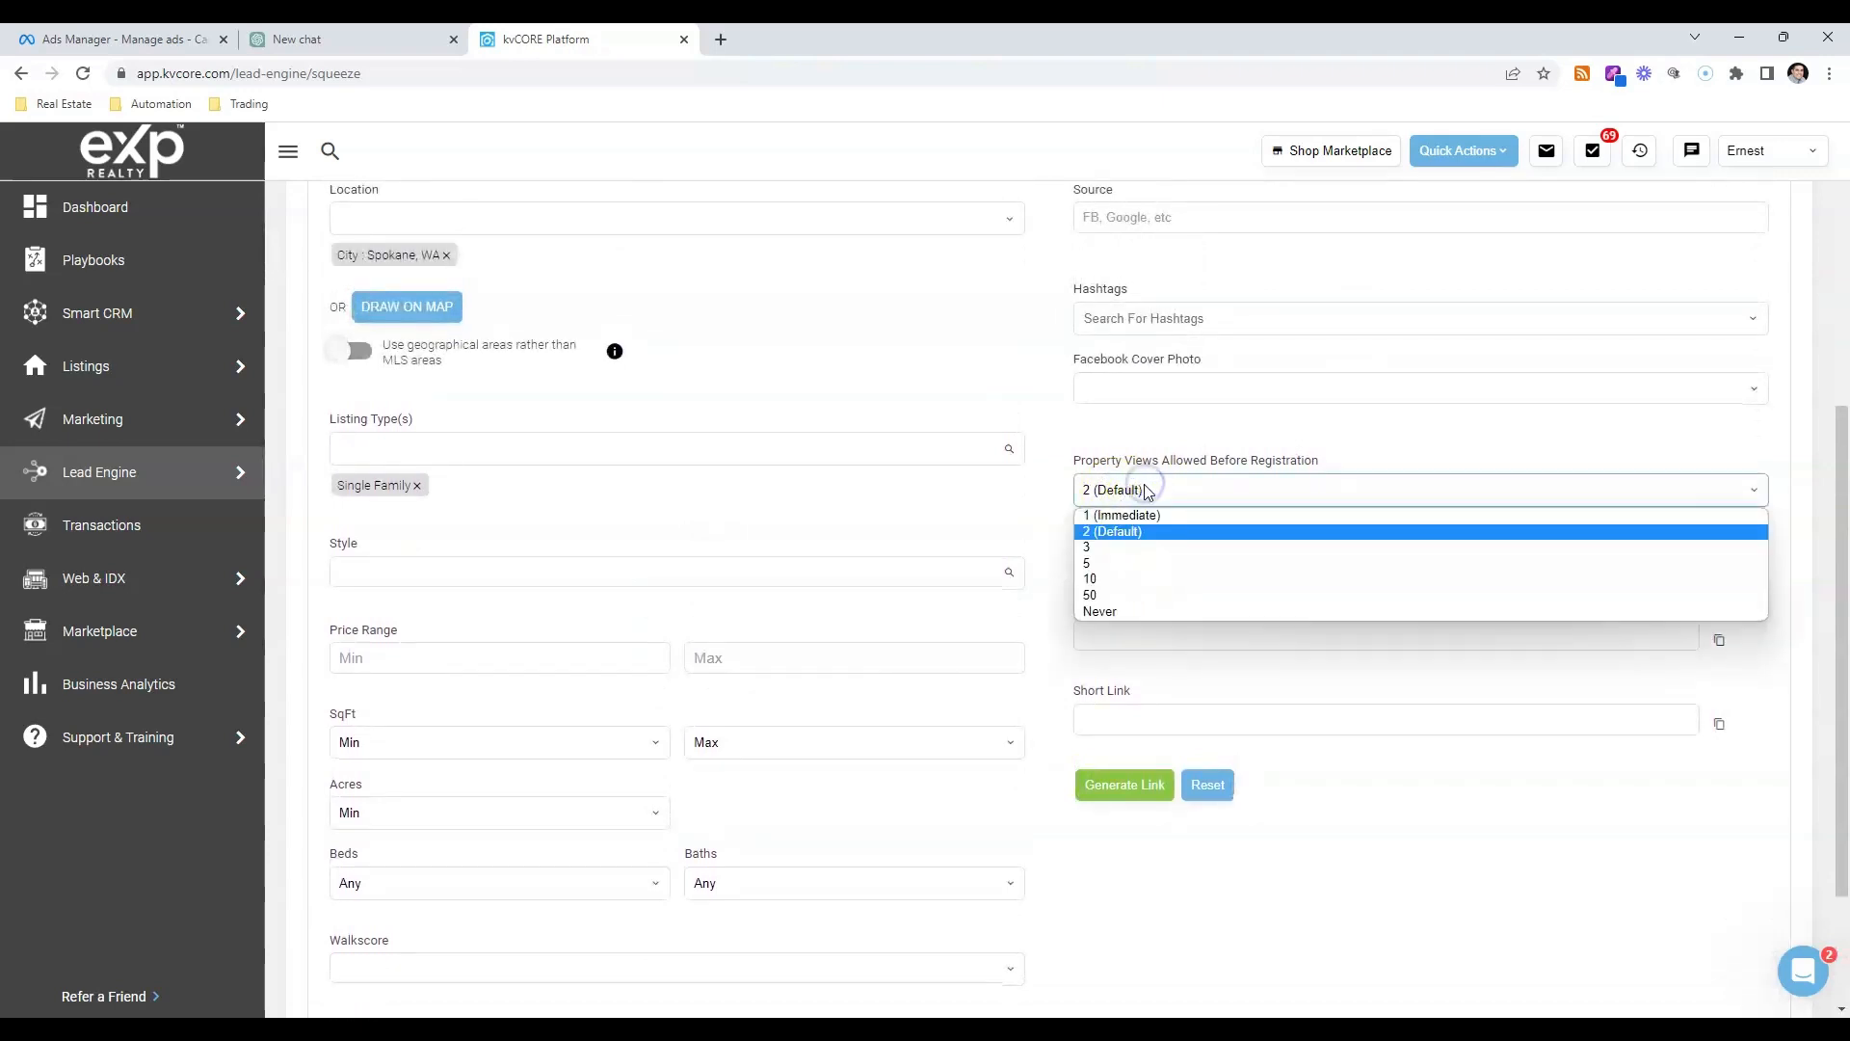
pyautogui.click(1104, 612)
pyautogui.click(1176, 538)
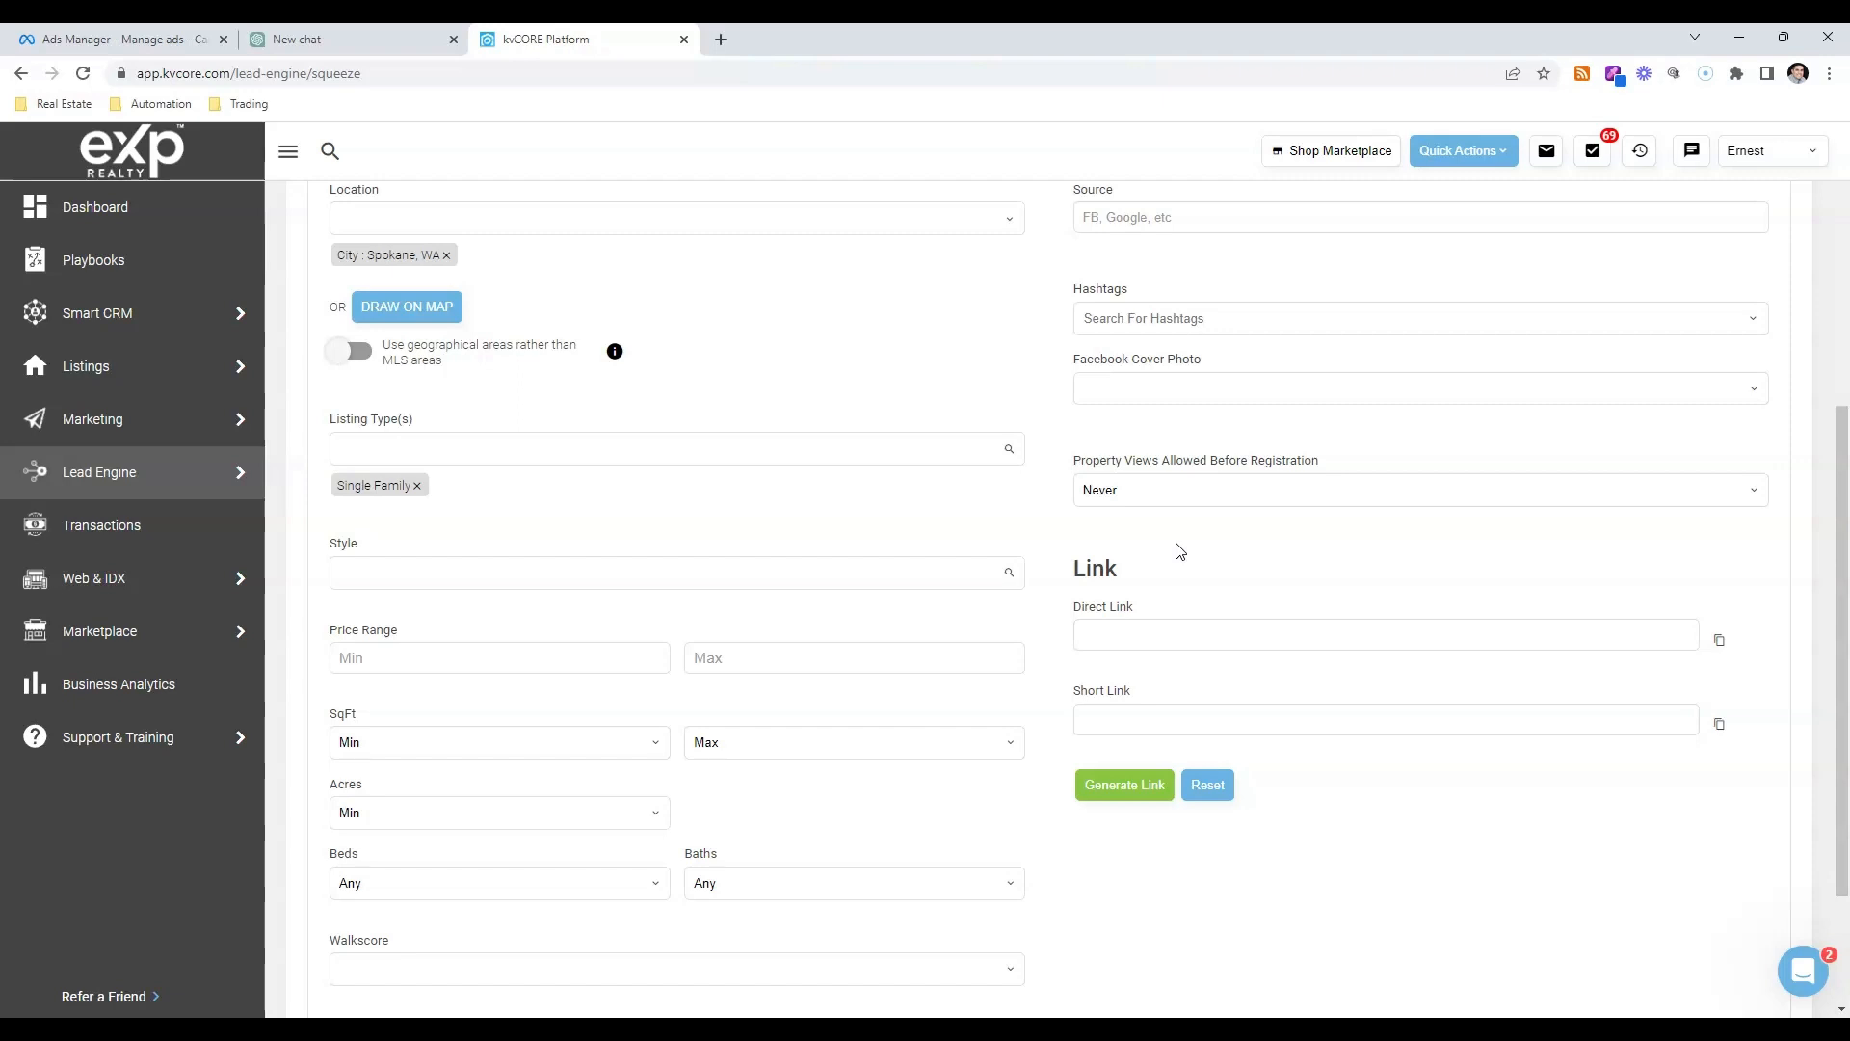
# - Add the hashtag #Spokane to the squeeze page configuration and remove it again
pyautogui.click(1211, 318)
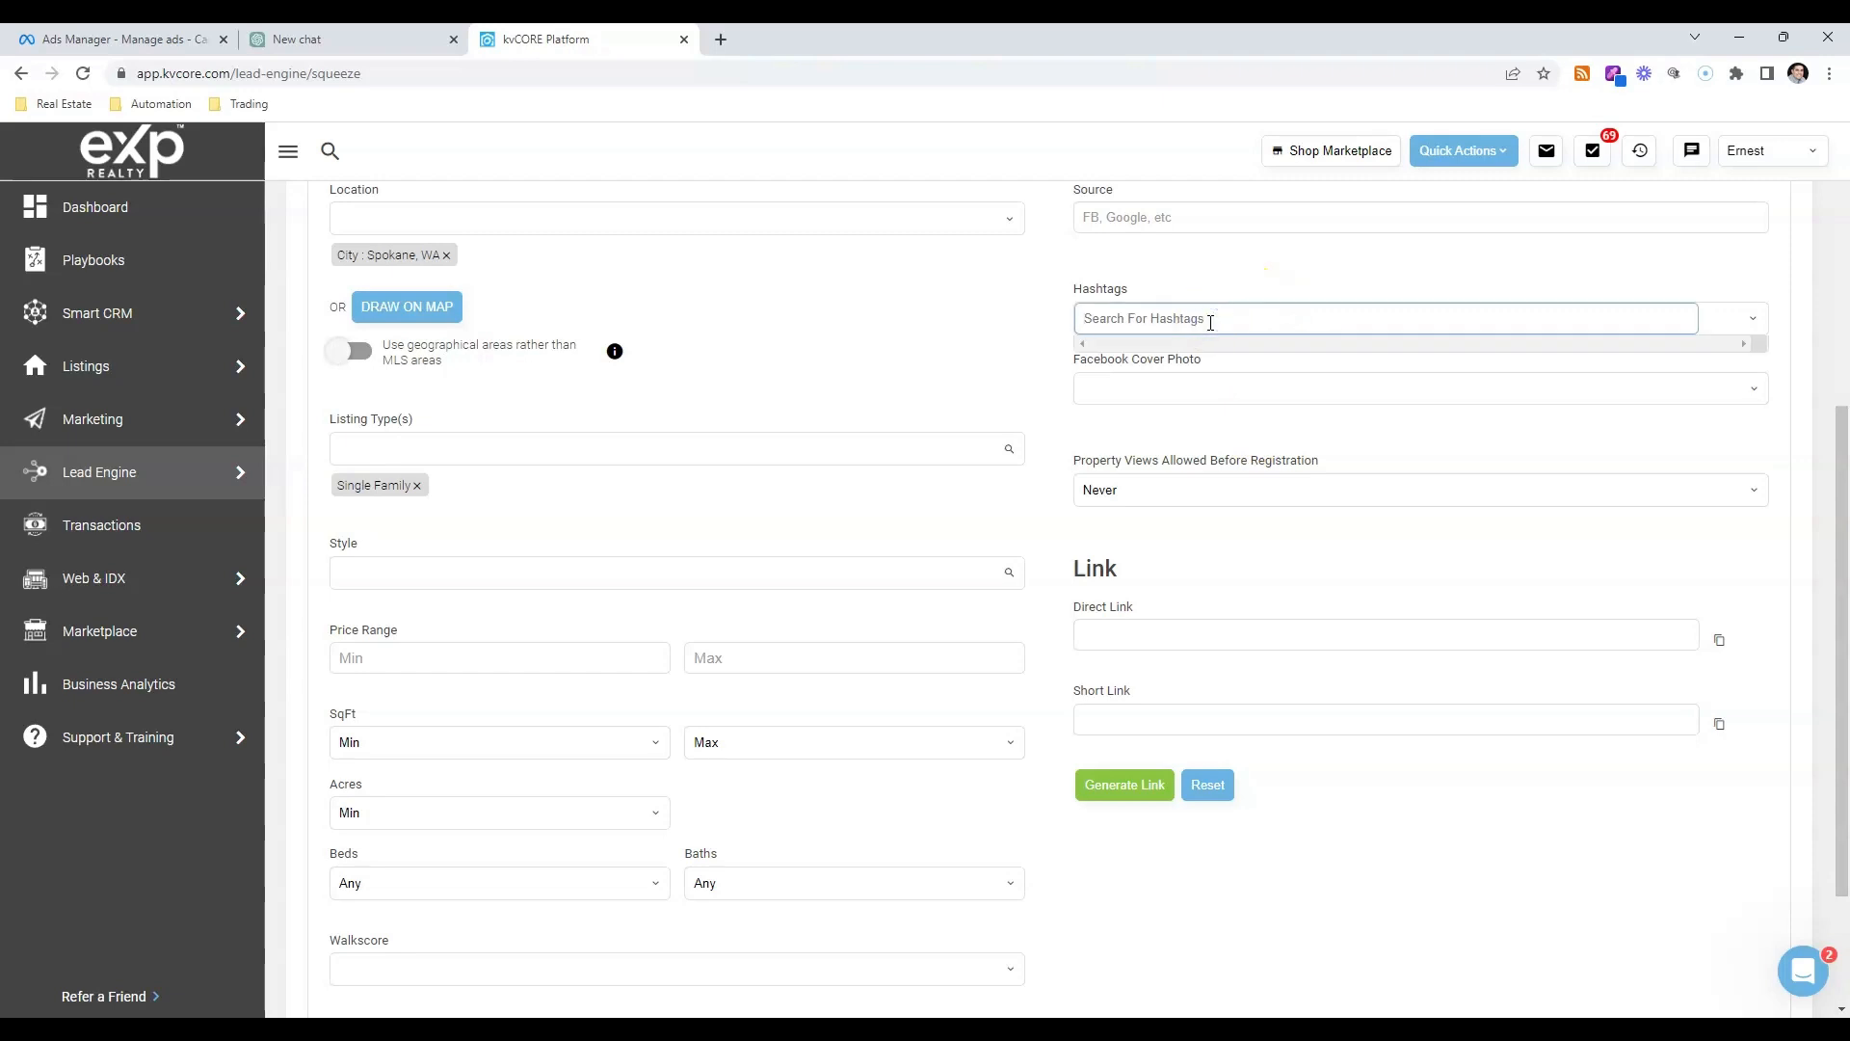
pyautogui.write('#Spokane')
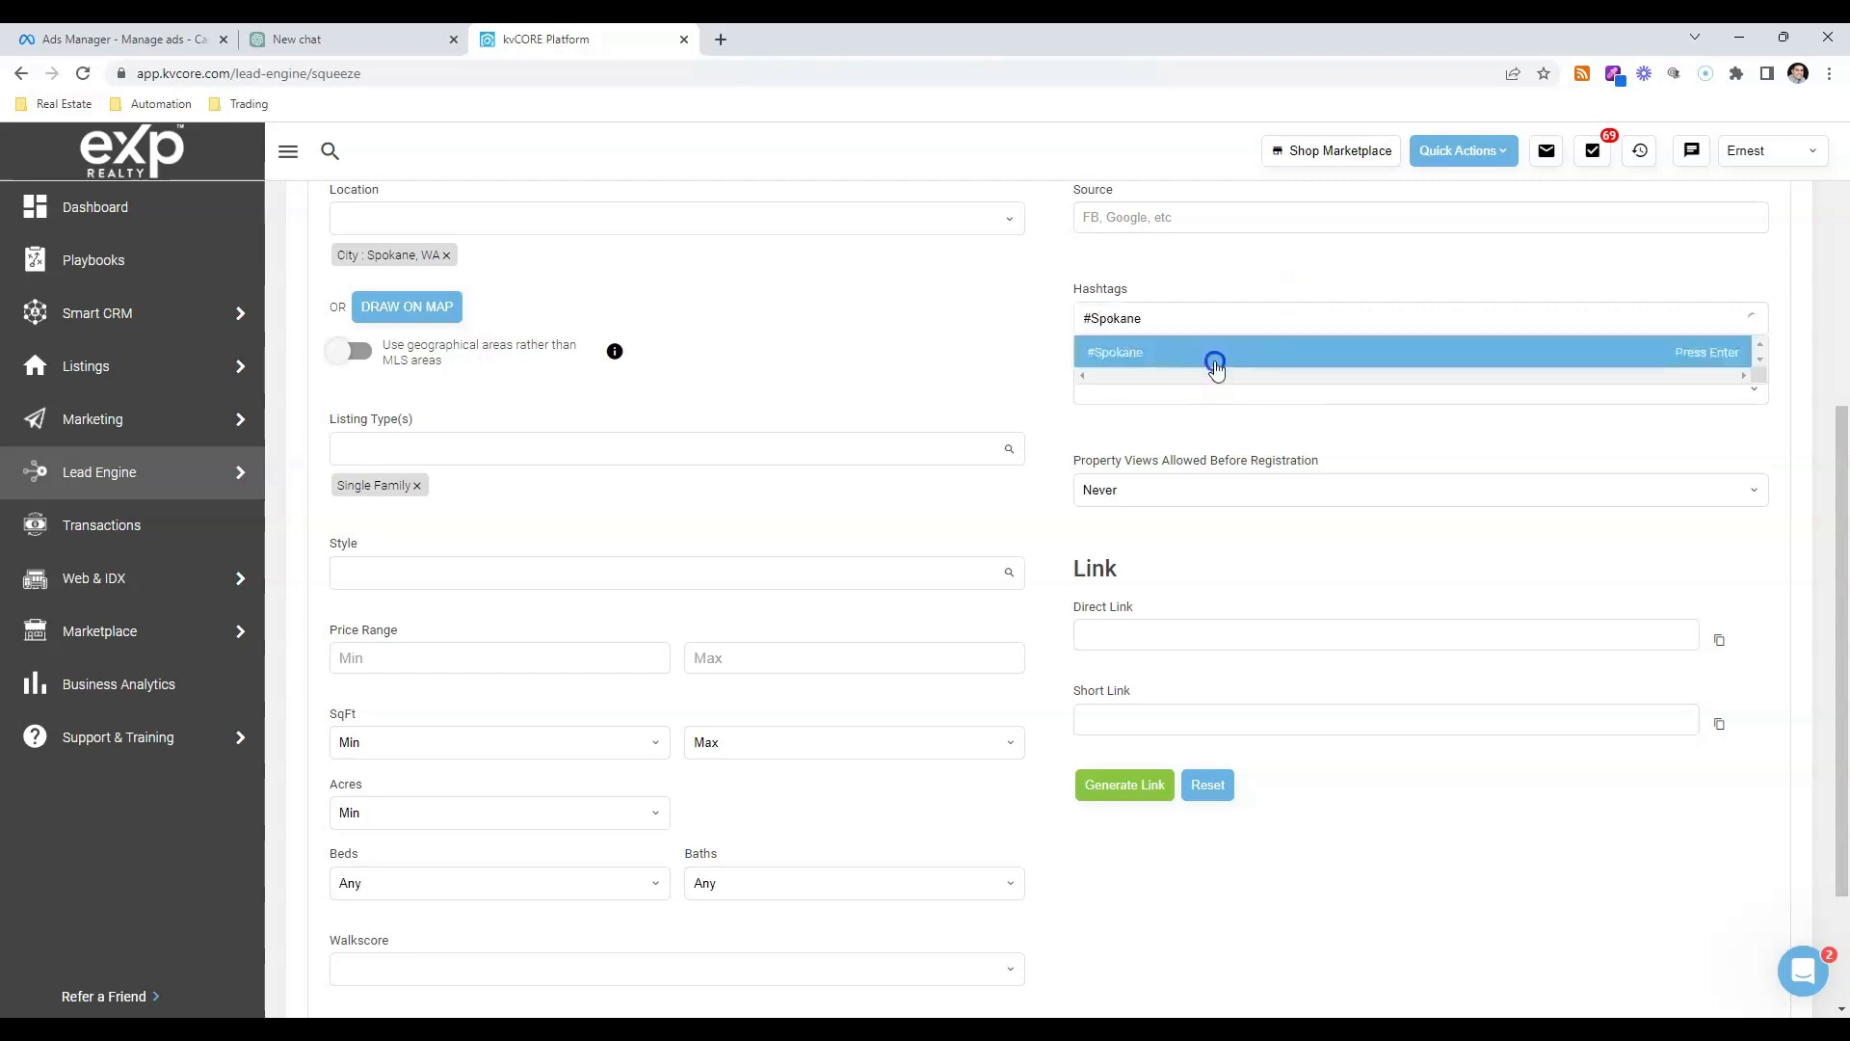
pyautogui.click(1213, 356)
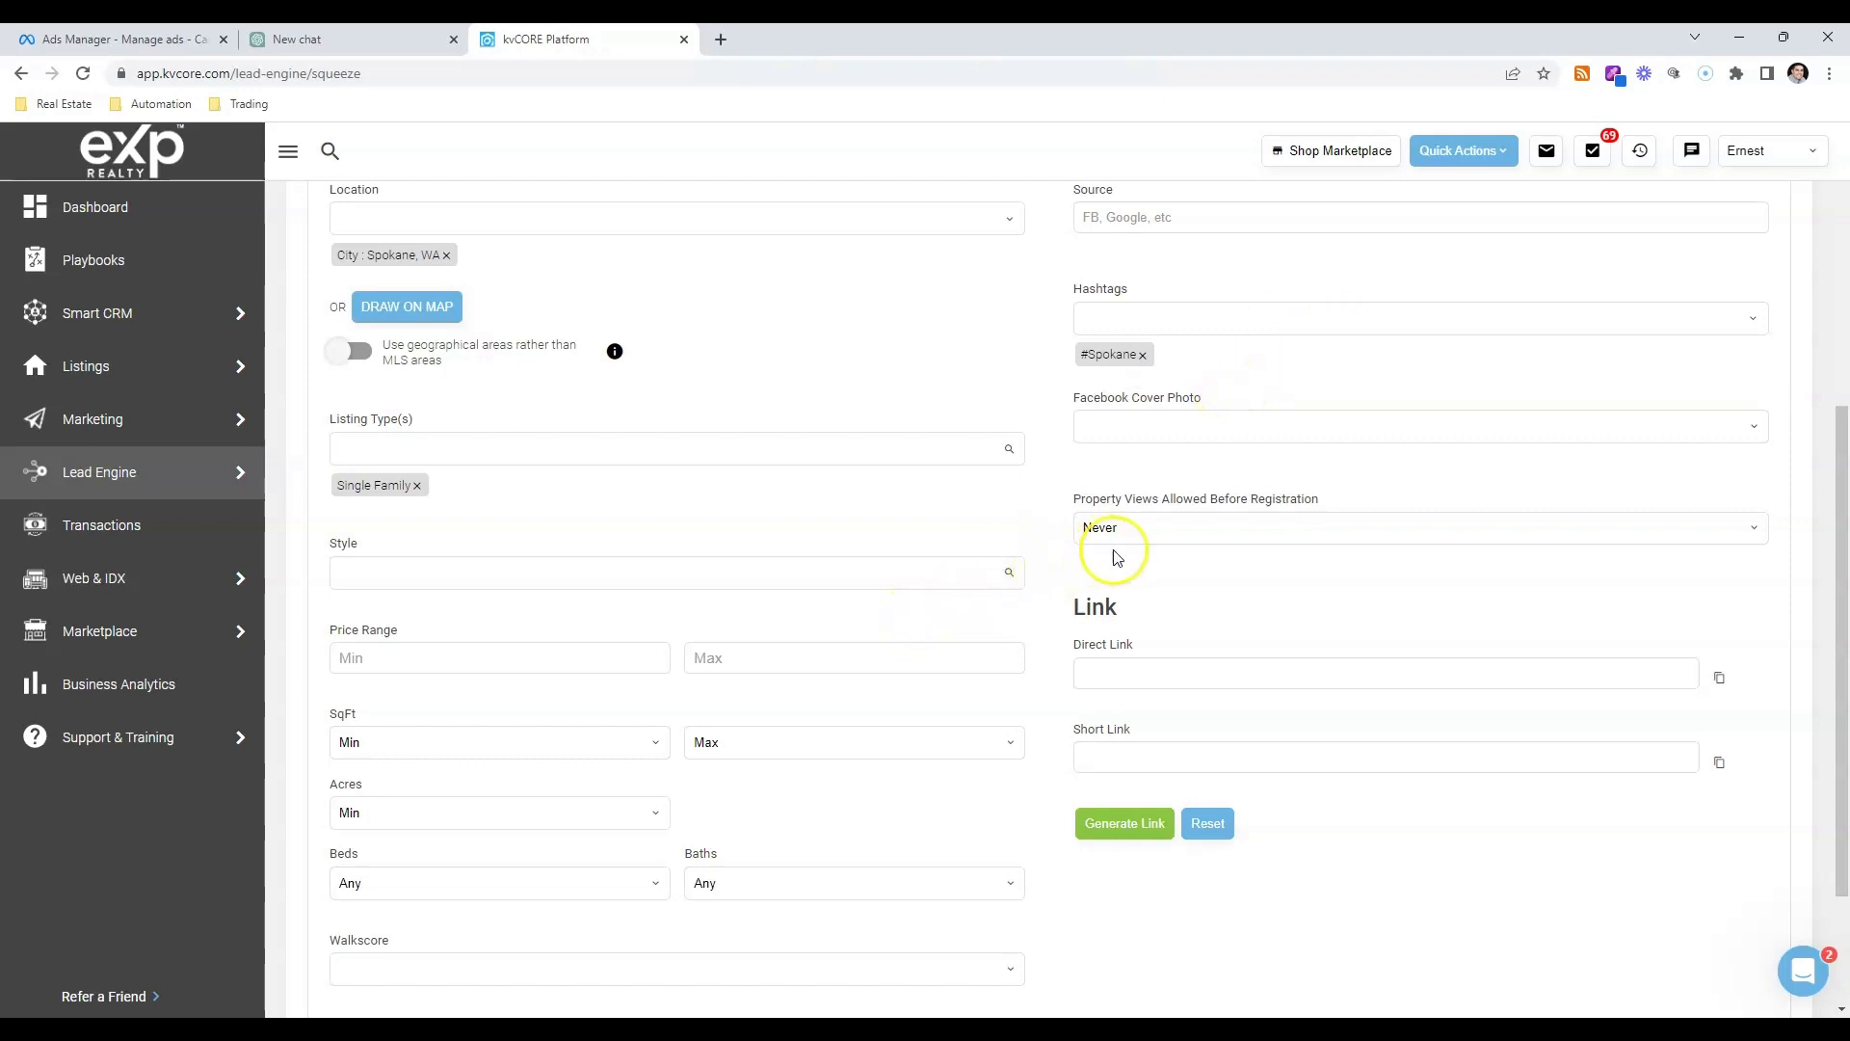
pyautogui.click(1143, 354)
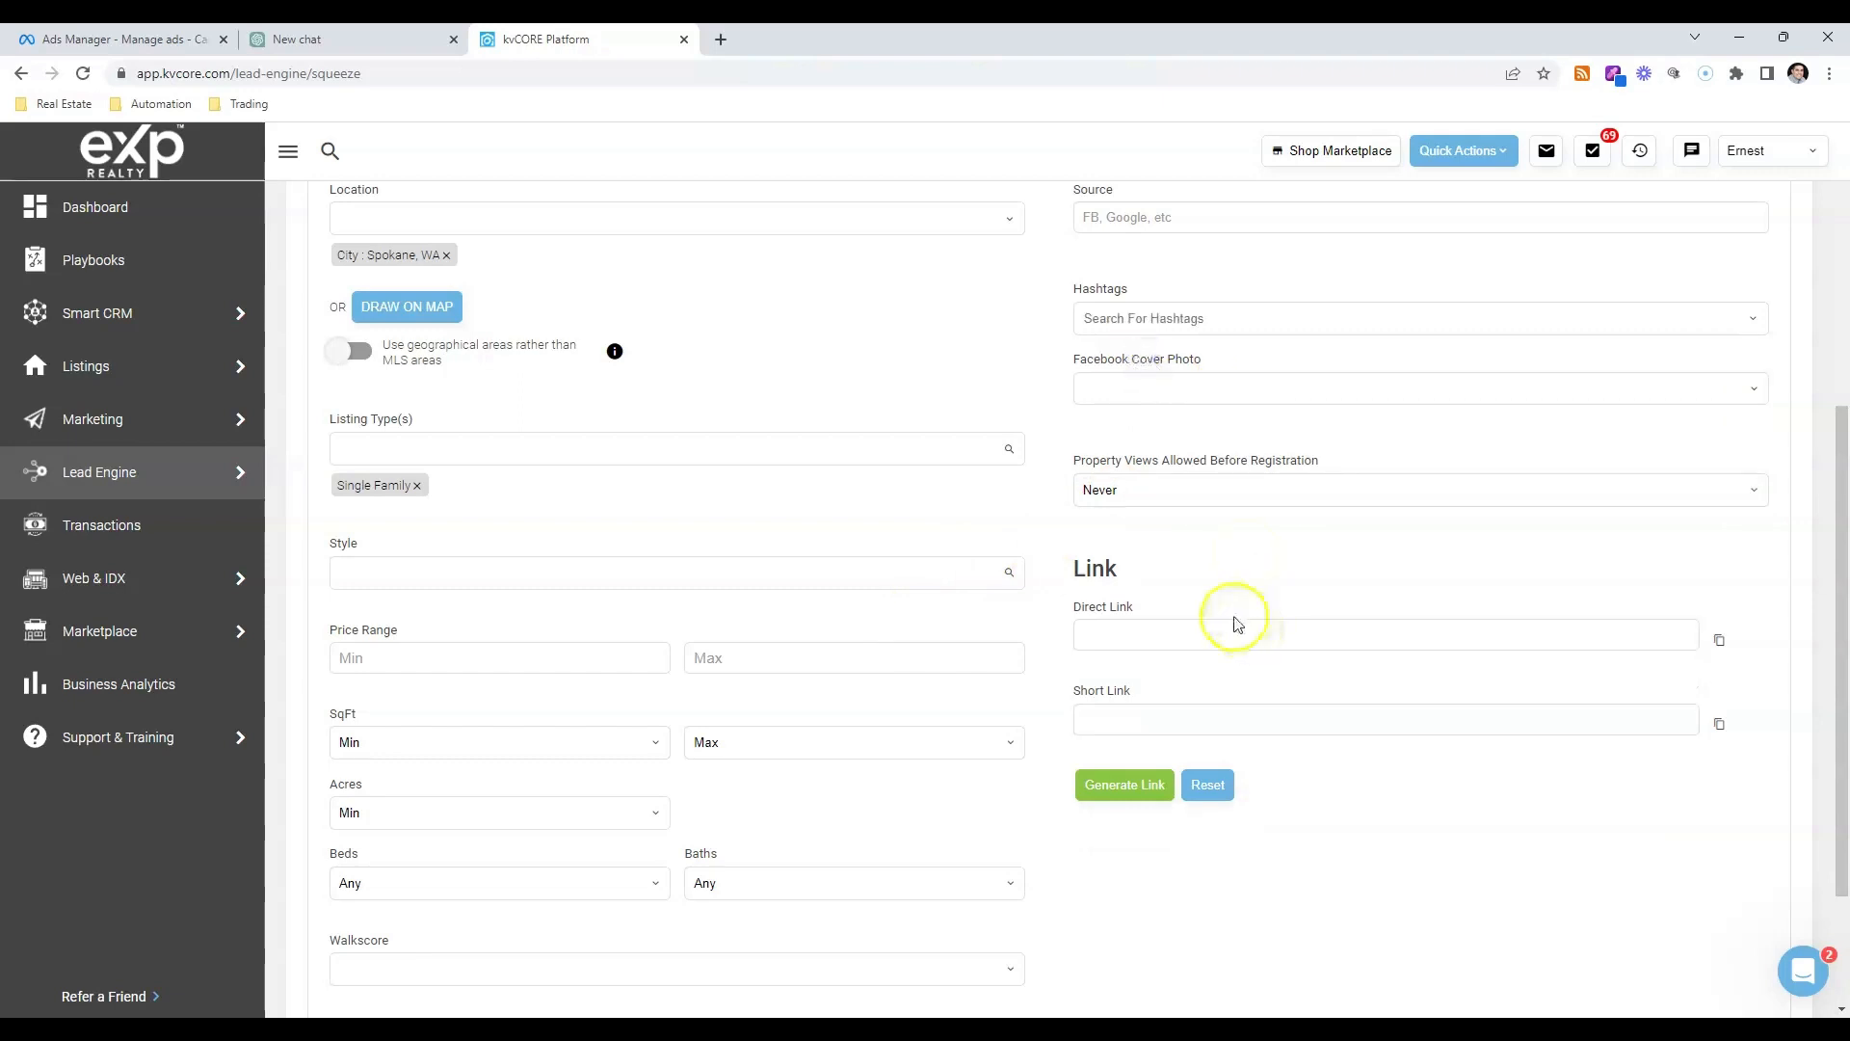
# - Generate the squeeze page links and copy the direct link
pyautogui.click(1126, 782)
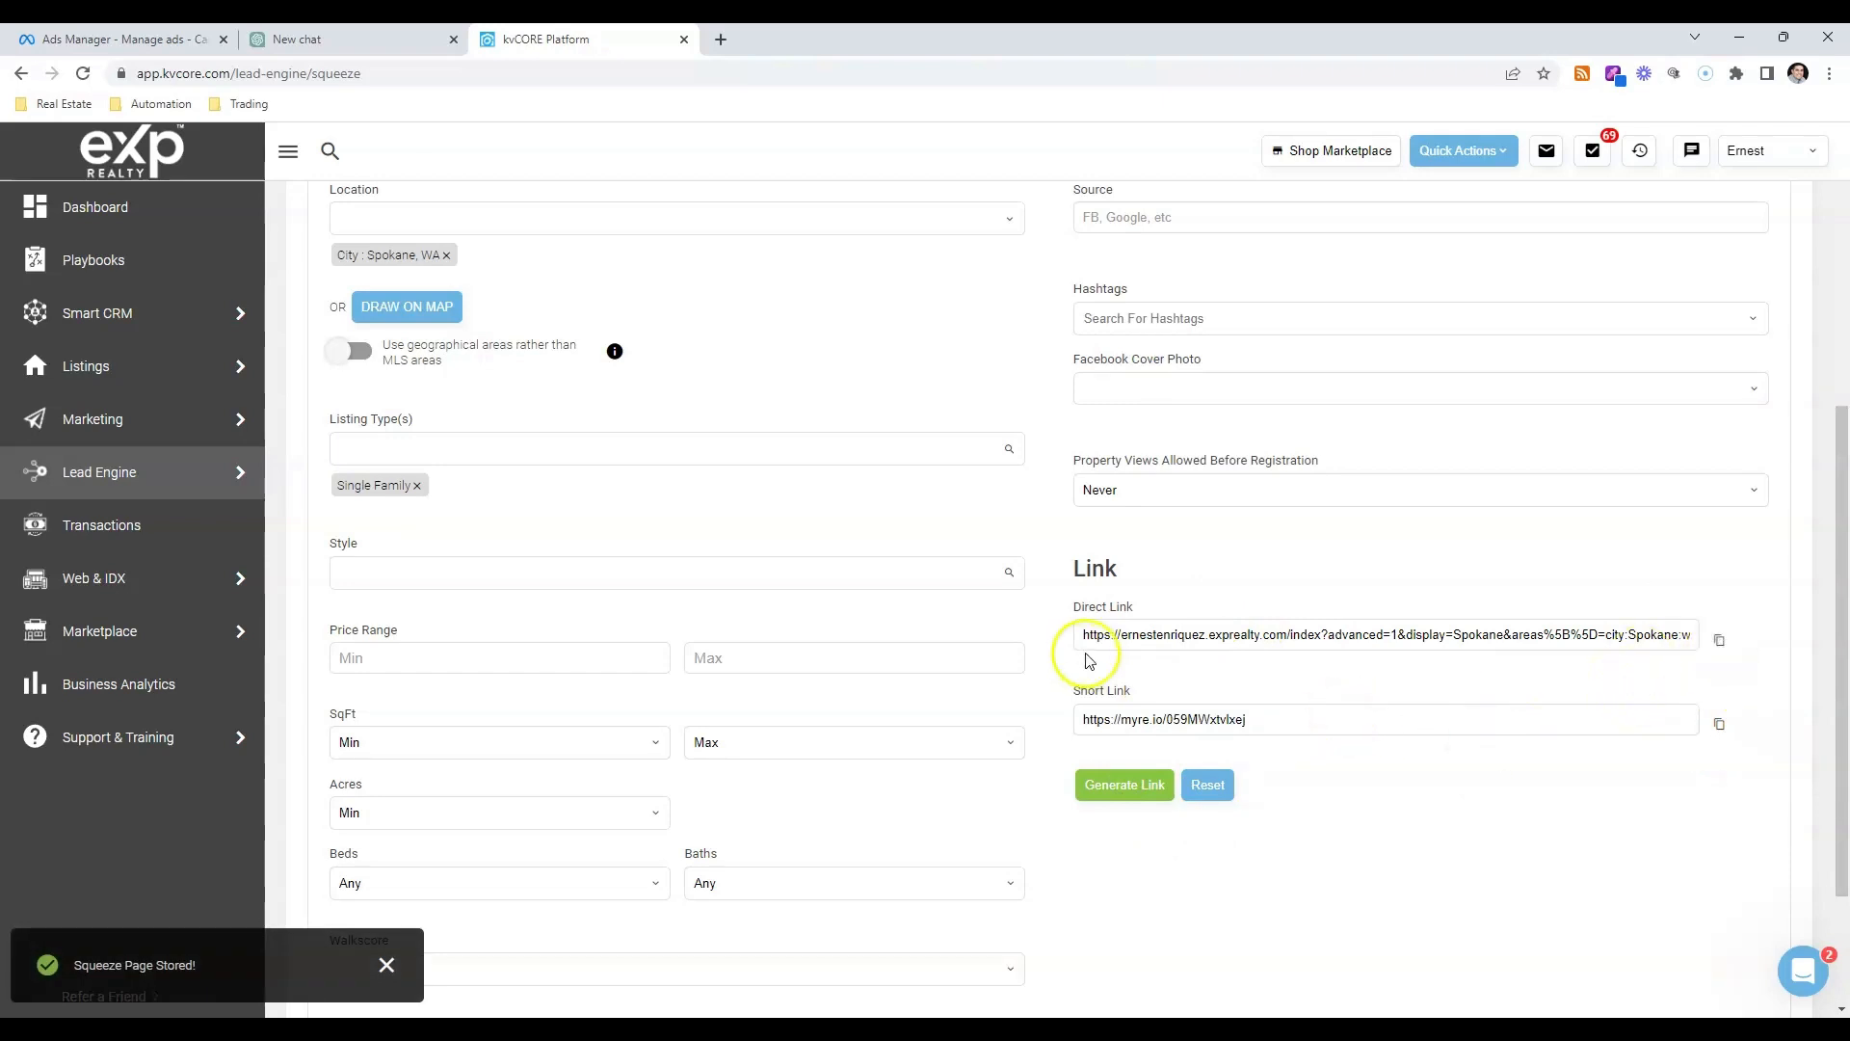
pyautogui.moveTo(1084, 635); pyautogui.dragTo(1738, 653)
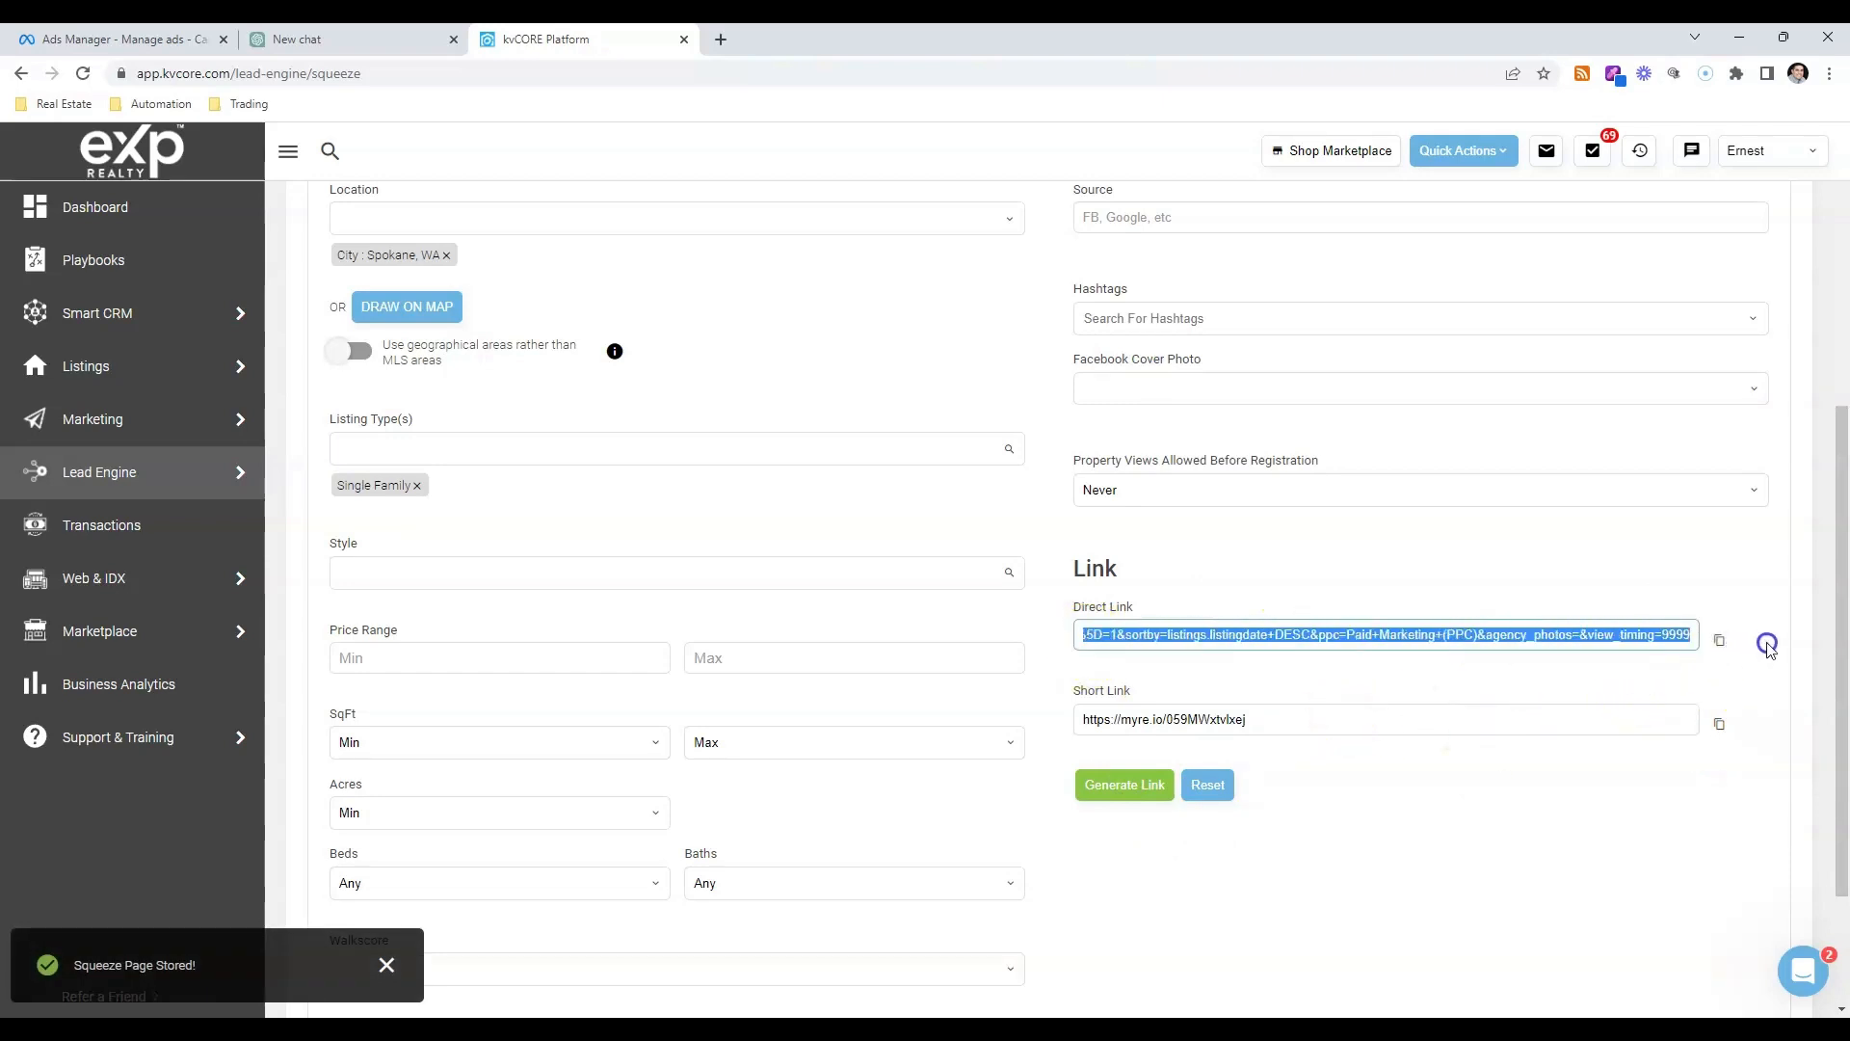
pyautogui.click(1719, 640)
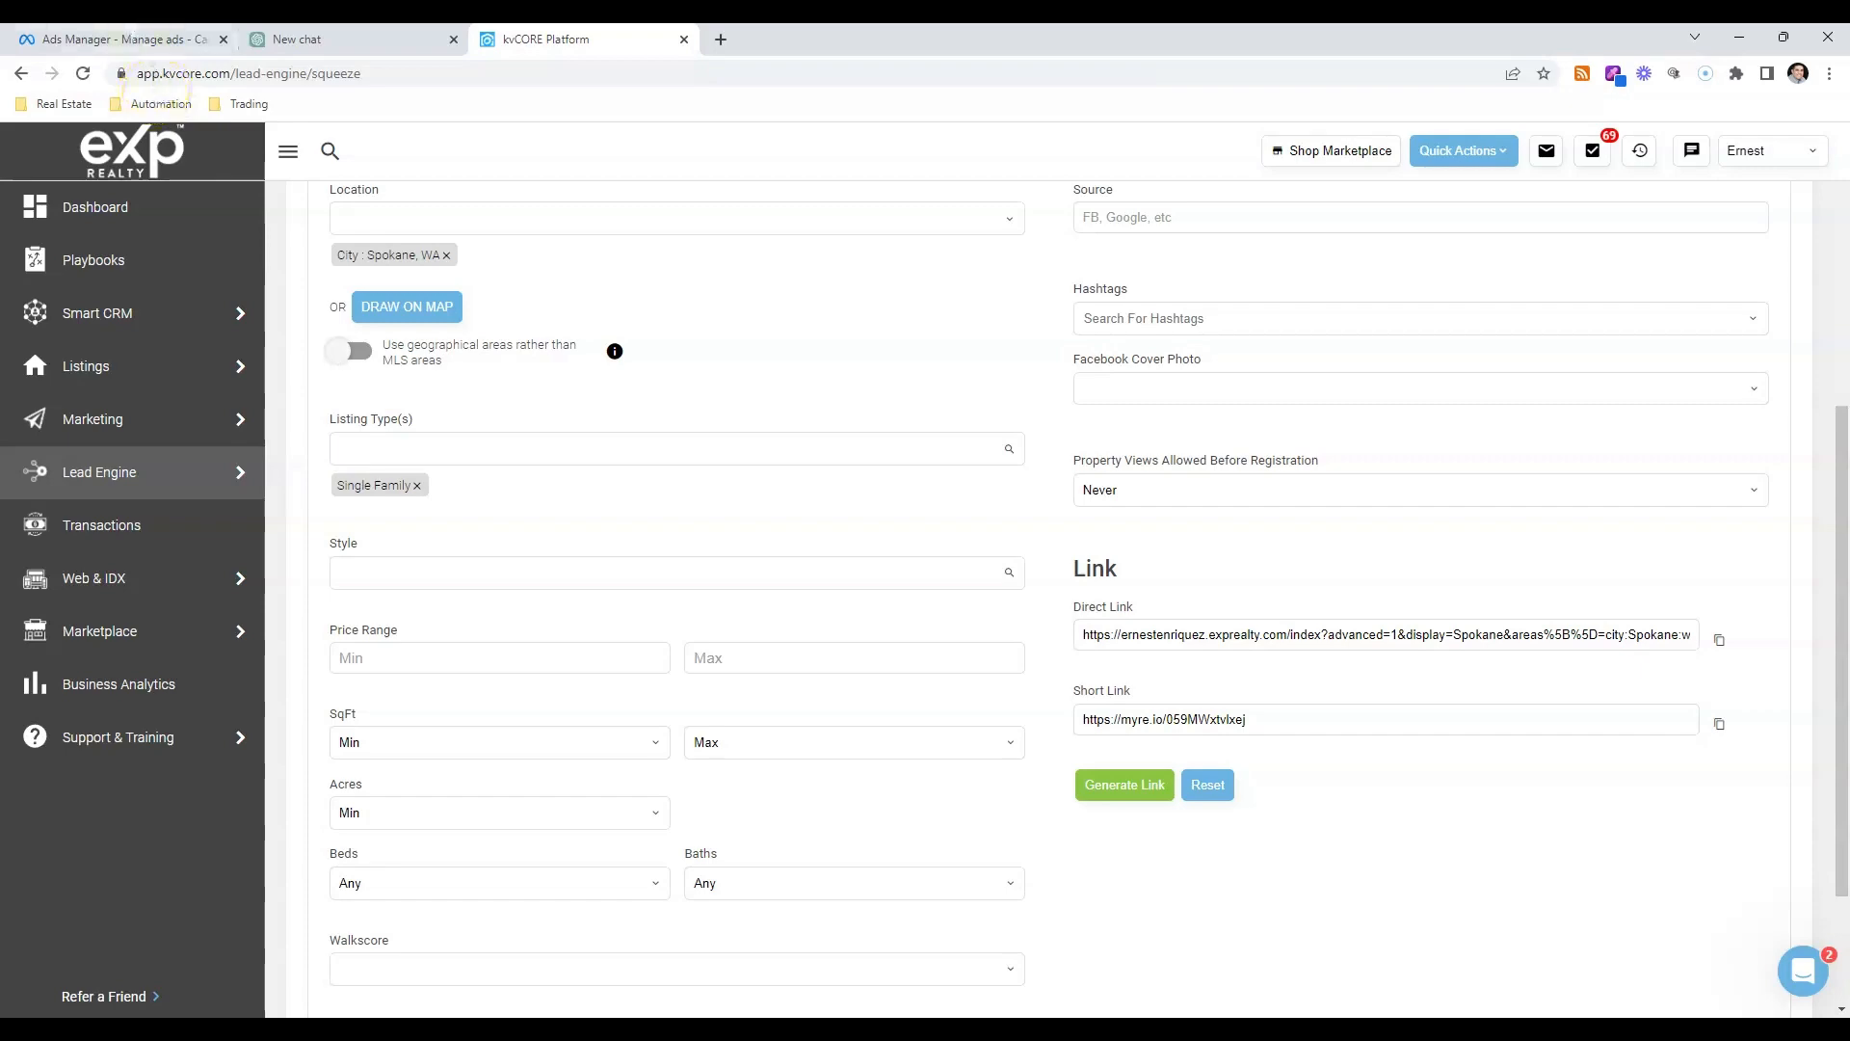
# - Switch to Meta Ads Manager and create a new campaign with the Leads objective
pyautogui.click(145, 40)
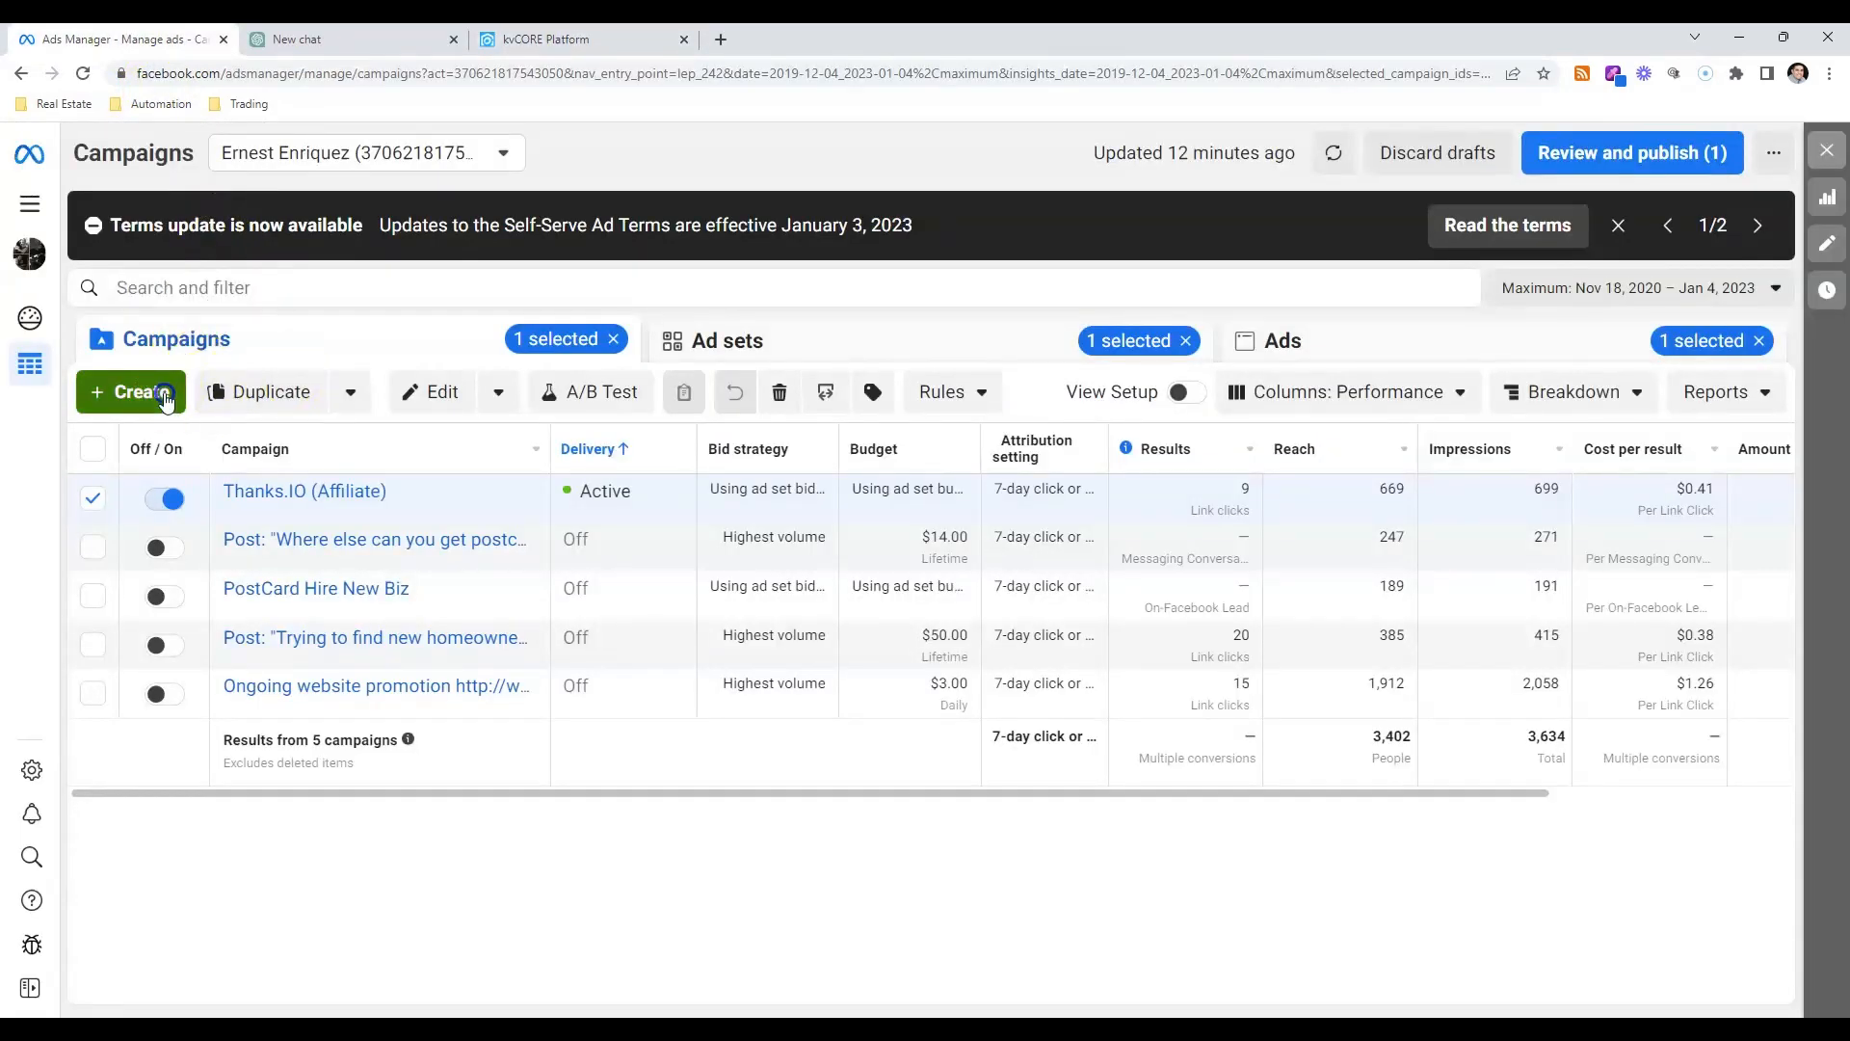
pyautogui.click(166, 395)
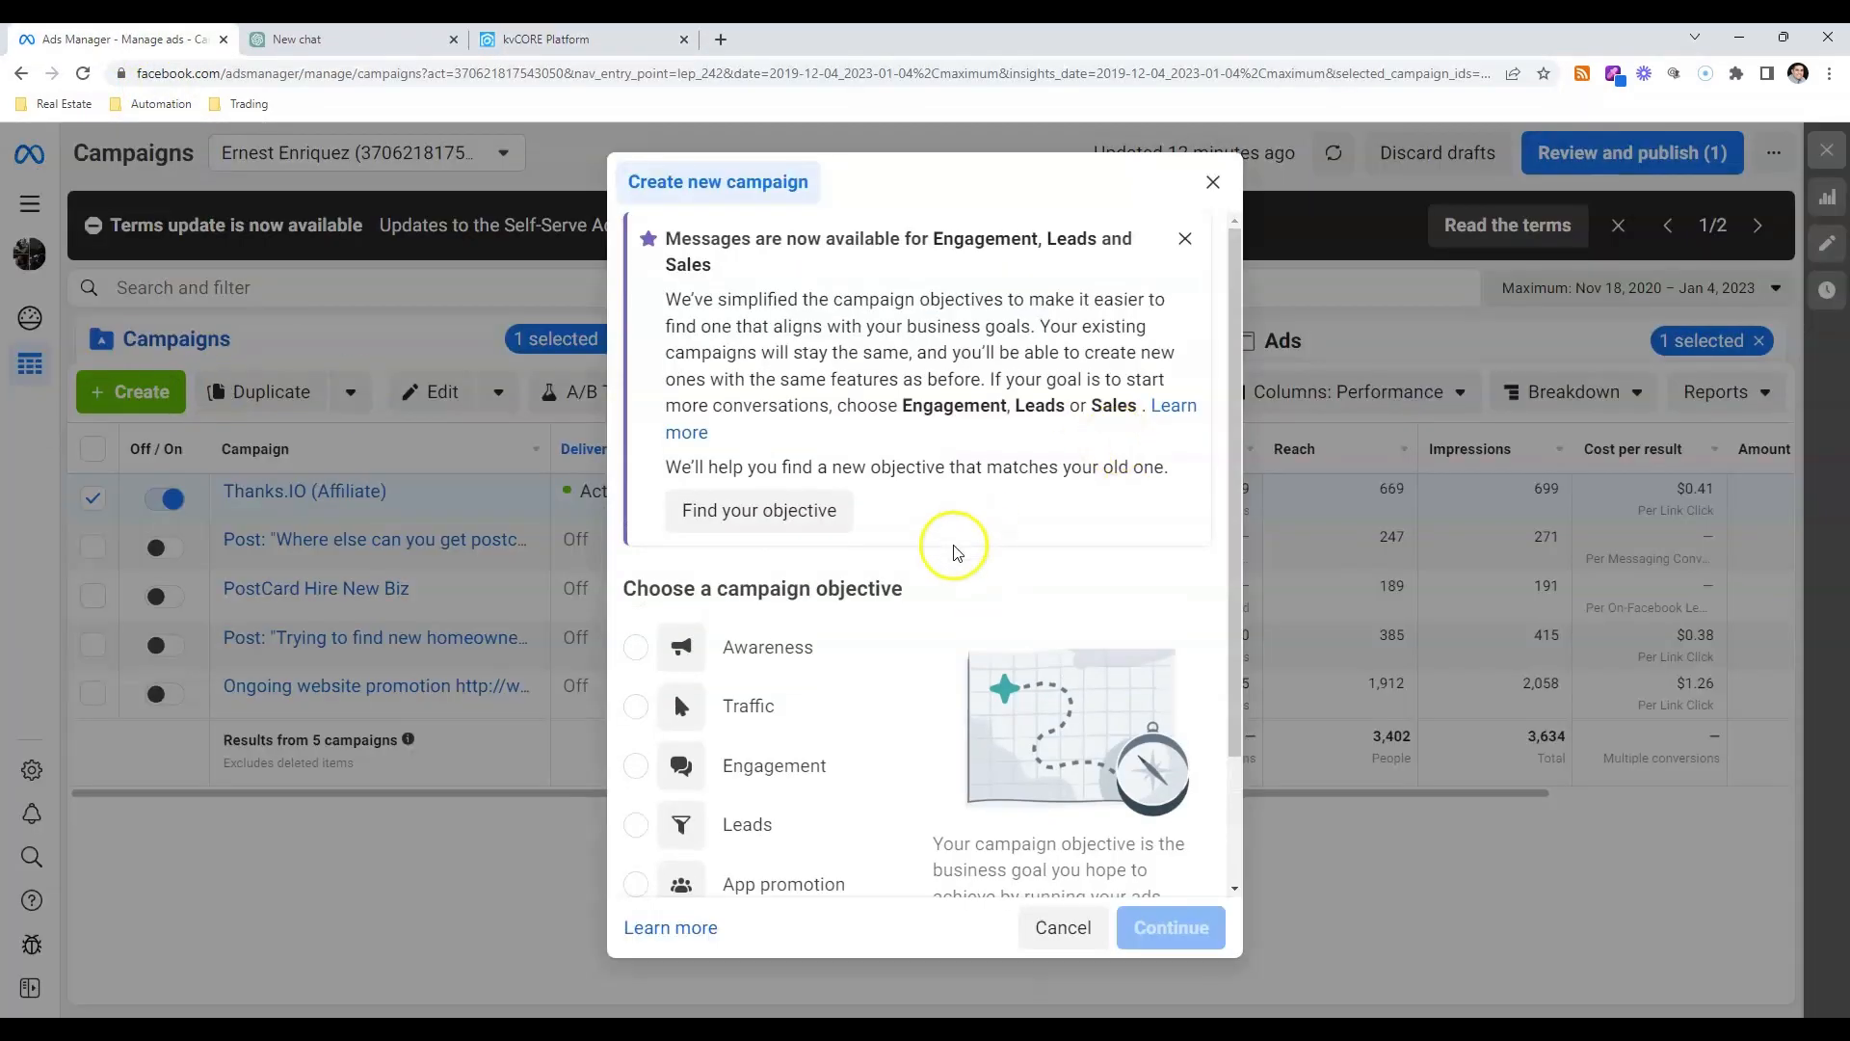
pyautogui.scroll(-2, 954, 551)
pyautogui.click(638, 672)
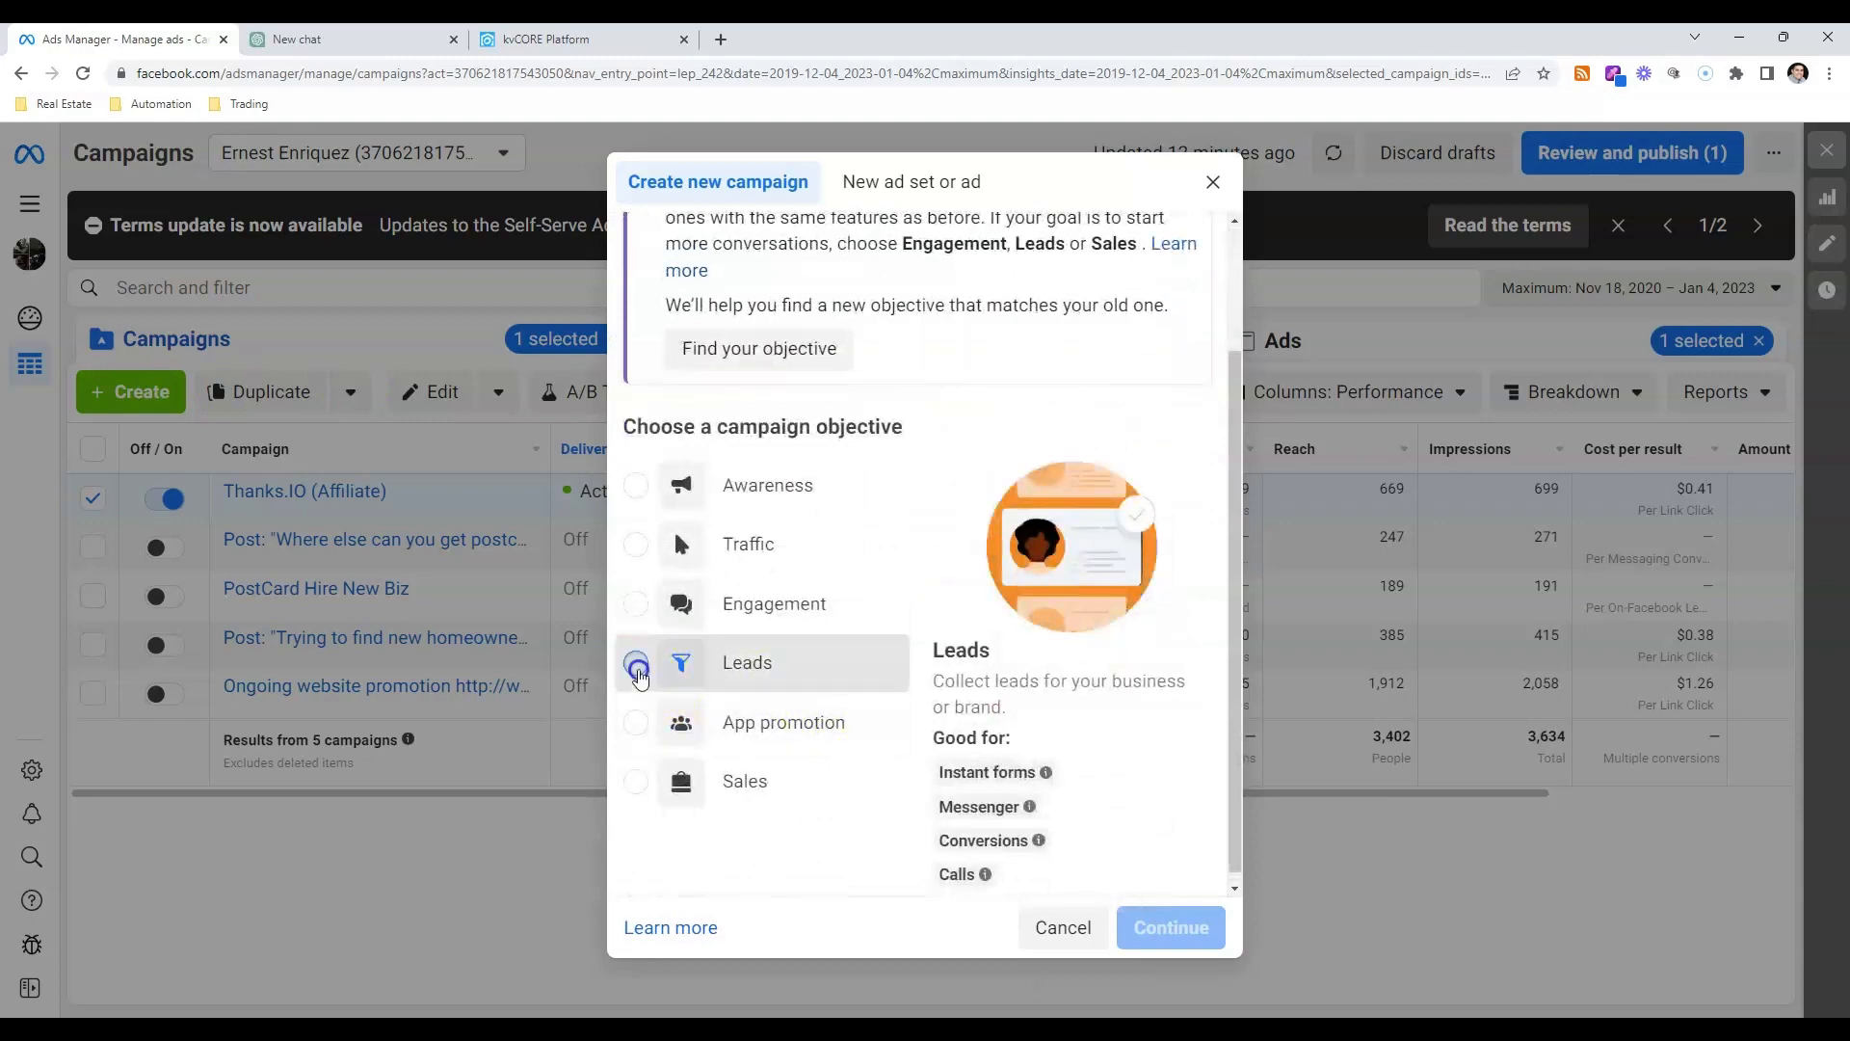
pyautogui.click(1168, 927)
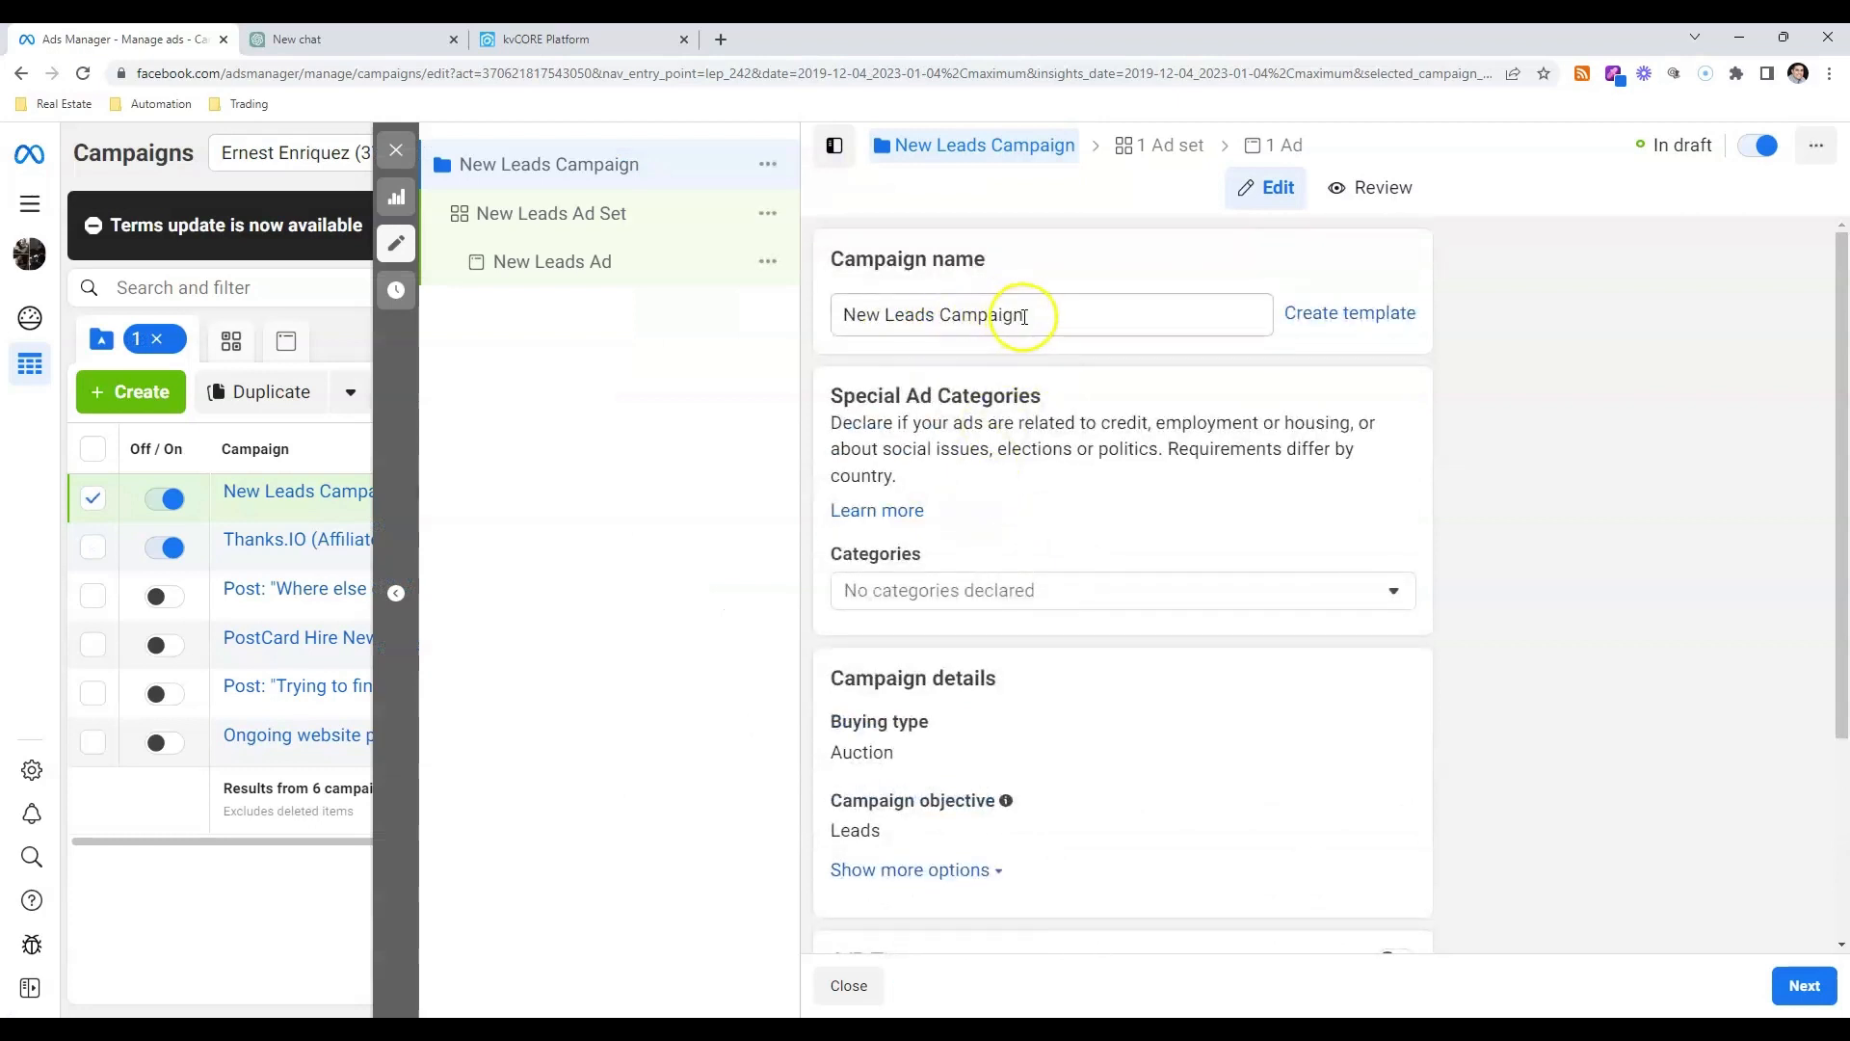
# - Rename the new campaign as YouTube Facebook Advertising
pyautogui.moveTo(1025, 316); pyautogui.dragTo(846, 306)
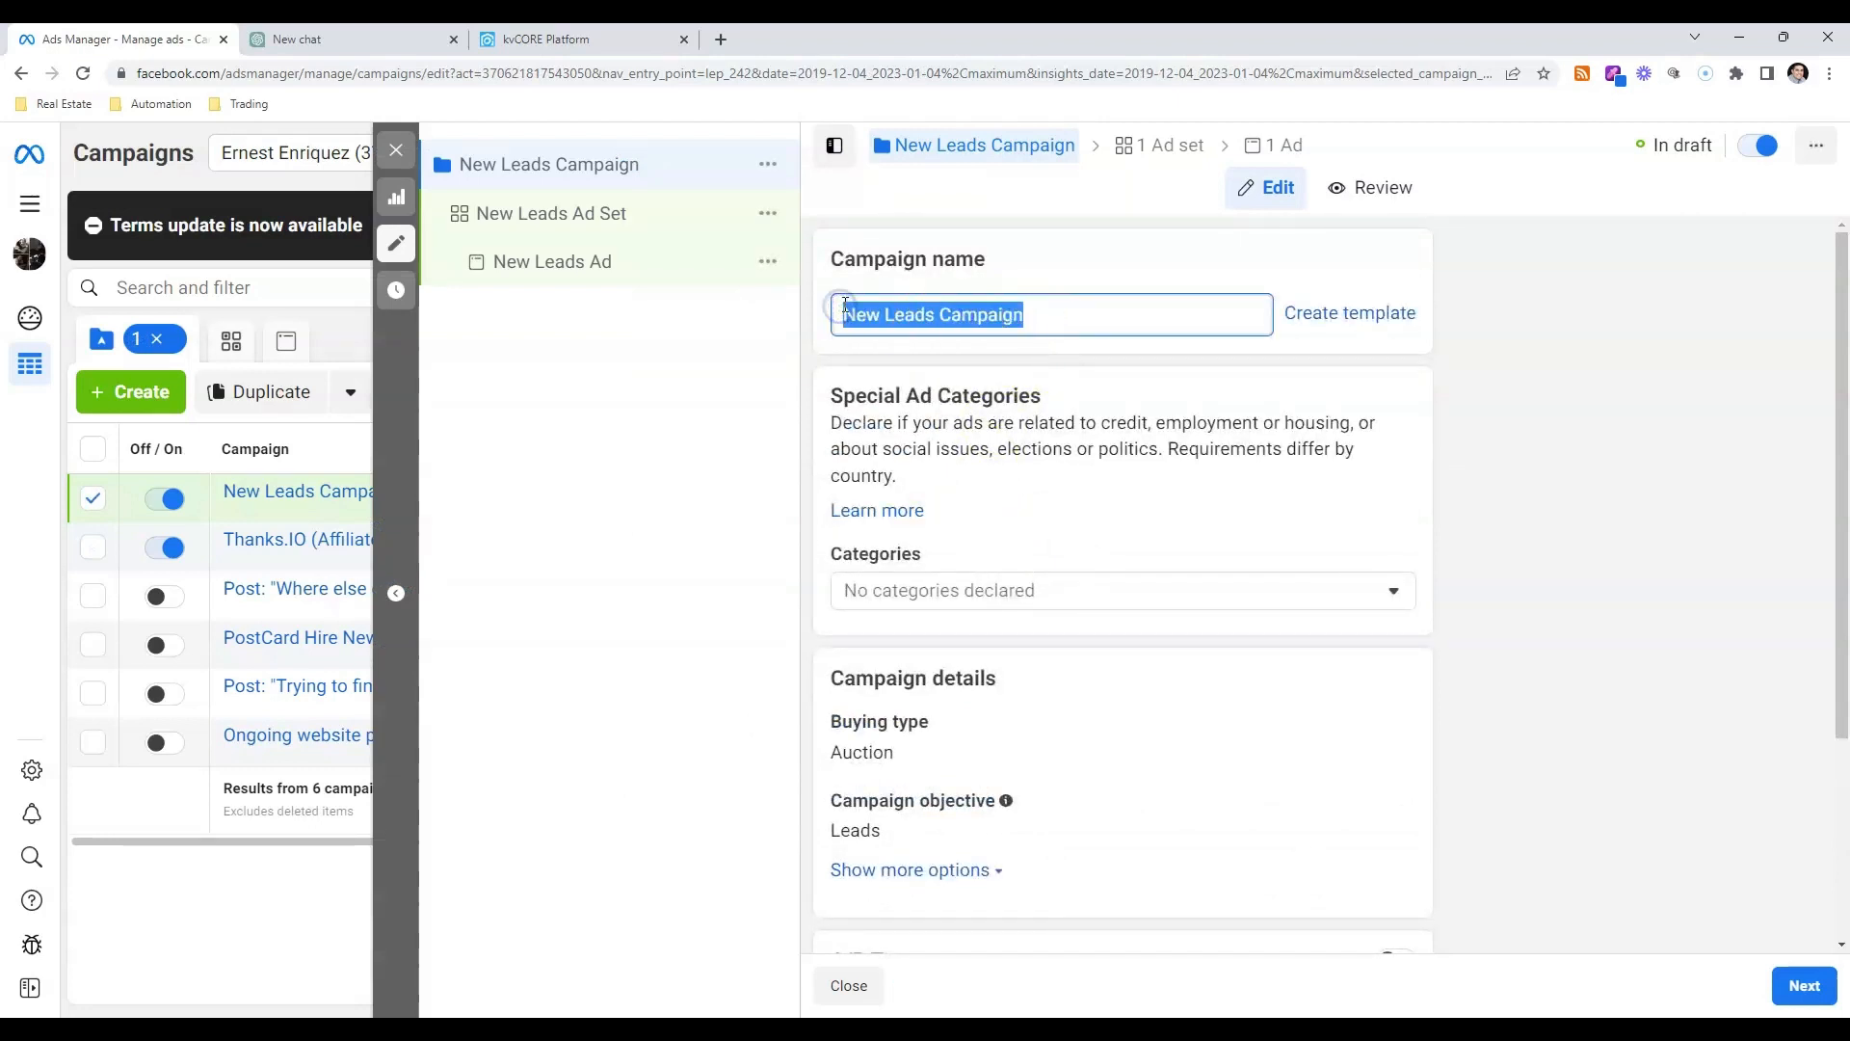
pyautogui.write('YouTub')
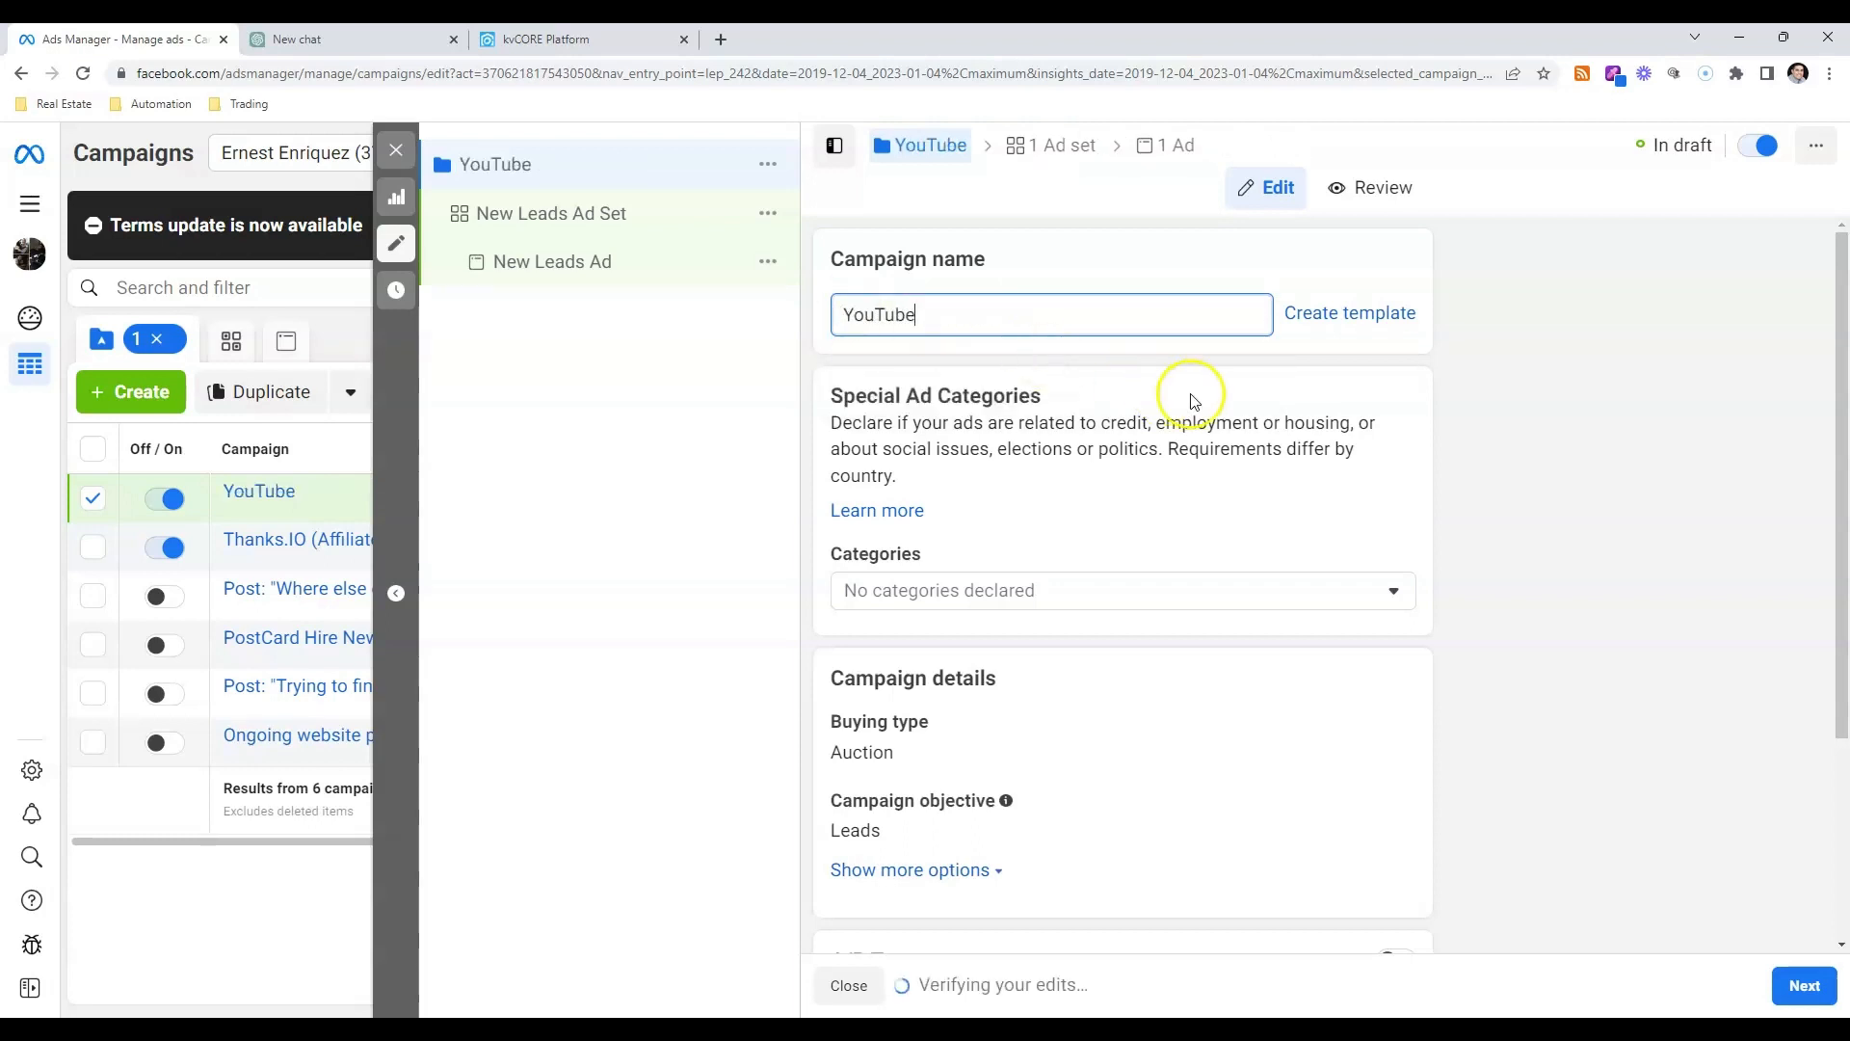
pyautogui.write('e Facebook Ade')
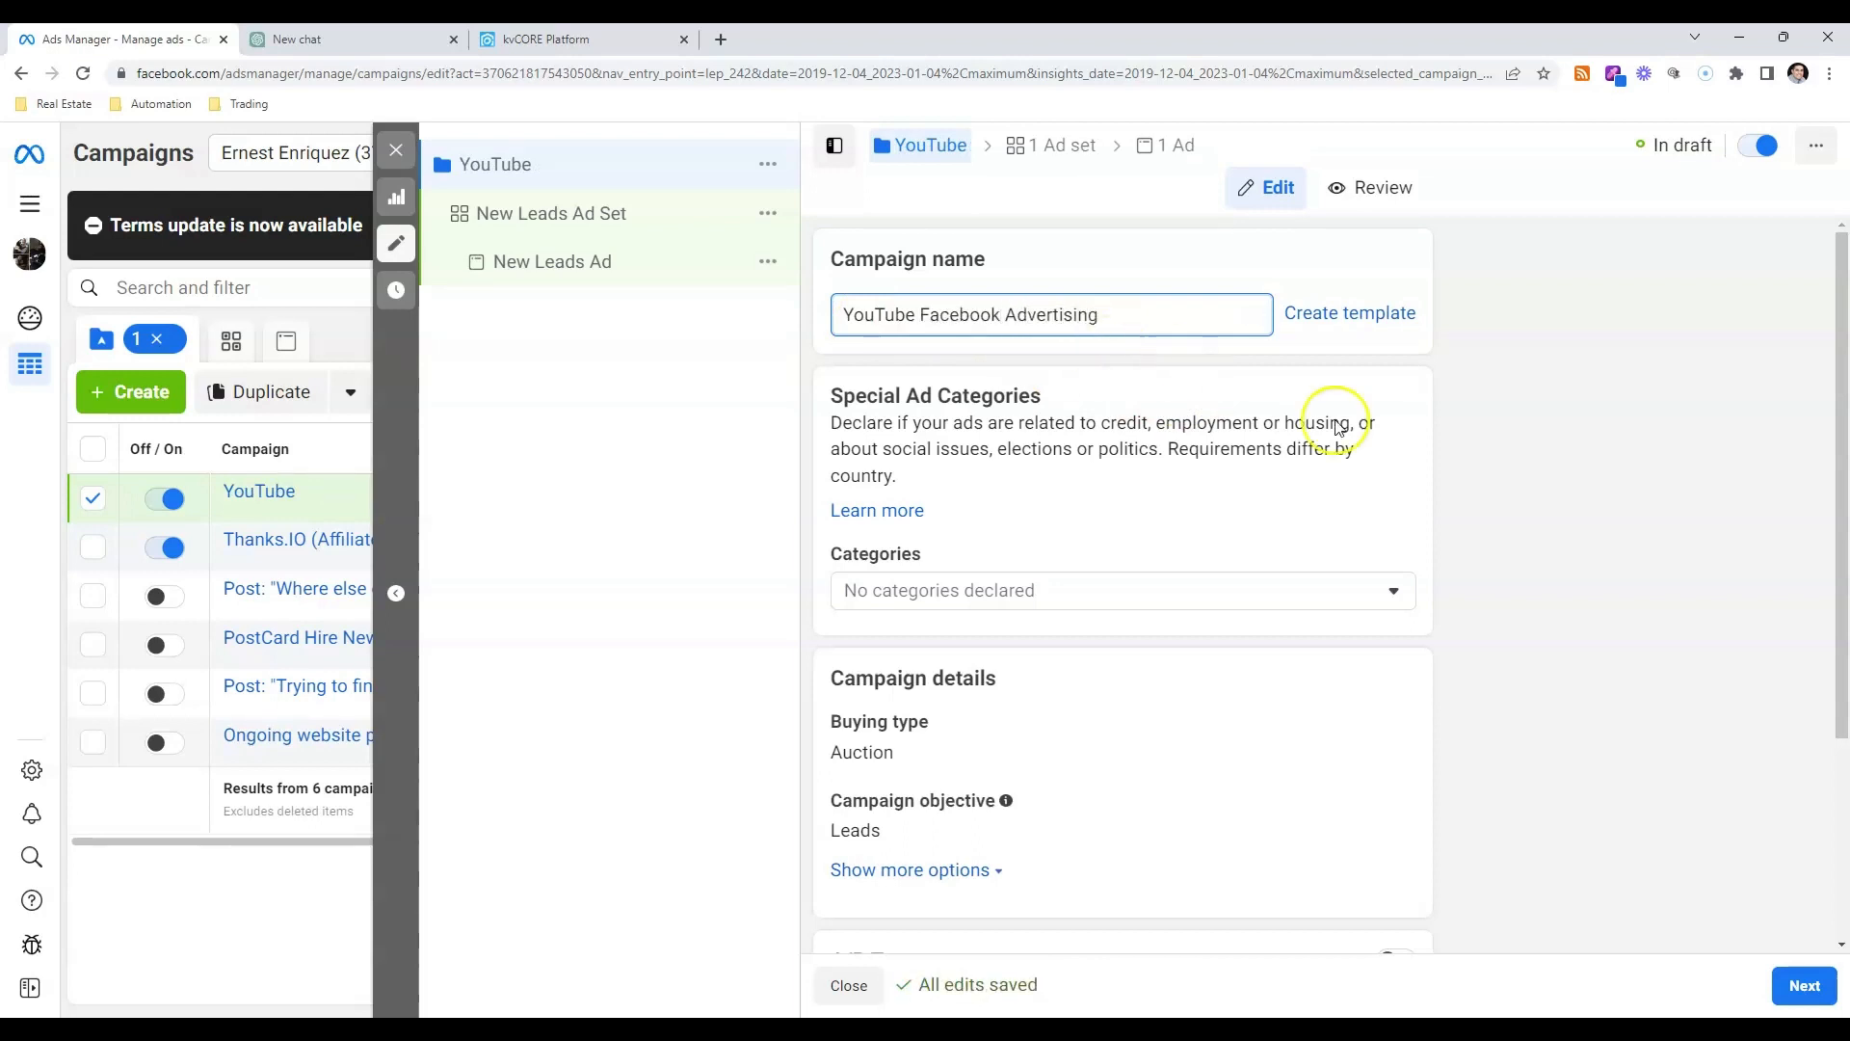
# - Declare Housing as the campaign's special ad category
pyautogui.scroll(-3, 1253, 434)
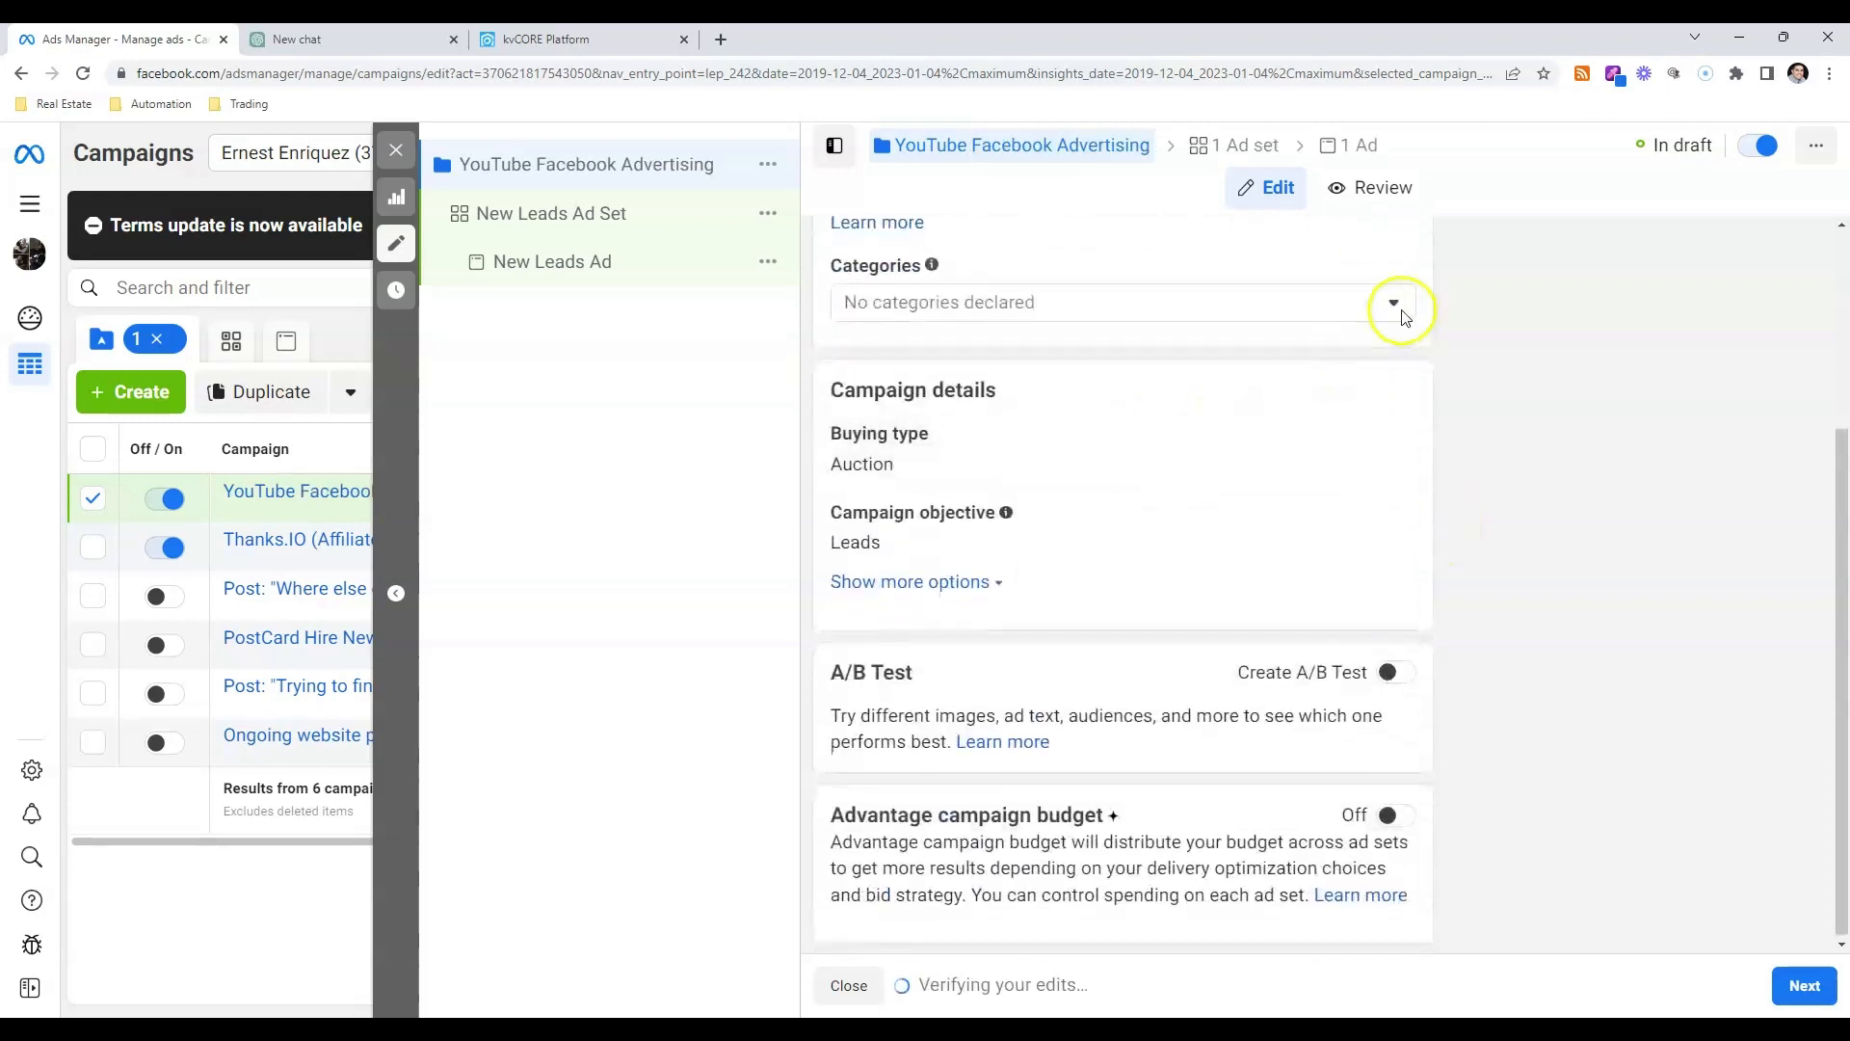
pyautogui.click(1394, 304)
pyautogui.scroll(-2, 1023, 453)
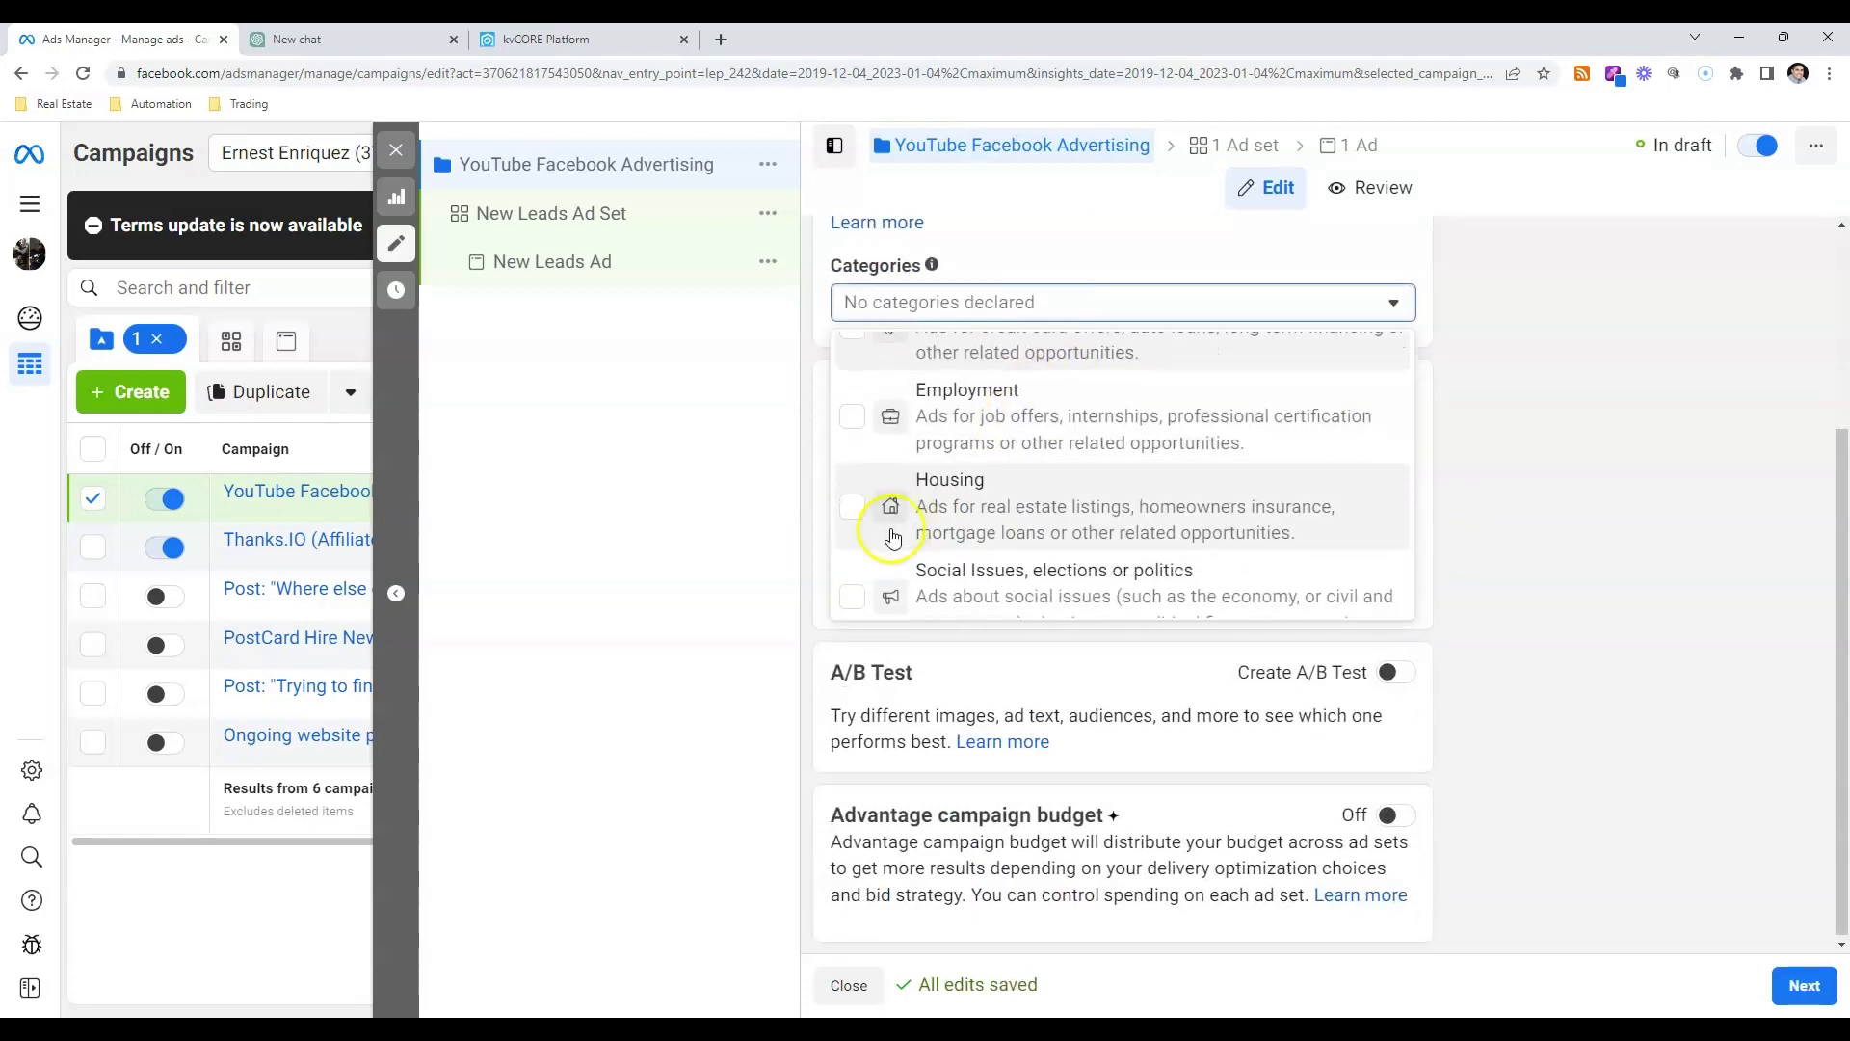
pyautogui.click(852, 484)
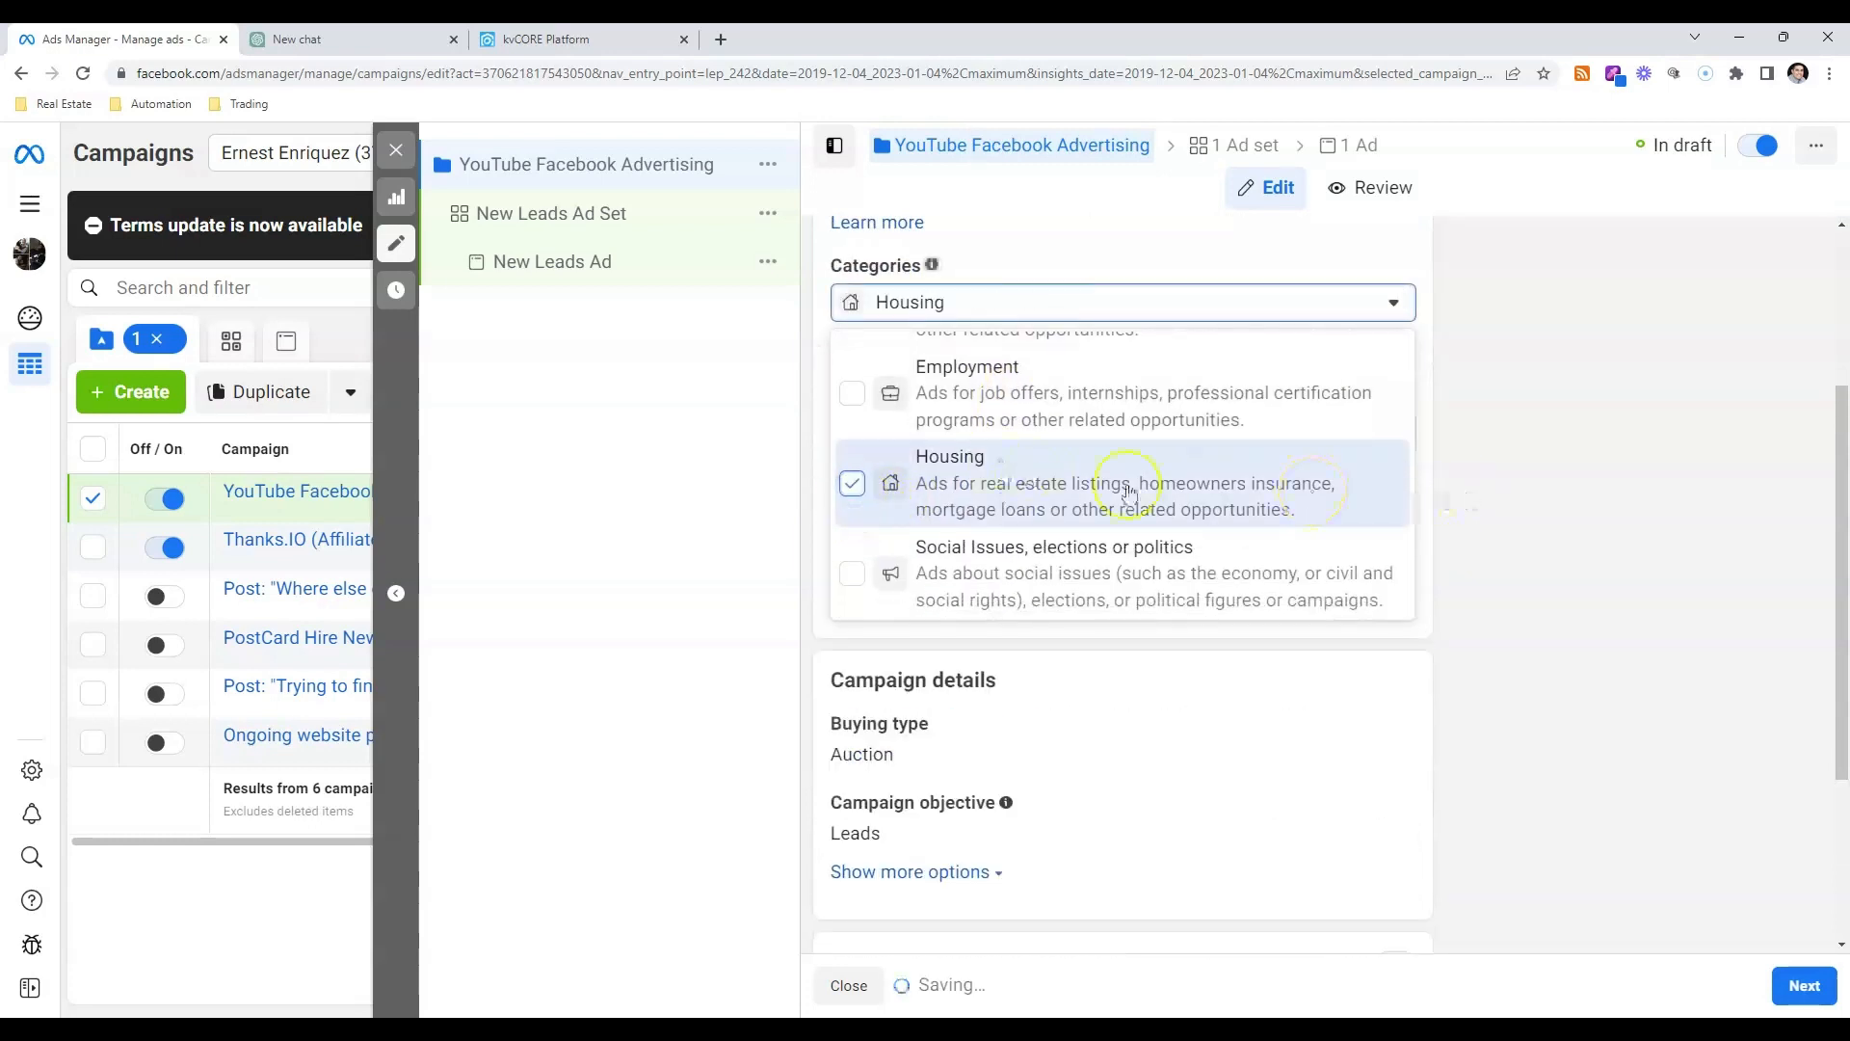
pyautogui.click(1541, 497)
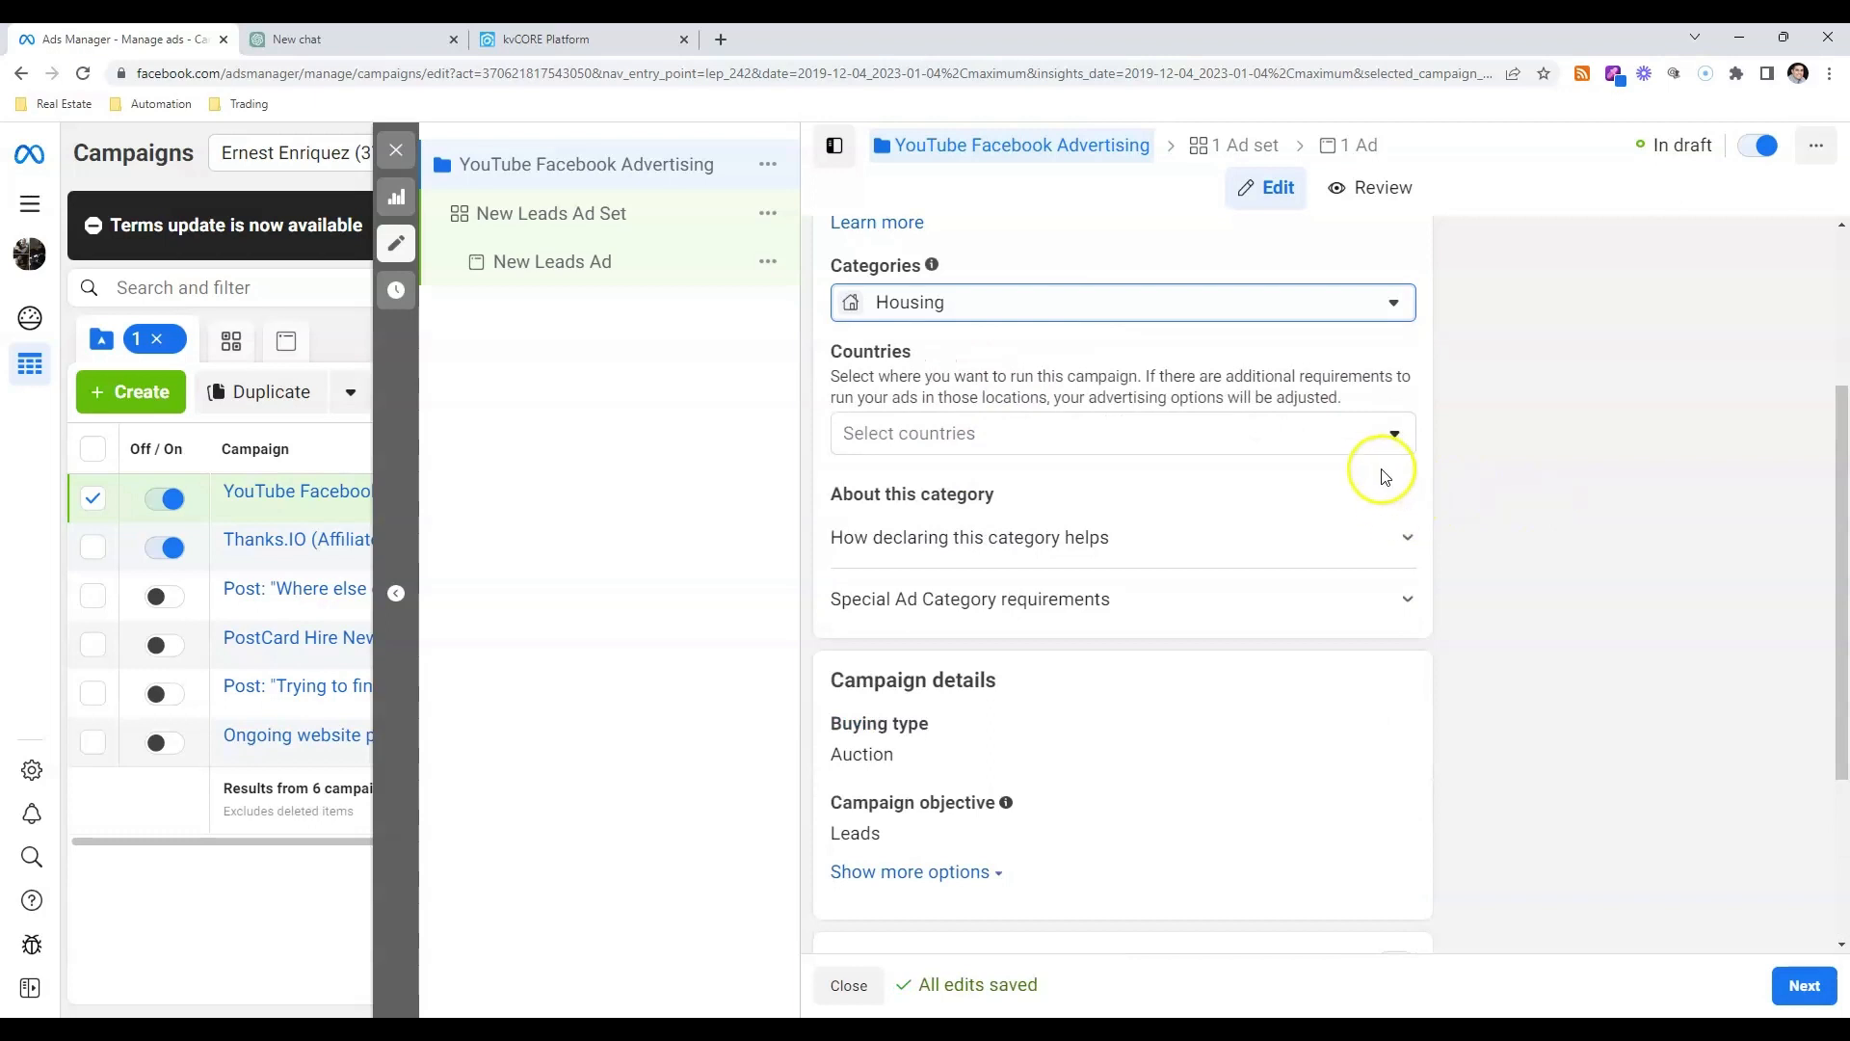
# - Set United States as the country where the housing campaign runs
pyautogui.click(1392, 441)
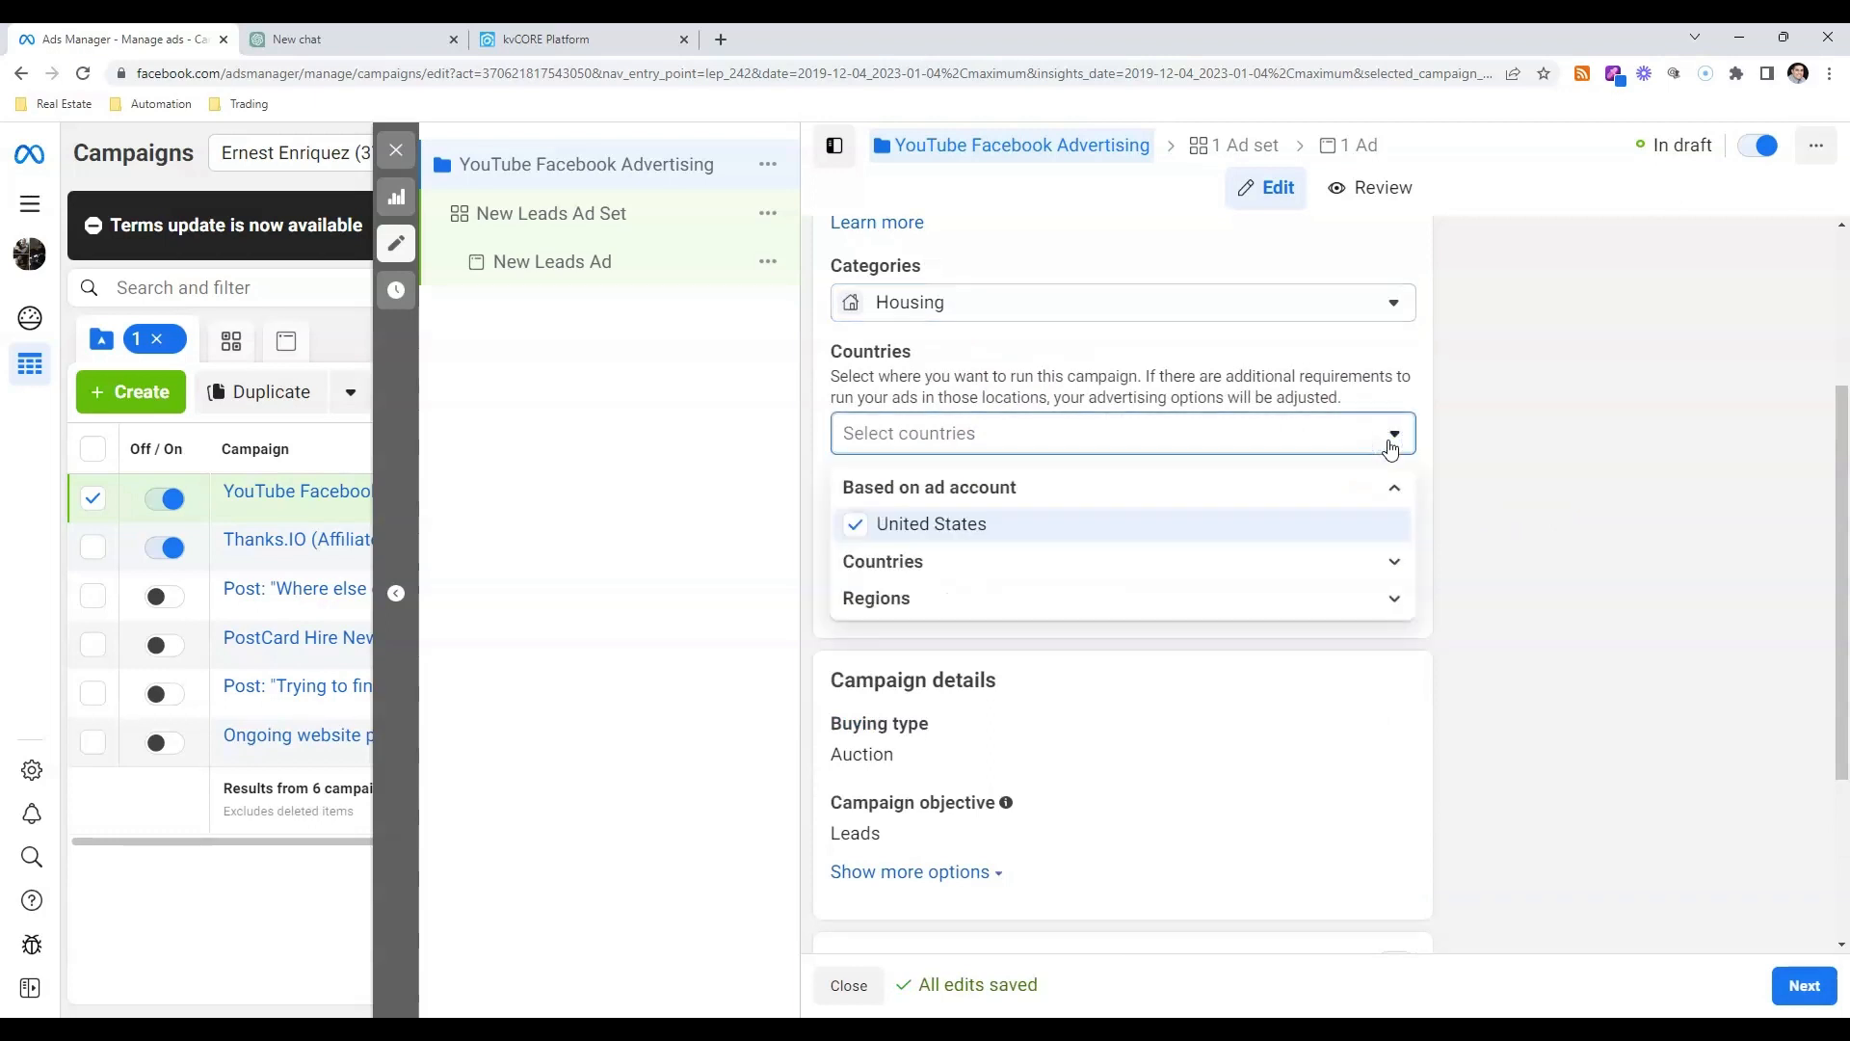
pyautogui.click(1057, 525)
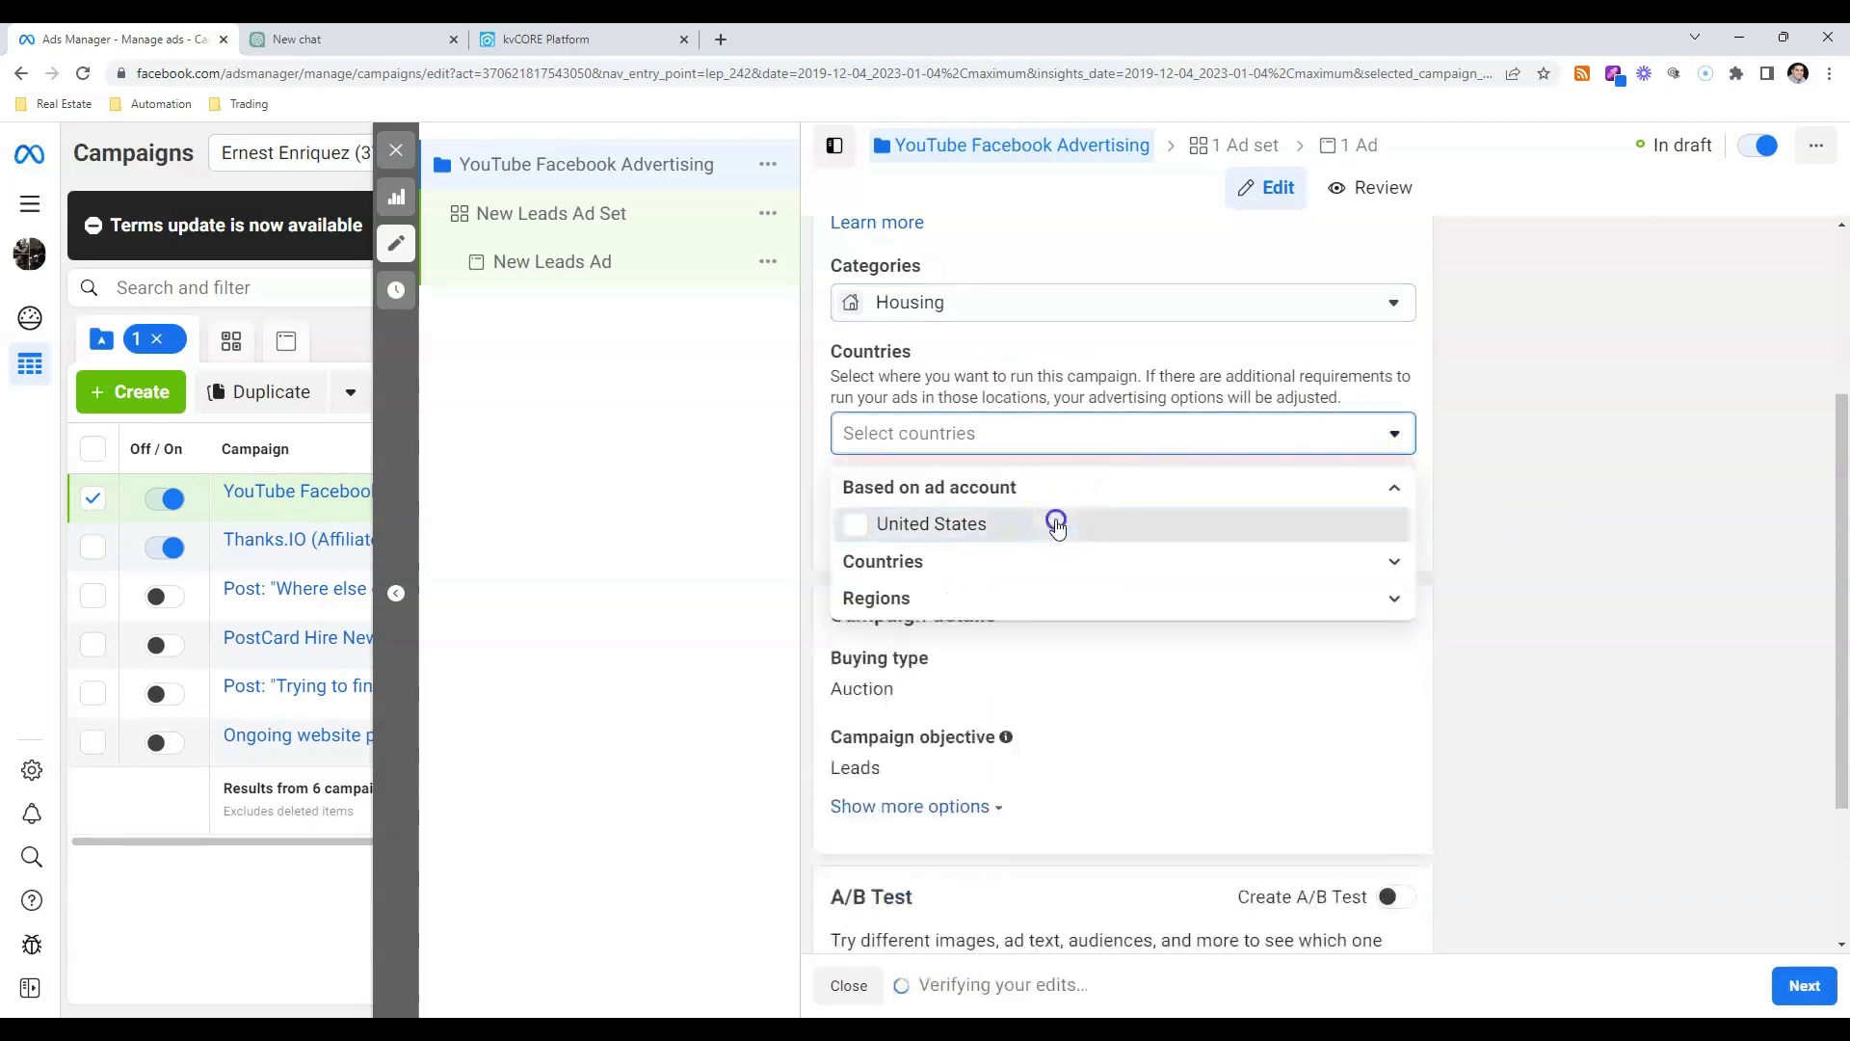
pyautogui.click(1503, 501)
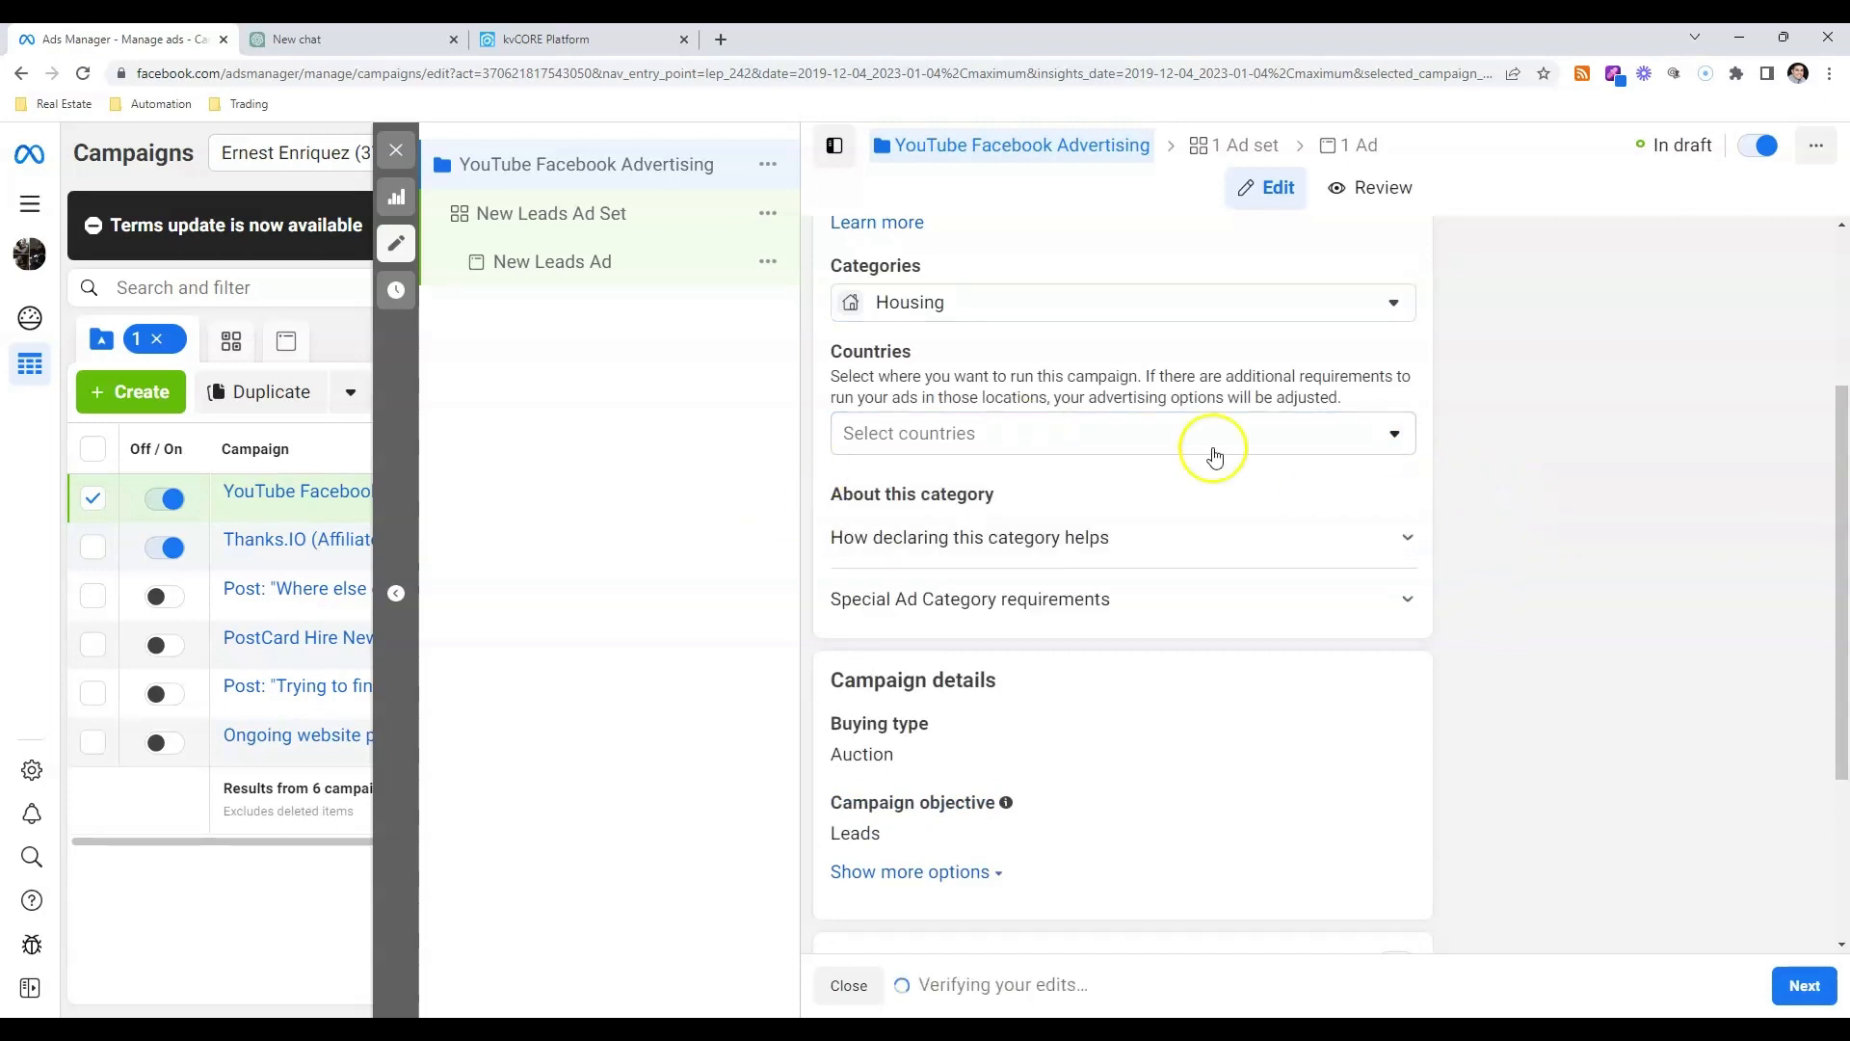
# - Examine the Special Ad Category requirements and the explanation of how declaring the category helps
pyautogui.scroll(-3, 1128, 443)
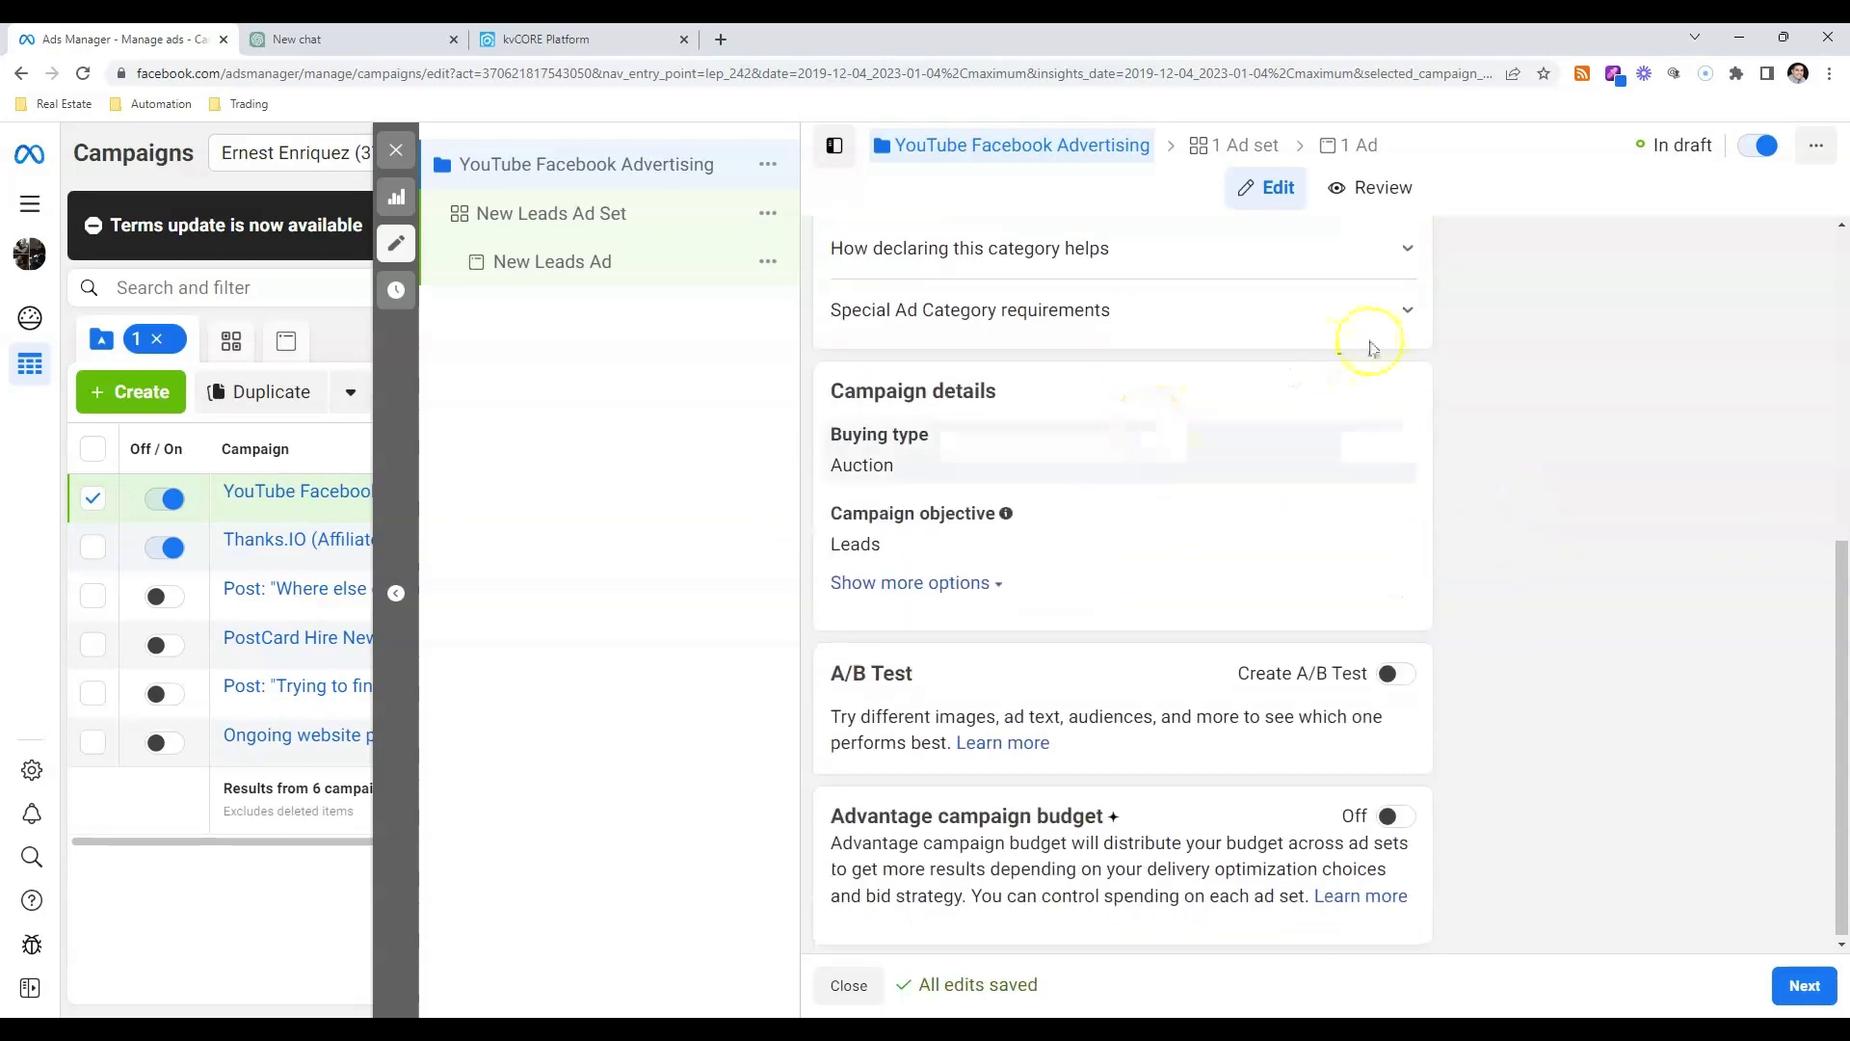
pyautogui.click(1380, 325)
pyautogui.scroll(2, 1308, 387)
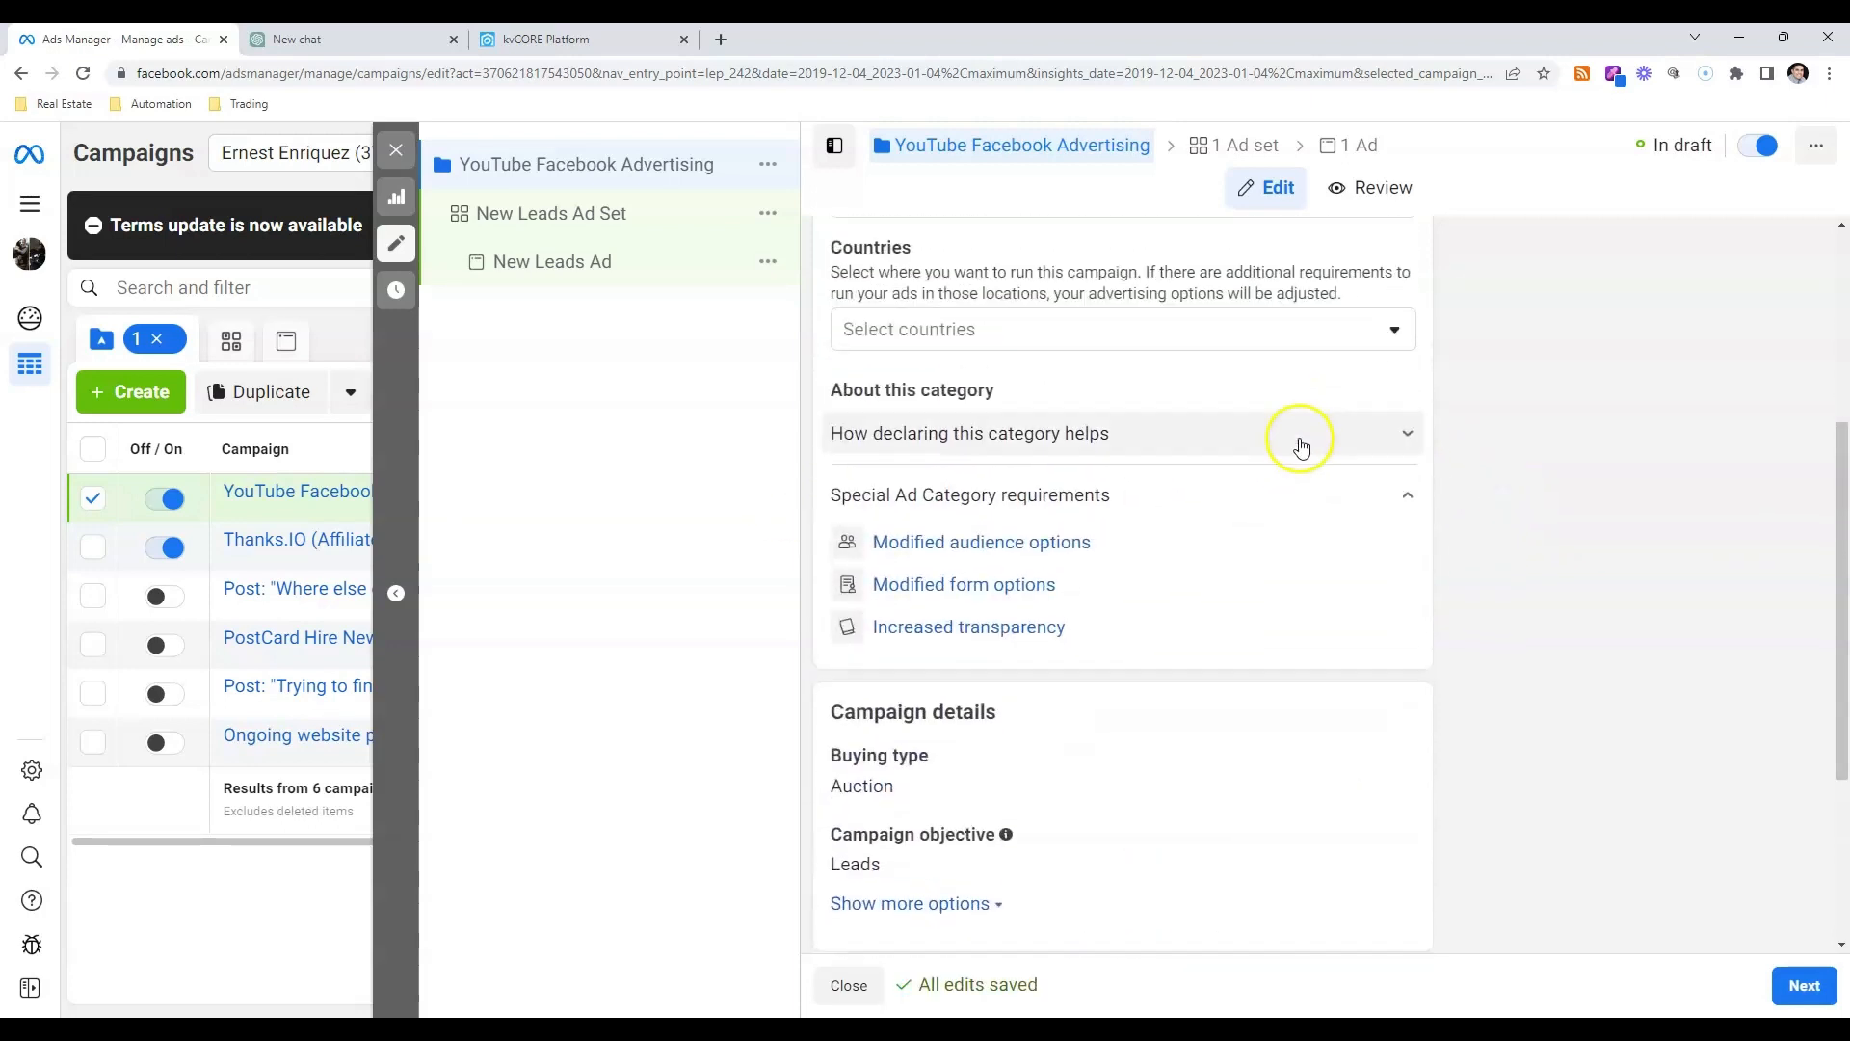
pyautogui.click(1301, 438)
pyautogui.scroll(-4, 1306, 462)
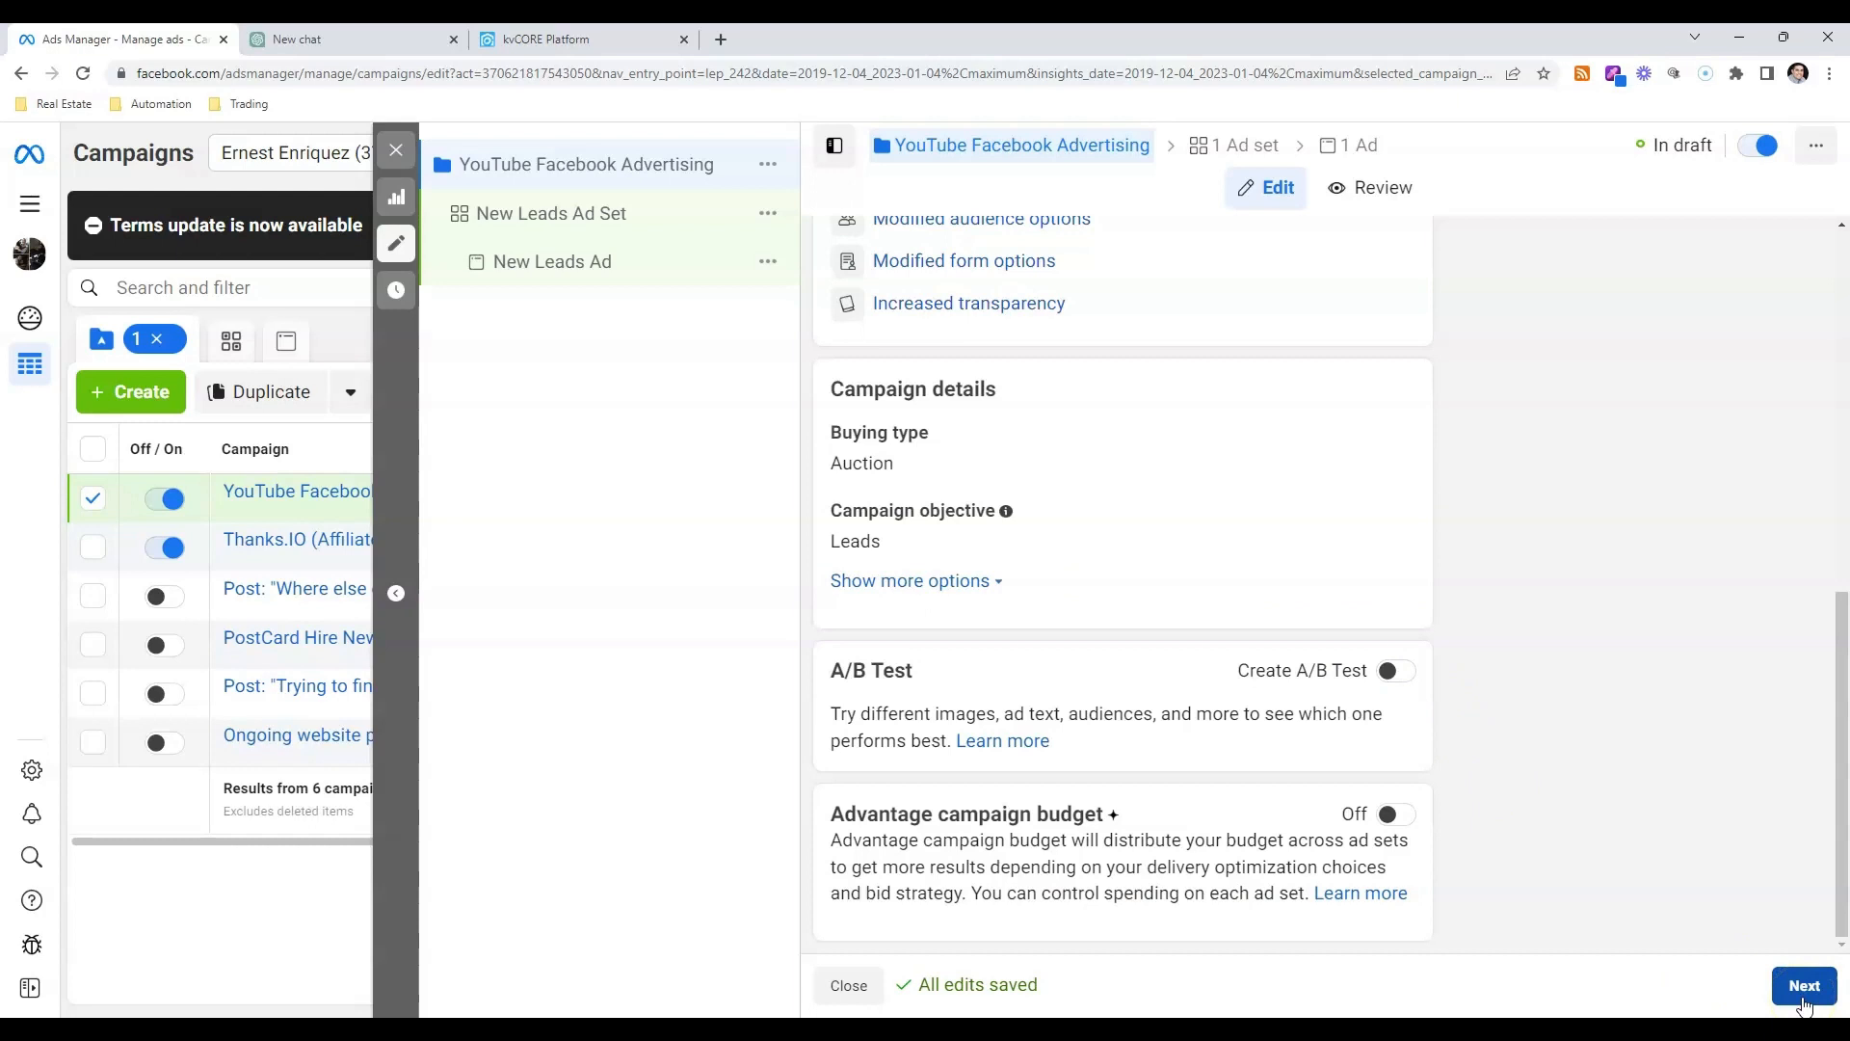
# - Continue to the ad set level and rename the ad set as Spokane Real Estate
pyautogui.click(1805, 1000)
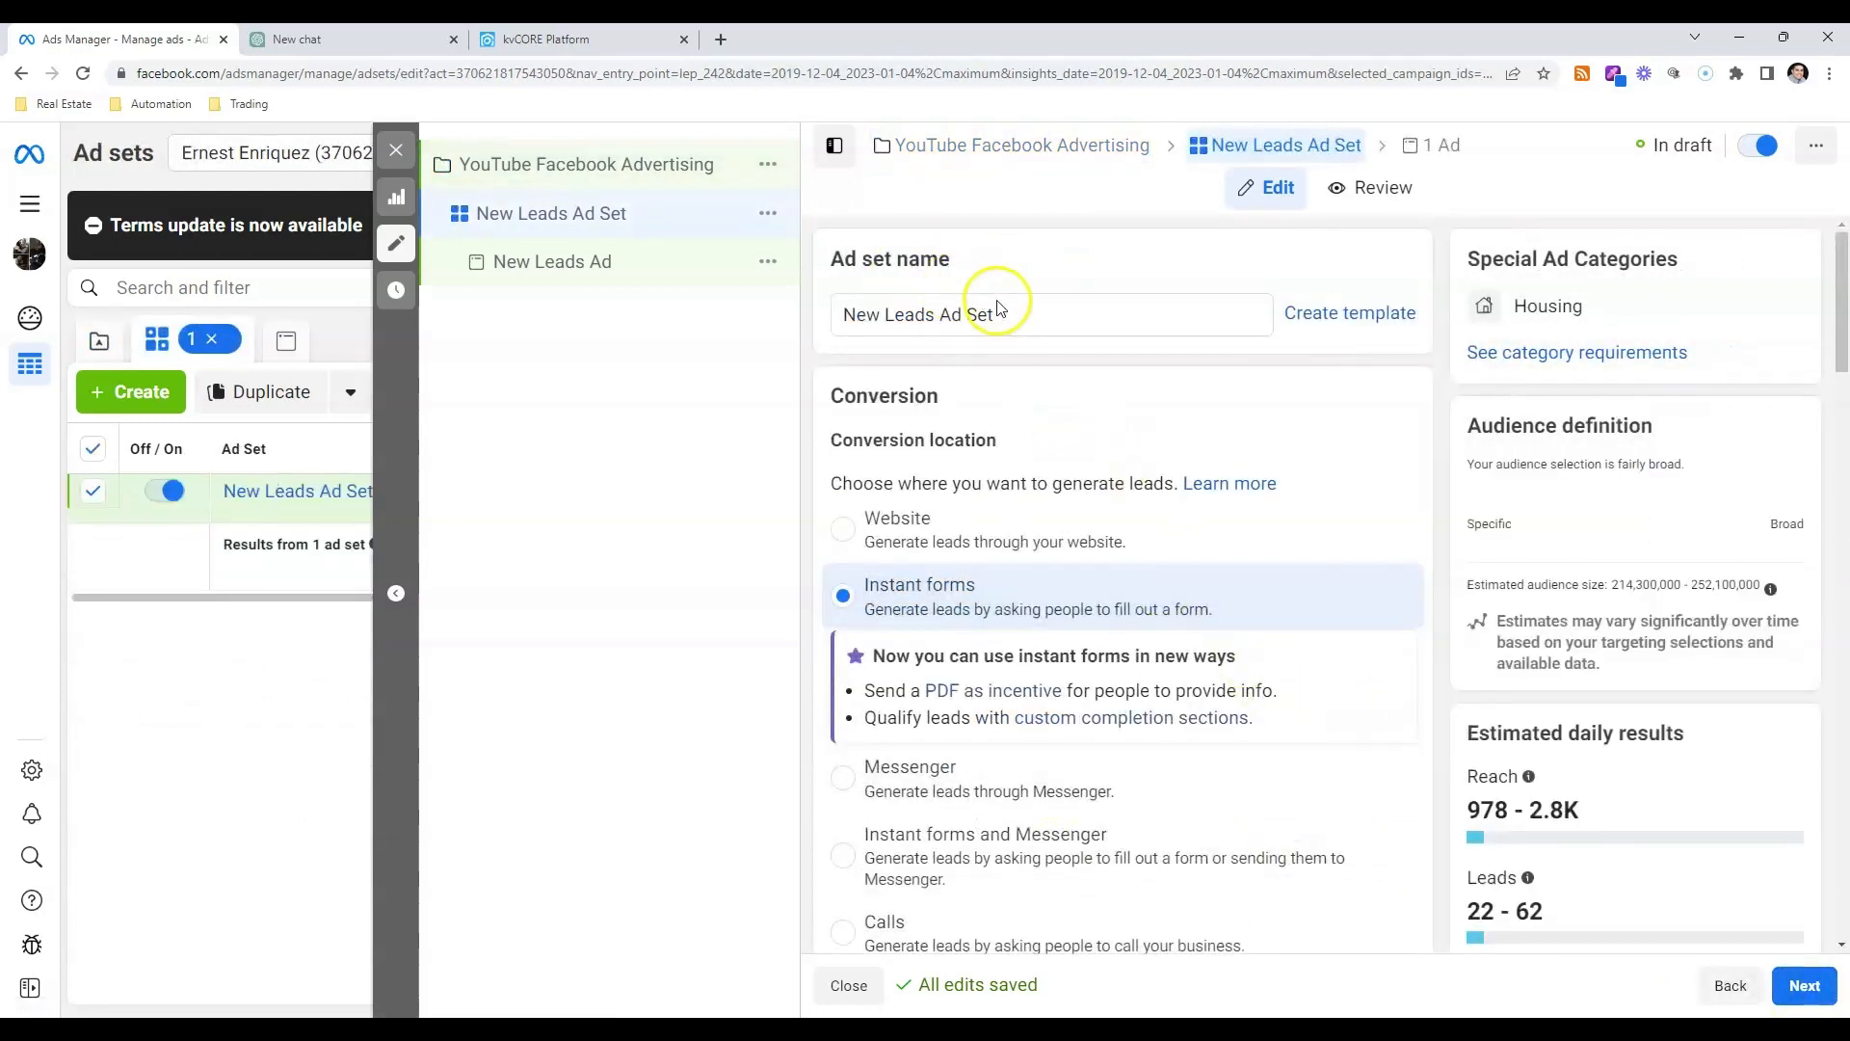
pyautogui.click(976, 309)
pyautogui.moveTo(975, 307); pyautogui.dragTo(847, 306)
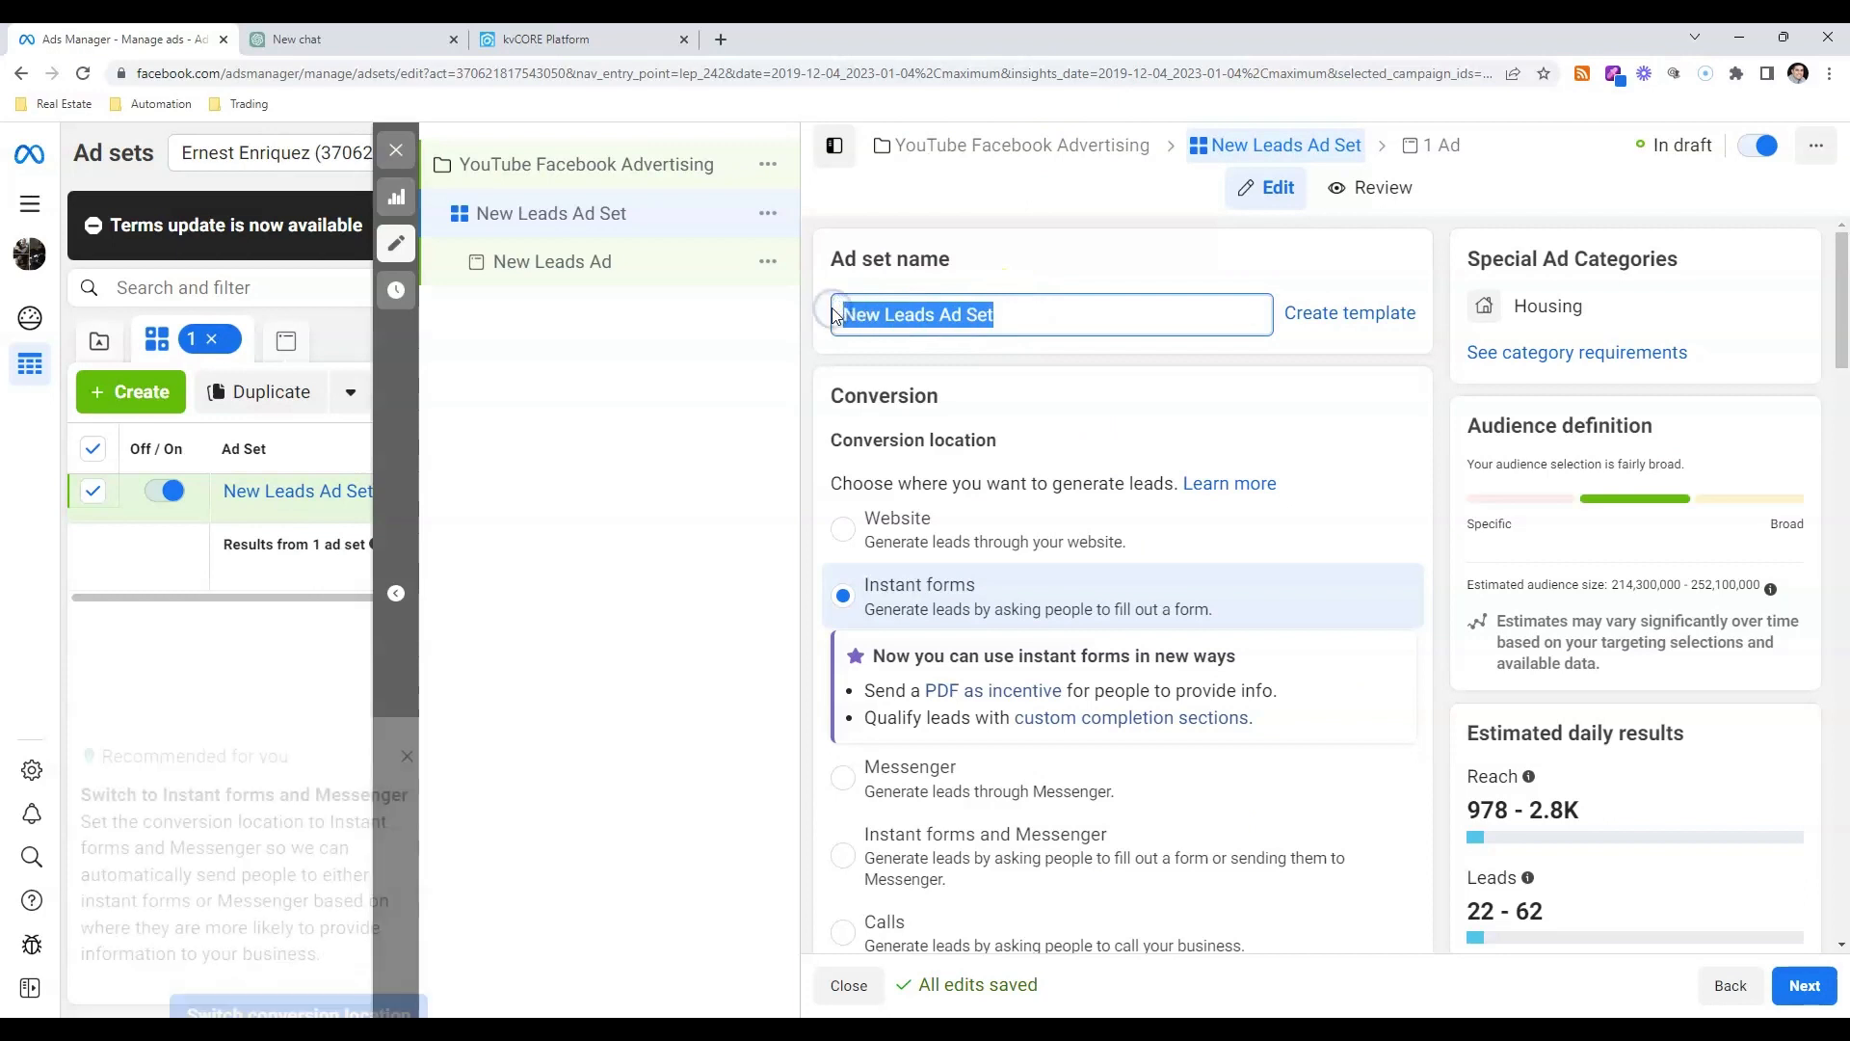
pyautogui.write('Spoi')
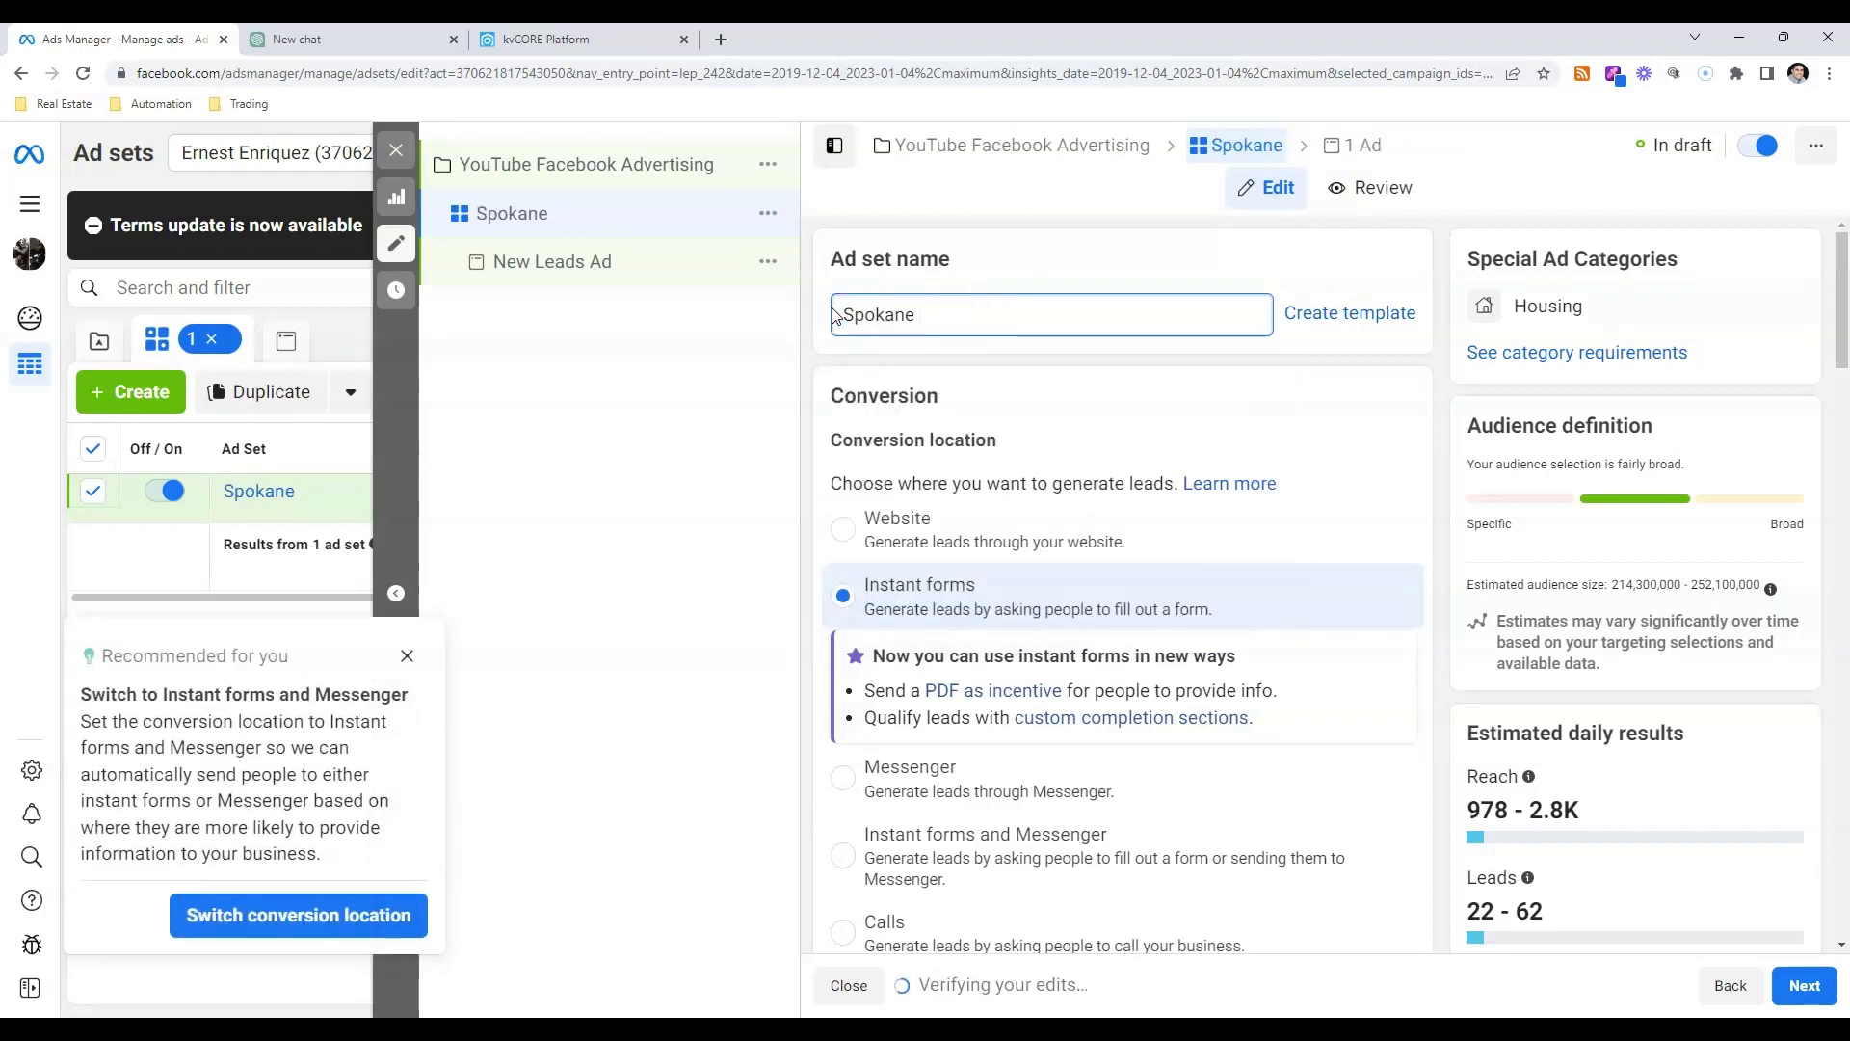
pyautogui.write('Real Estate')
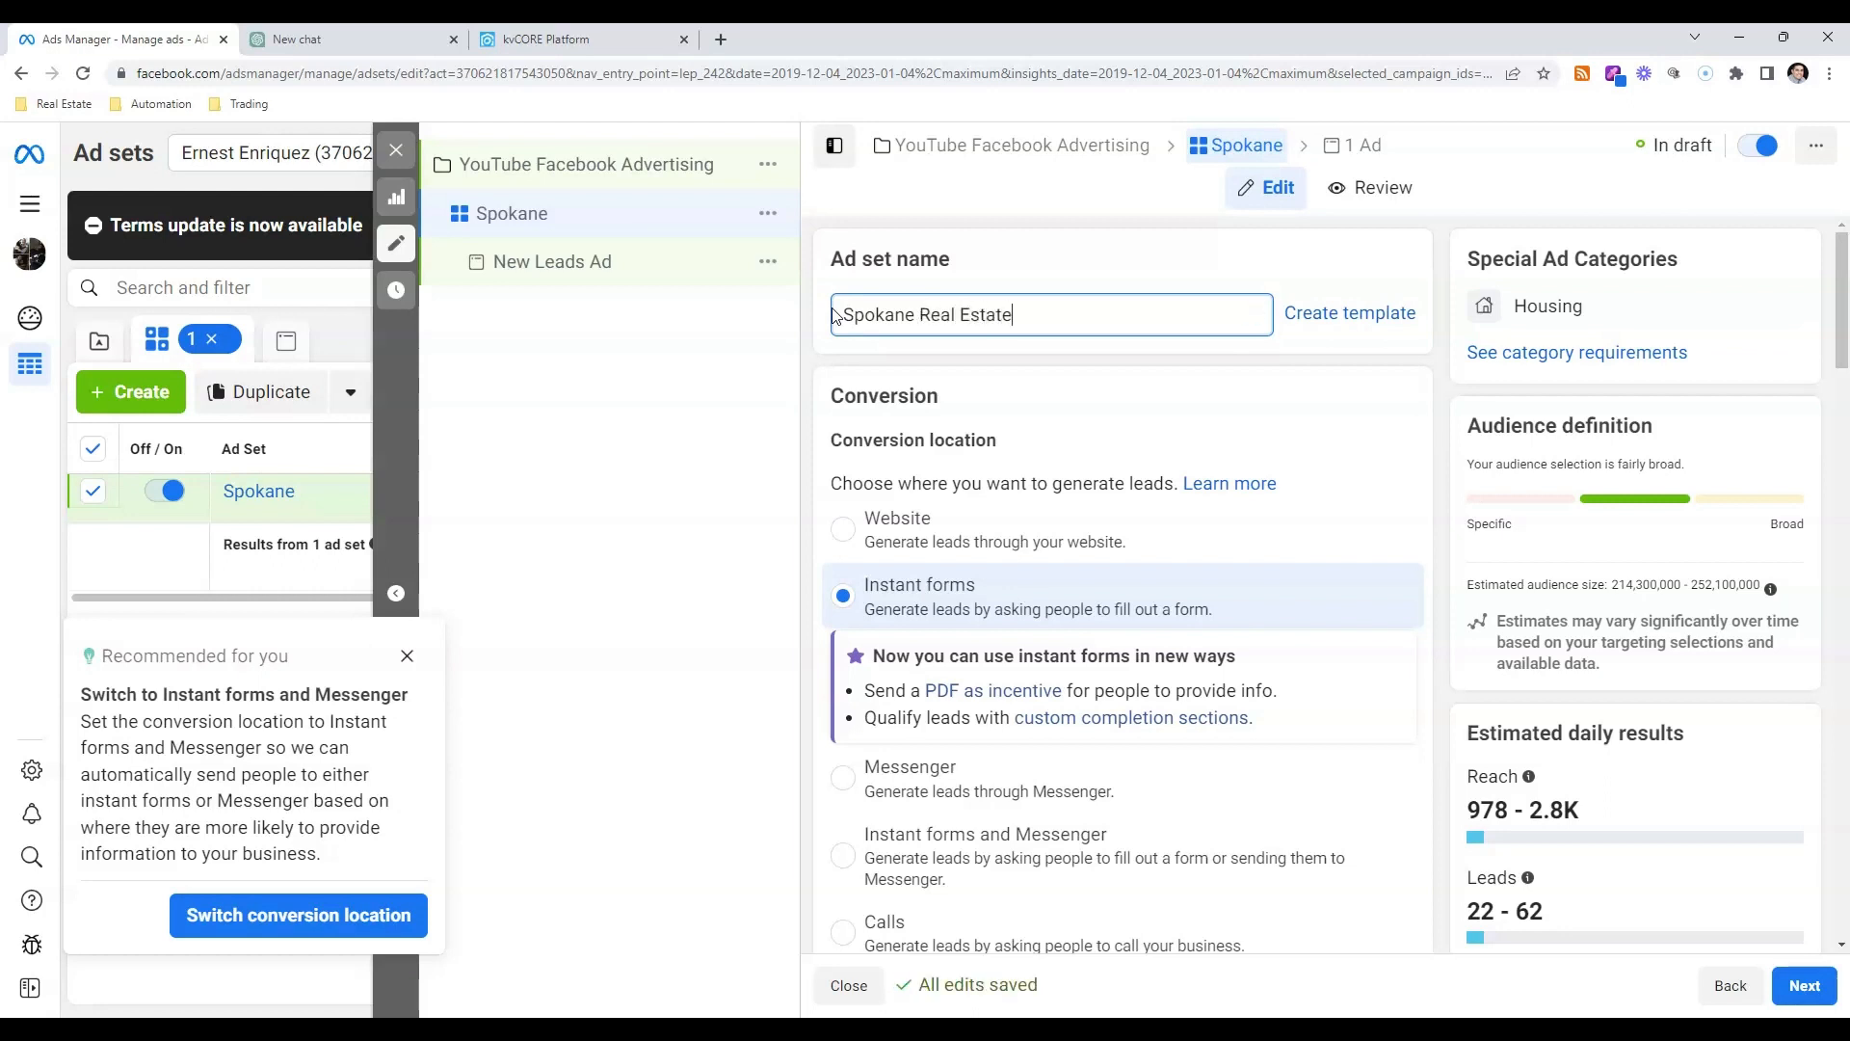
# - Look over the conversion location and Facebook Page settings, and dismiss the recommendation to switch the conversion location
pyautogui.scroll(-2, 1075, 448)
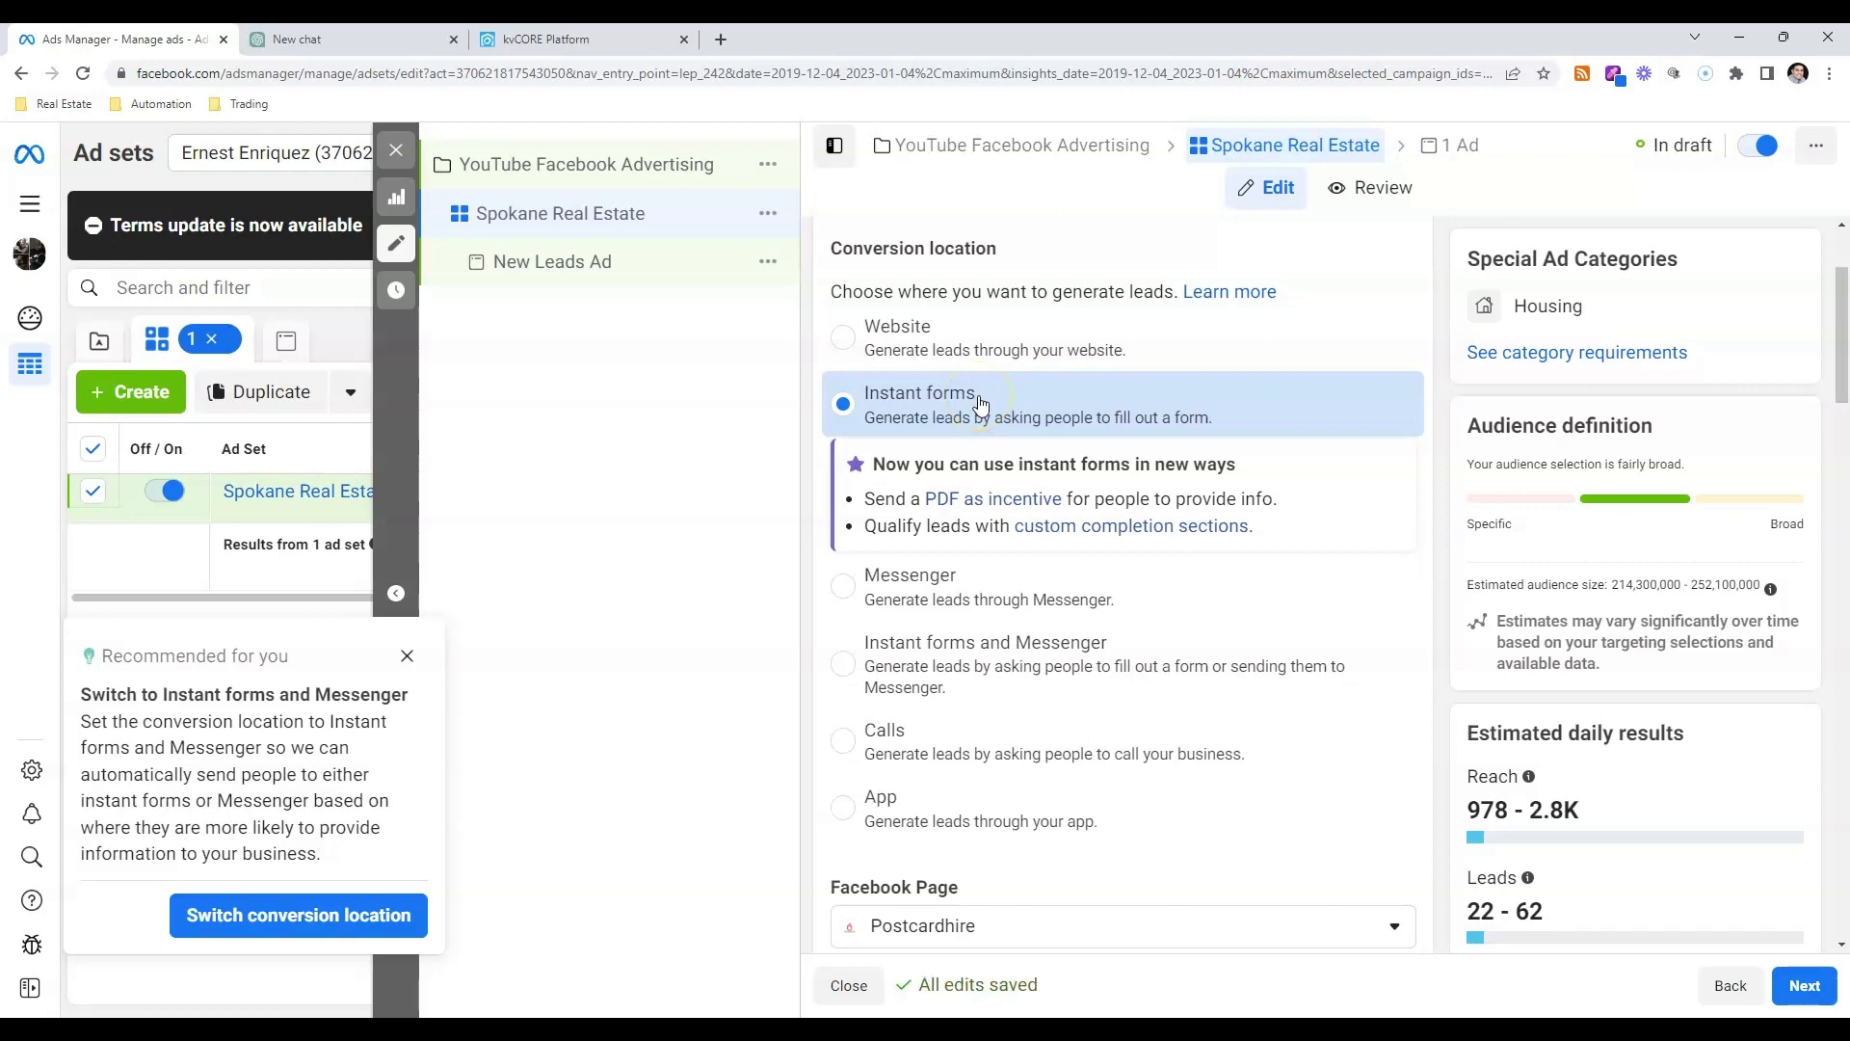
pyautogui.scroll(-4, 981, 403)
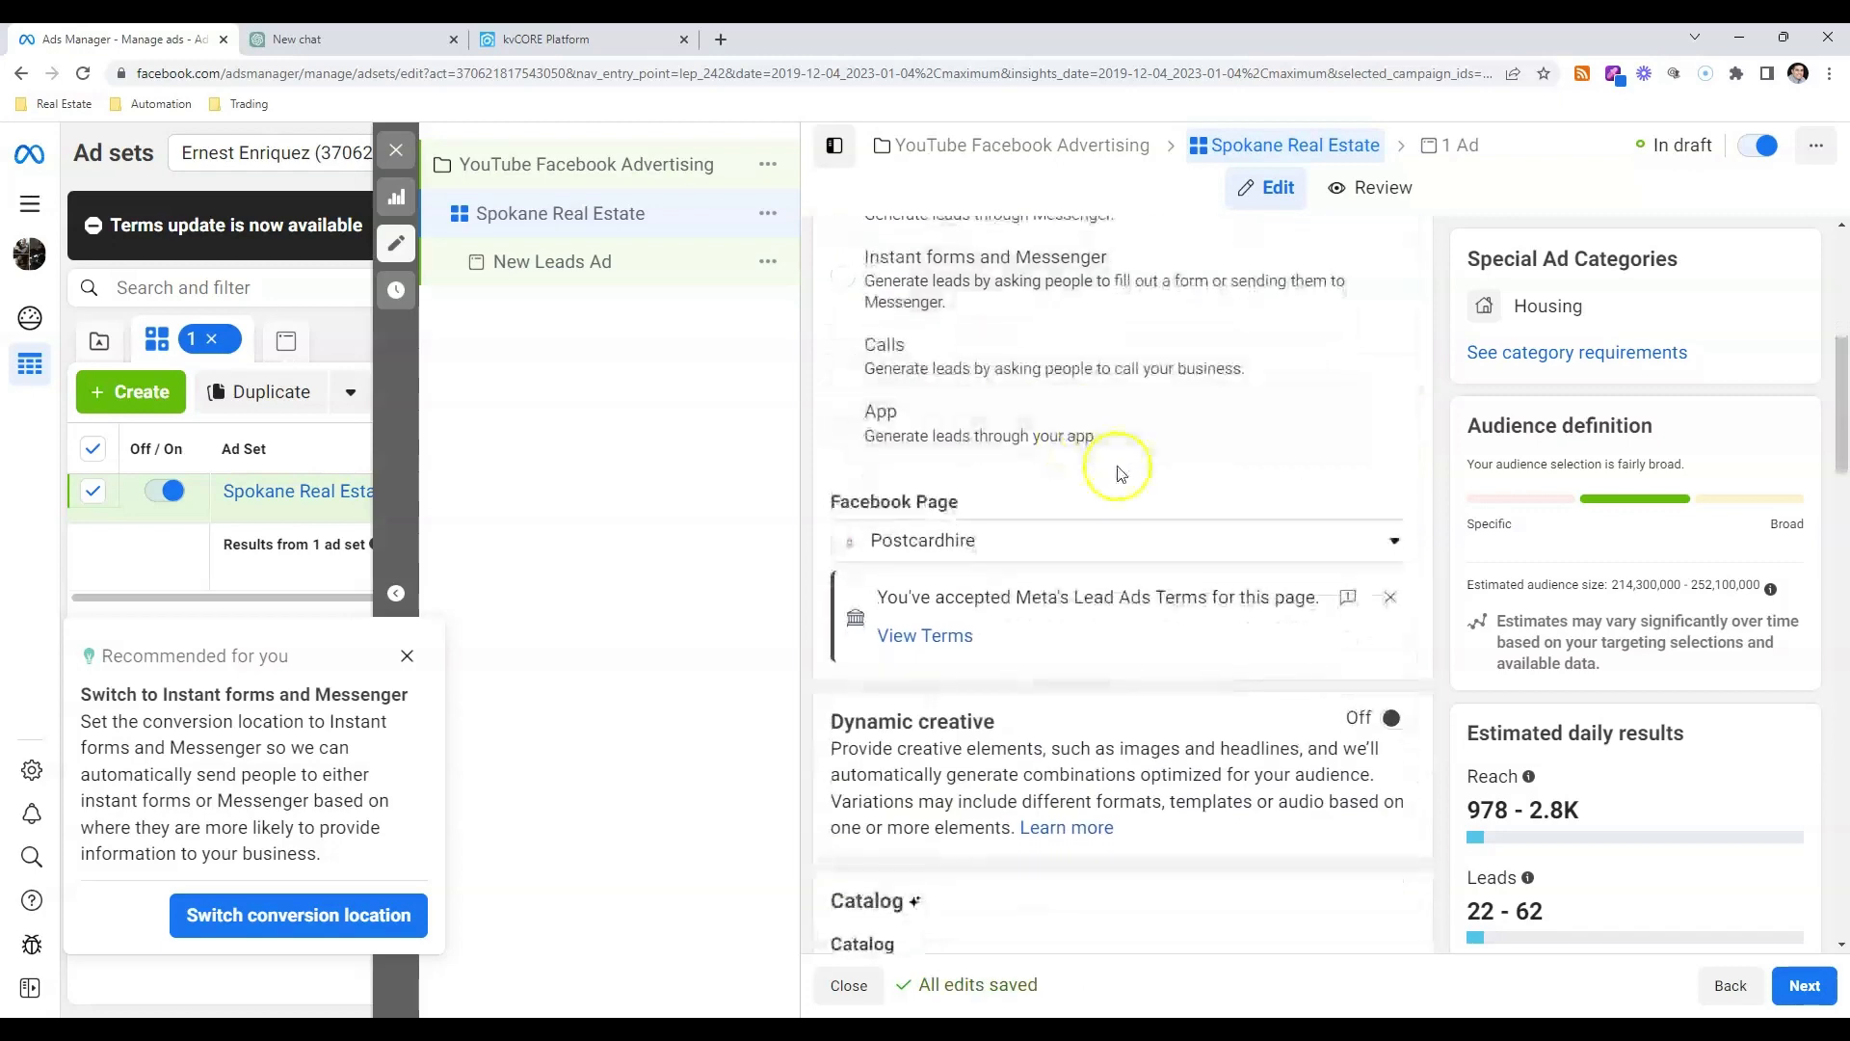
pyautogui.scroll(-3, 1118, 565)
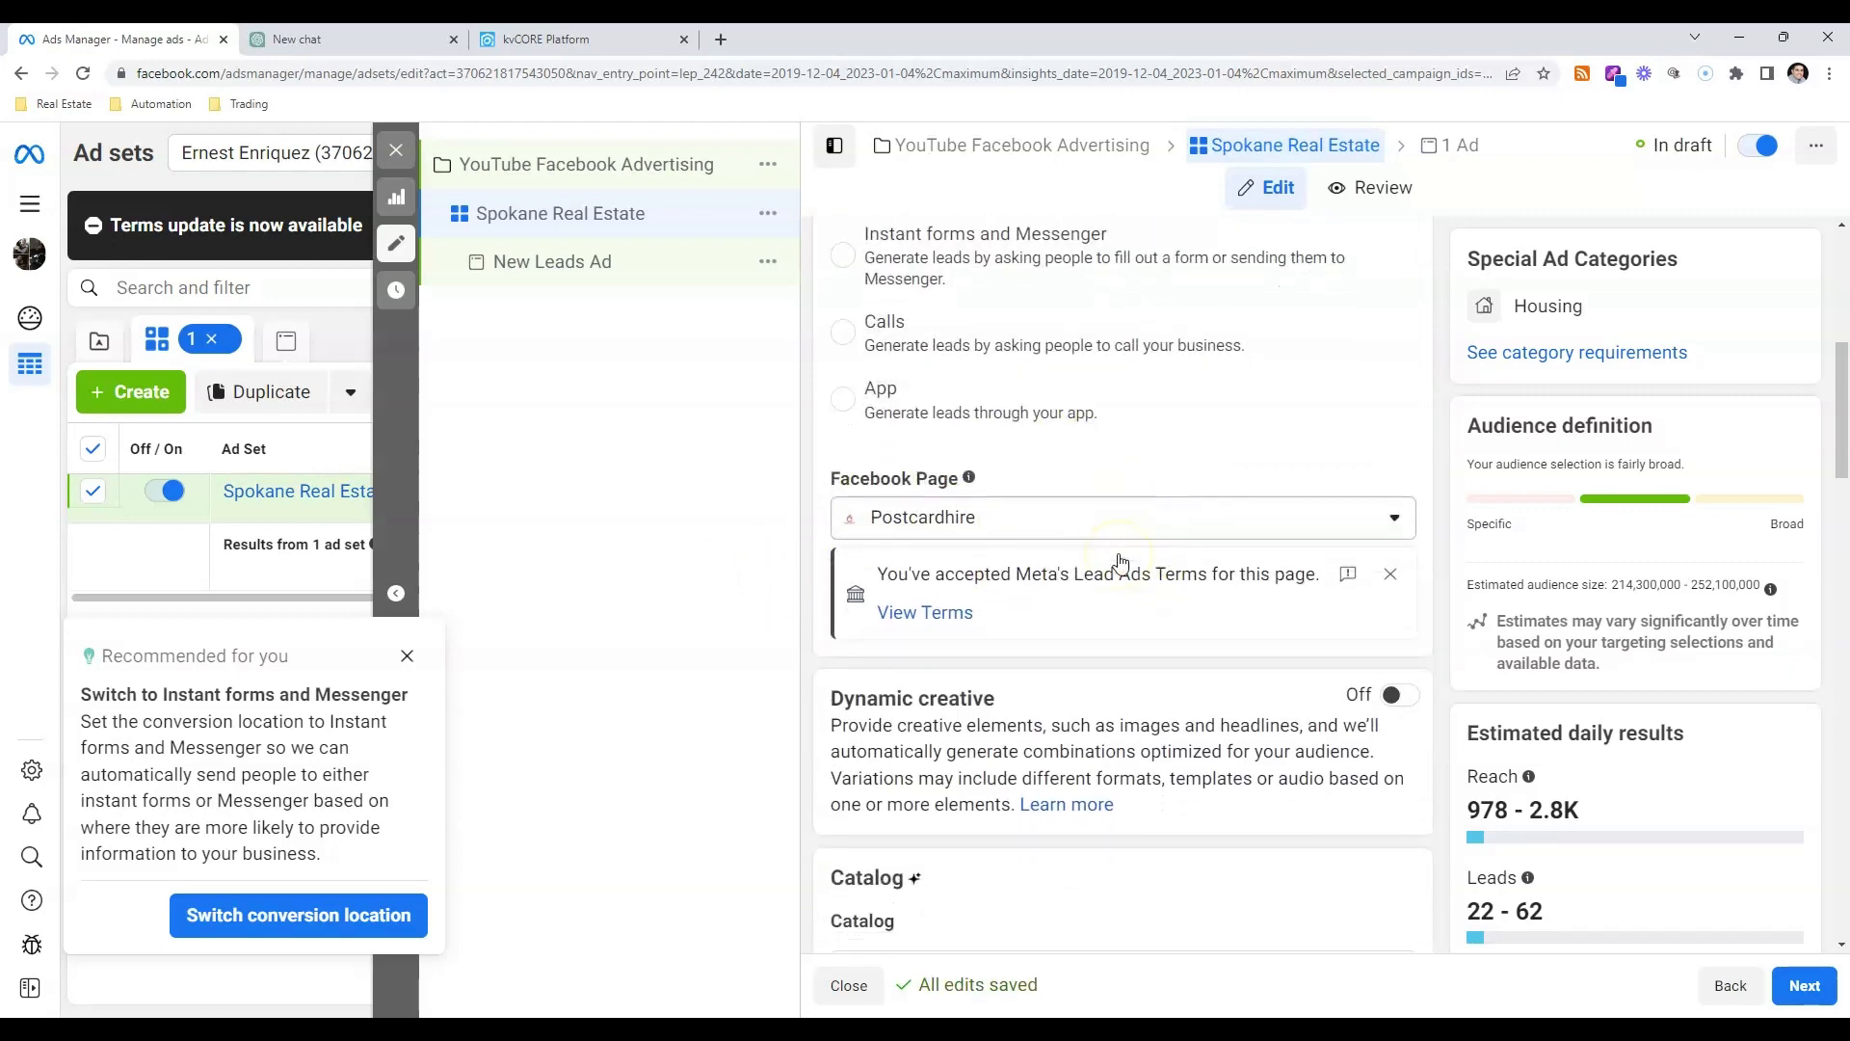
pyautogui.scroll(-3, 1118, 565)
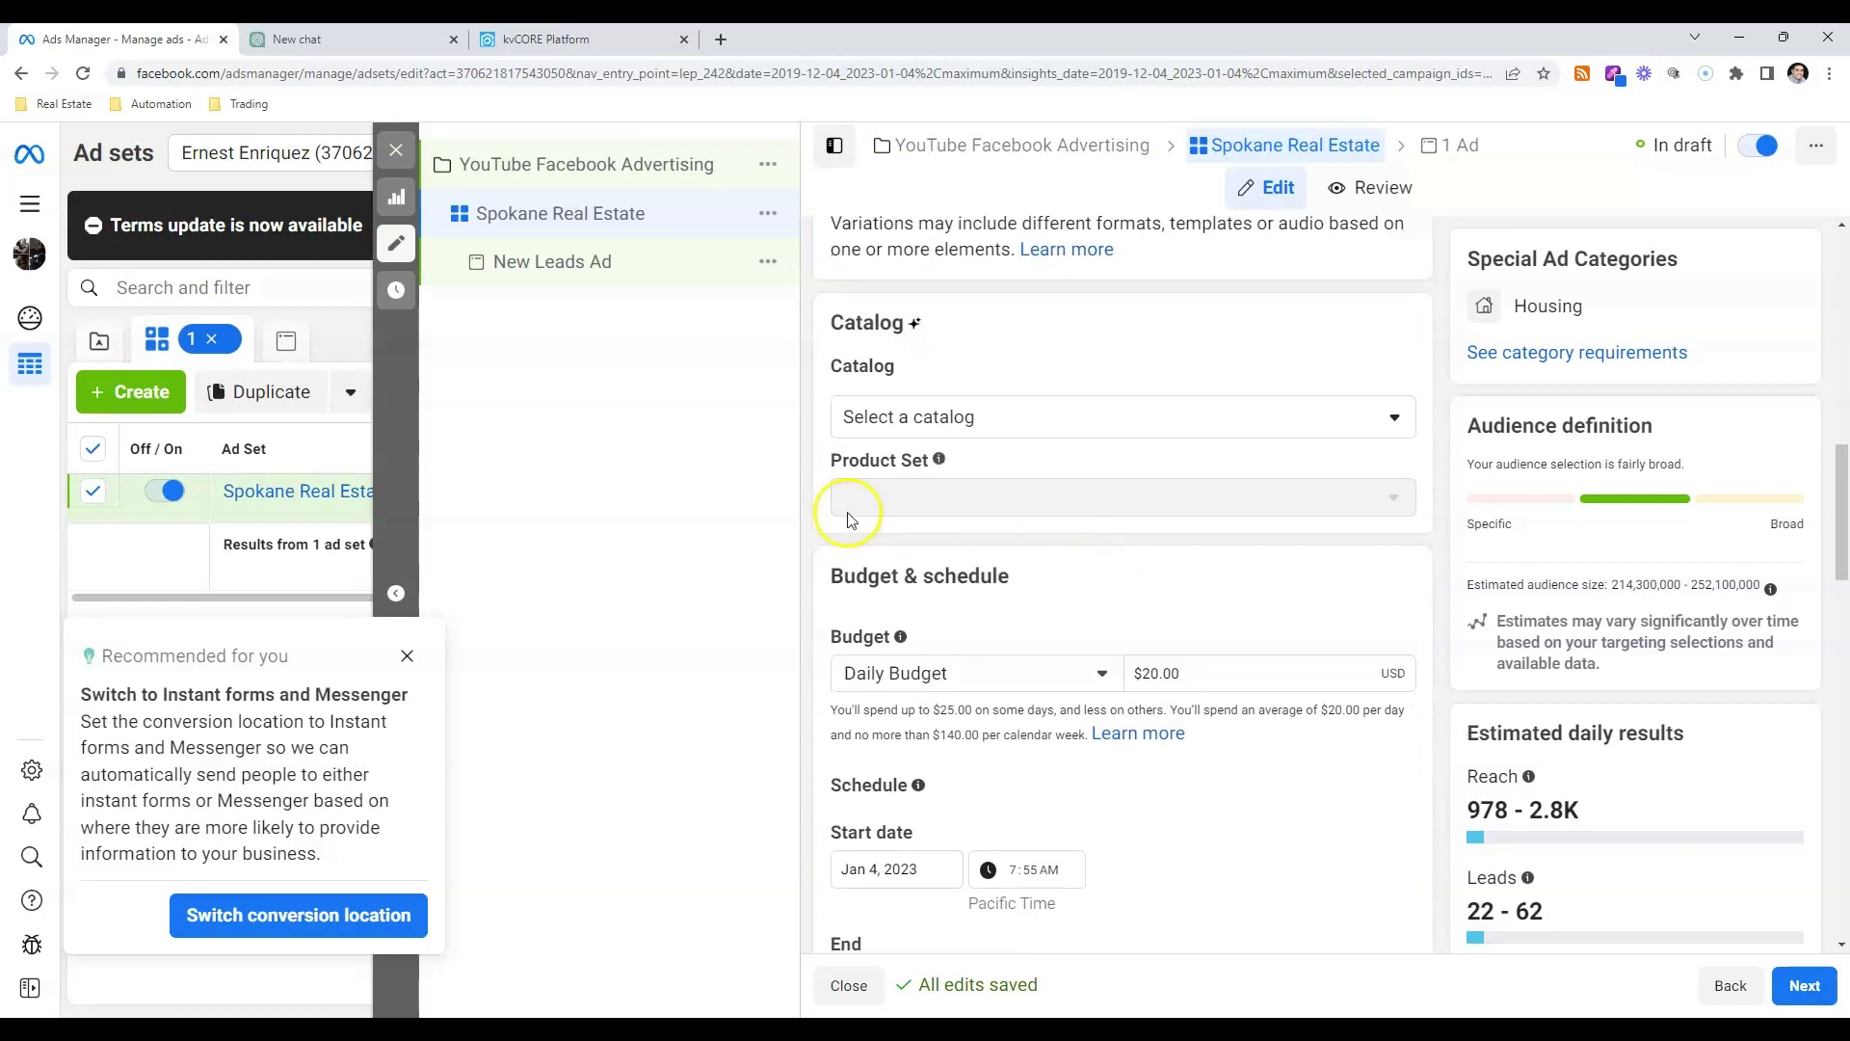
pyautogui.click(406, 657)
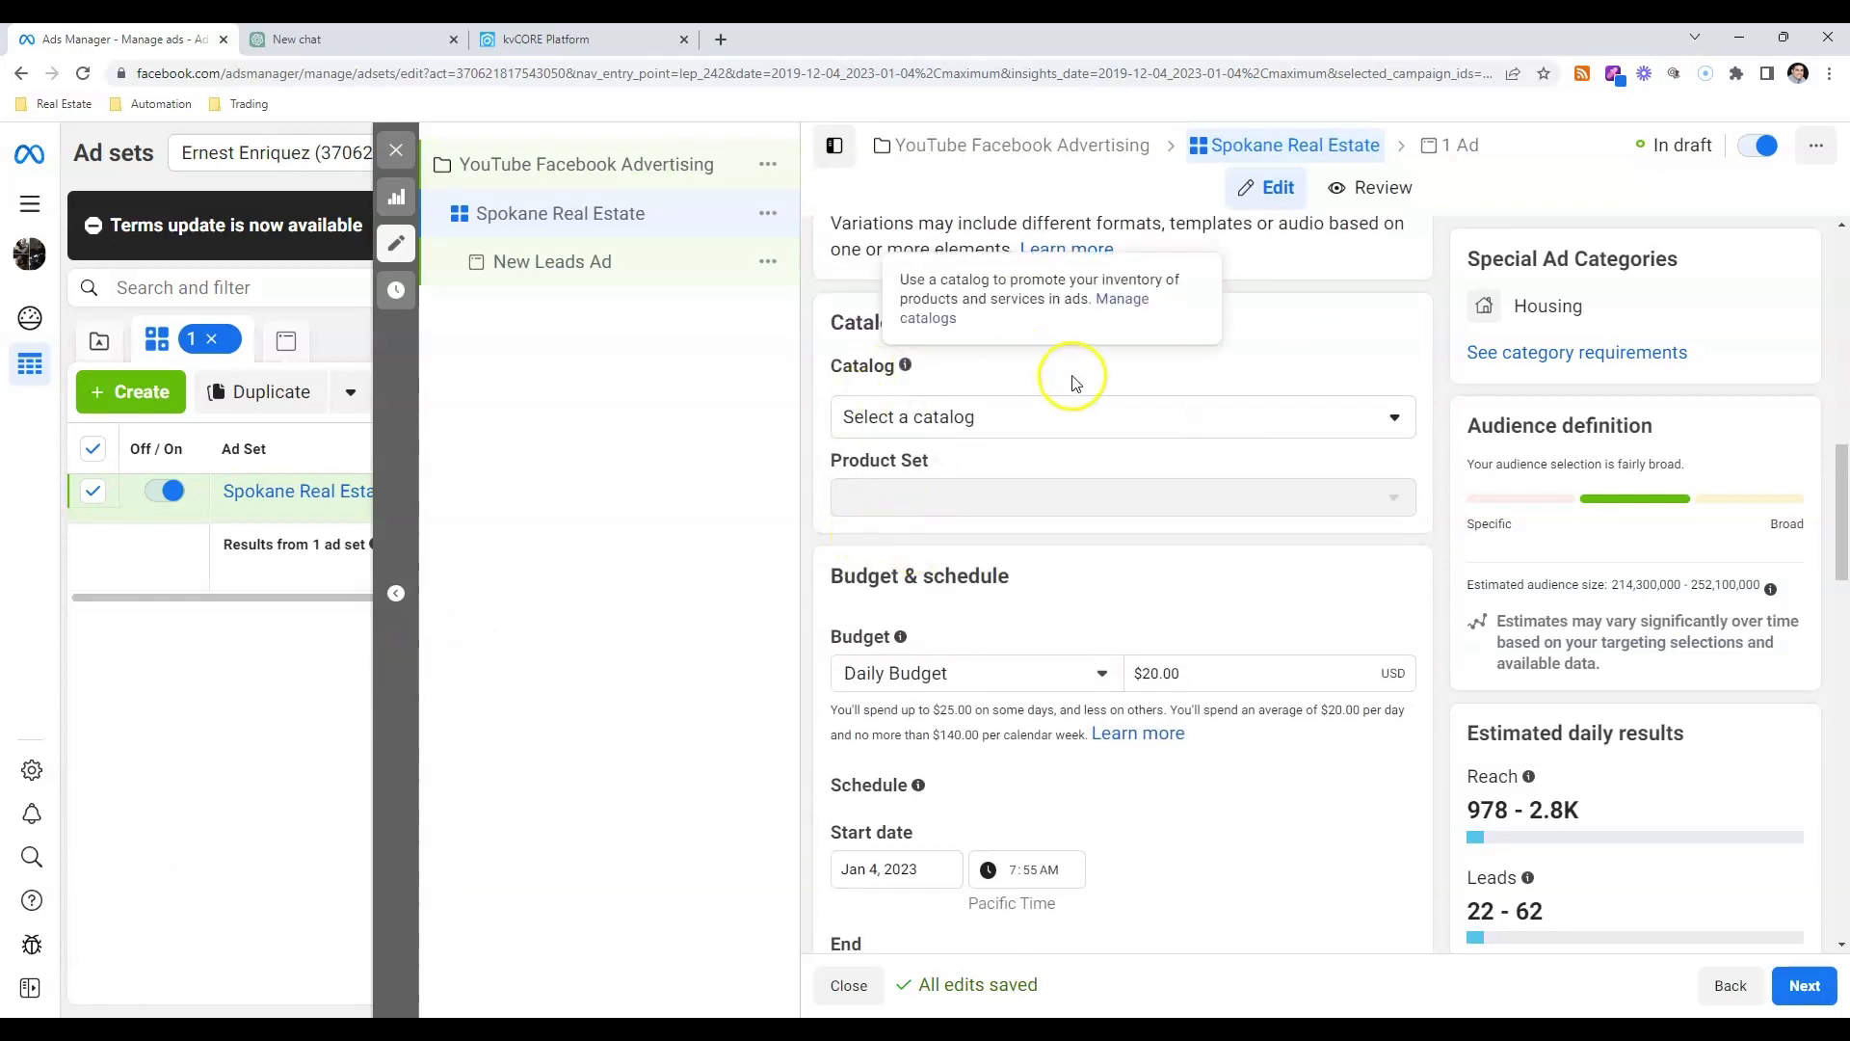
# - Assign the EE-Catalog_Home Listings catalog to the ad set with All Home Listings as its product set
pyautogui.click(1123, 434)
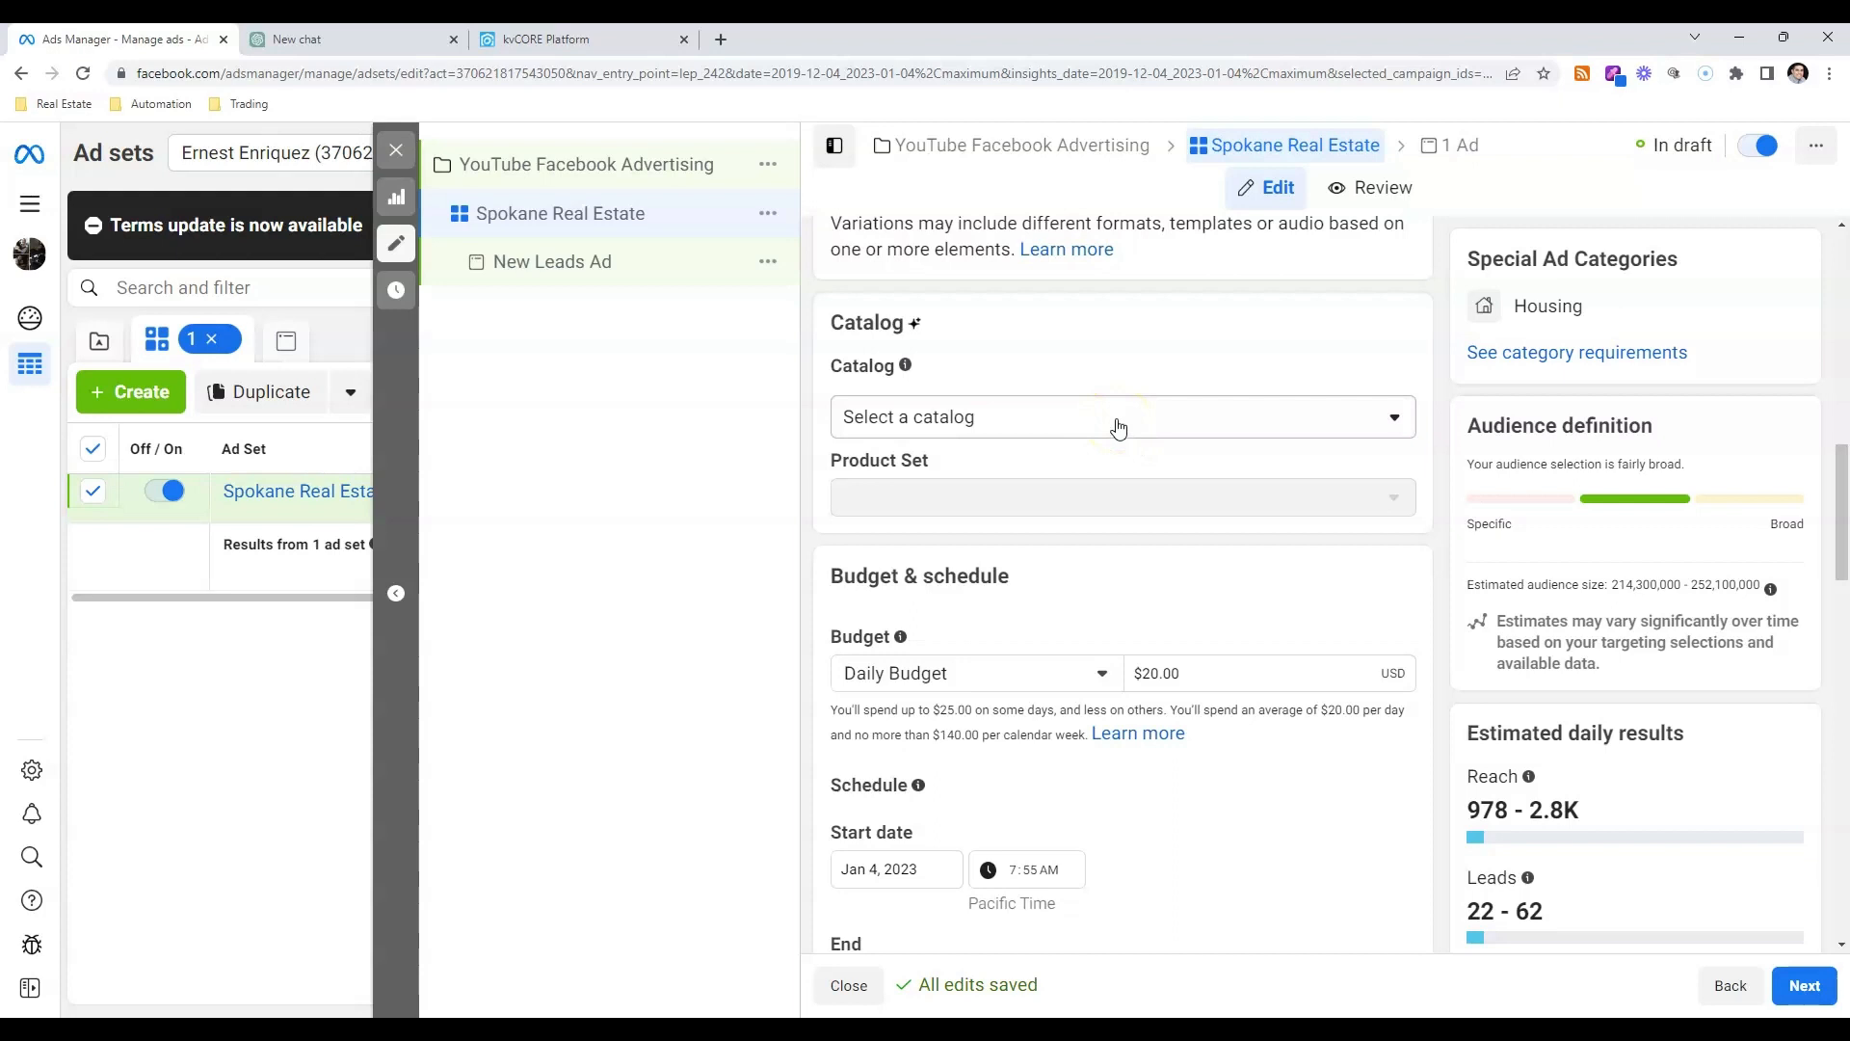
pyautogui.click(1118, 428)
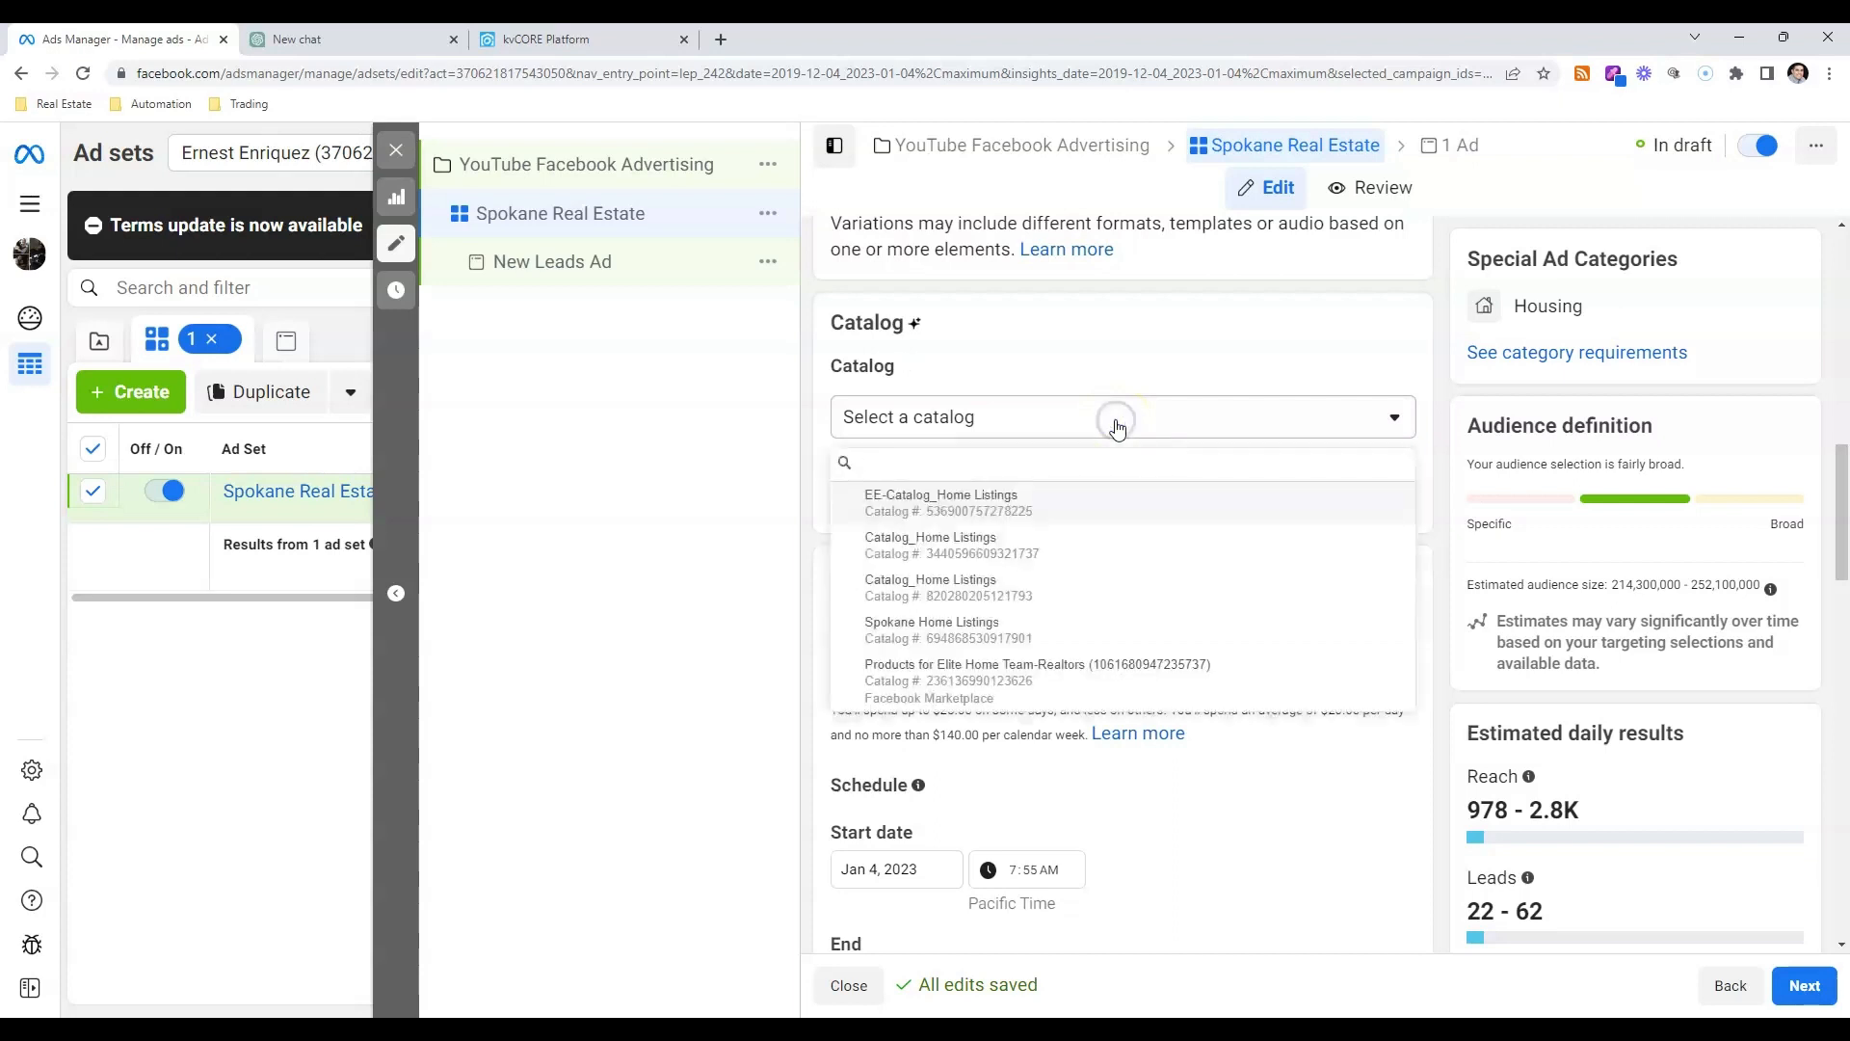
pyautogui.moveTo(1050, 486)
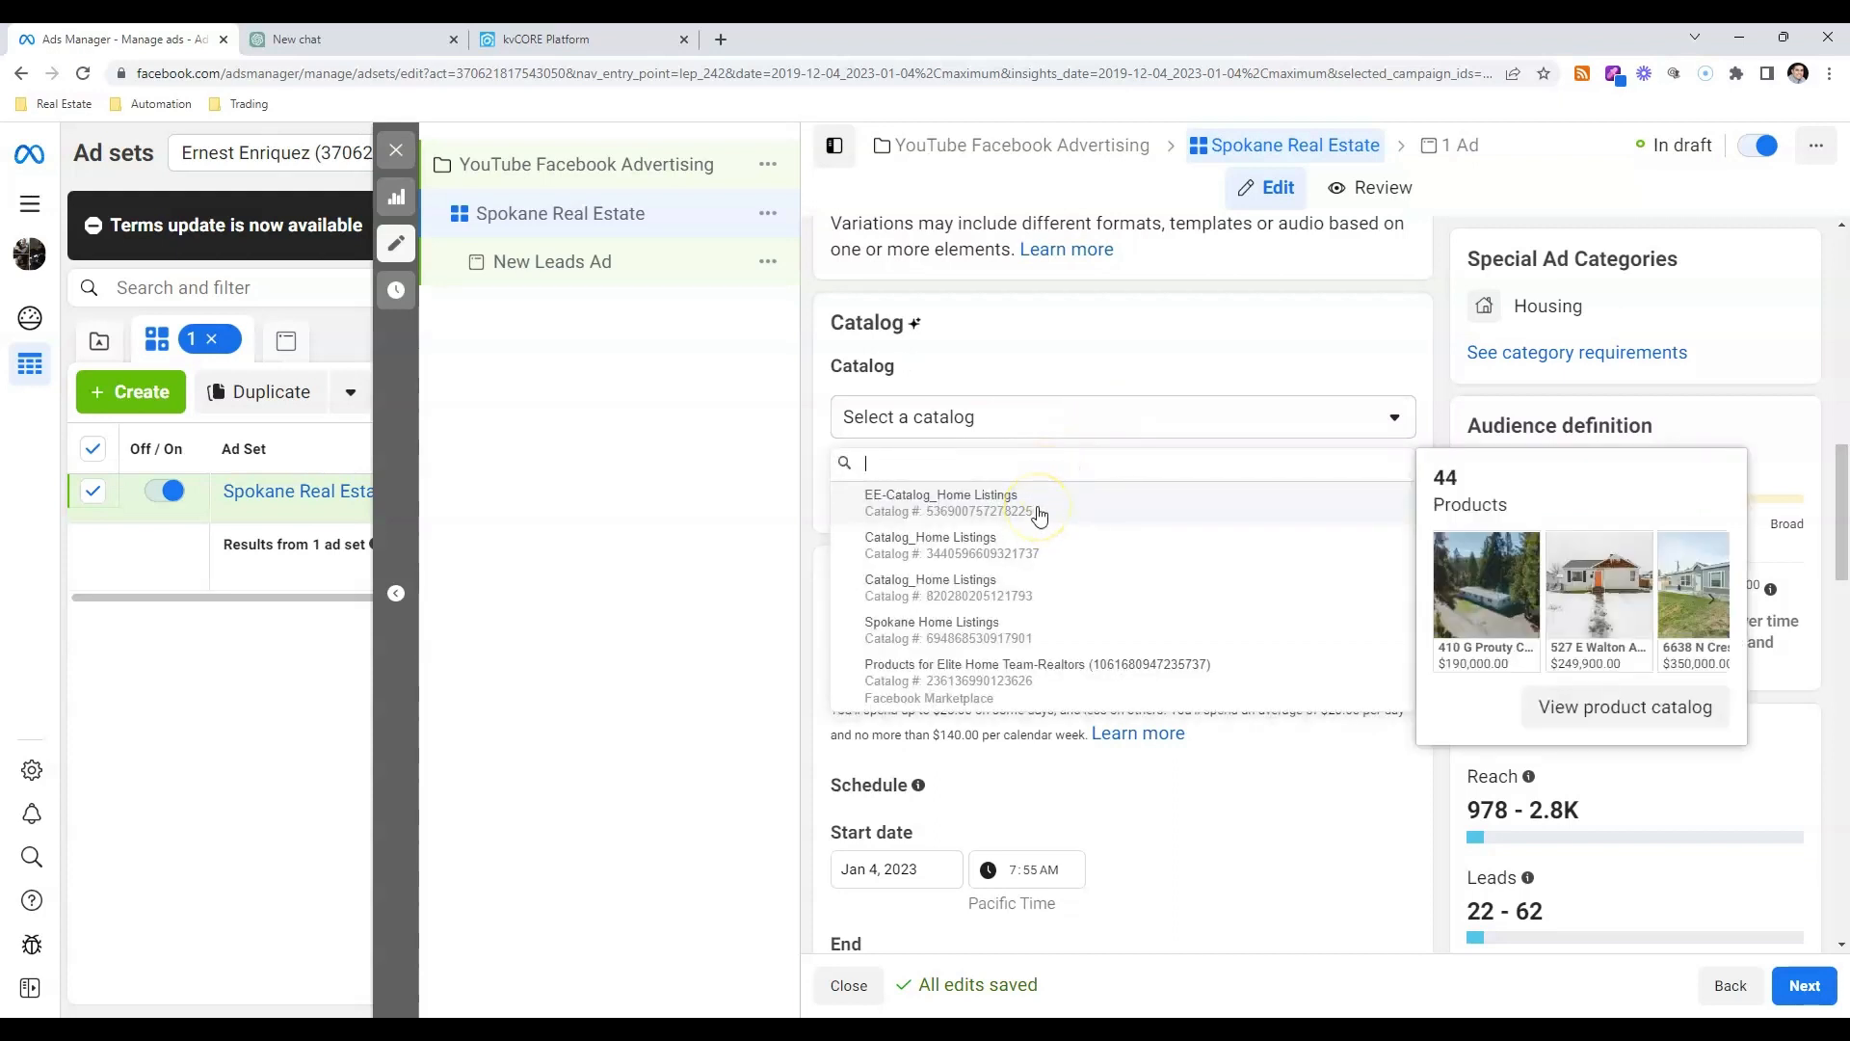
pyautogui.click(1039, 503)
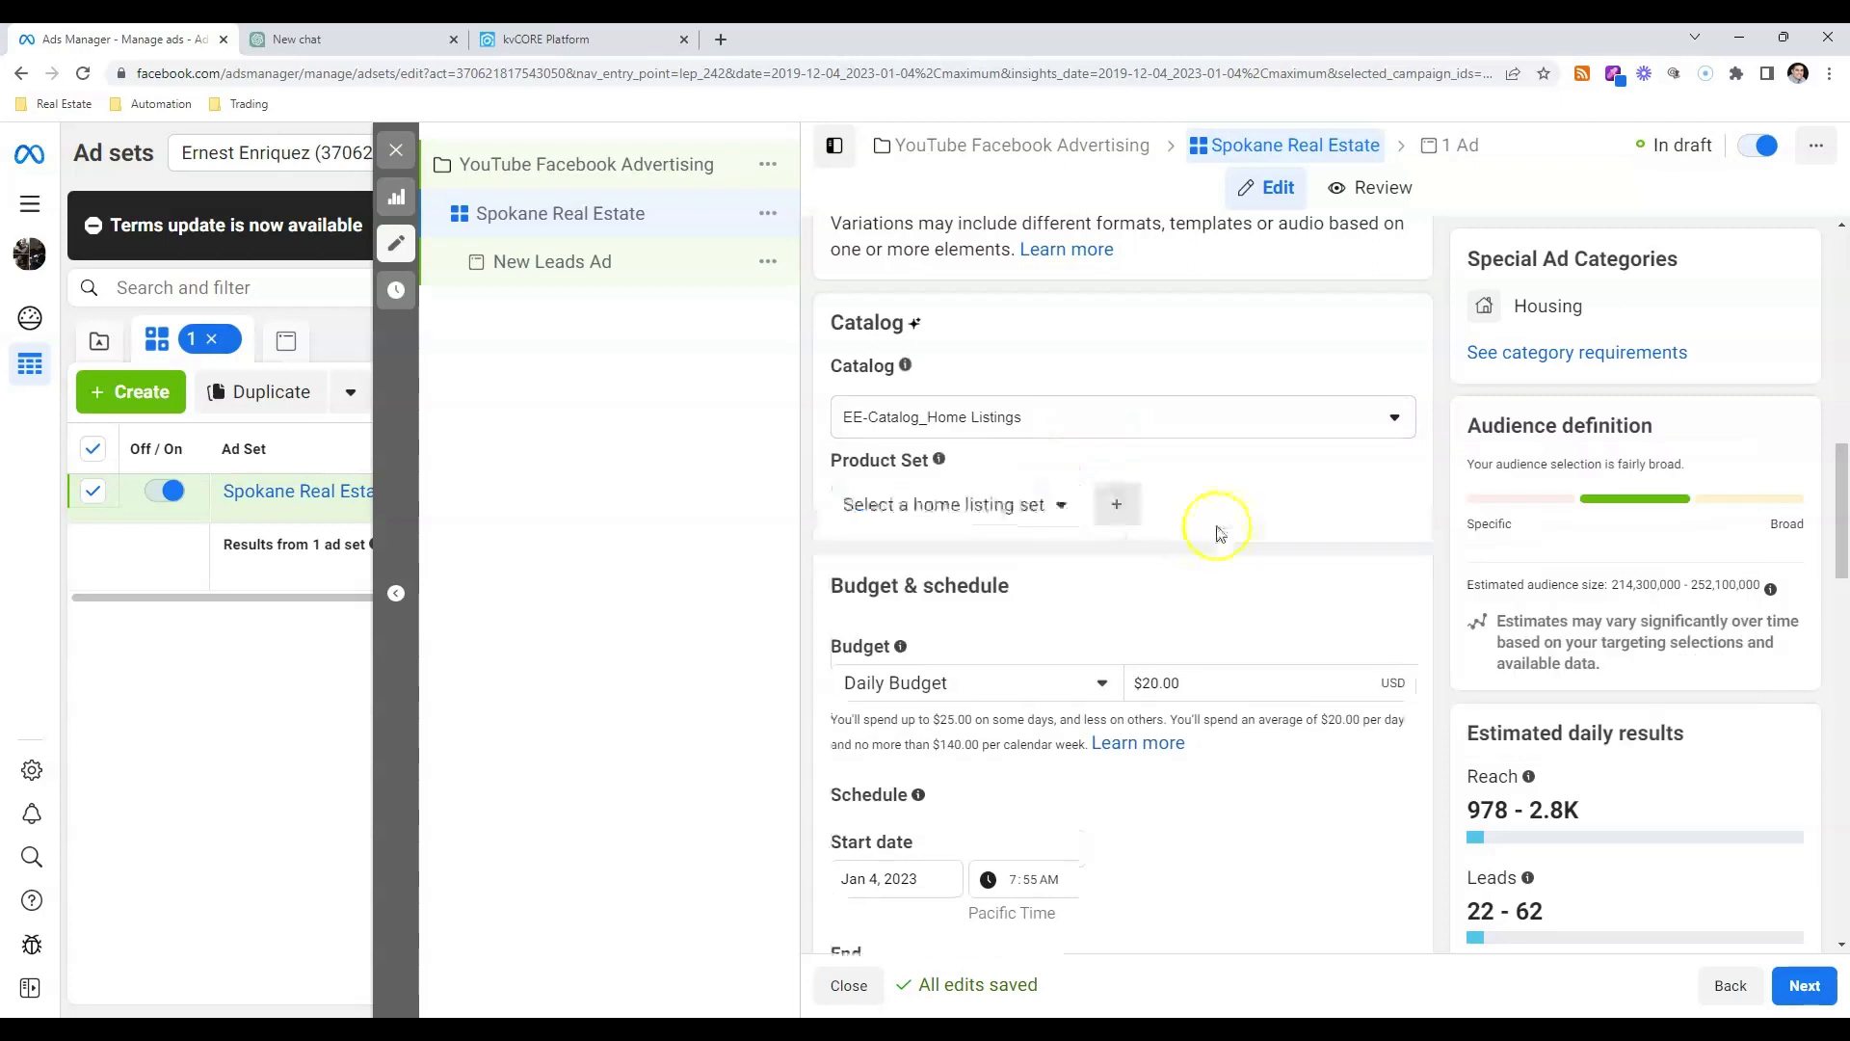
pyautogui.click(1022, 526)
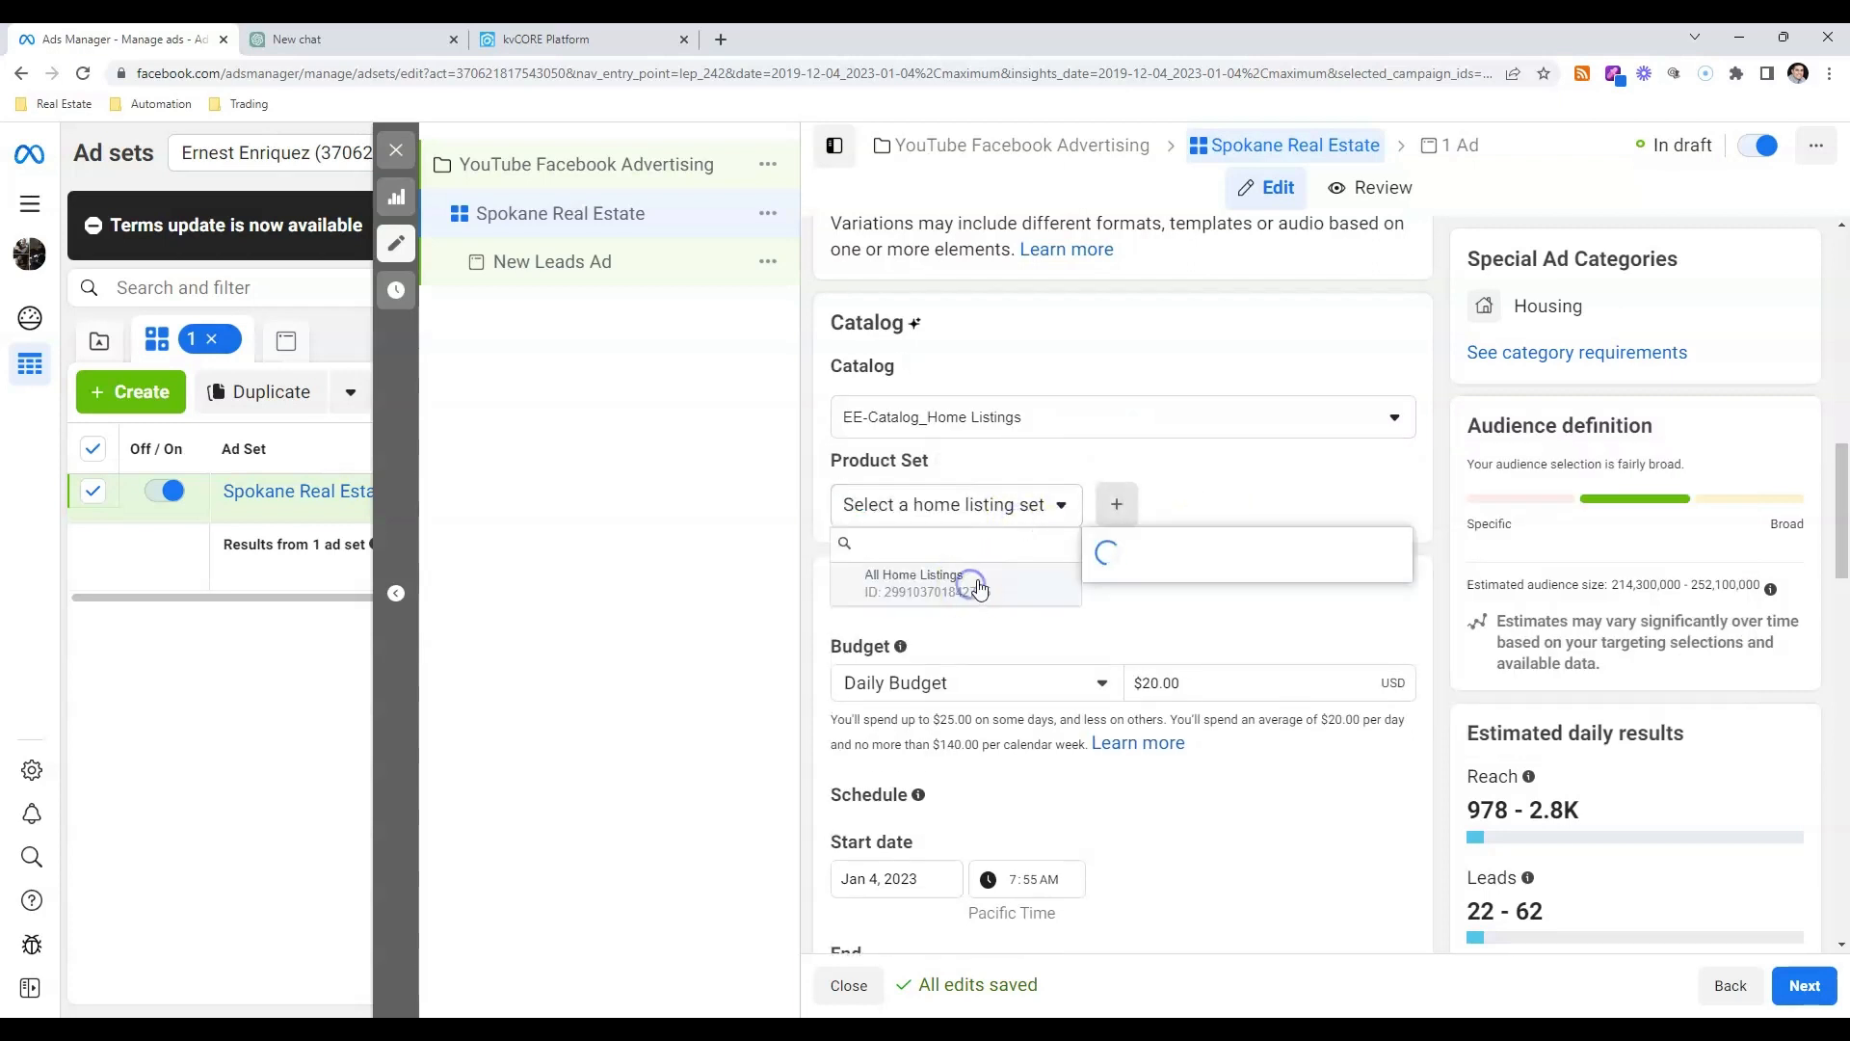
pyautogui.click(970, 581)
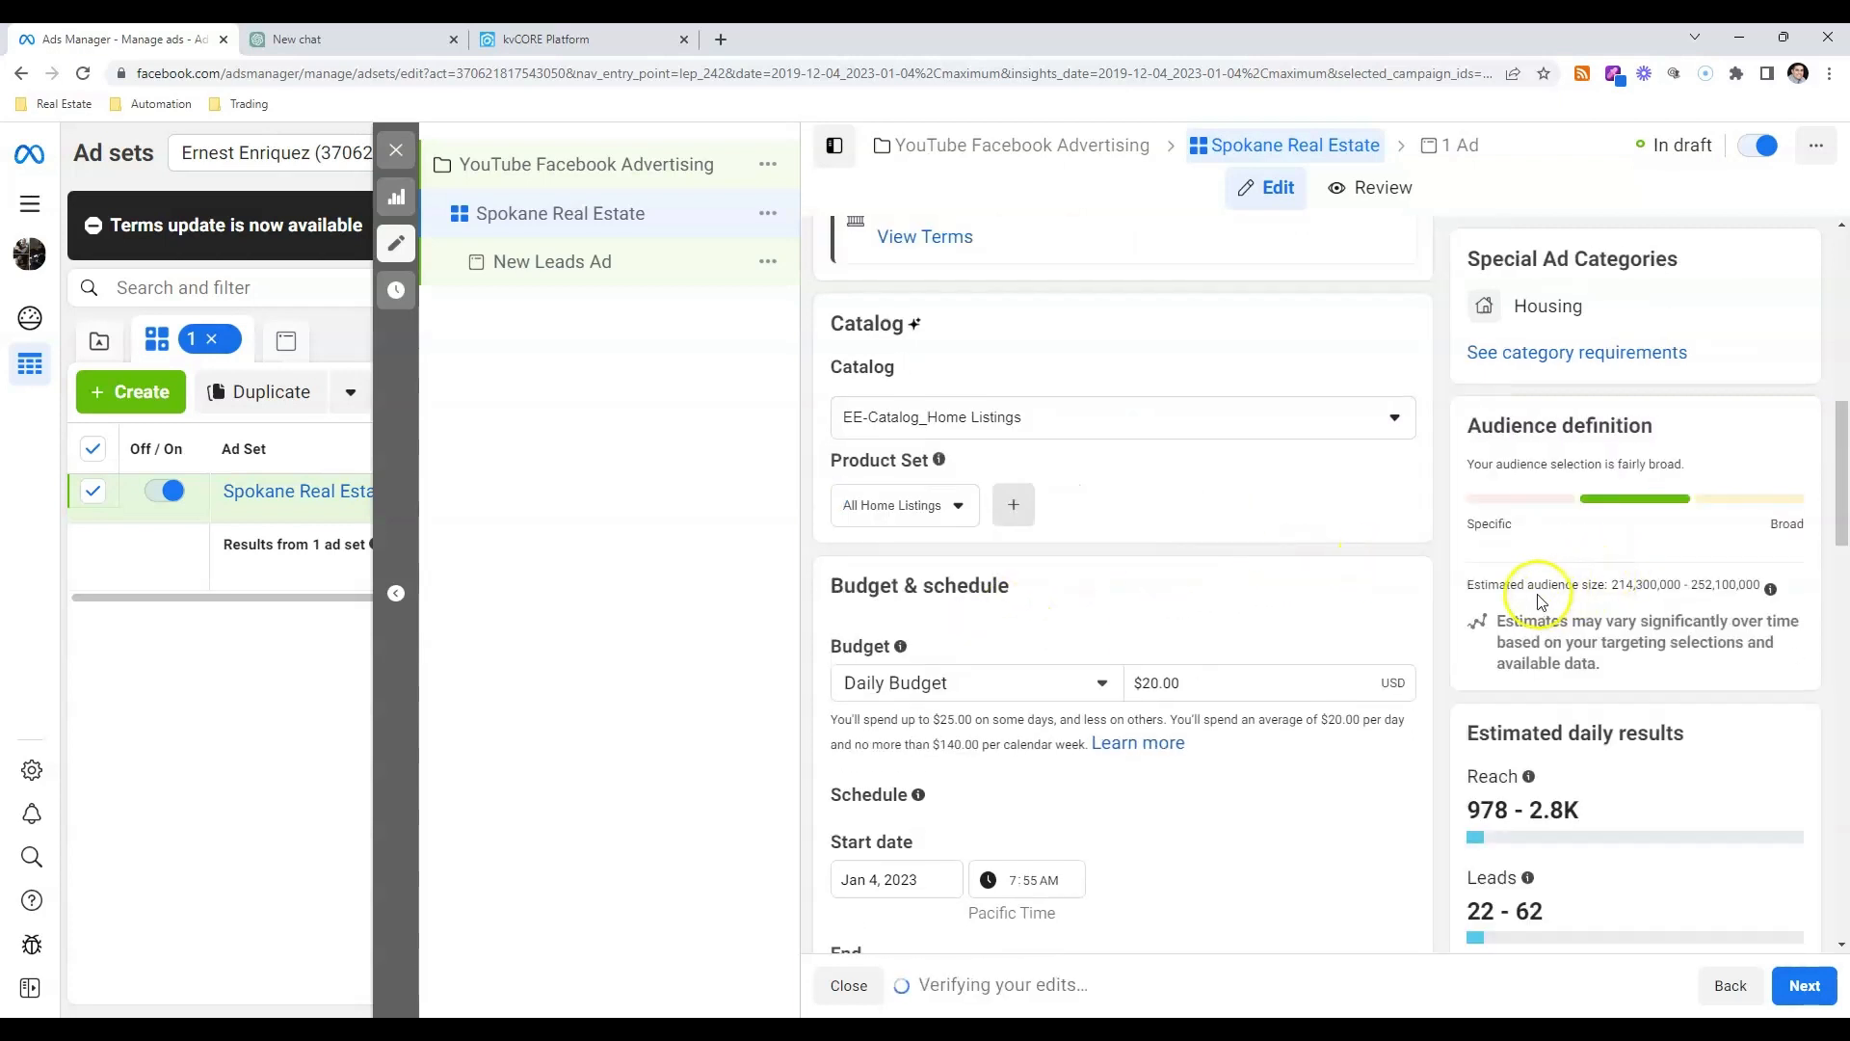
# - Try a daily budget of $2 for the ad set to compare the estimated daily results
pyautogui.scroll(3, 1443, 621)
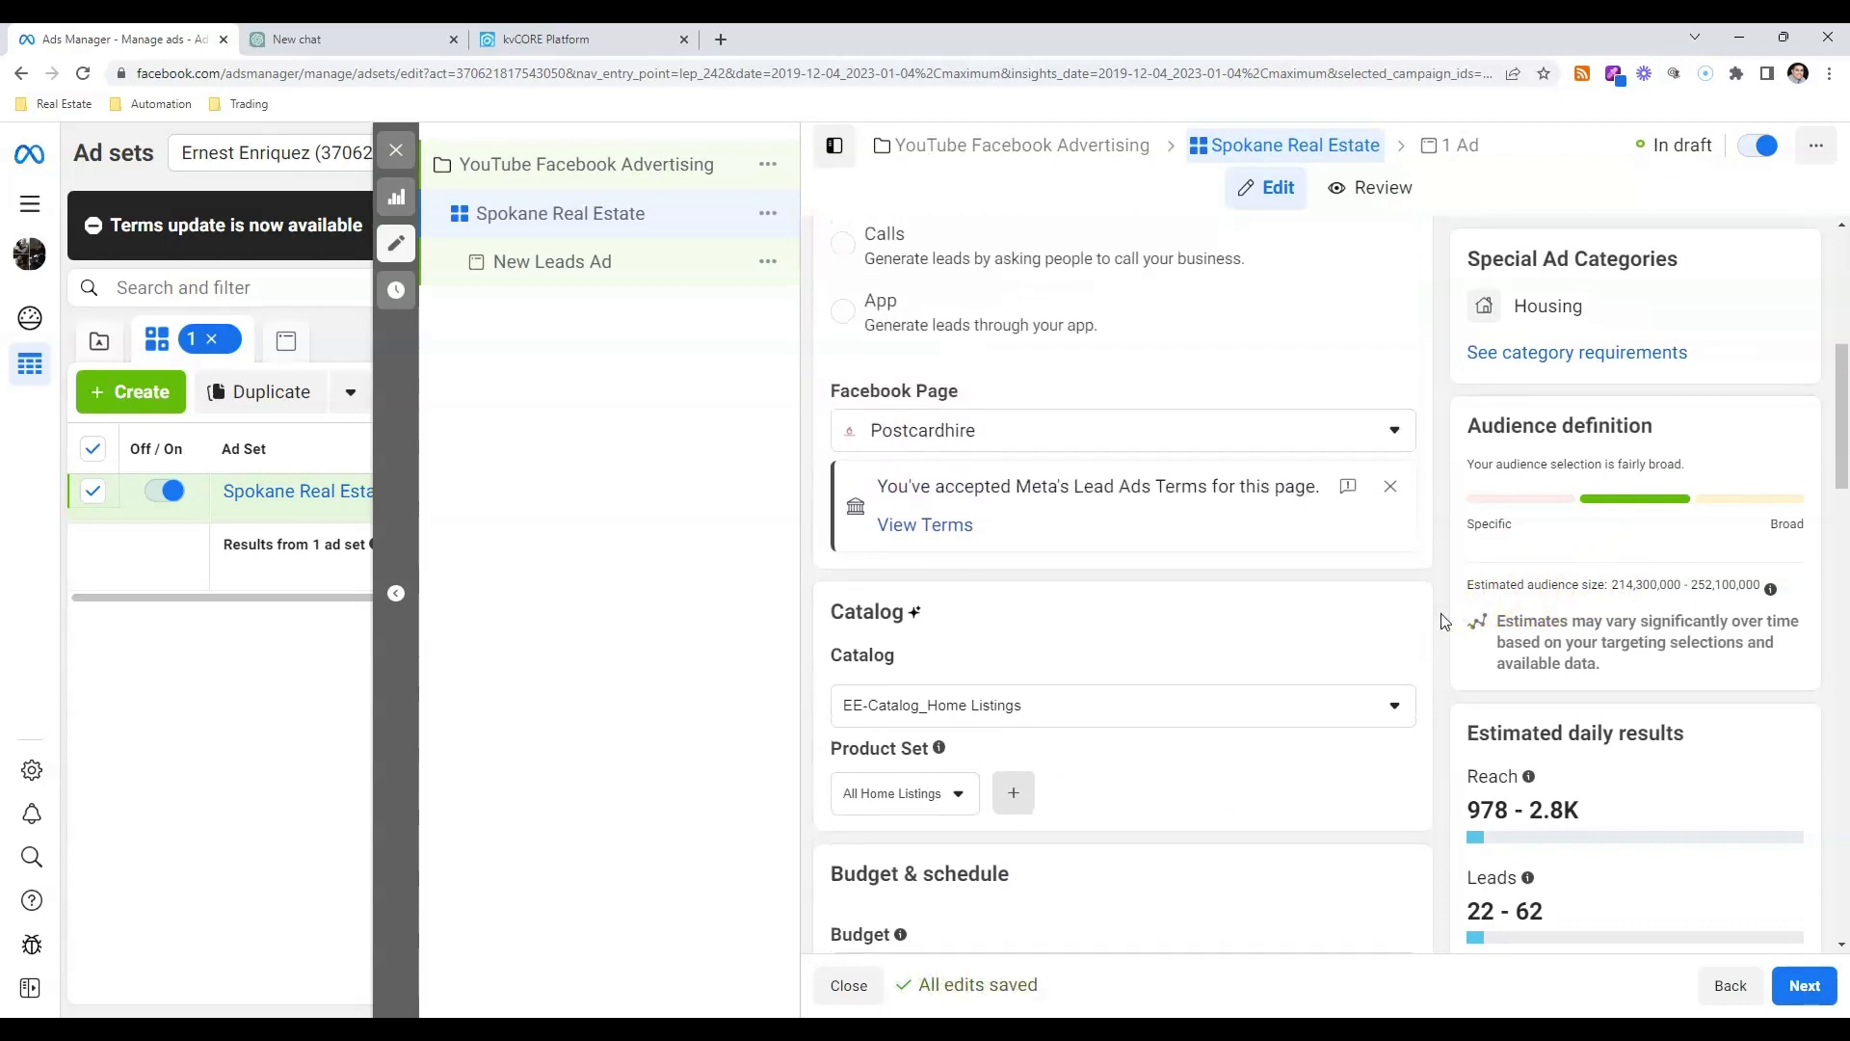
pyautogui.click(1449, 582)
pyautogui.scroll(-6, 1446, 566)
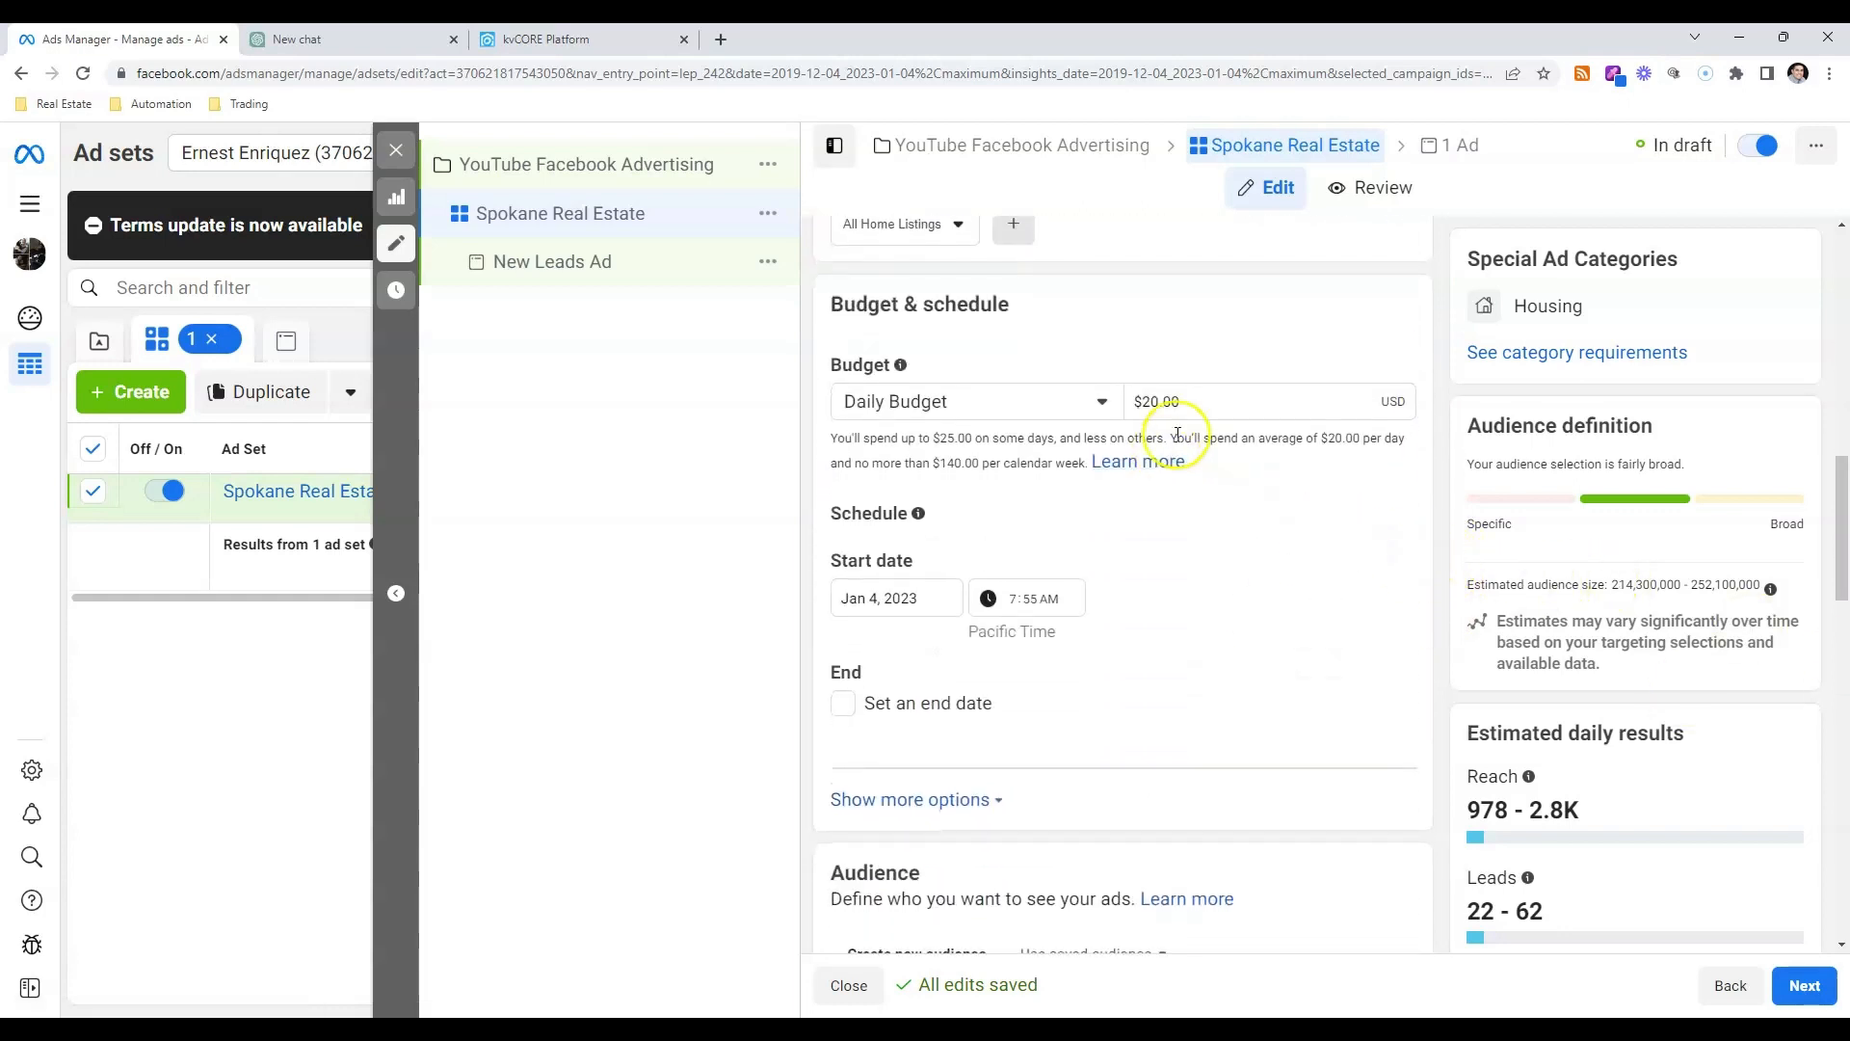
pyautogui.click(1193, 403)
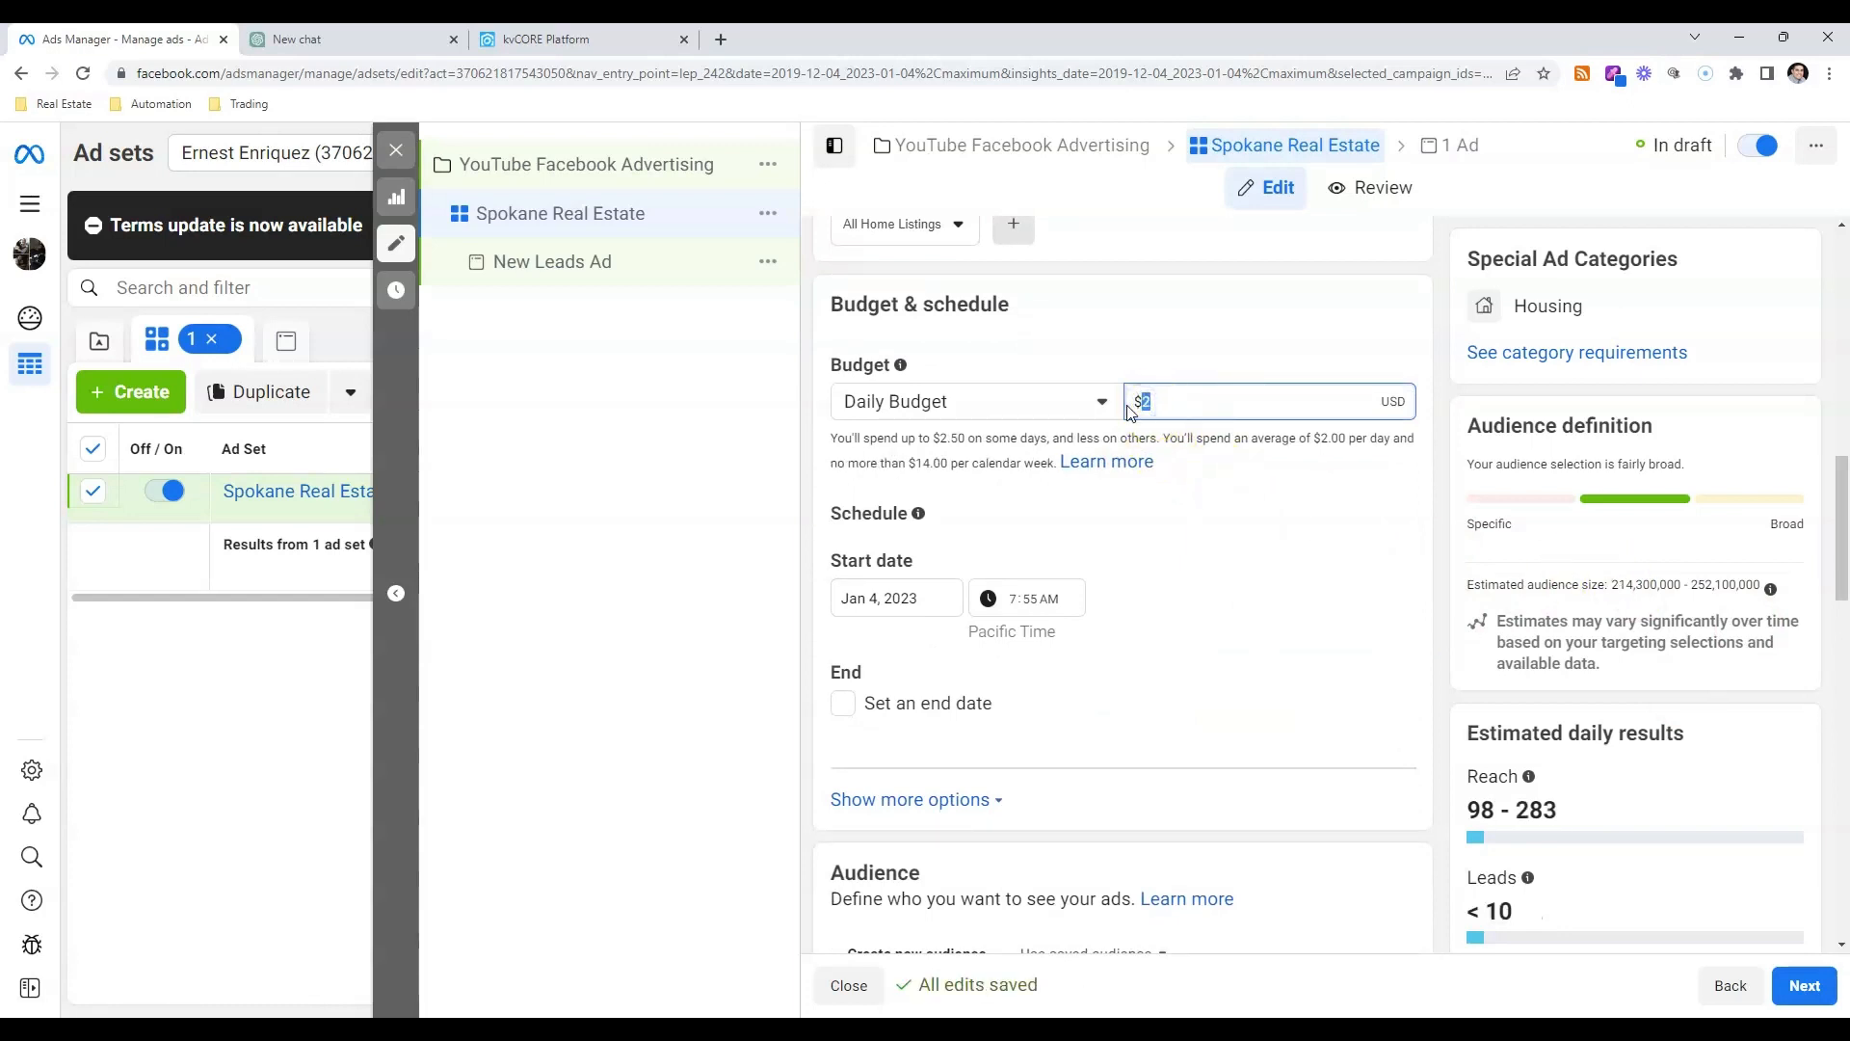
pyautogui.scroll(-2, 1590, 656)
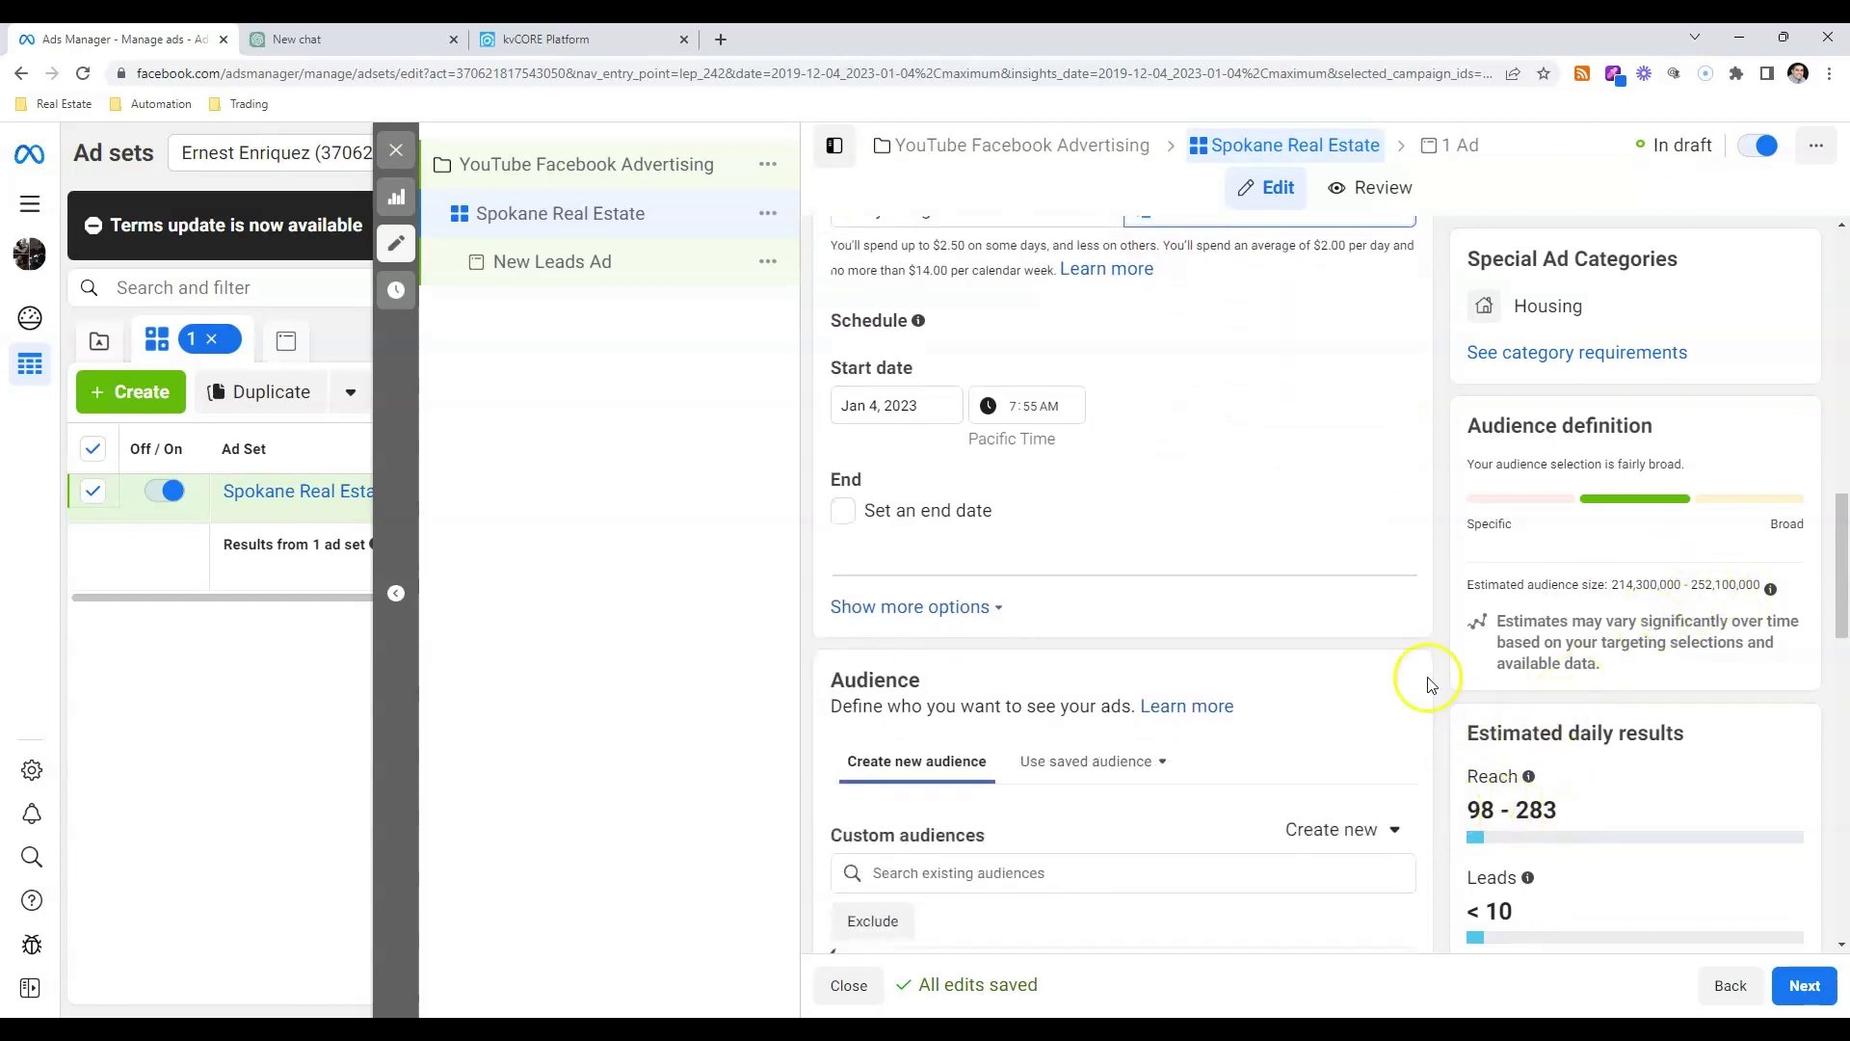
pyautogui.scroll(3, 1217, 451)
pyautogui.scroll(1, 1217, 451)
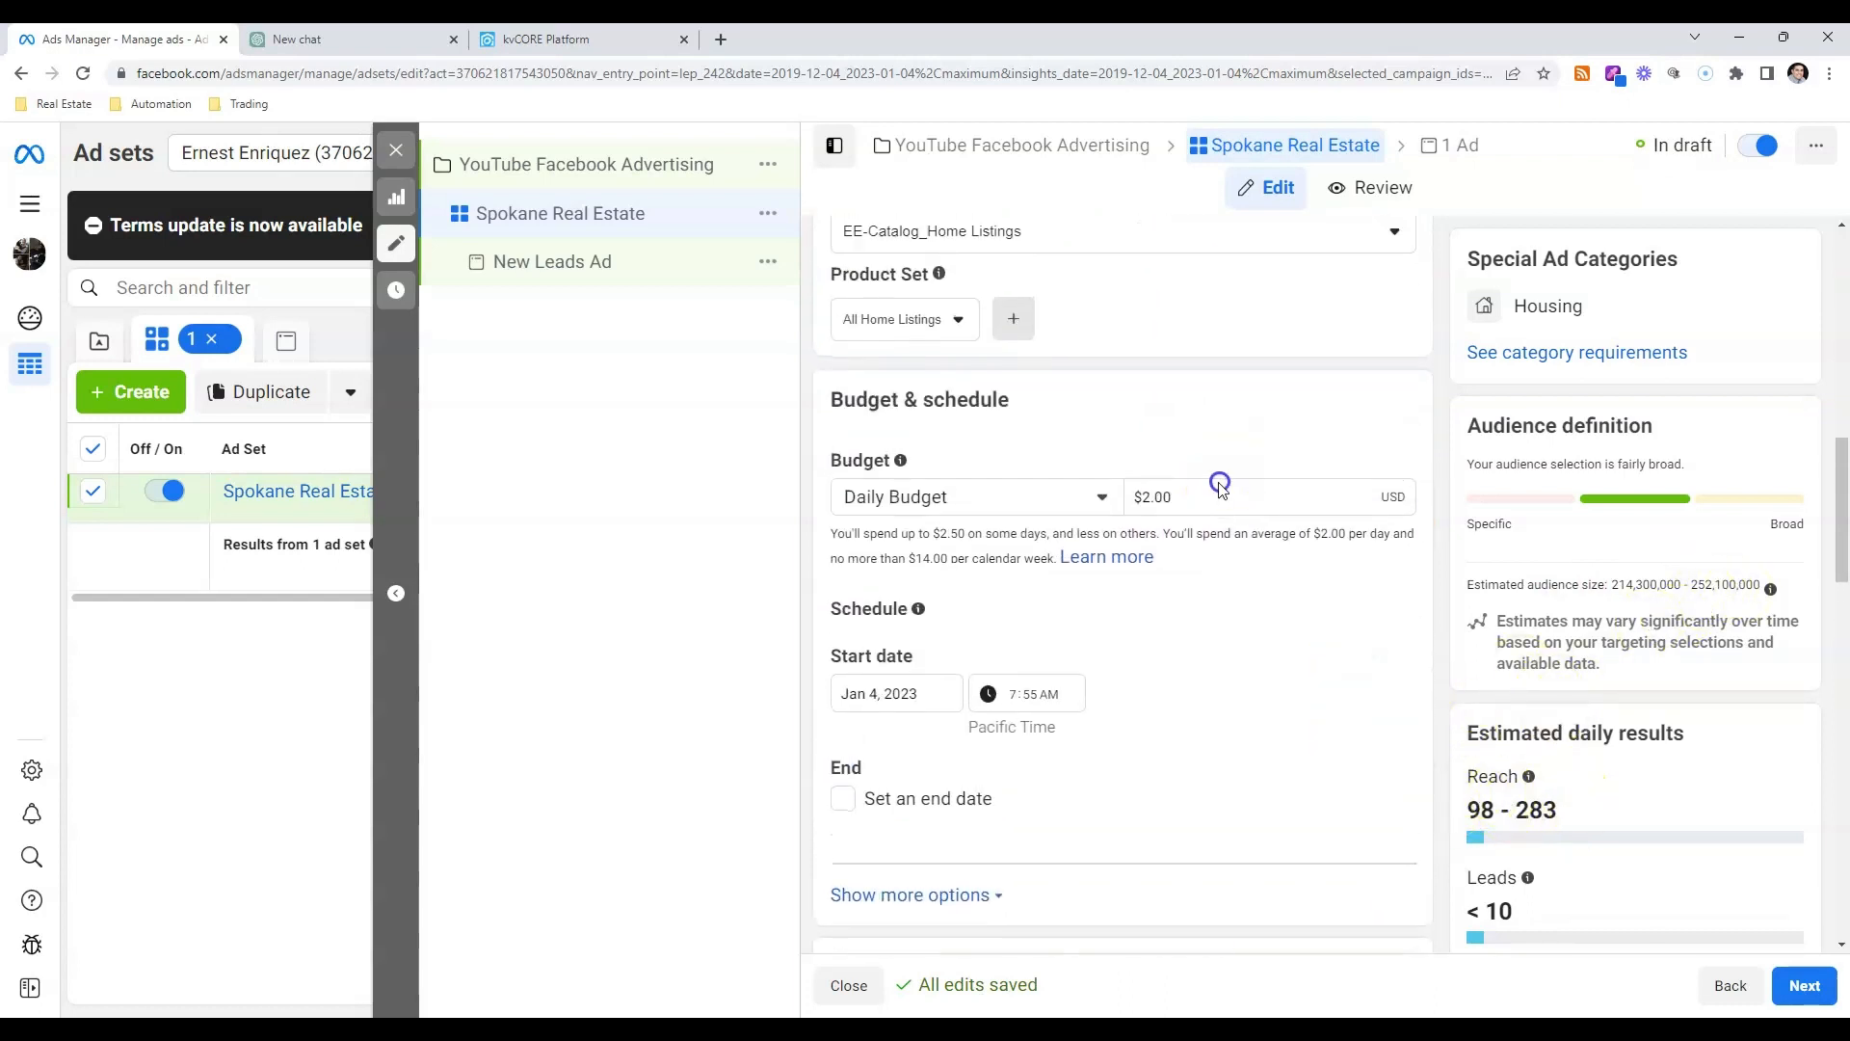
# - Set the ad set's daily budget to $20 and check the estimated daily reach and leads
pyautogui.click(1219, 501)
pyautogui.write('20')
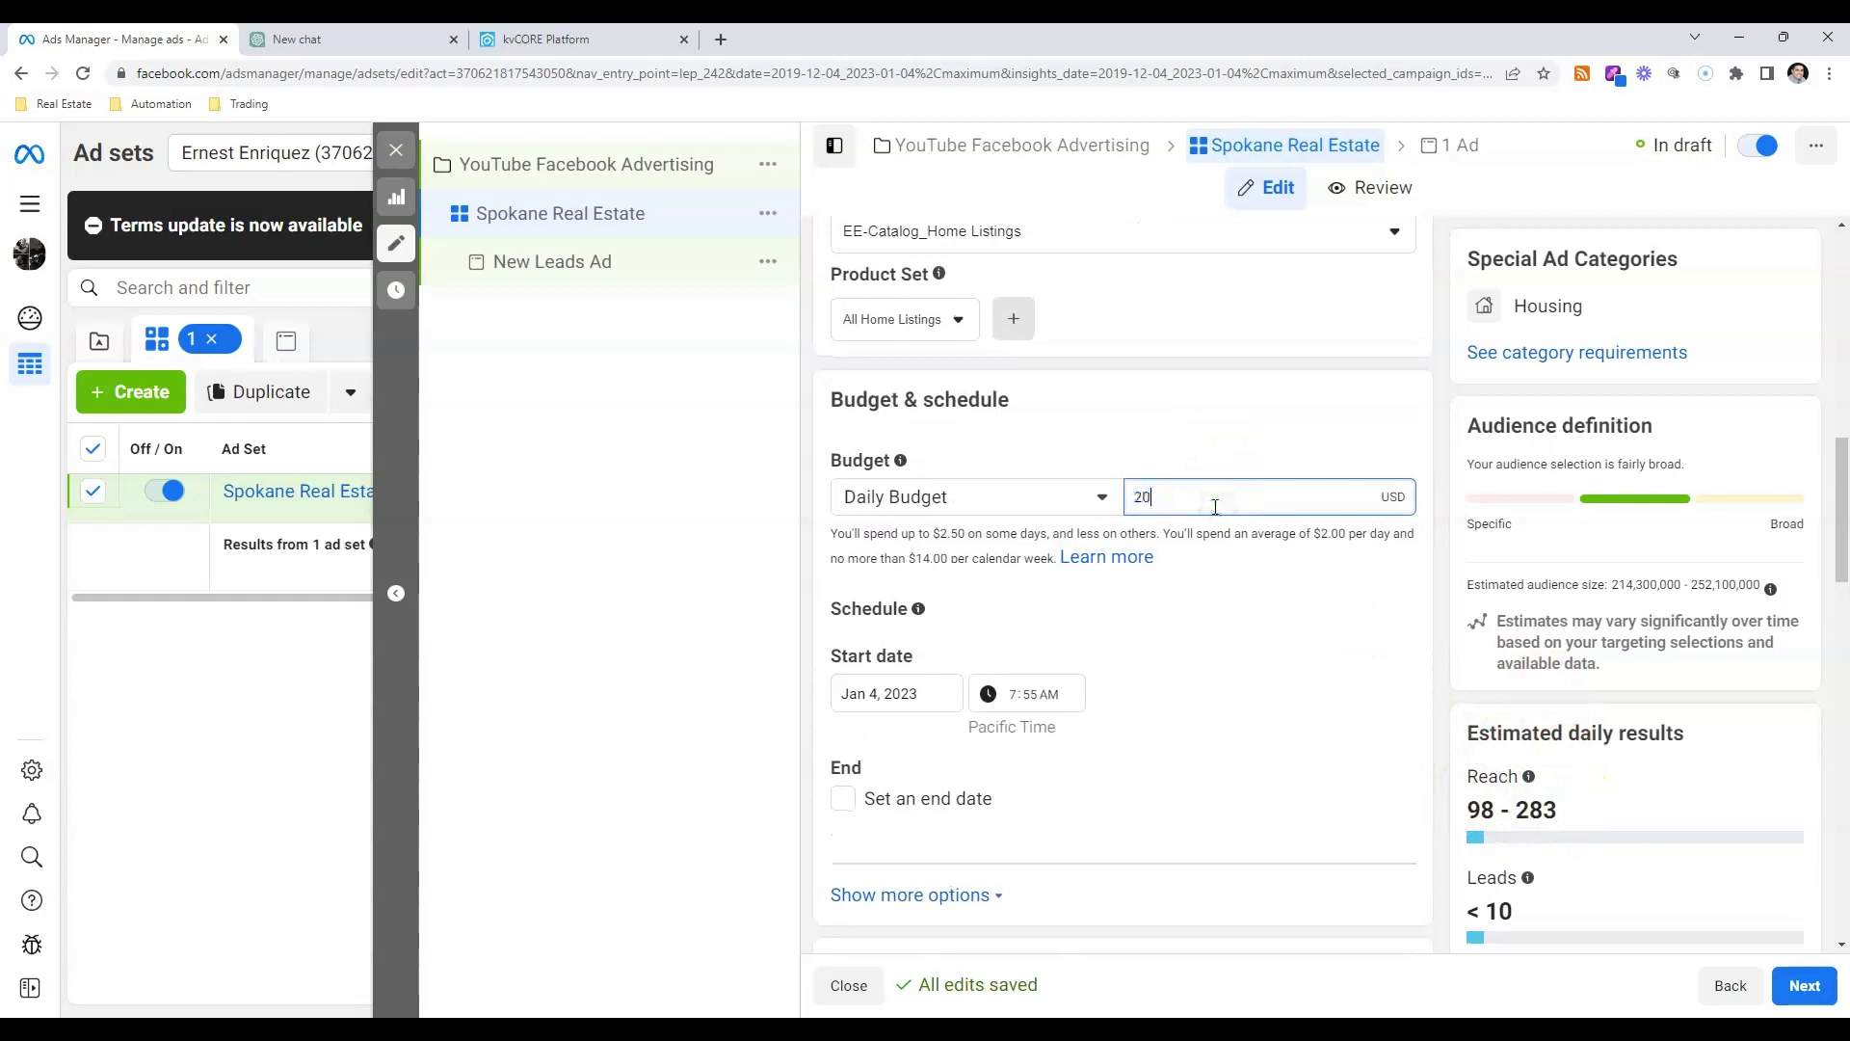
pyautogui.click(1376, 583)
pyautogui.moveTo(1462, 829); pyautogui.dragTo(1599, 814)
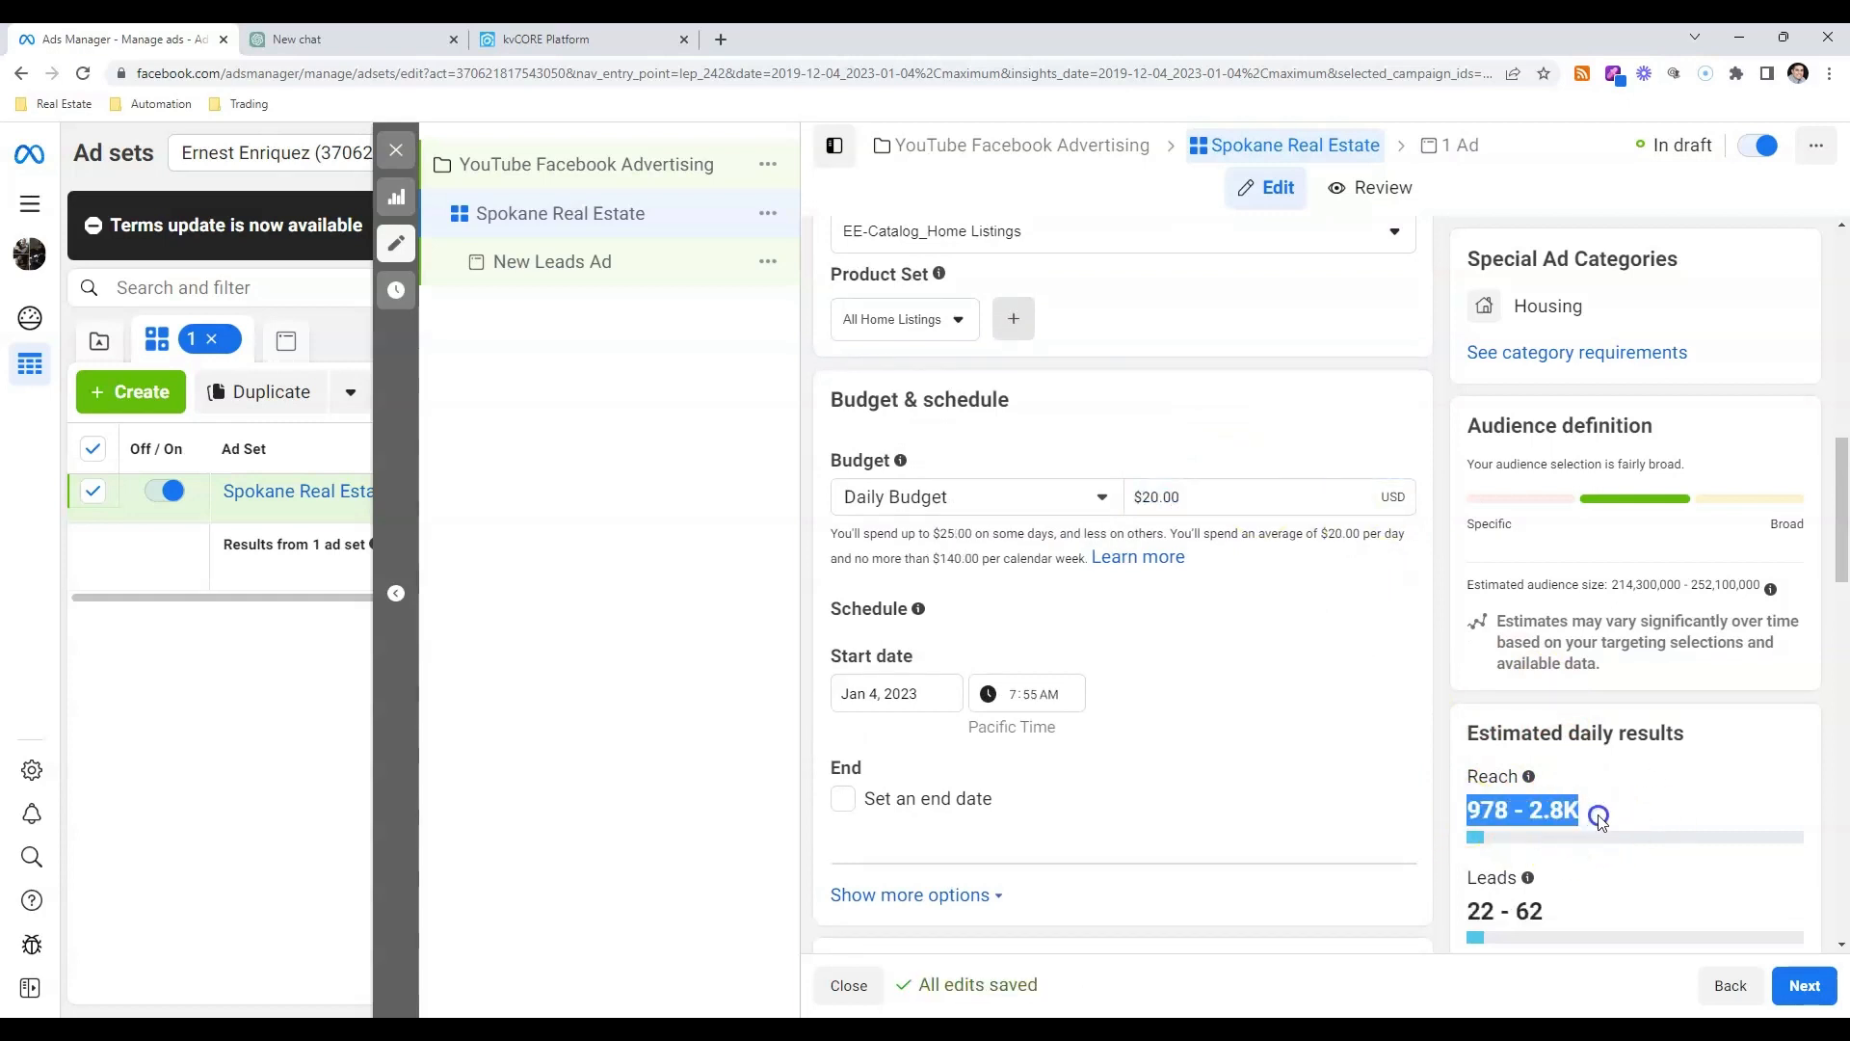
pyautogui.scroll(-2, 1599, 815)
pyautogui.moveTo(1545, 911); pyautogui.dragTo(1469, 911)
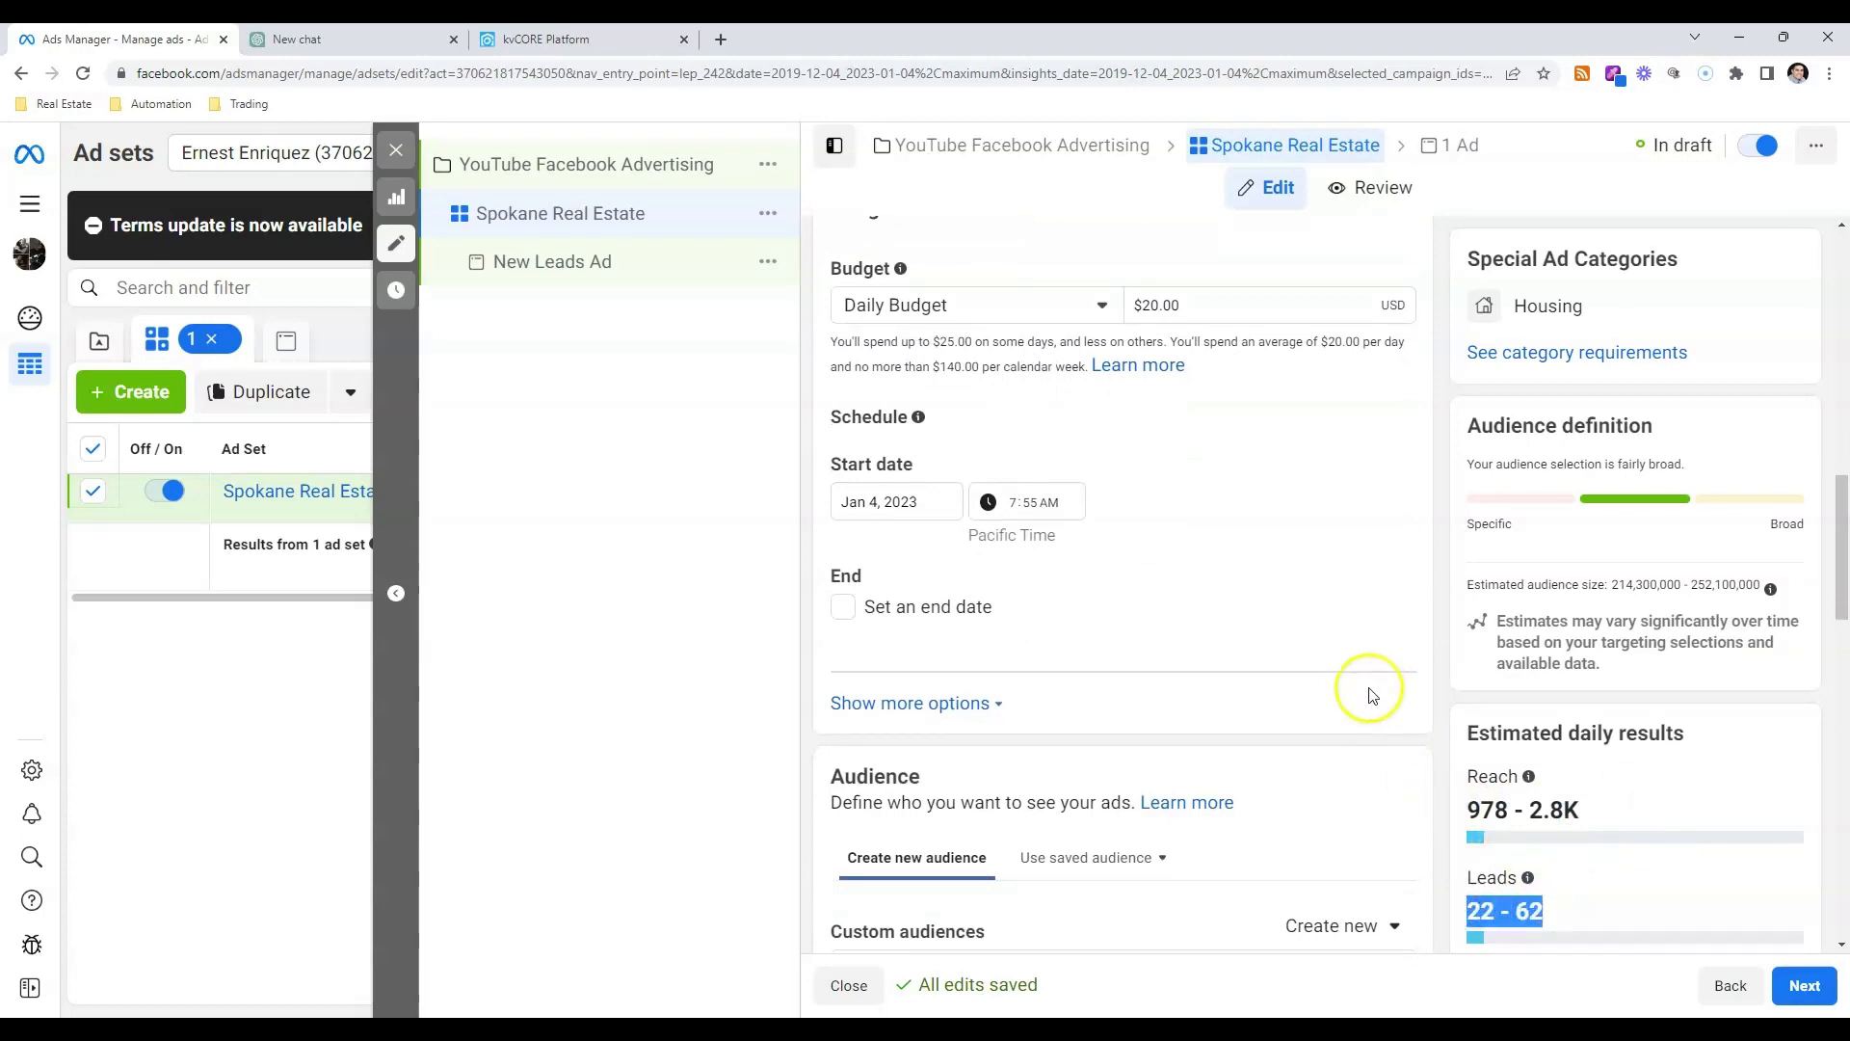
# - Set the ad set's audience location to Greenacres Wa 99016 and dismiss the custom audience and postal code notices
pyautogui.scroll(-4, 1372, 694)
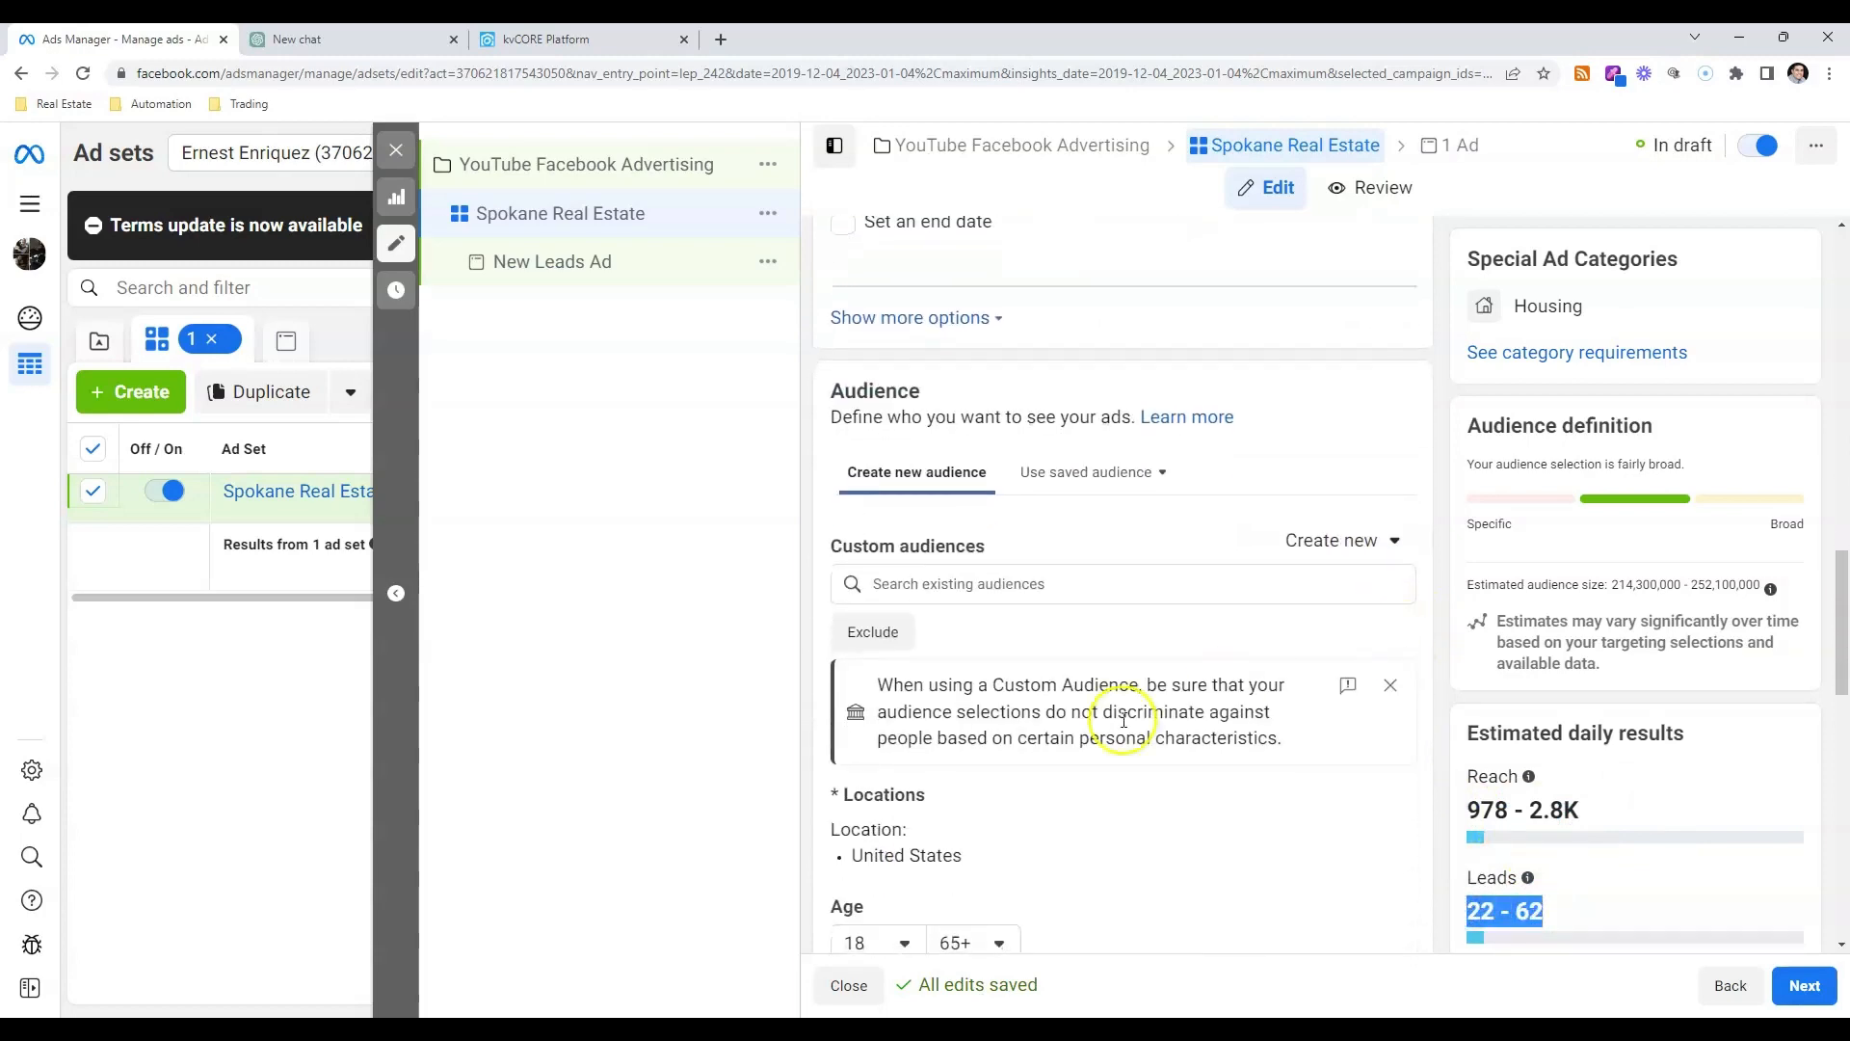
pyautogui.scroll(-4, 1127, 708)
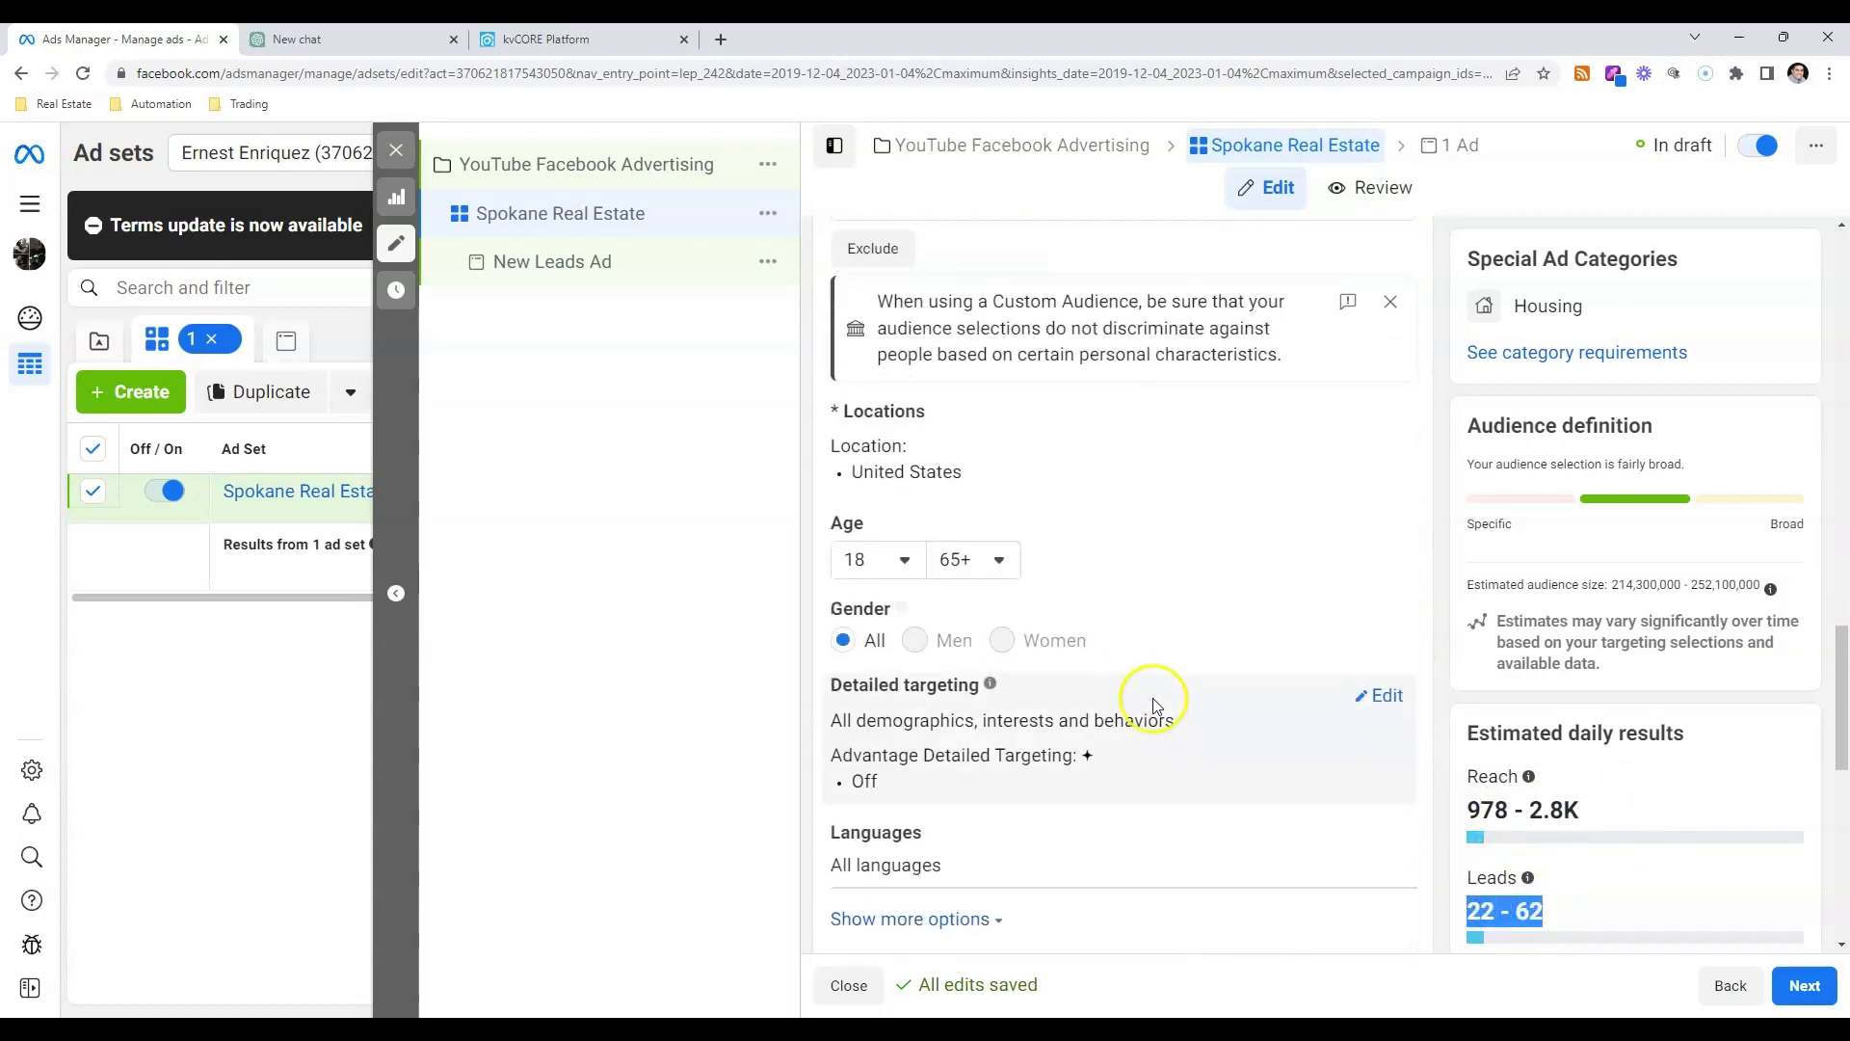
pyautogui.click(1382, 307)
pyautogui.click(1383, 314)
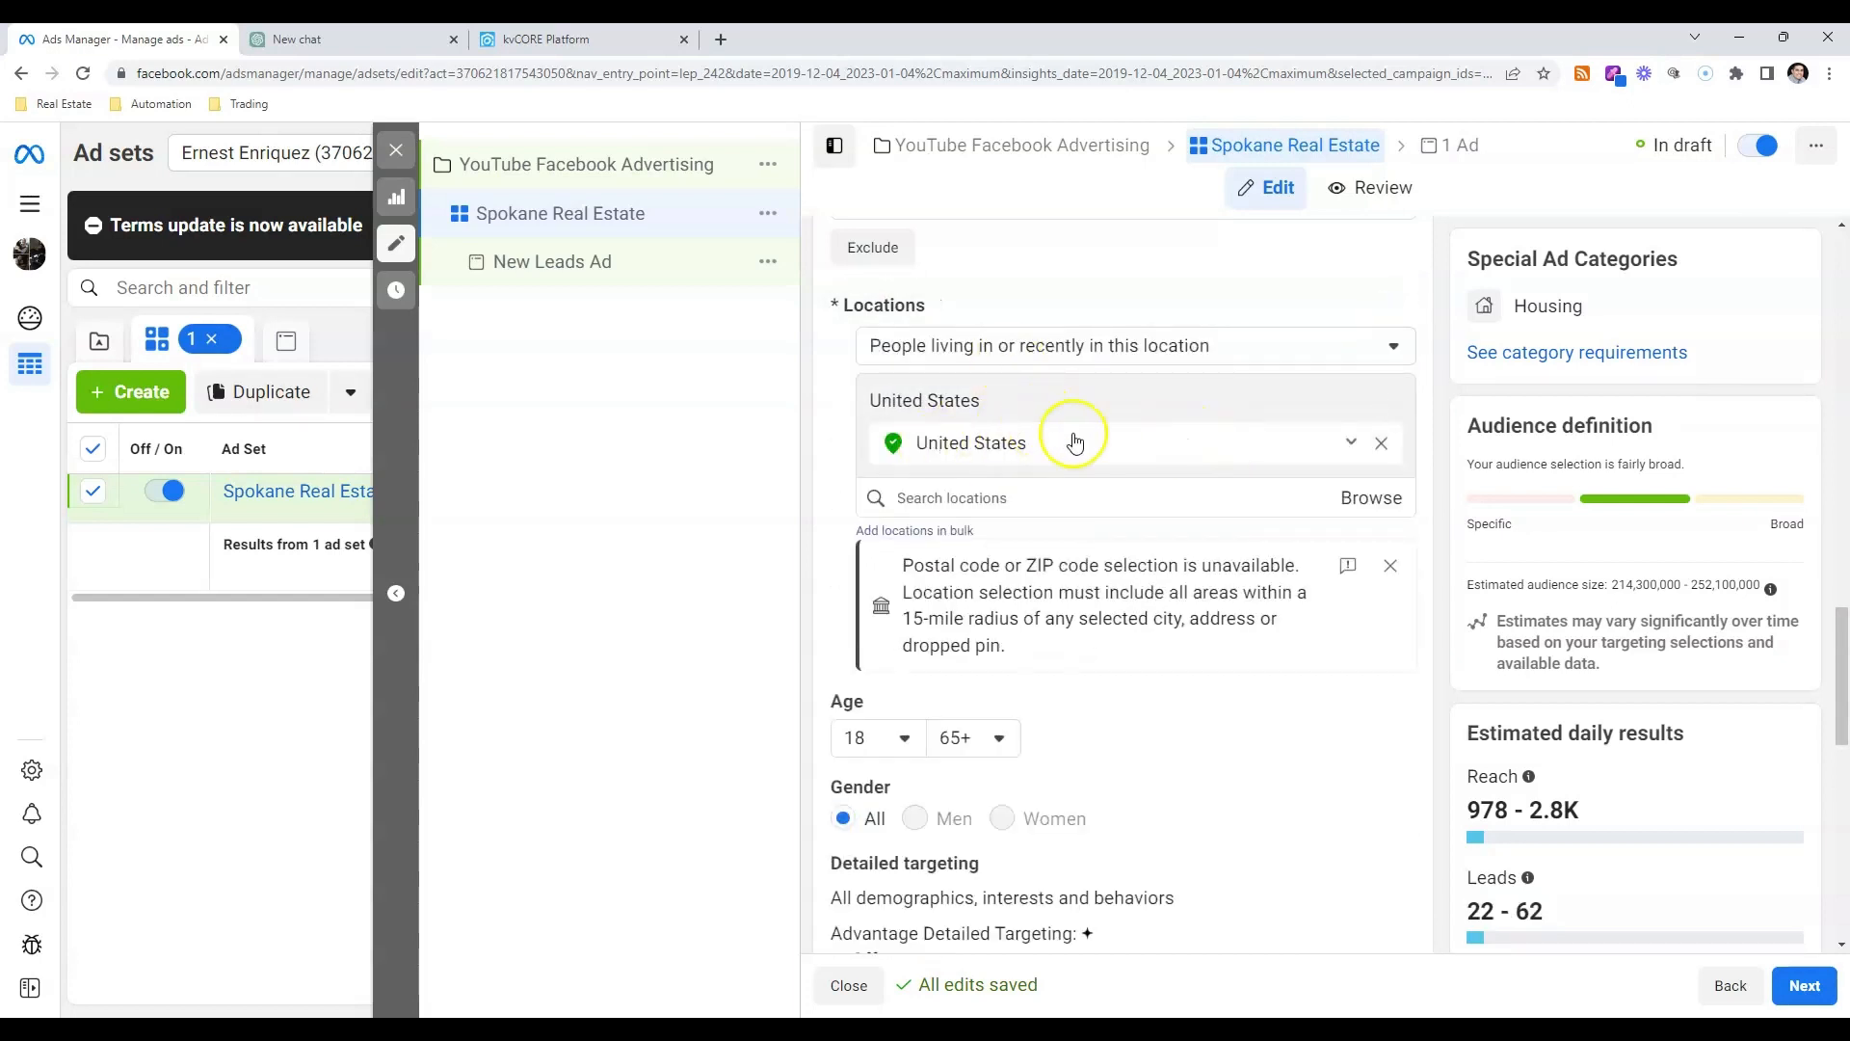
pyautogui.click(1200, 492)
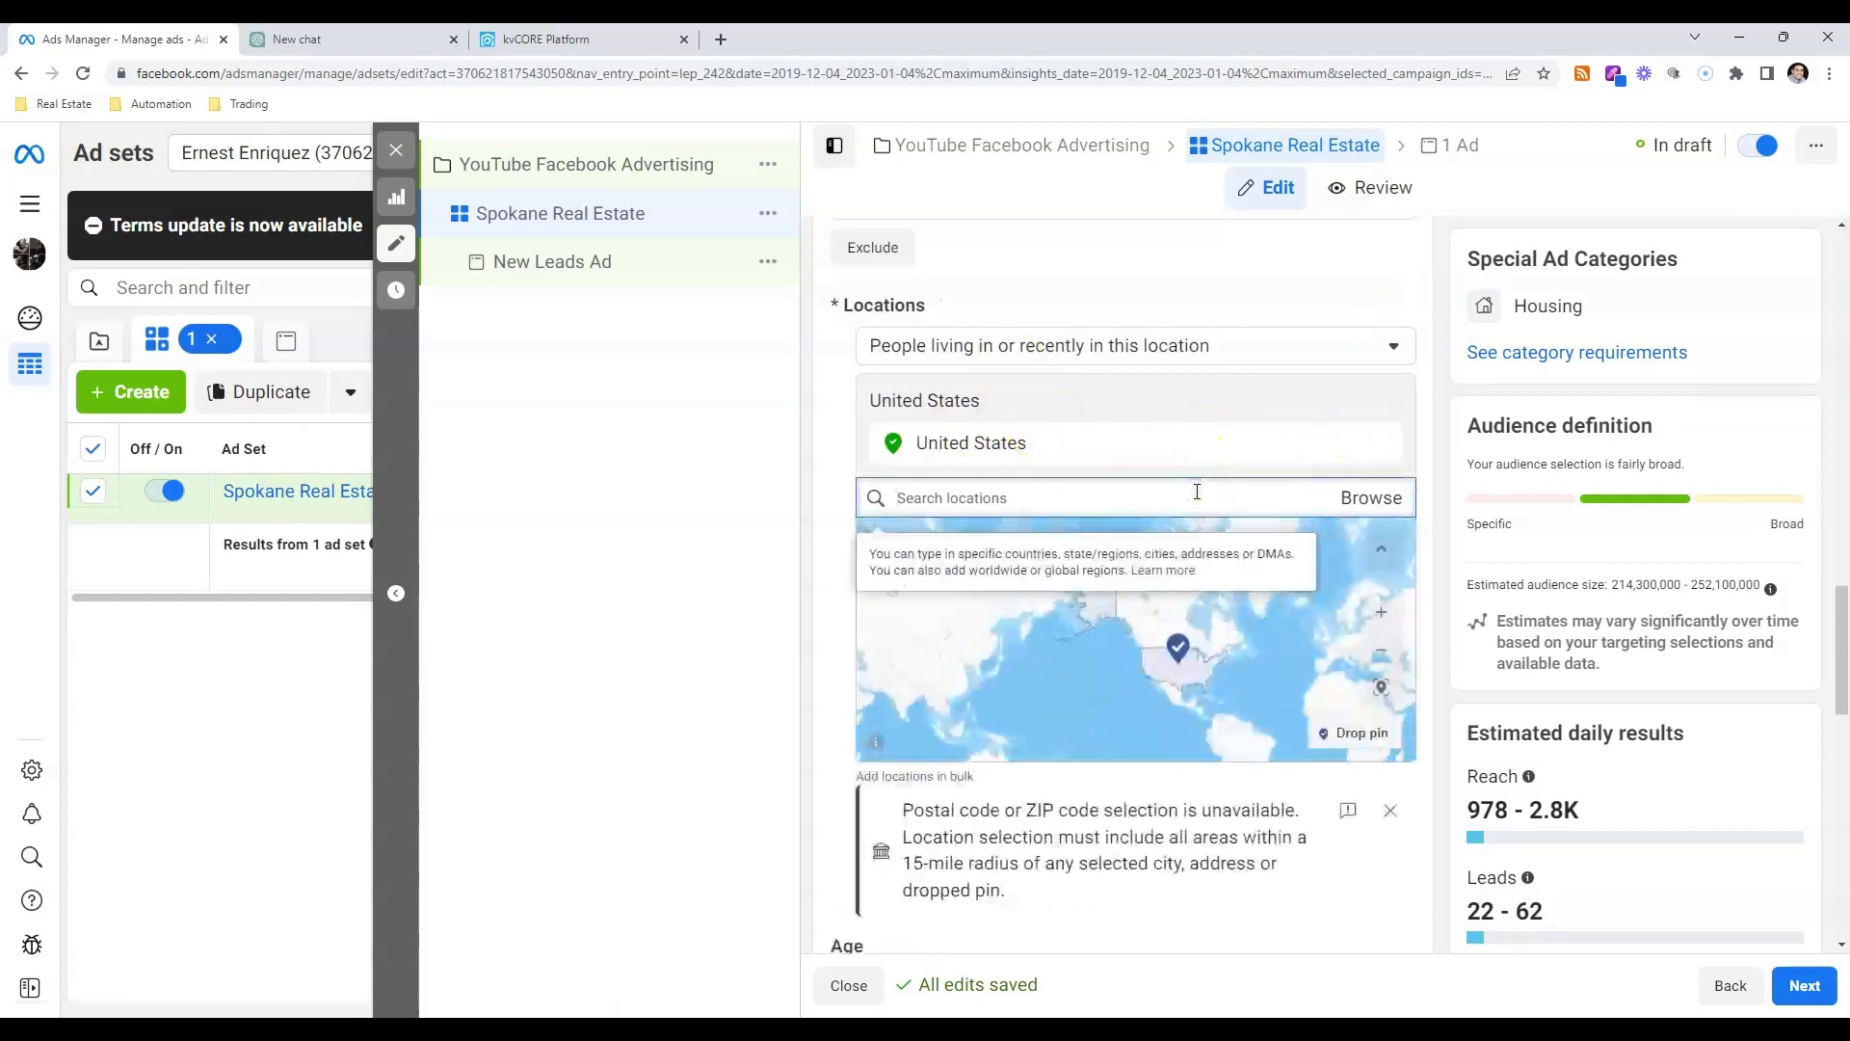
pyautogui.write('99016')
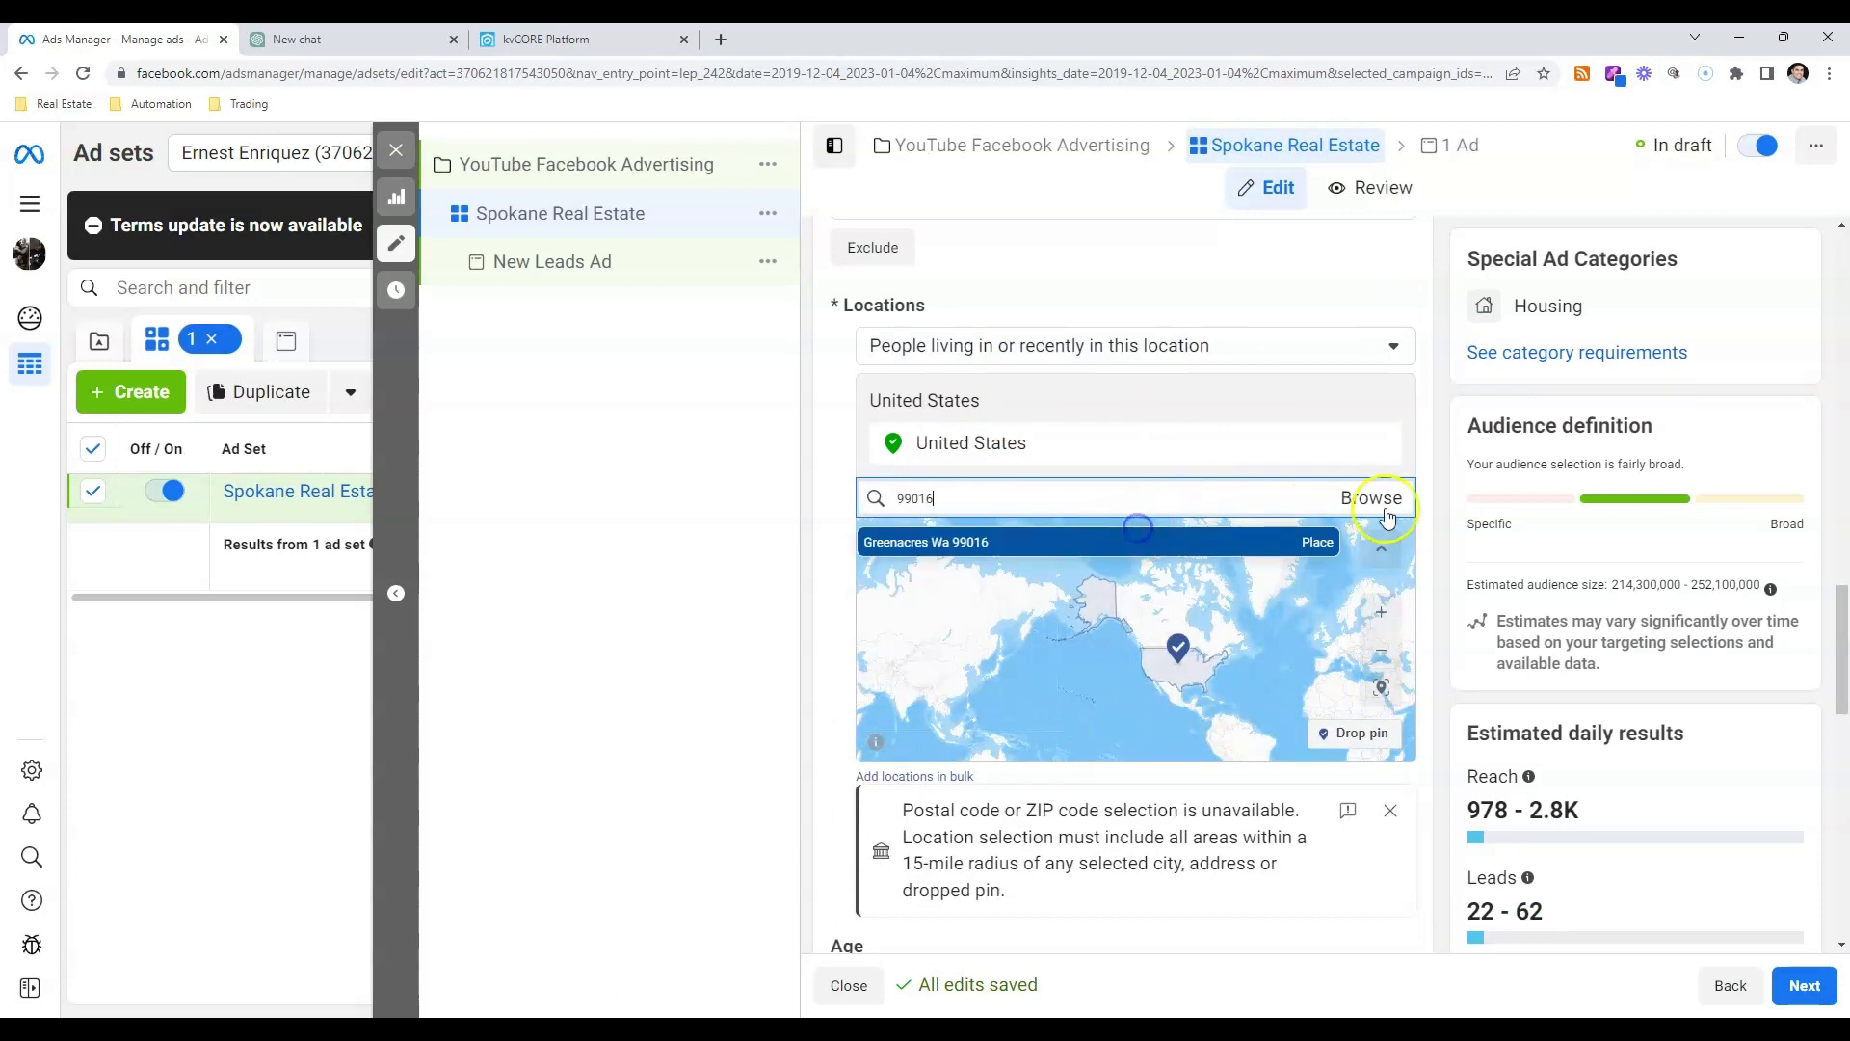
pyautogui.click(1139, 536)
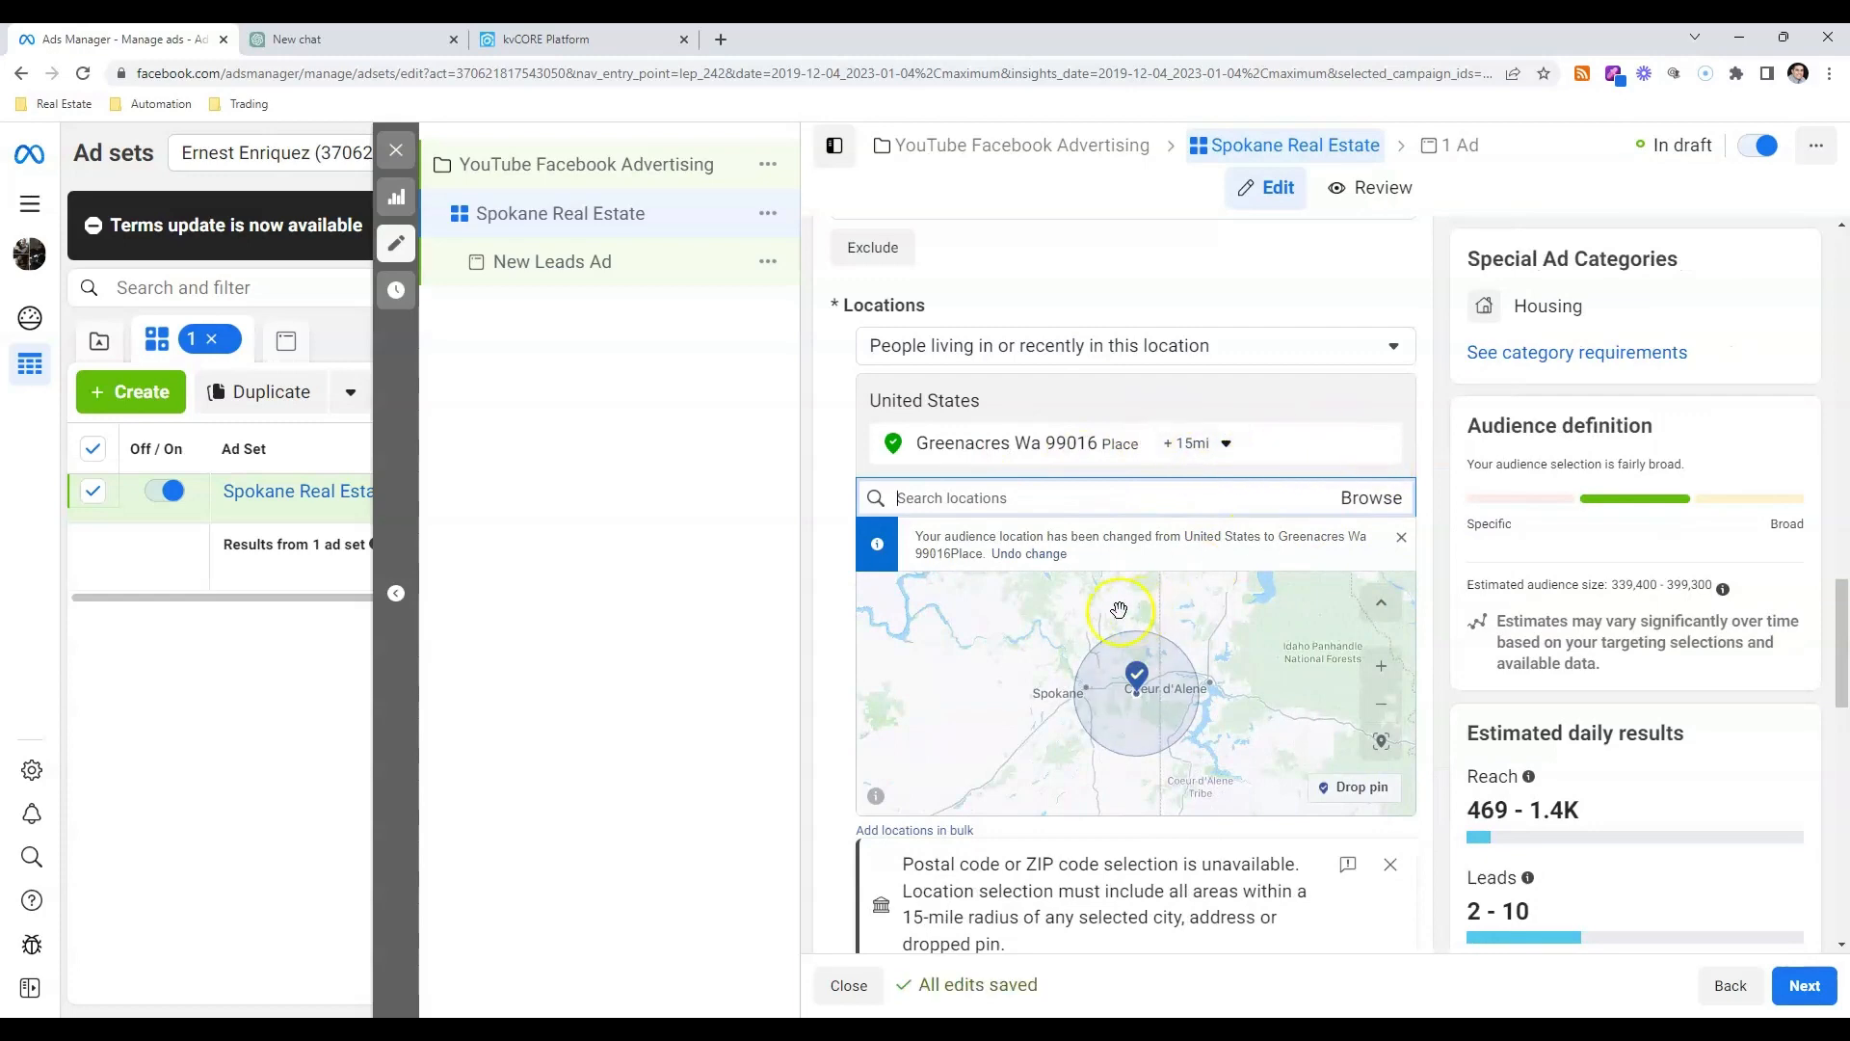
pyautogui.scroll(-6, 1427, 530)
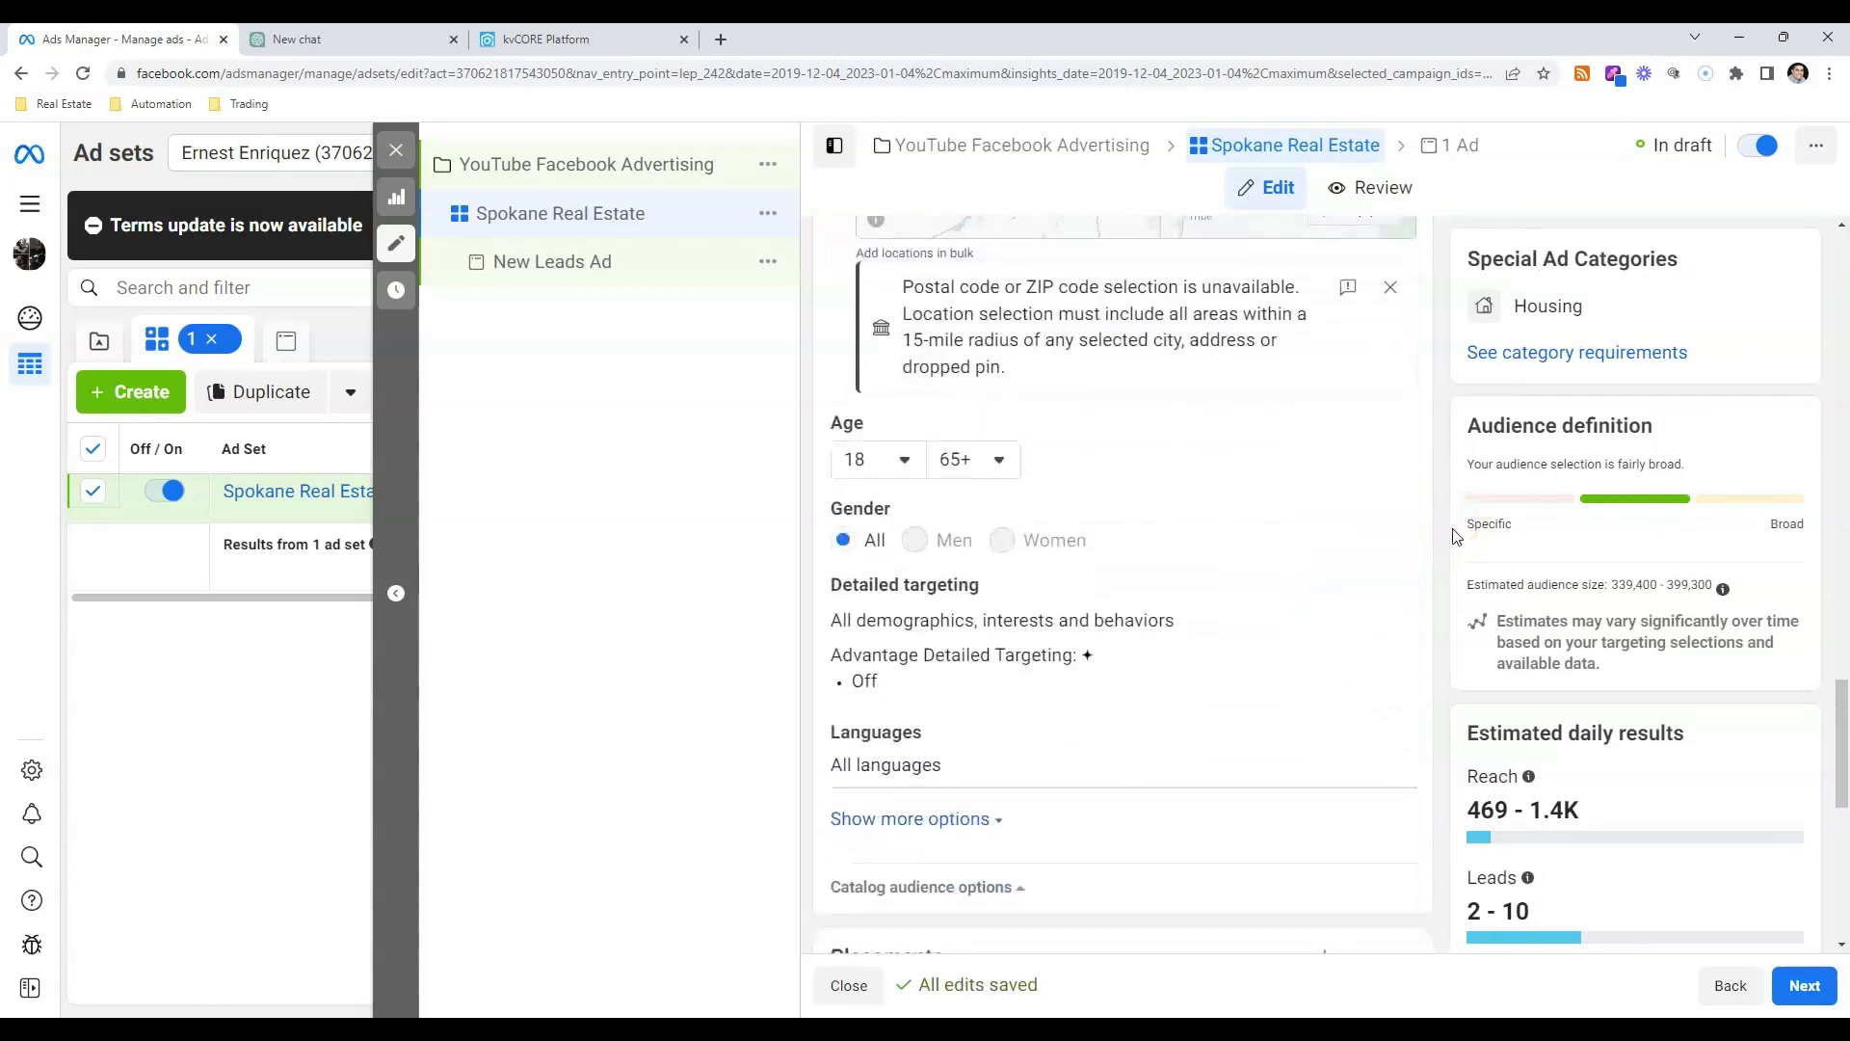
pyautogui.click(1391, 286)
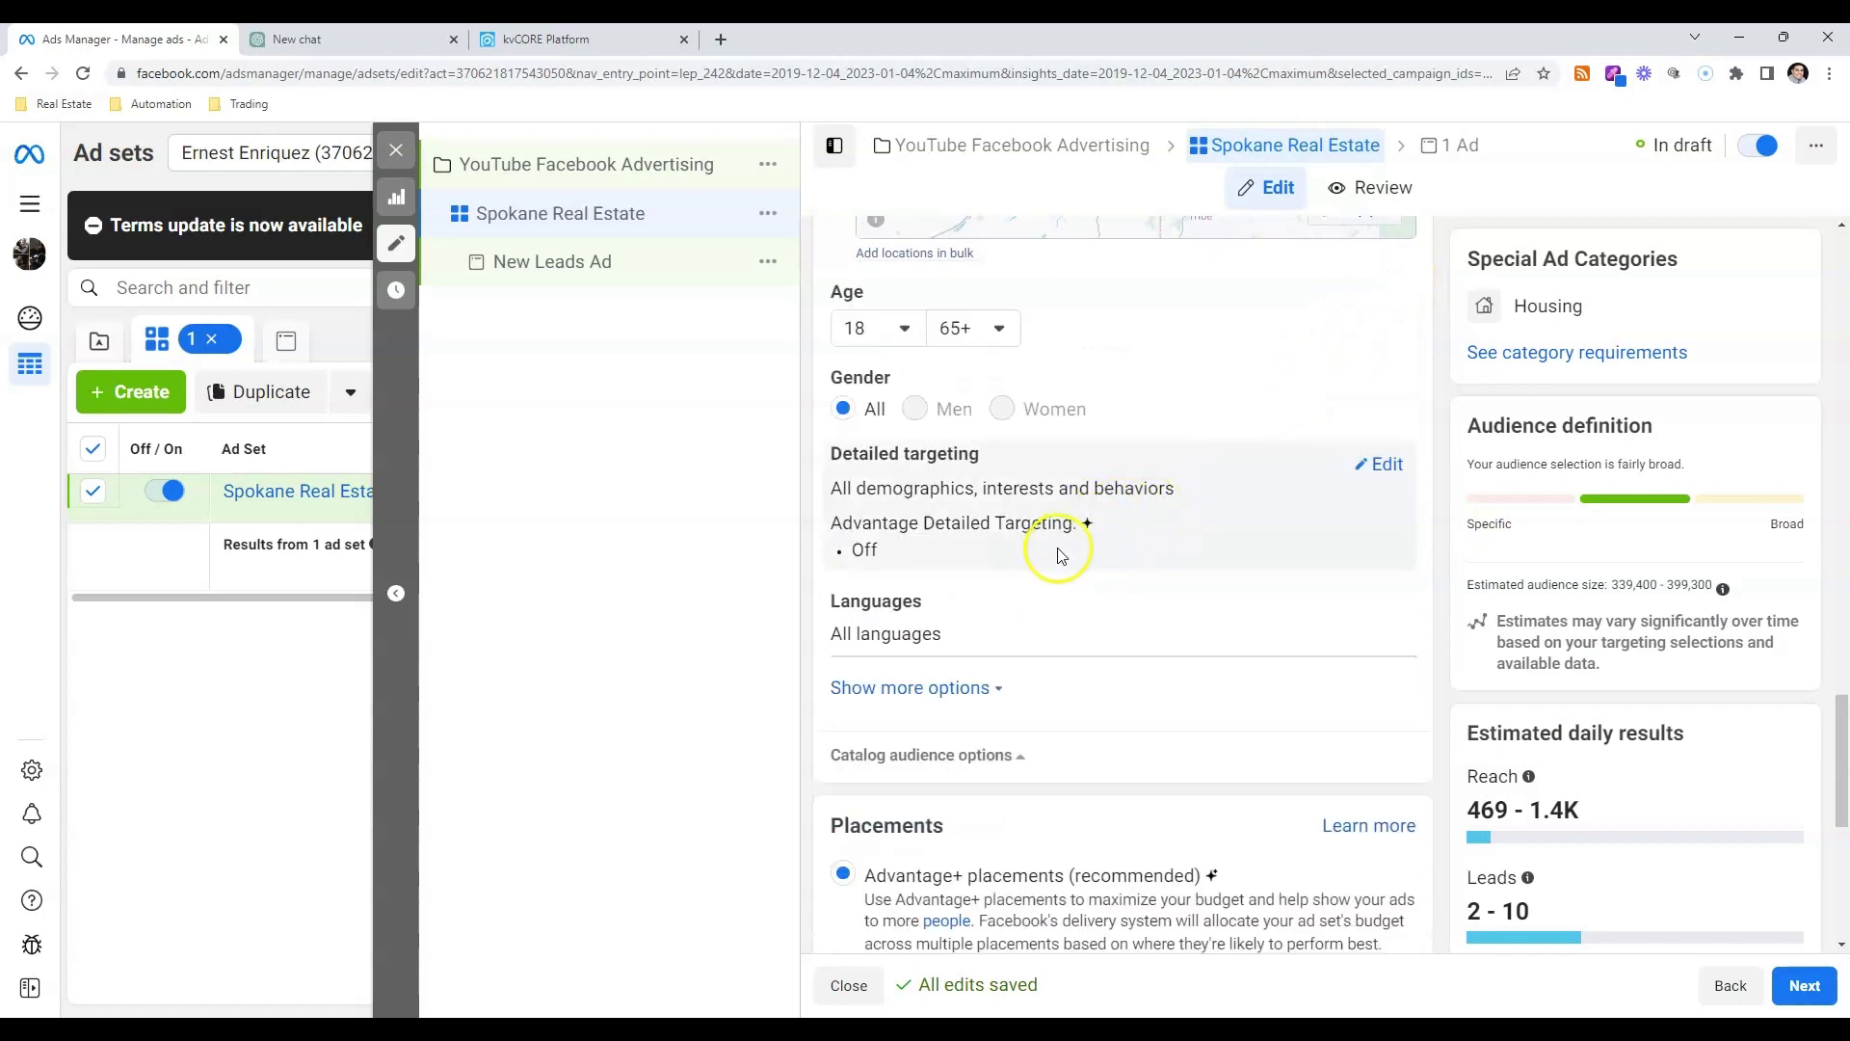
# - Add the interests realtor.com (real estate) and Zillow (real estate) to the audience's detailed targeting
pyautogui.click(1388, 464)
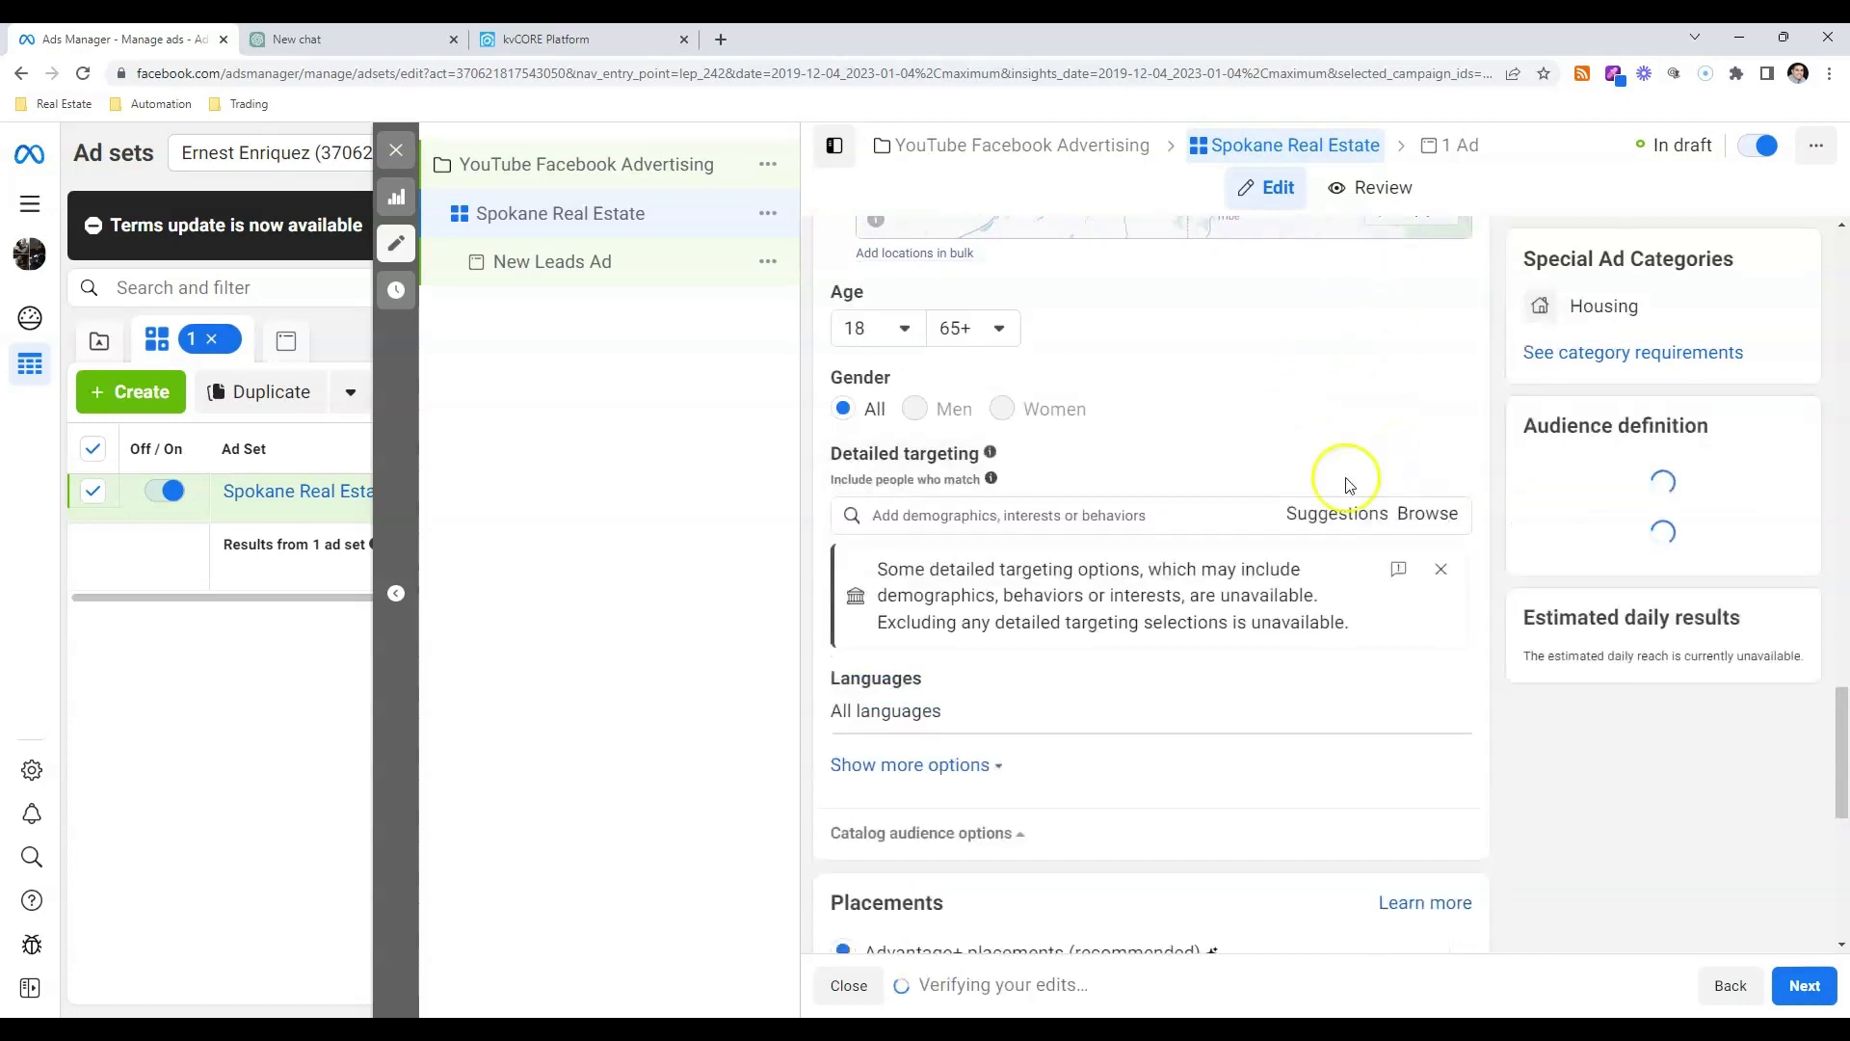
pyautogui.click(1113, 508)
pyautogui.write('realtor')
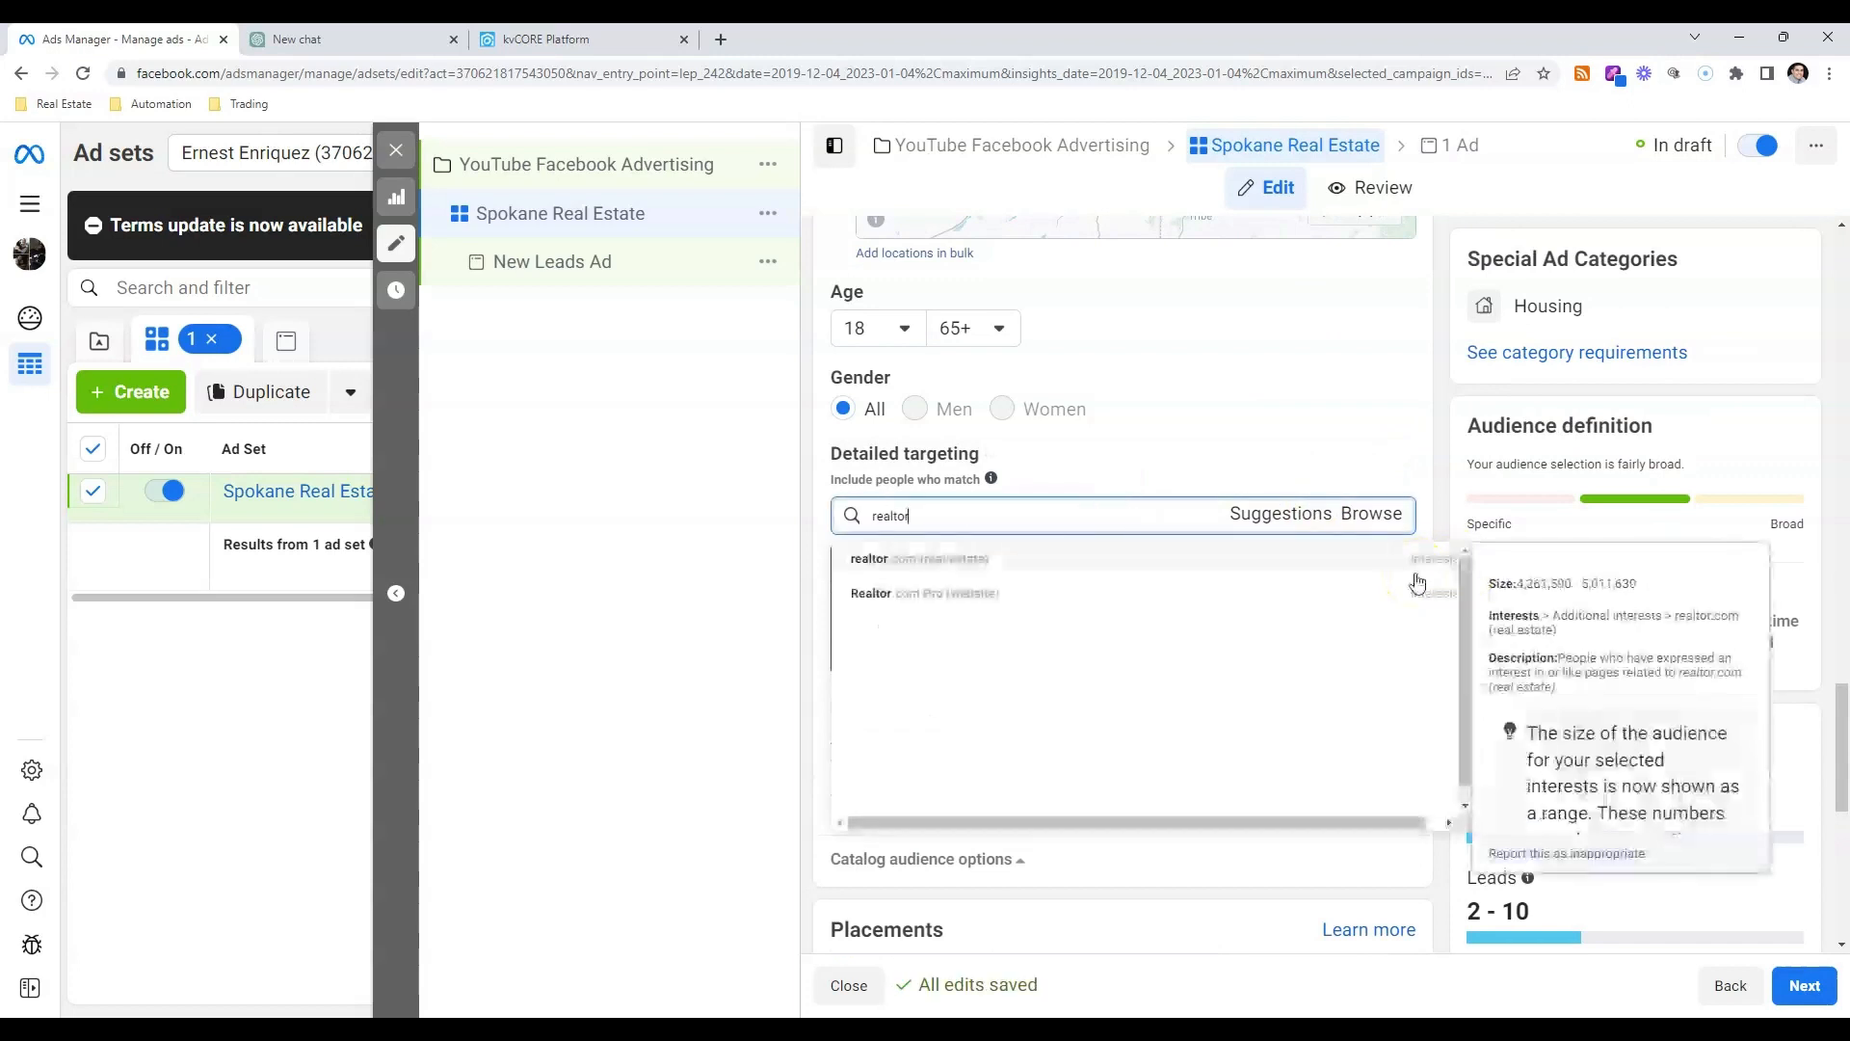
pyautogui.click(1365, 562)
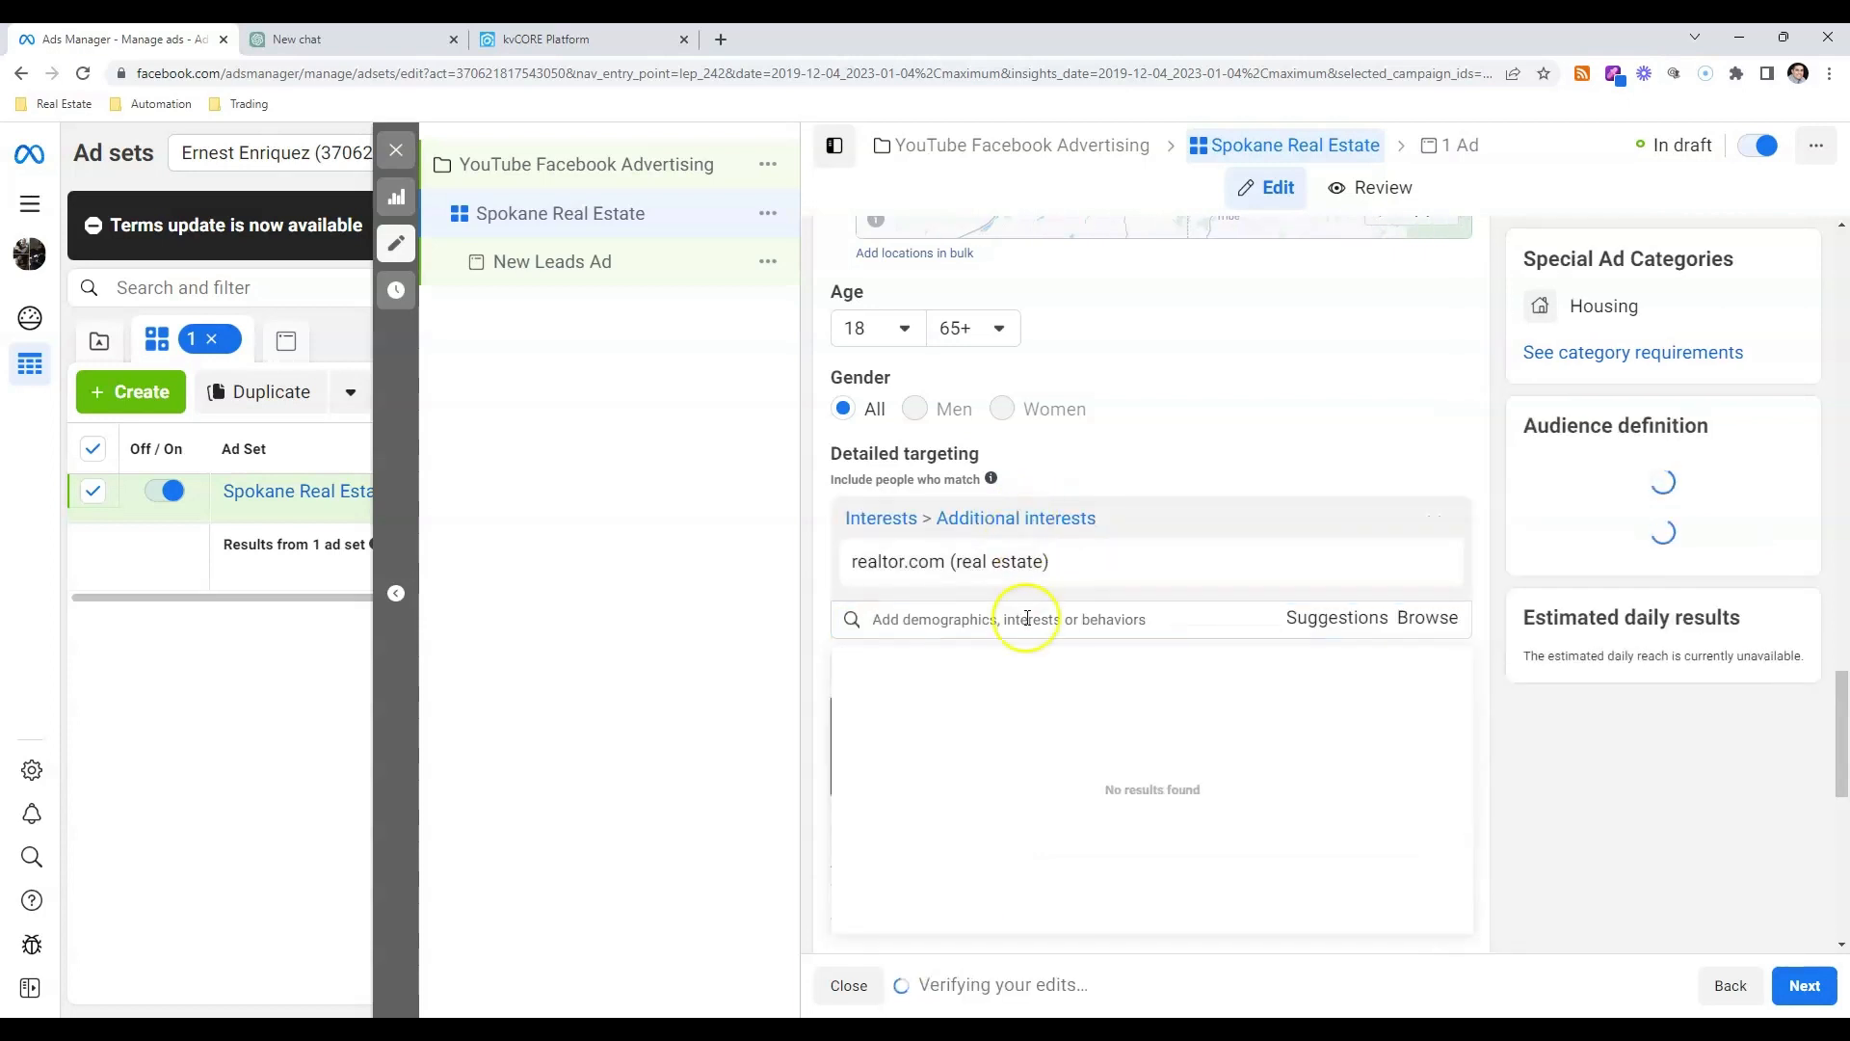
pyautogui.write('zillow')
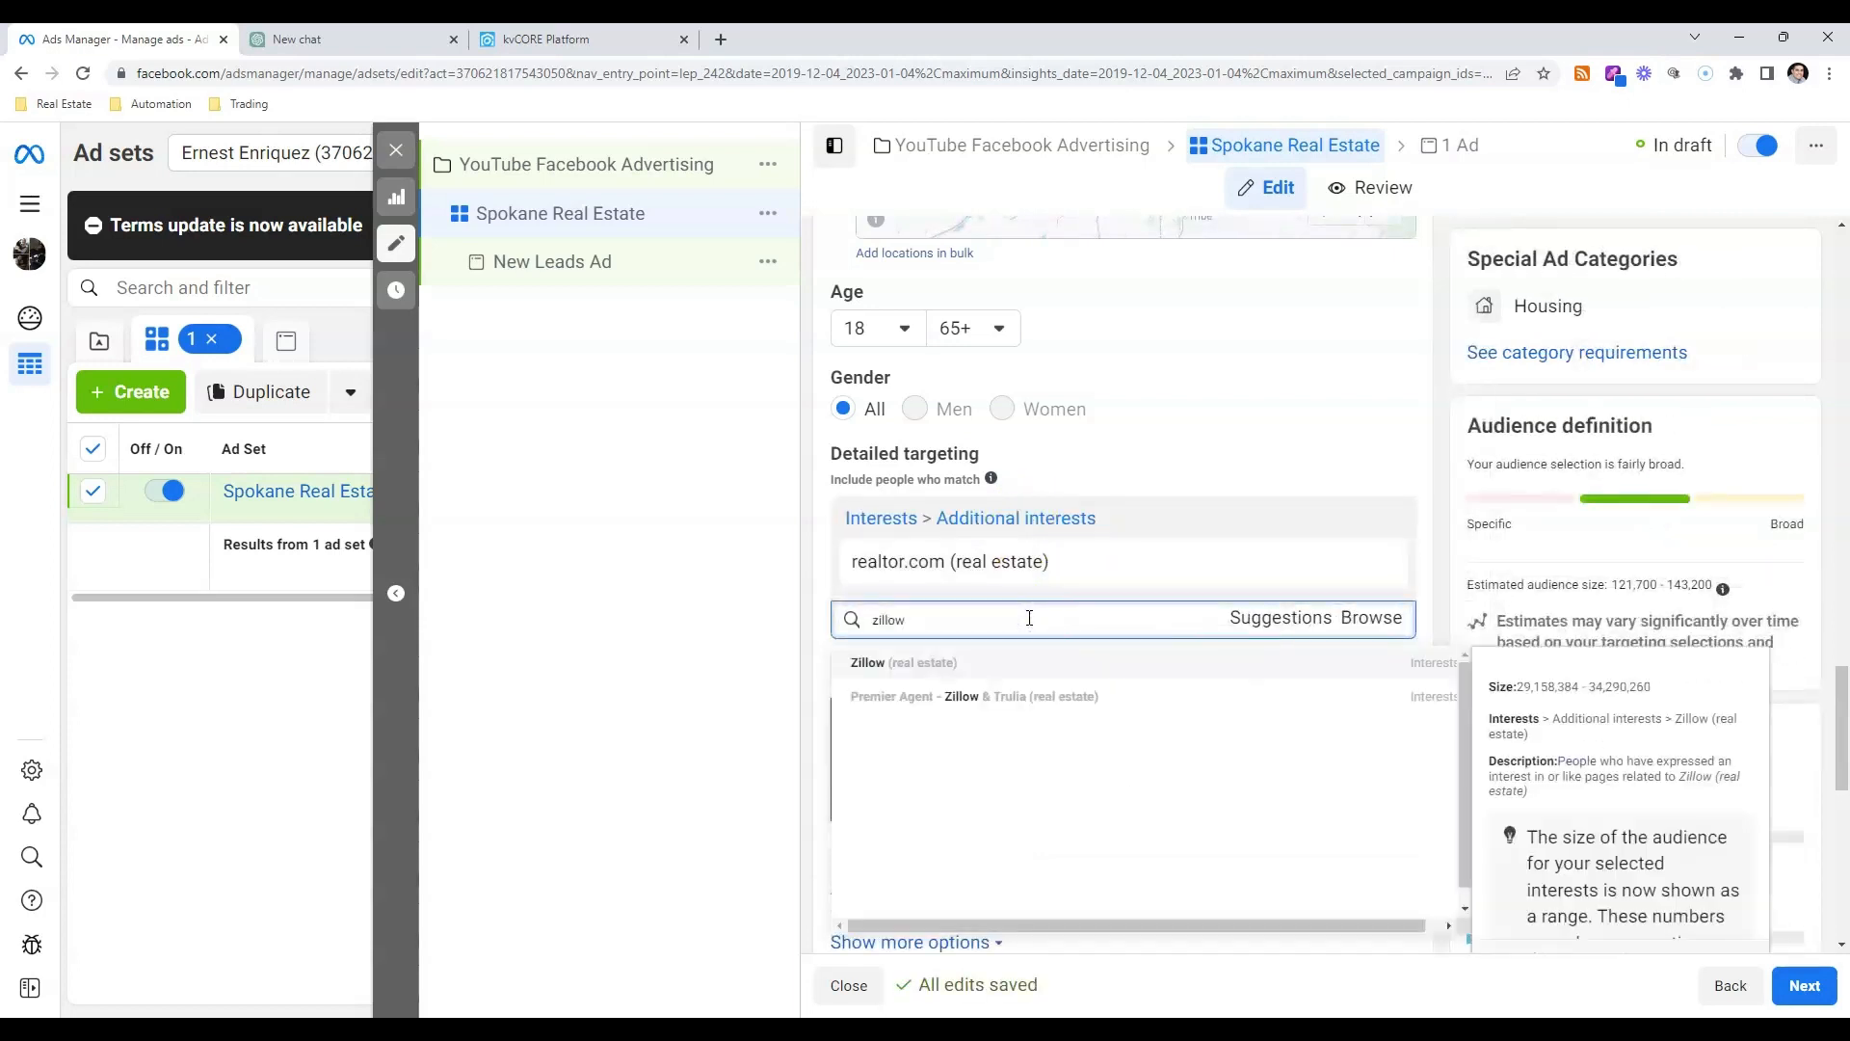
pyautogui.click(1013, 663)
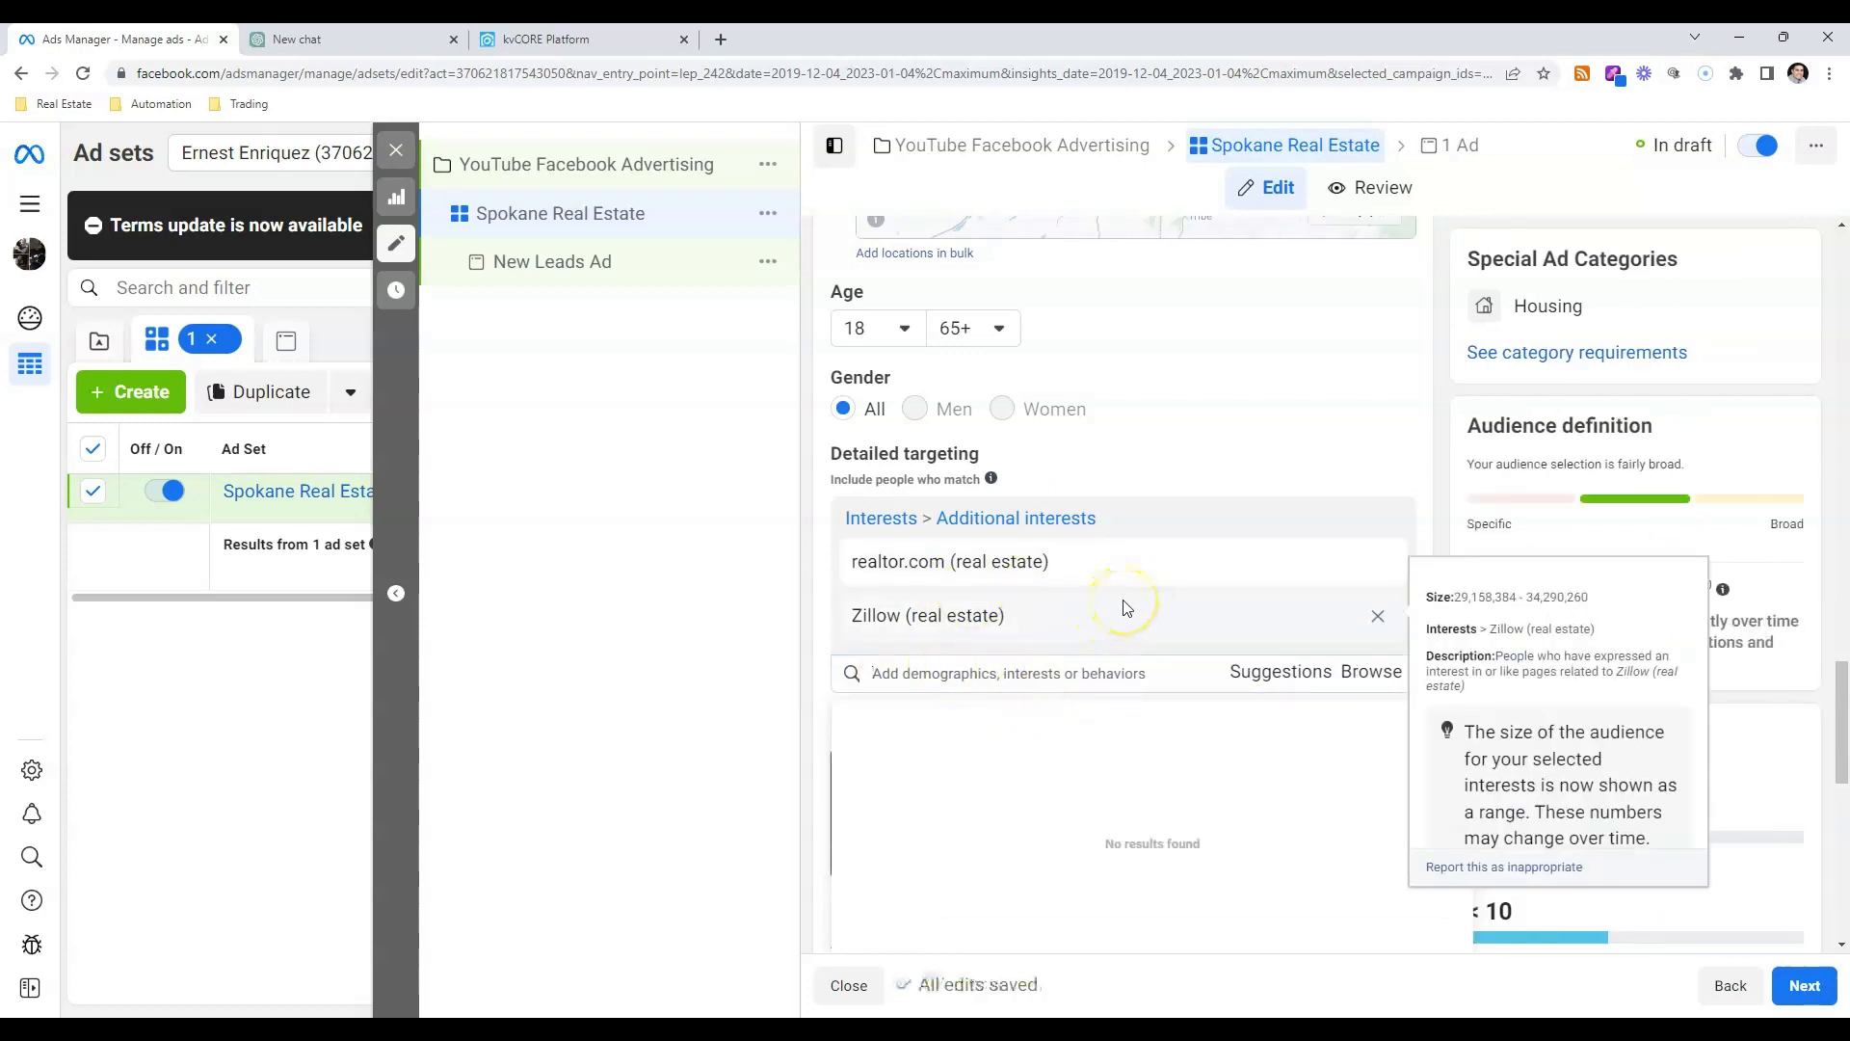
# - Try adding the First-time home buyer grant (real estate) interest to the detailed targeting
pyautogui.click(1048, 673)
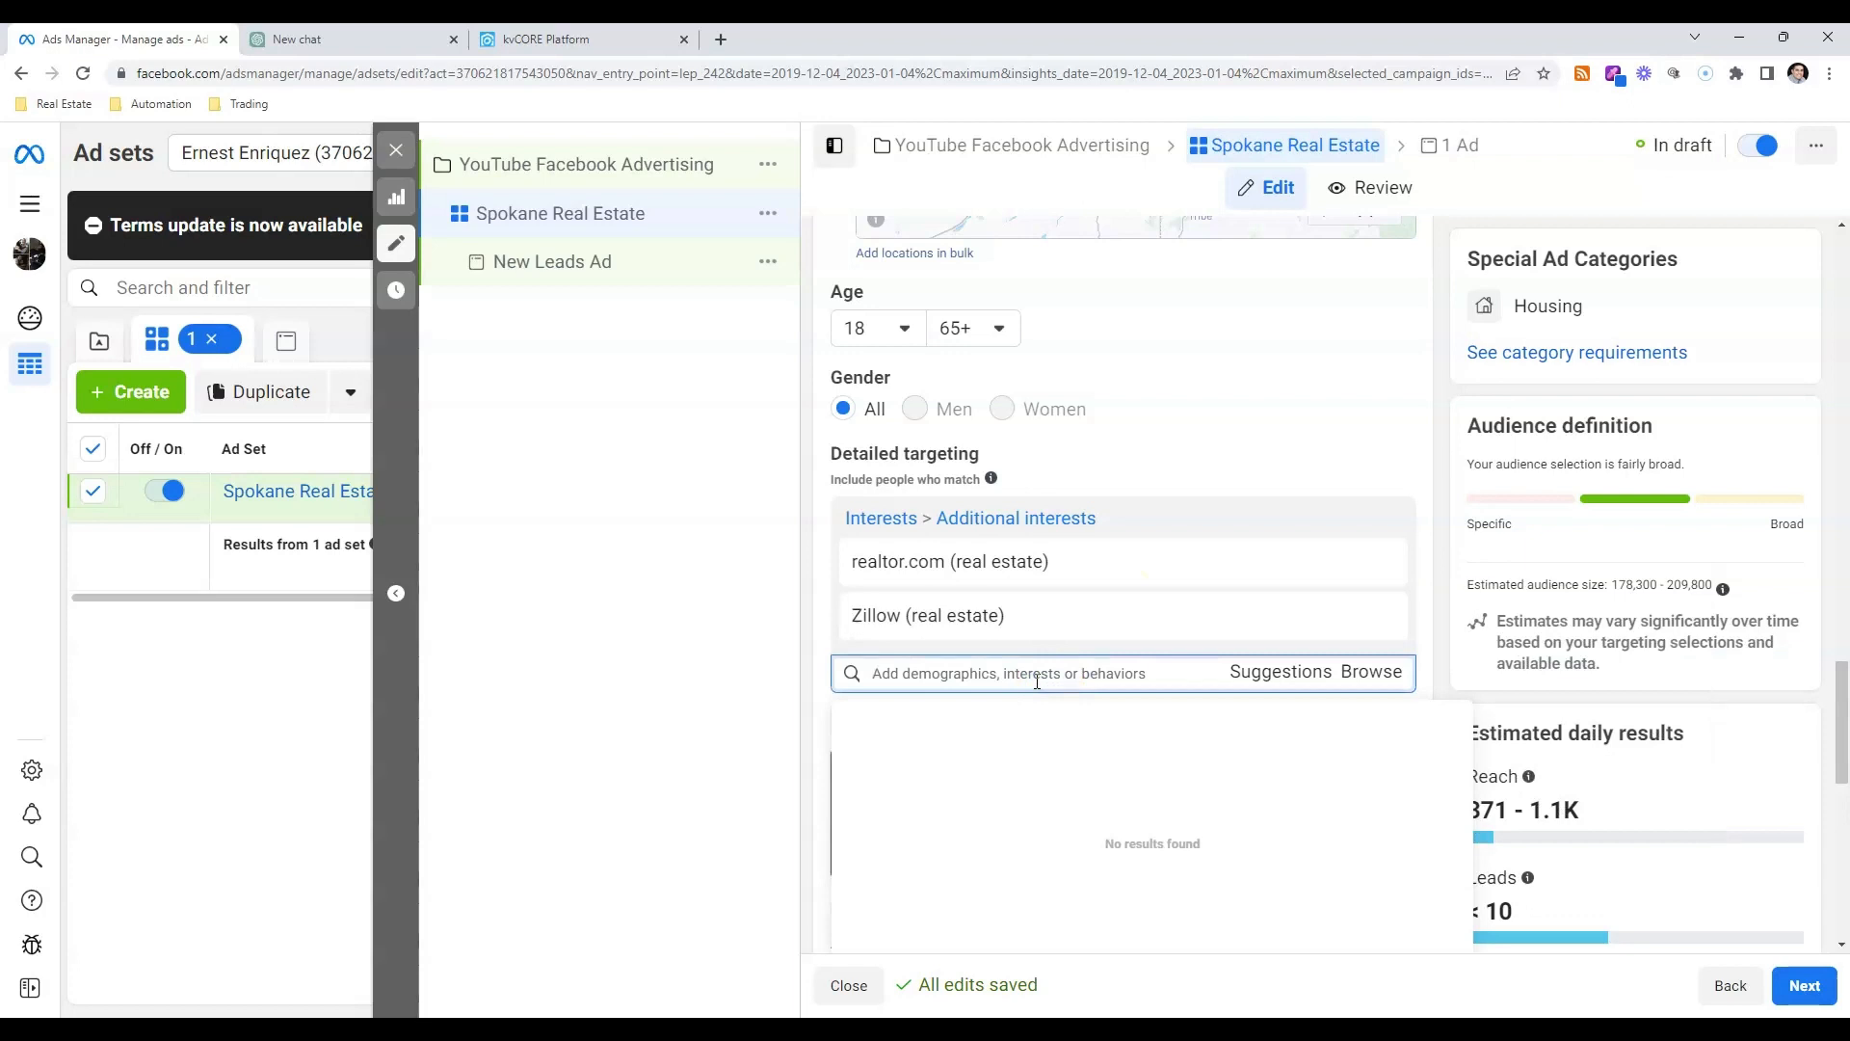
pyautogui.write('first time home buyer')
pyautogui.click(1096, 673)
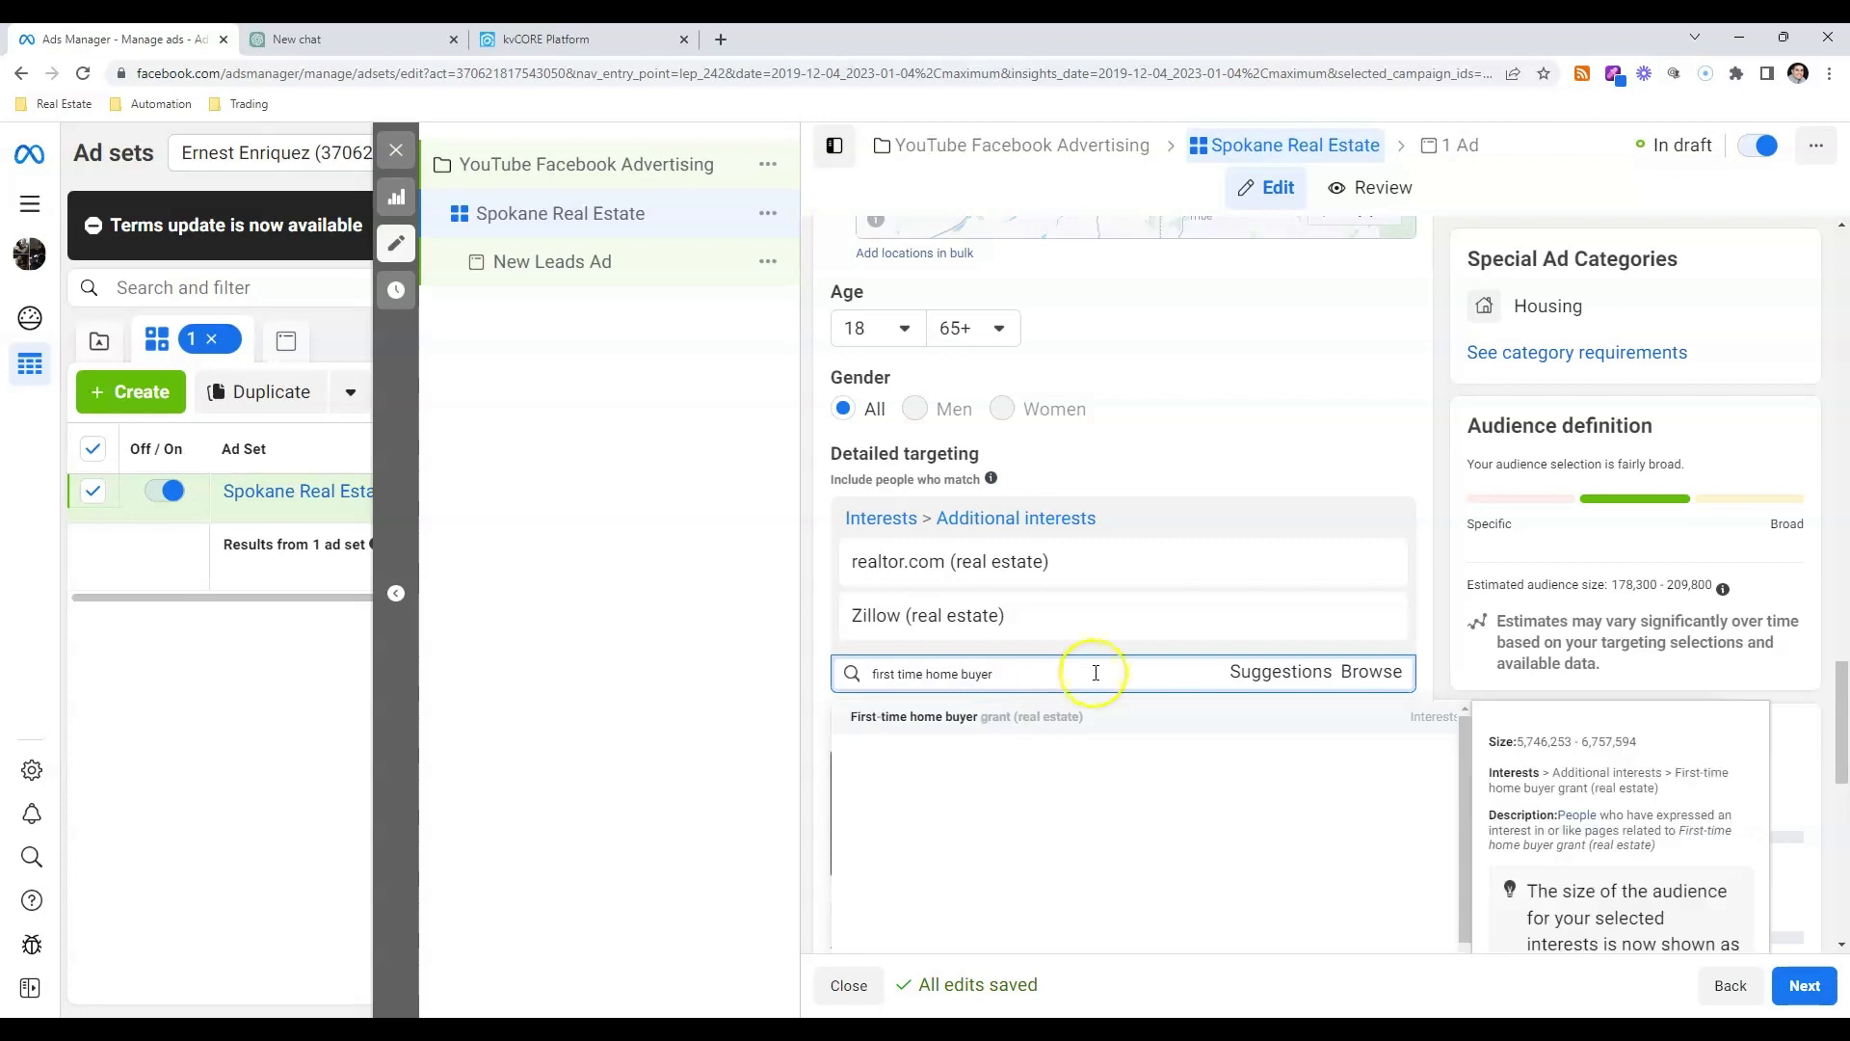
pyautogui.click(1059, 721)
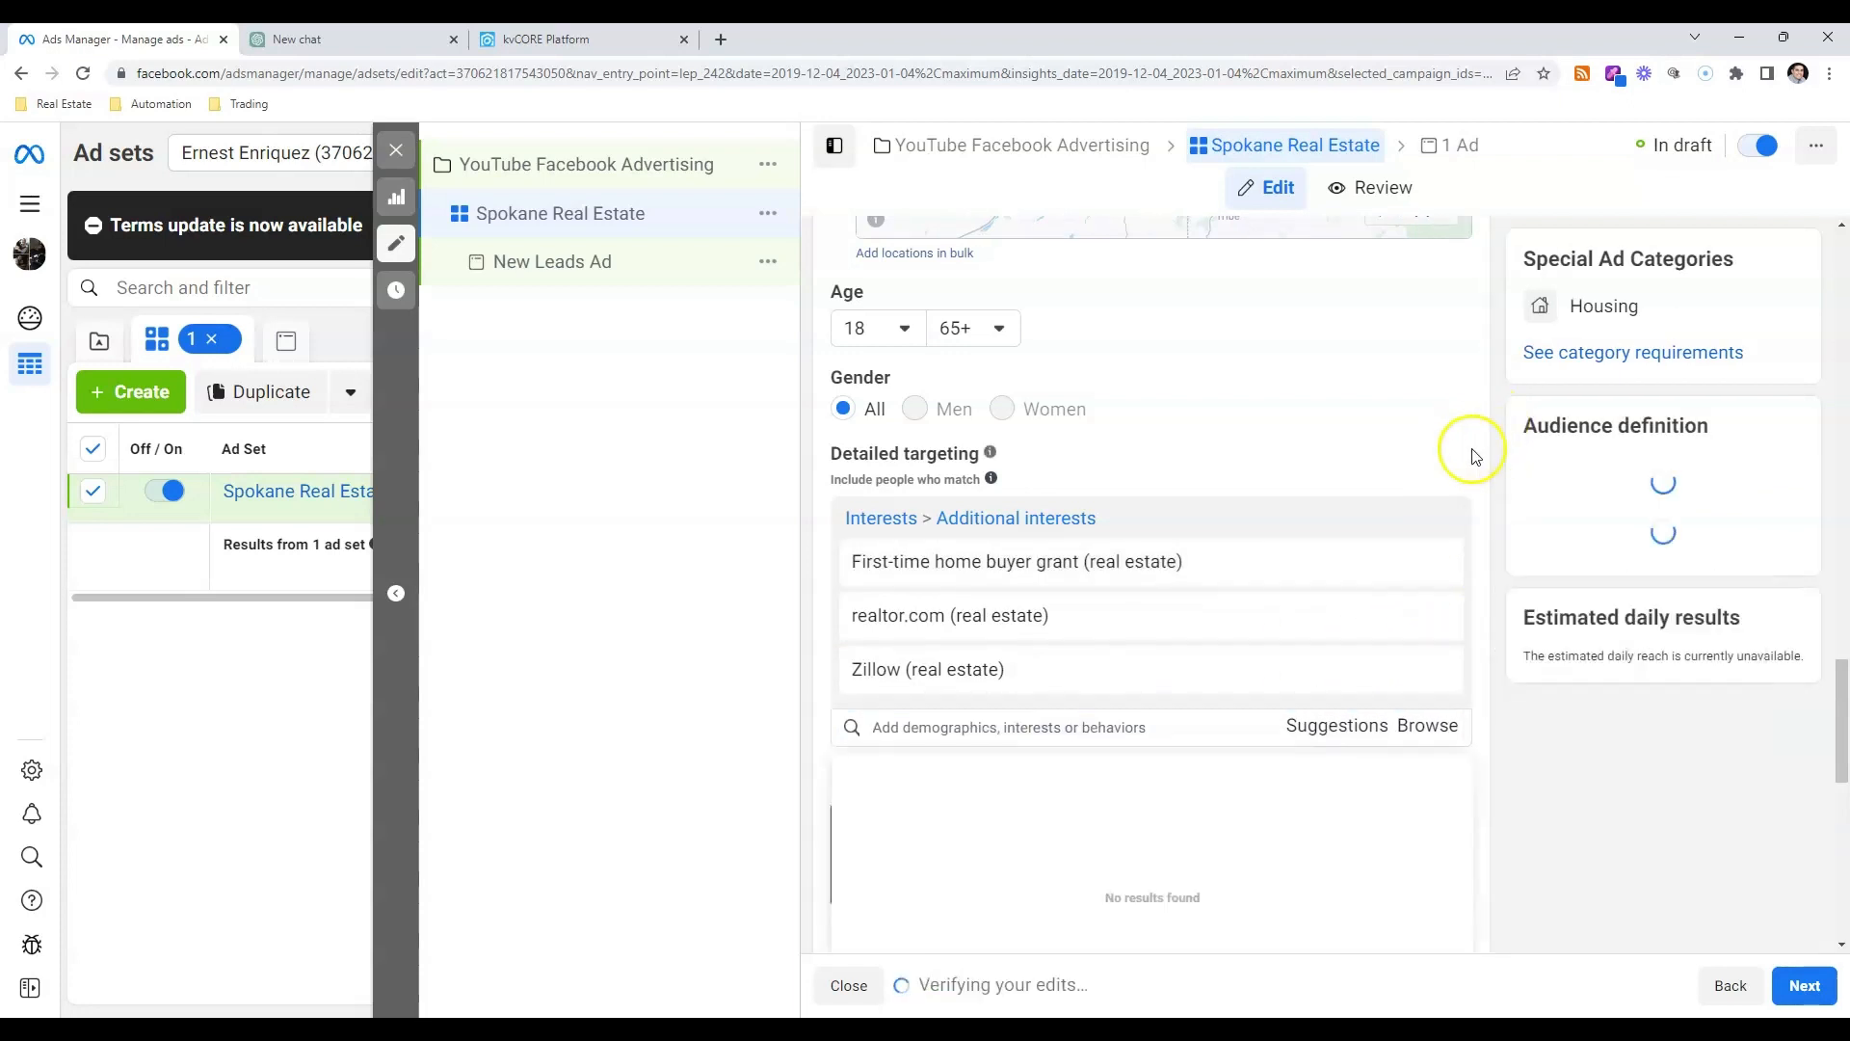
pyautogui.scroll(-3, 1495, 444)
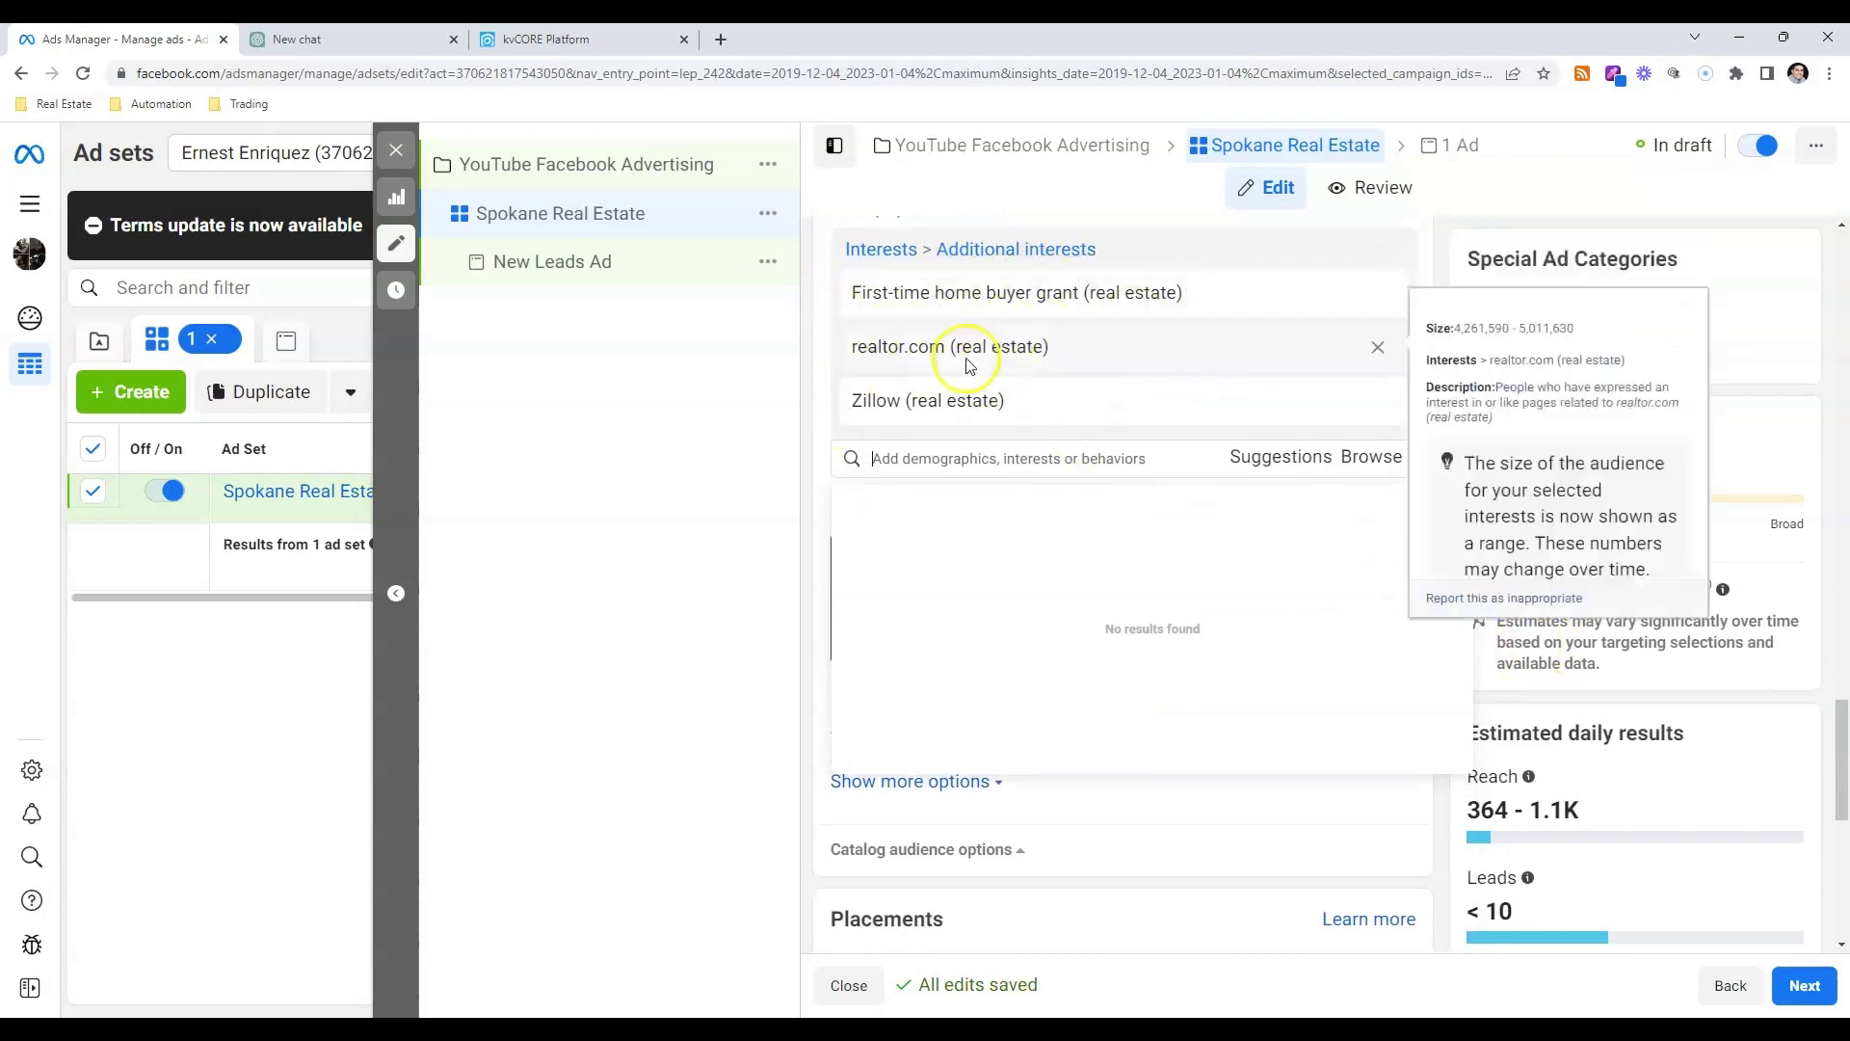
# - Check the estimated daily leads and remove the First-time home buyer grant interest from the detailed targeting
pyautogui.click(969, 453)
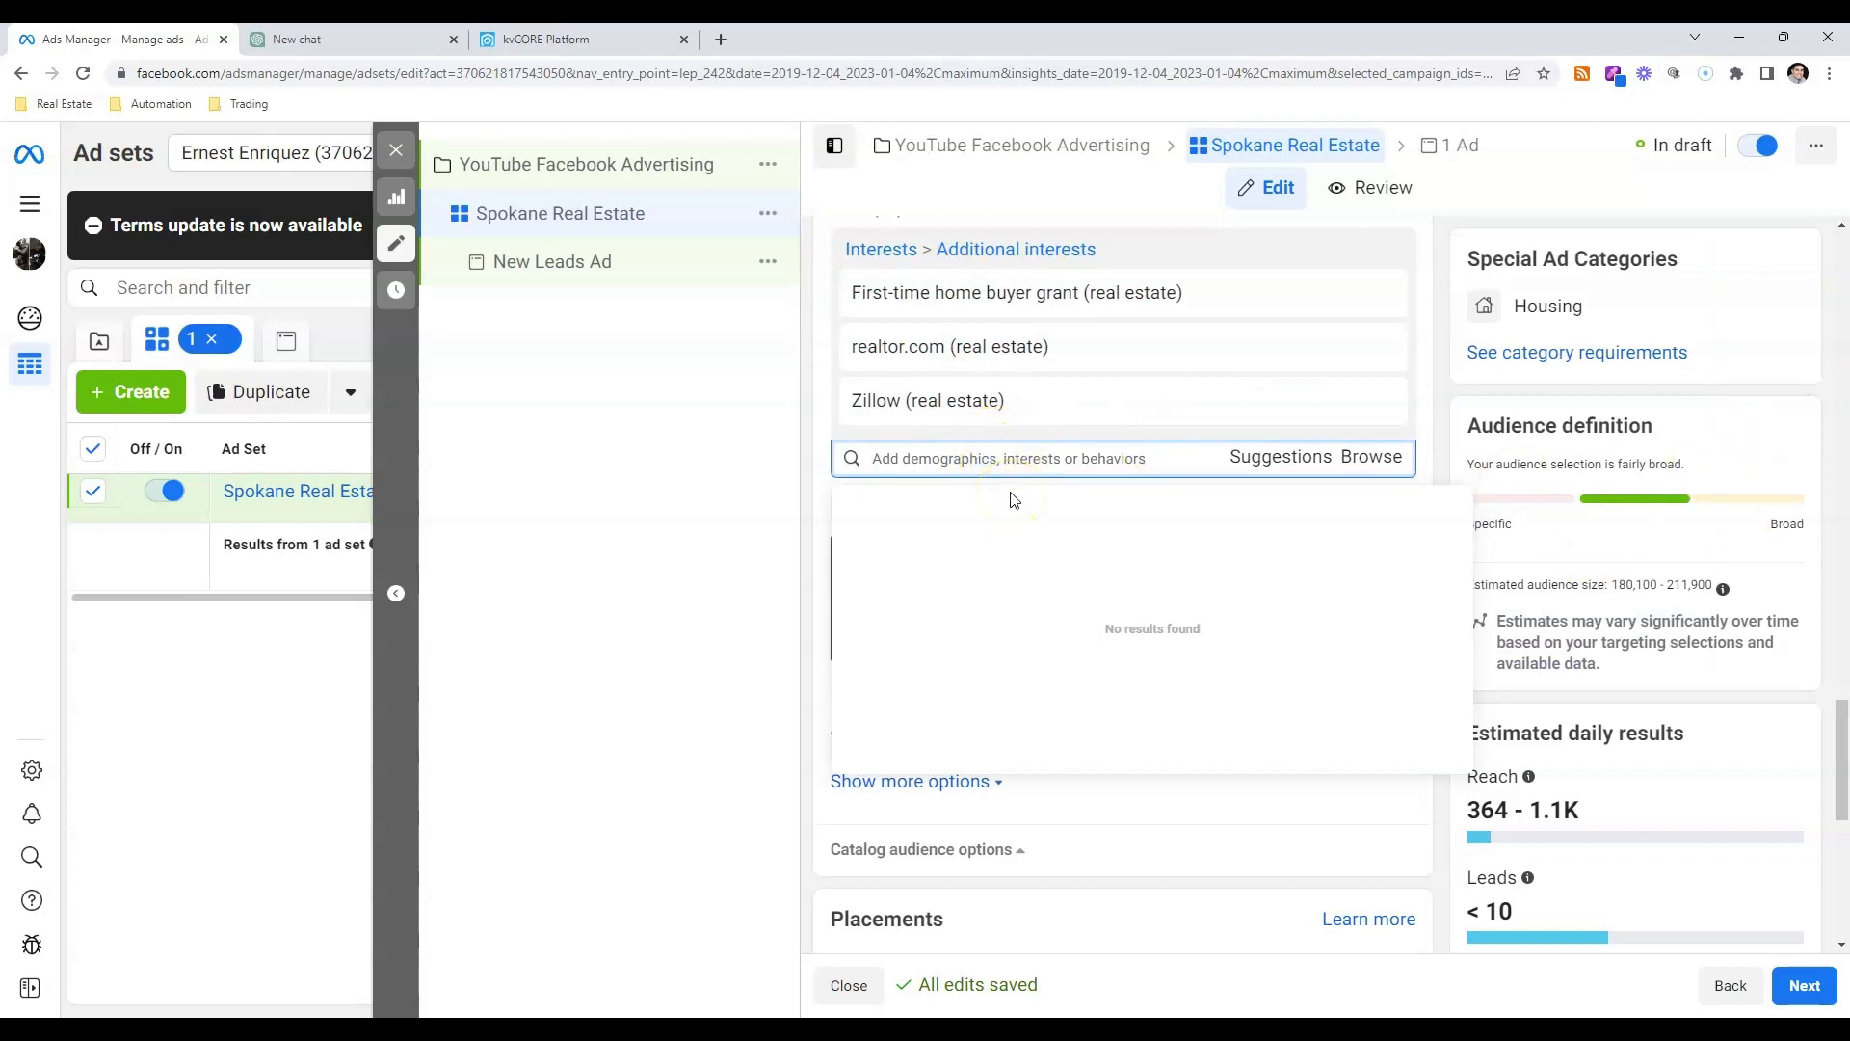
pyautogui.scroll(-1, 1648, 699)
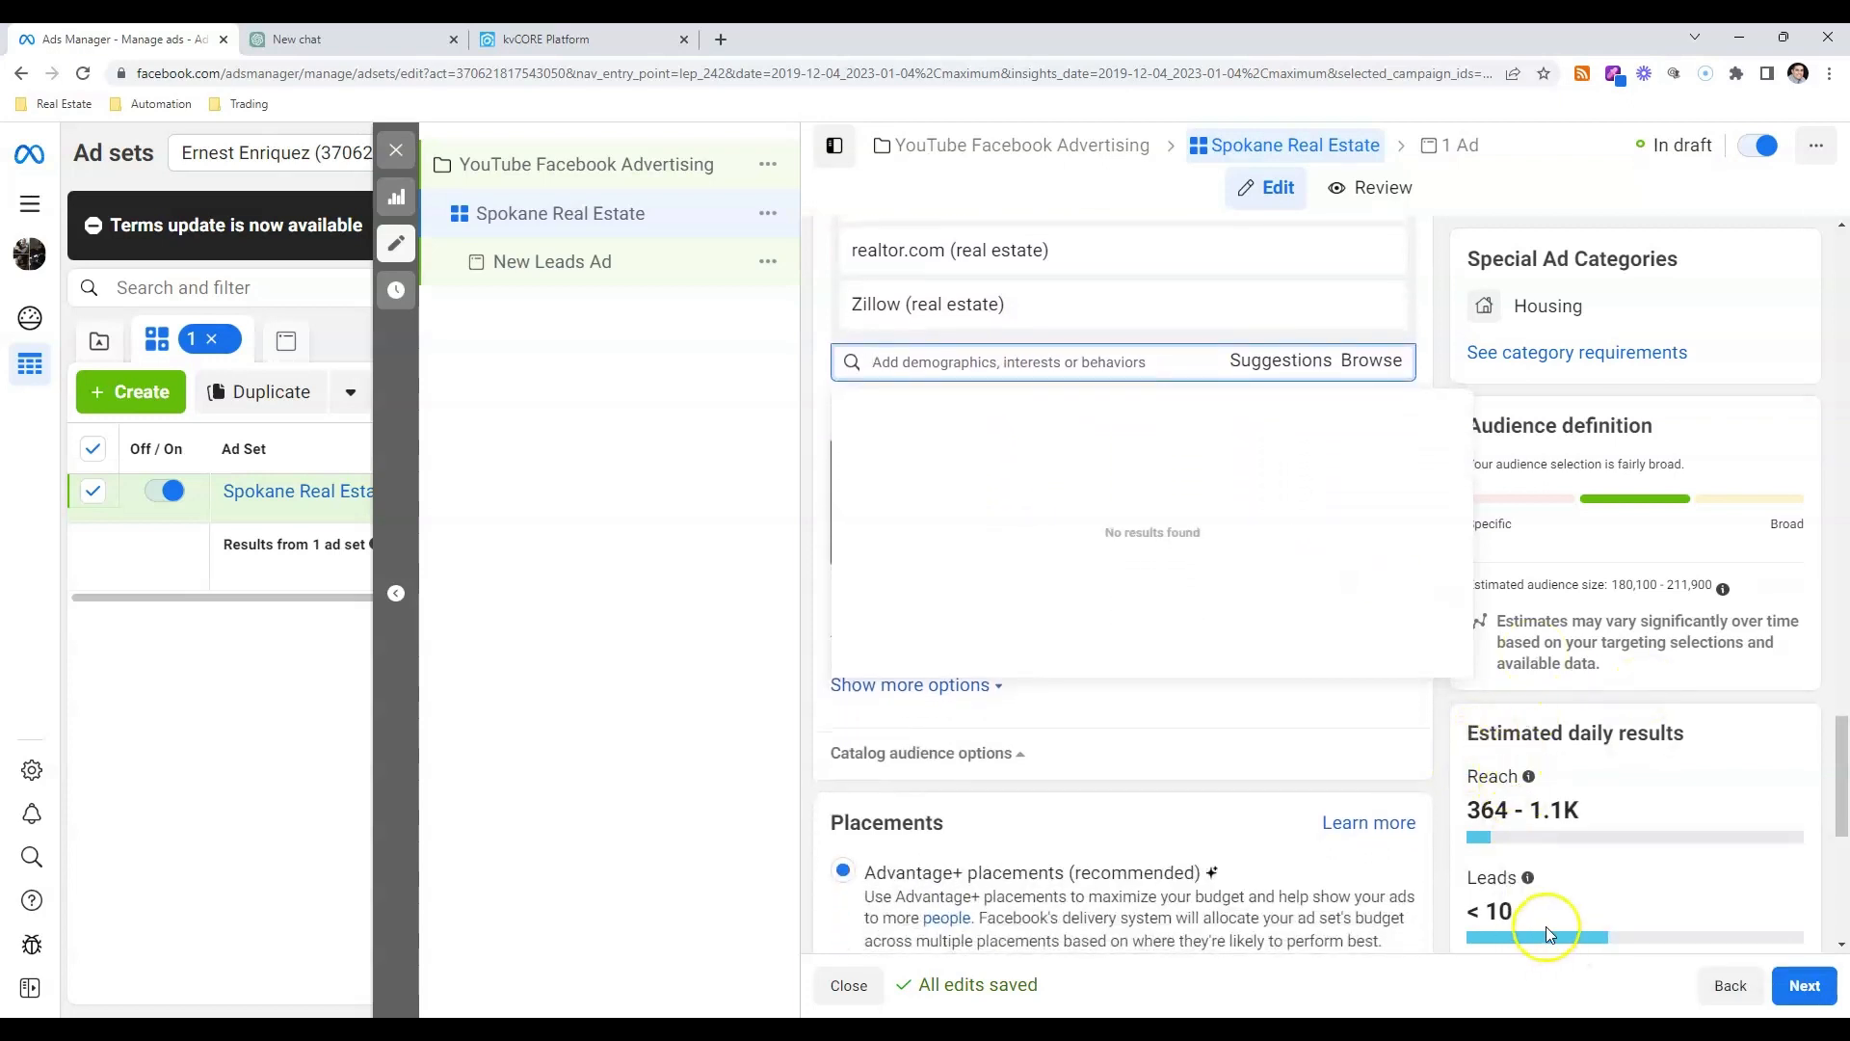
pyautogui.moveTo(1478, 911); pyautogui.dragTo(1501, 907)
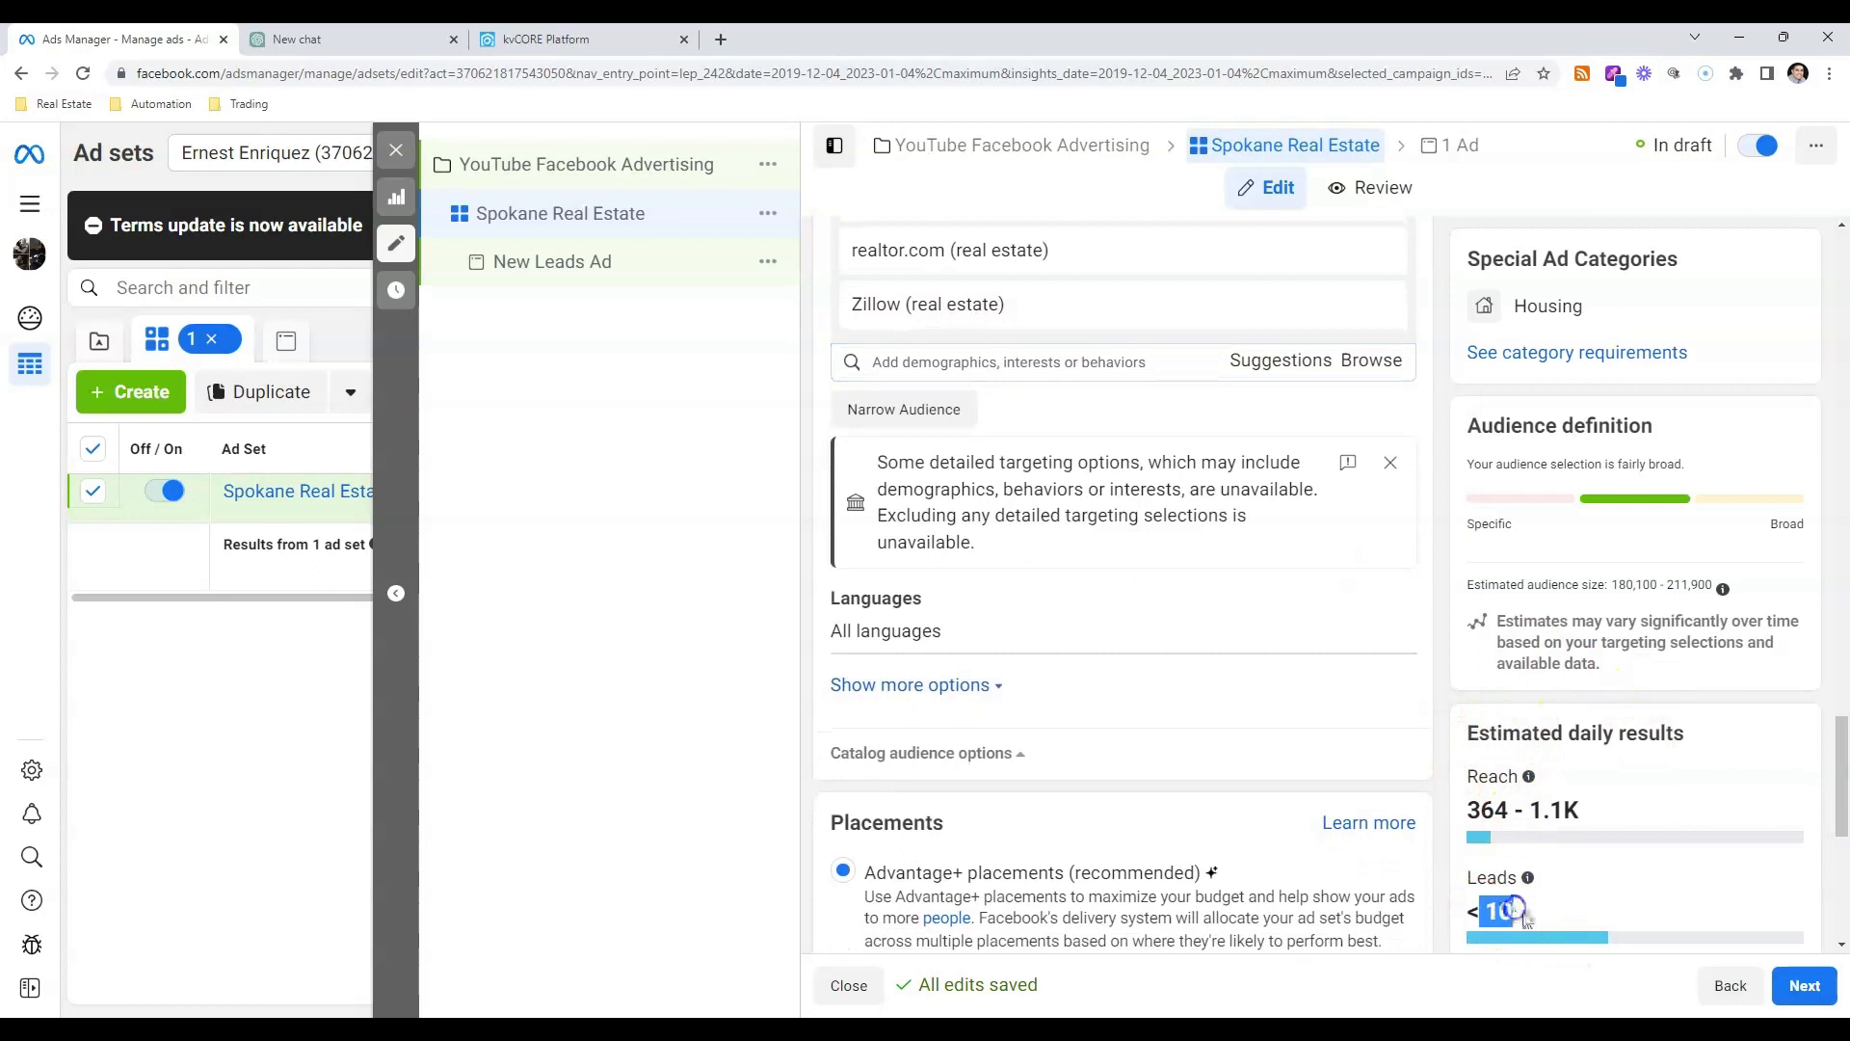
pyautogui.scroll(2, 1243, 674)
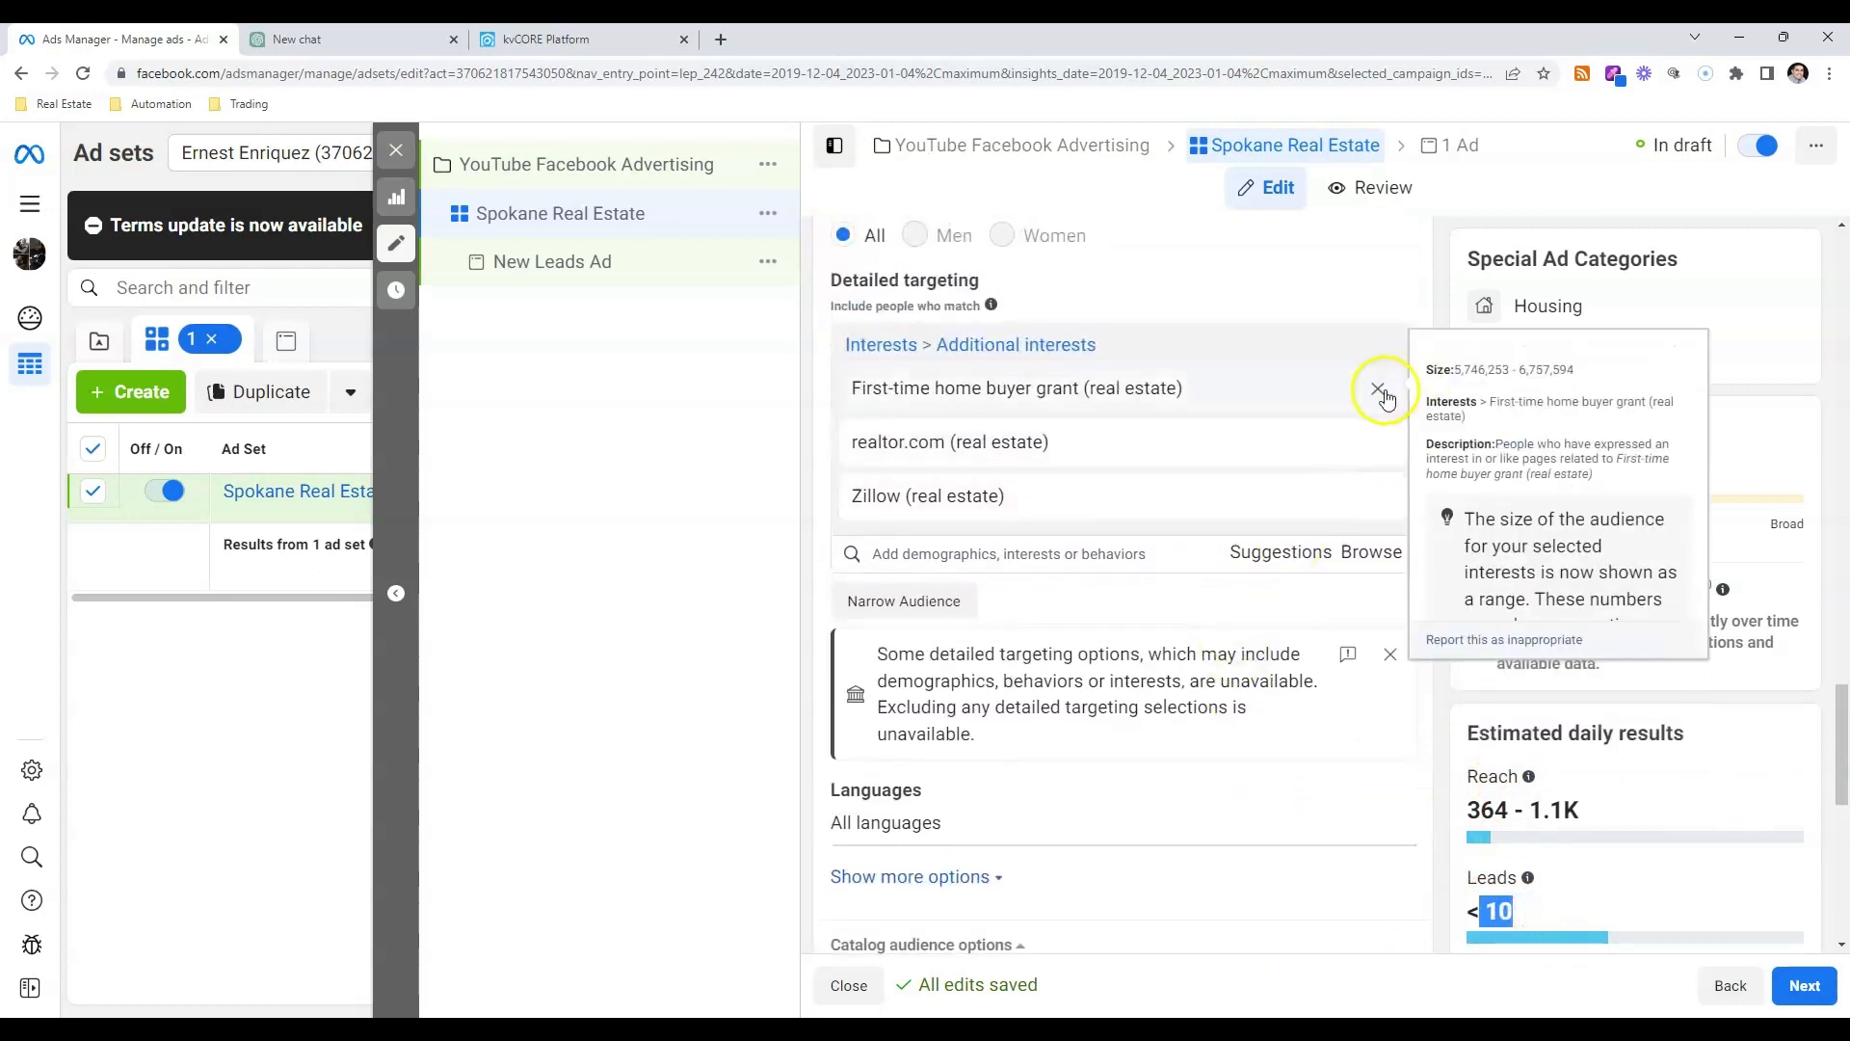
pyautogui.click(1382, 389)
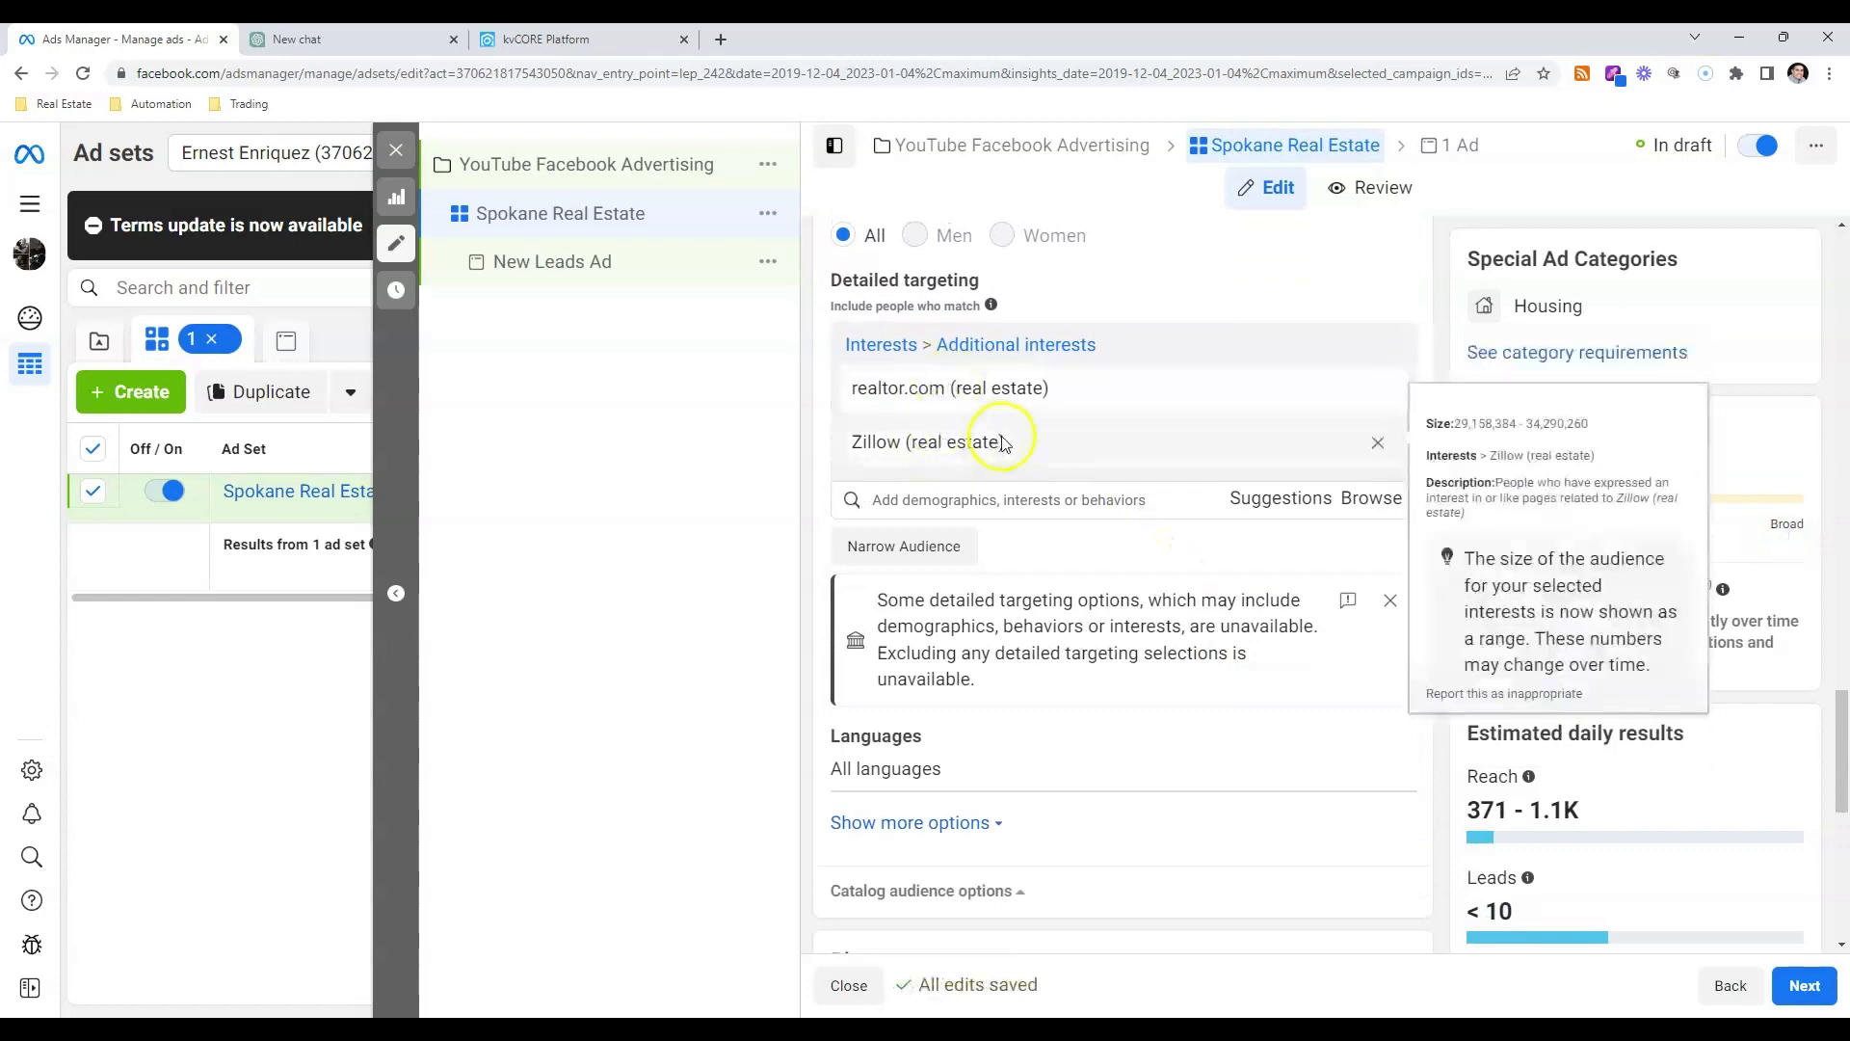
# - Look over the ad set's placements and its optimization and delivery settings, and continue to the New Leads Ad
pyautogui.scroll(-6, 1109, 462)
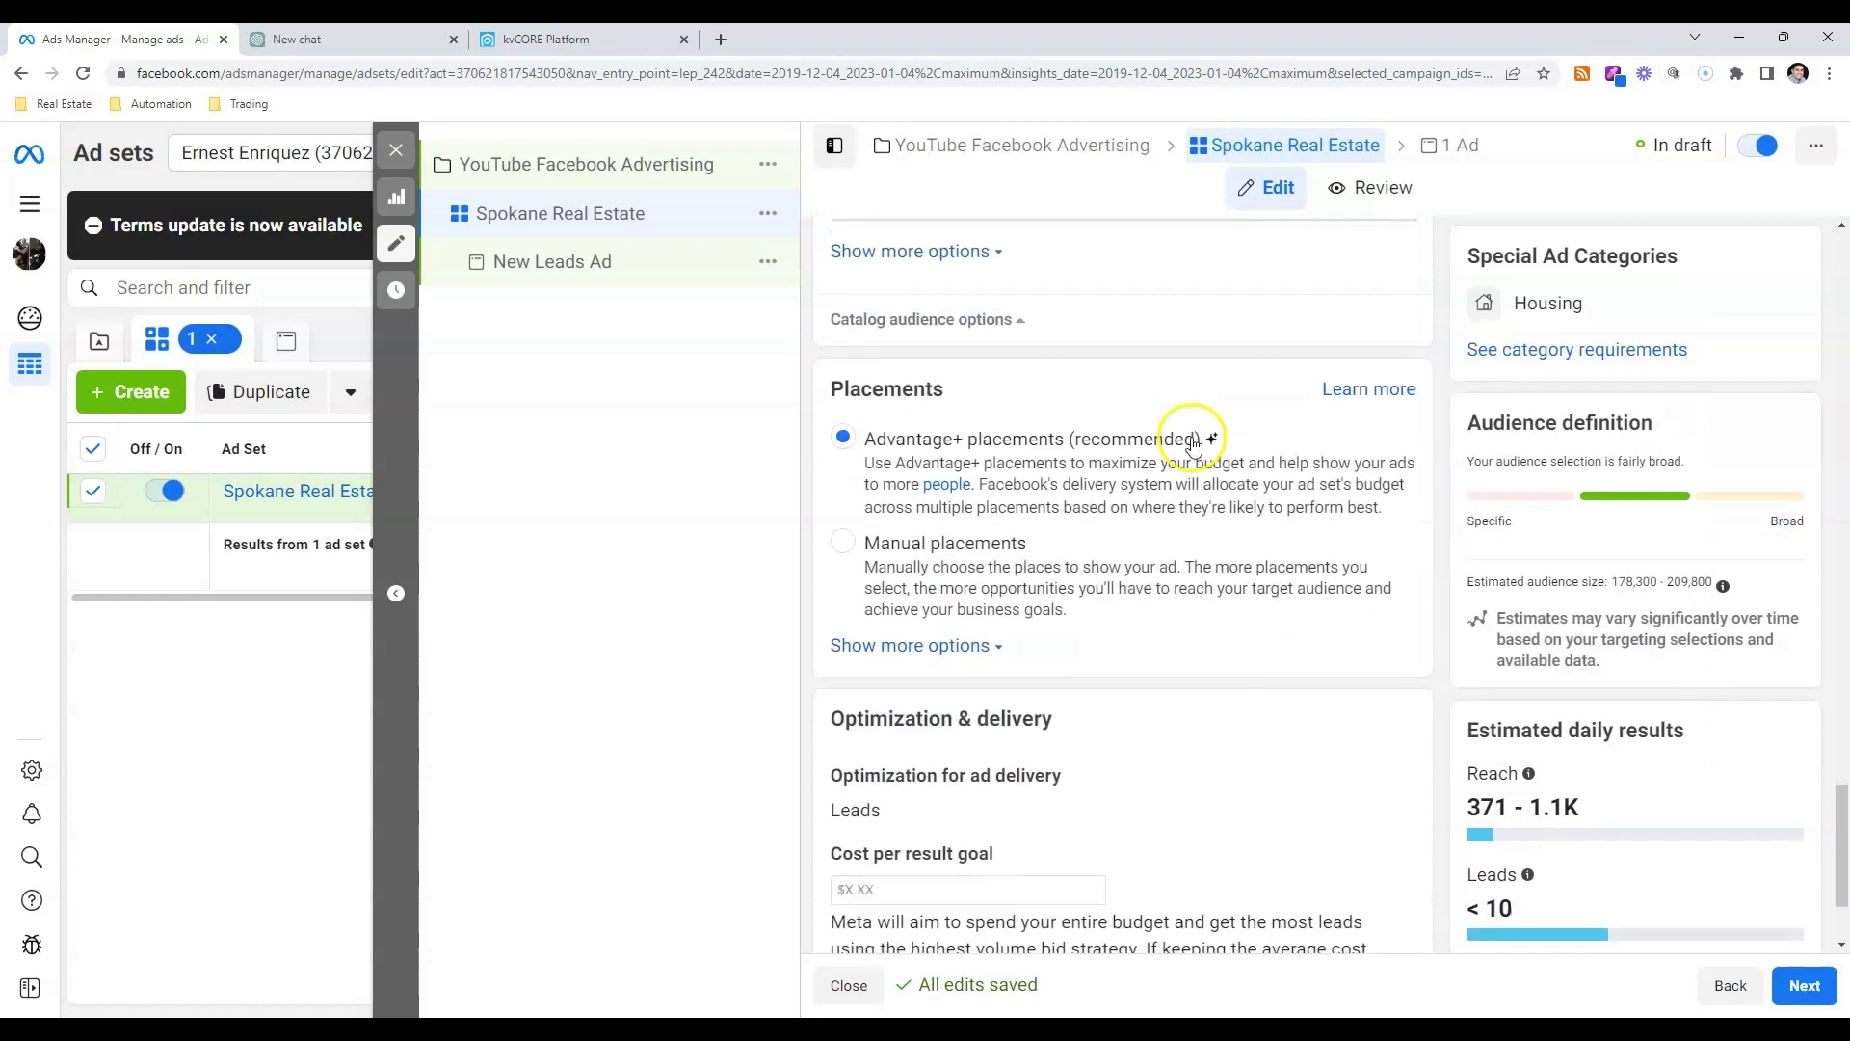
pyautogui.scroll(-2, 1195, 445)
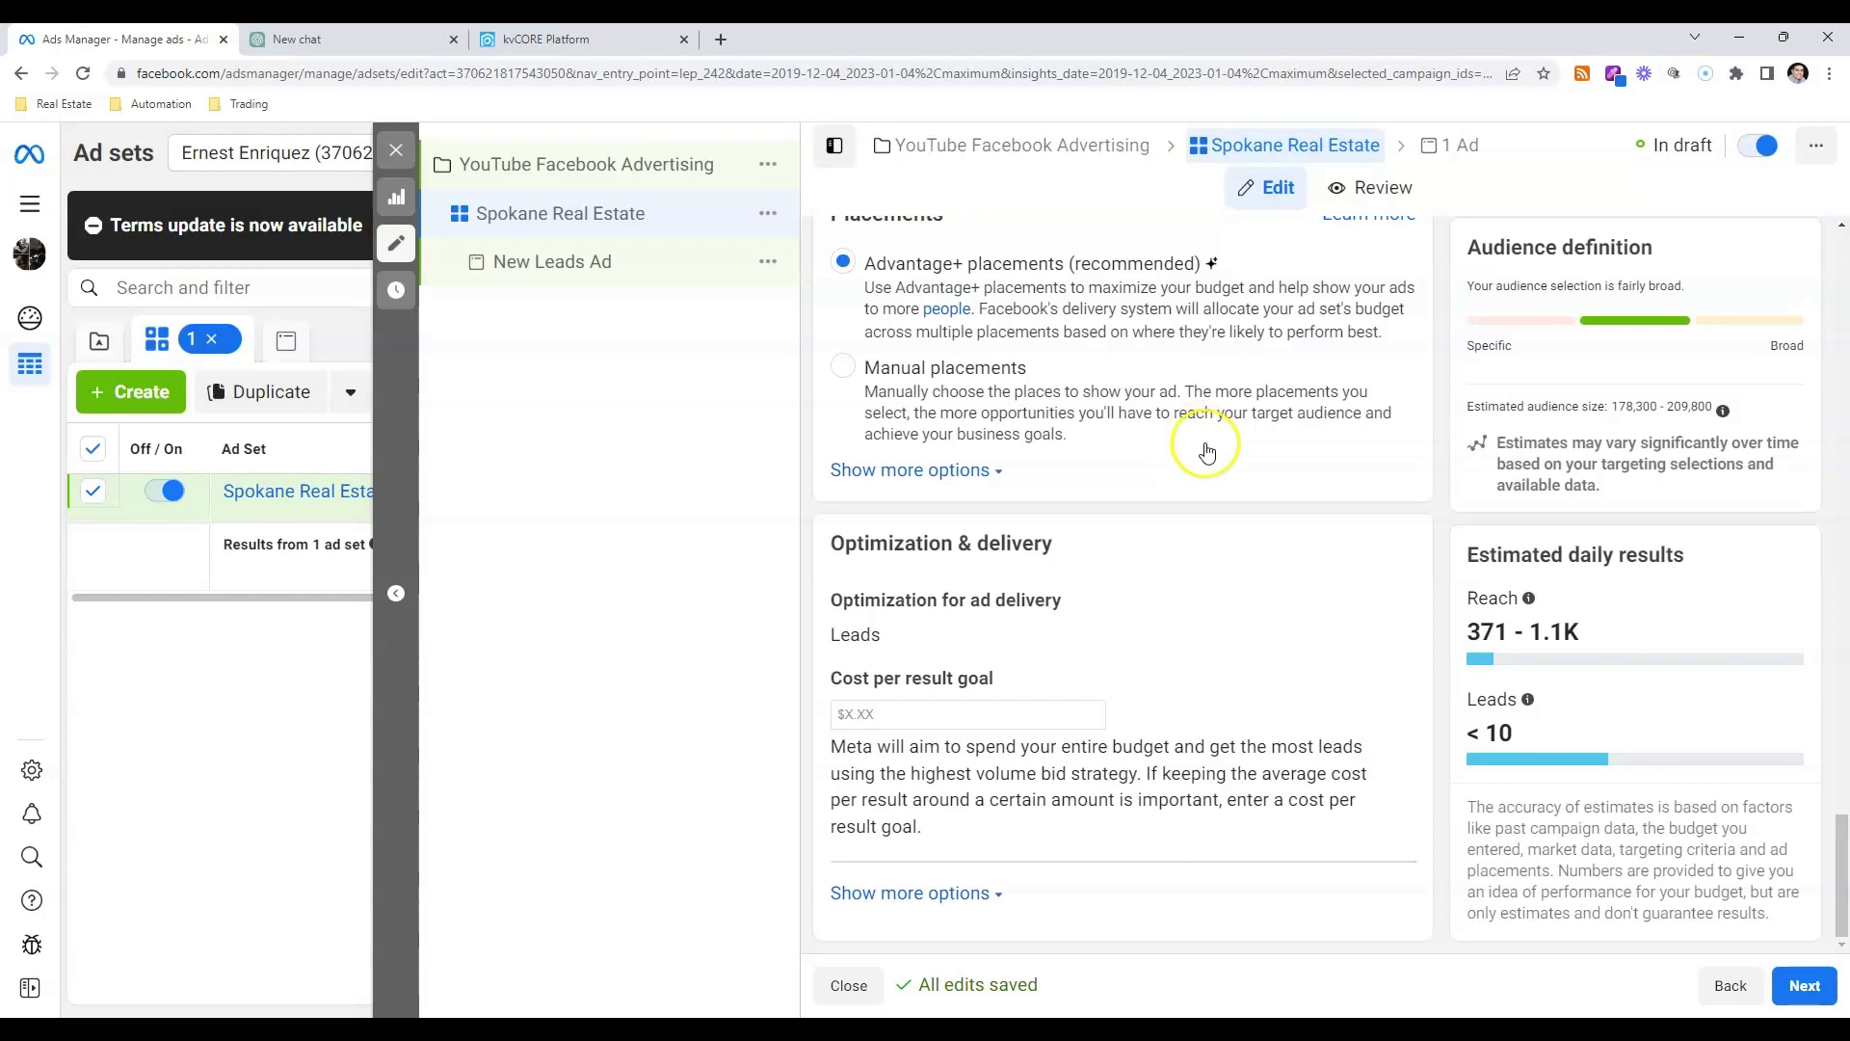
pyautogui.scroll(3, 1301, 487)
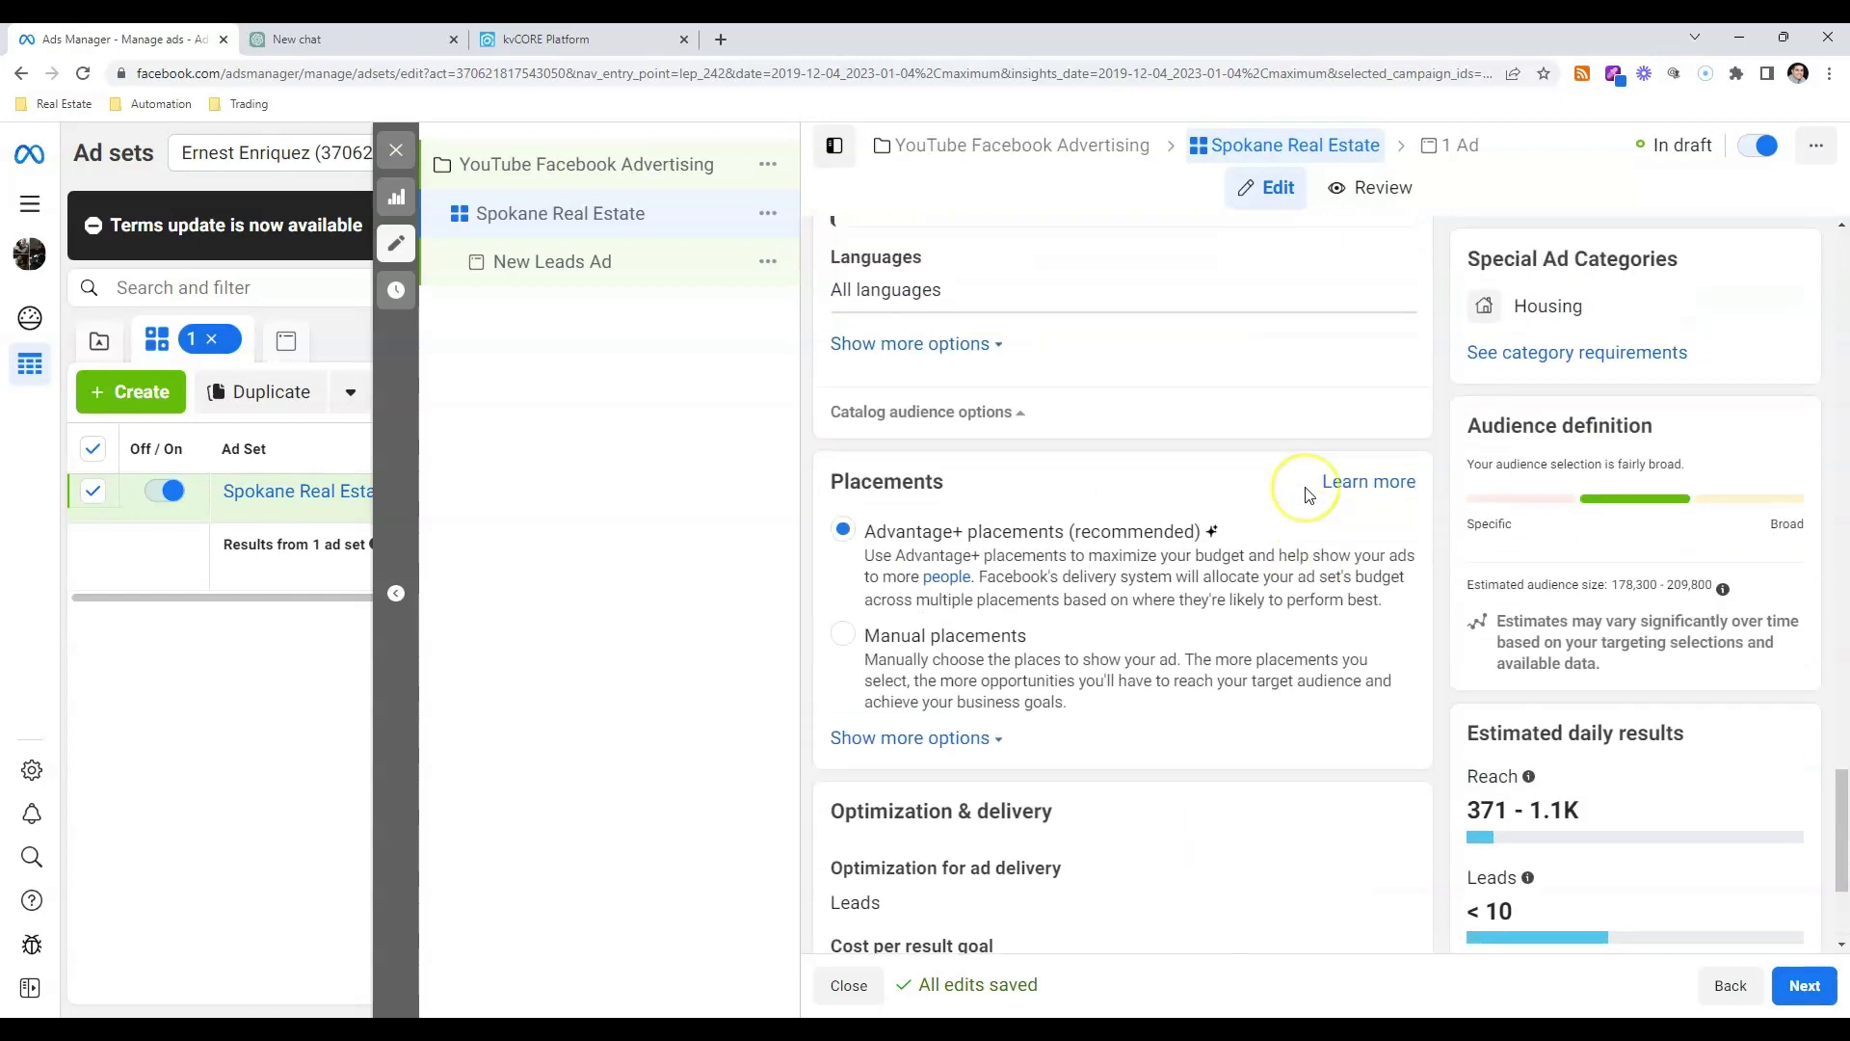
pyautogui.scroll(-3, 1307, 494)
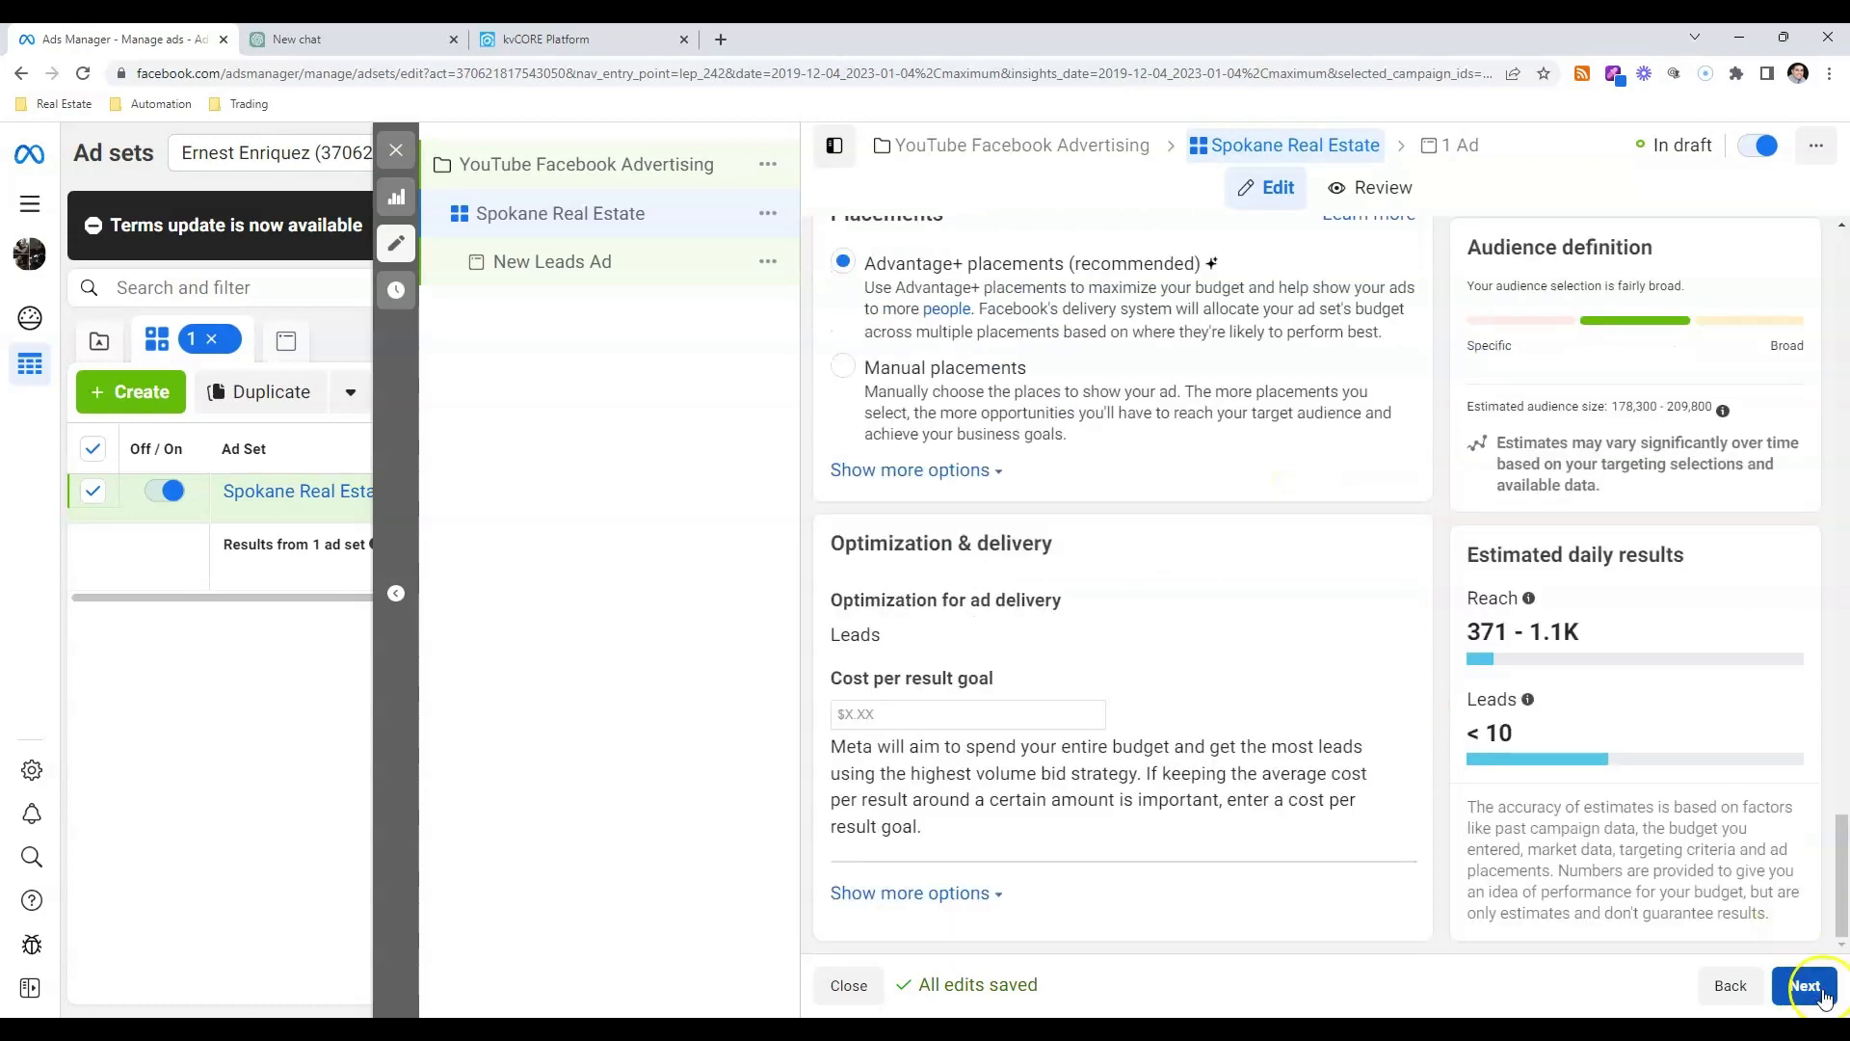
pyautogui.click(1805, 985)
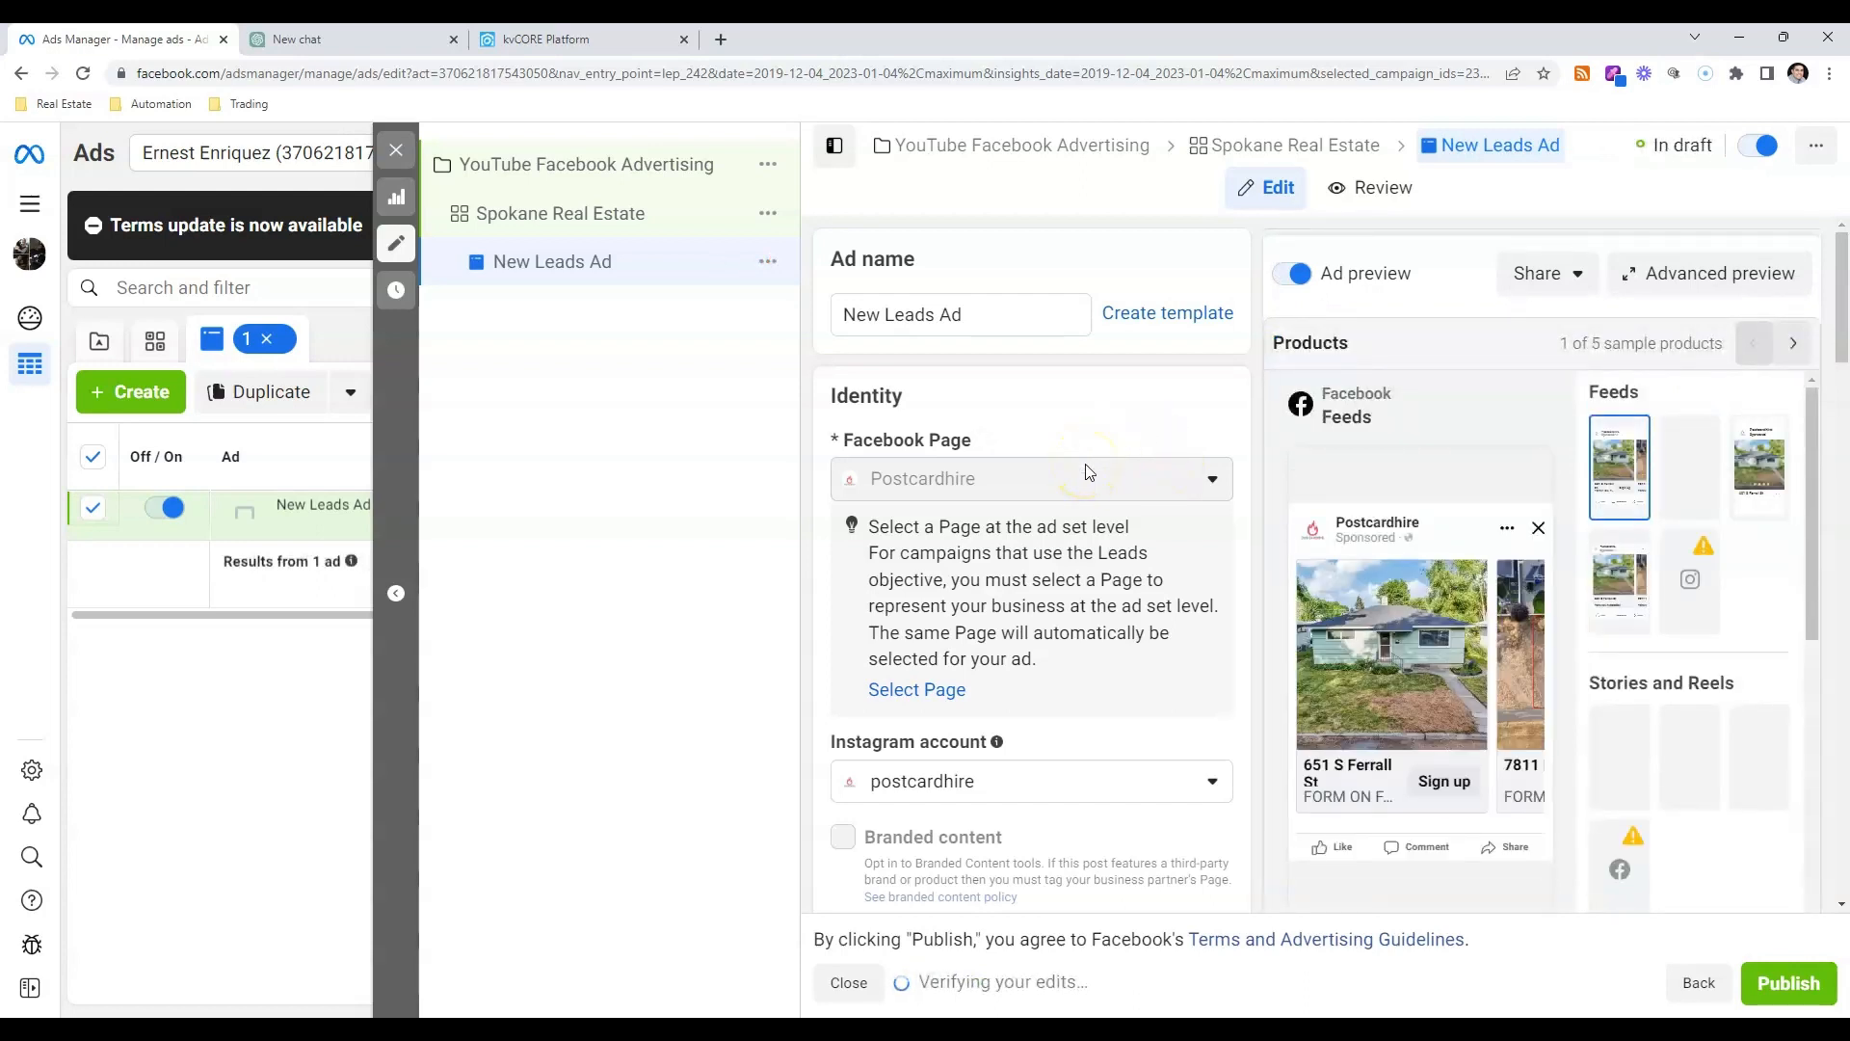
# - View the ad's expanded Mobile Feed preview and close it
pyautogui.scroll(-2, 1118, 661)
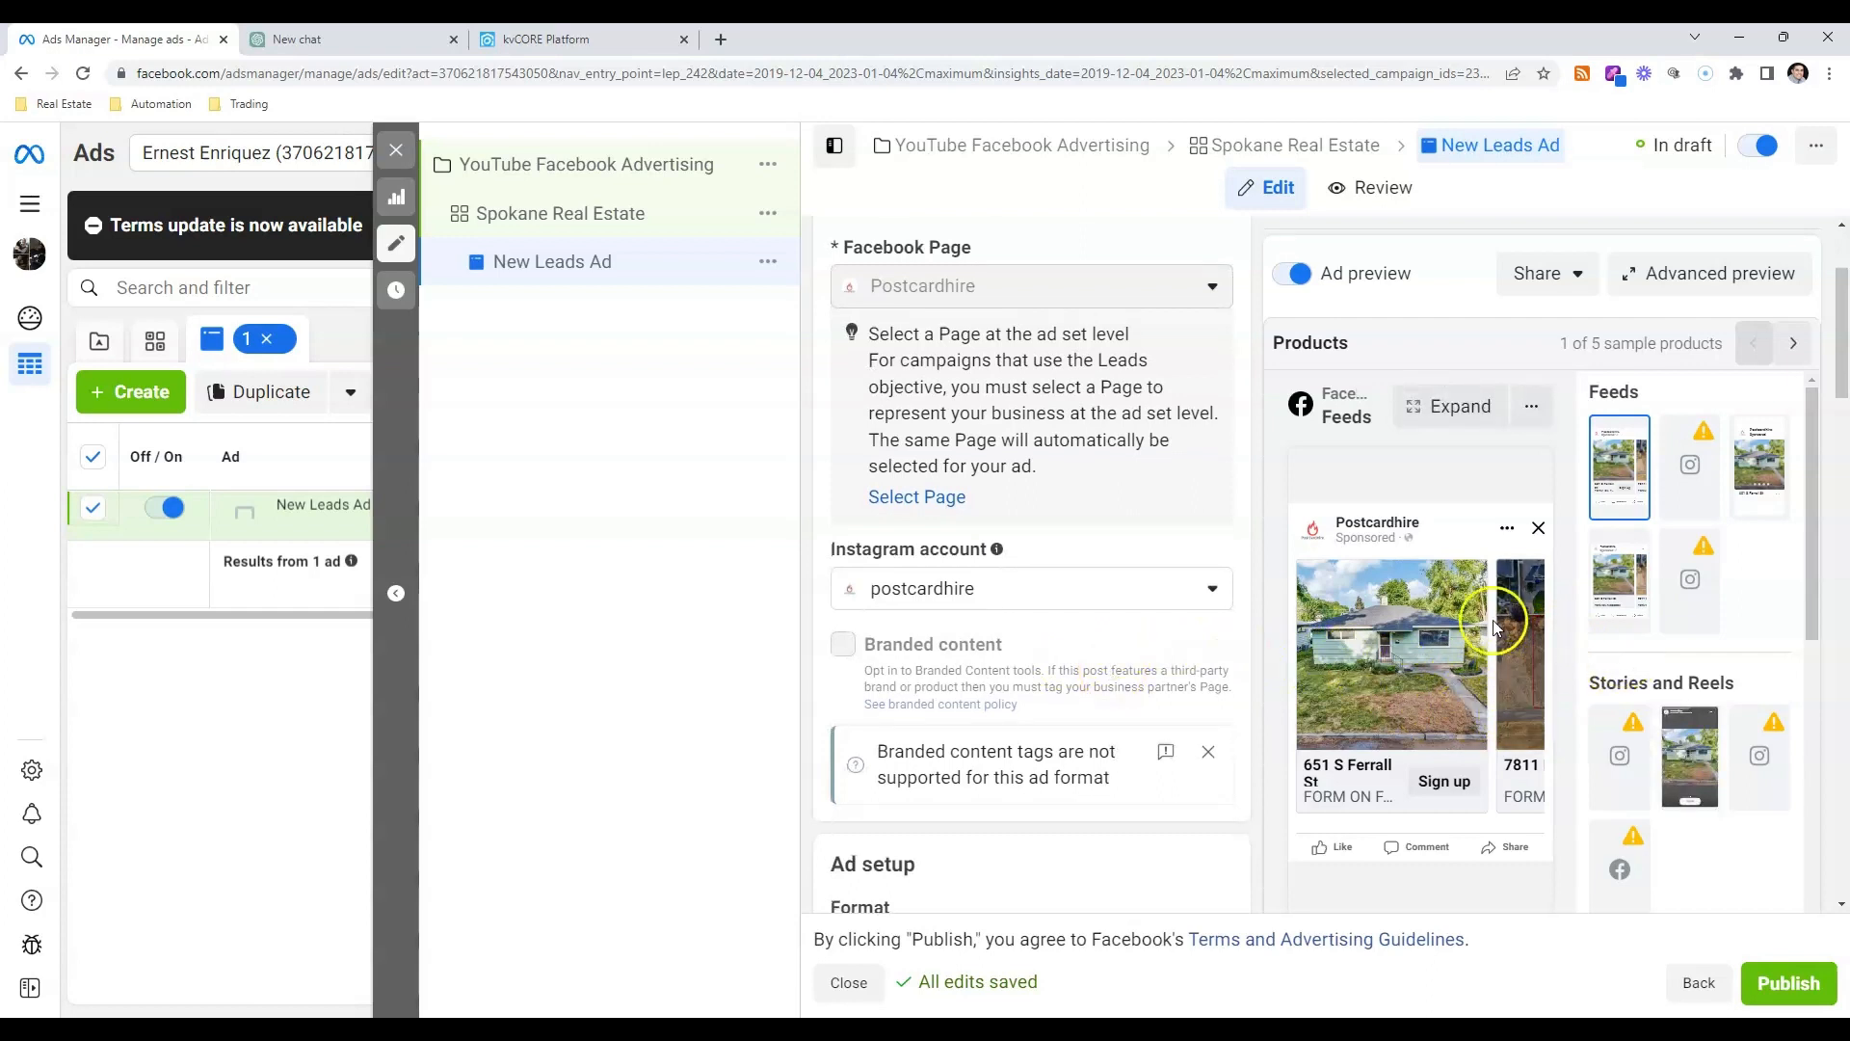
pyautogui.click(1463, 409)
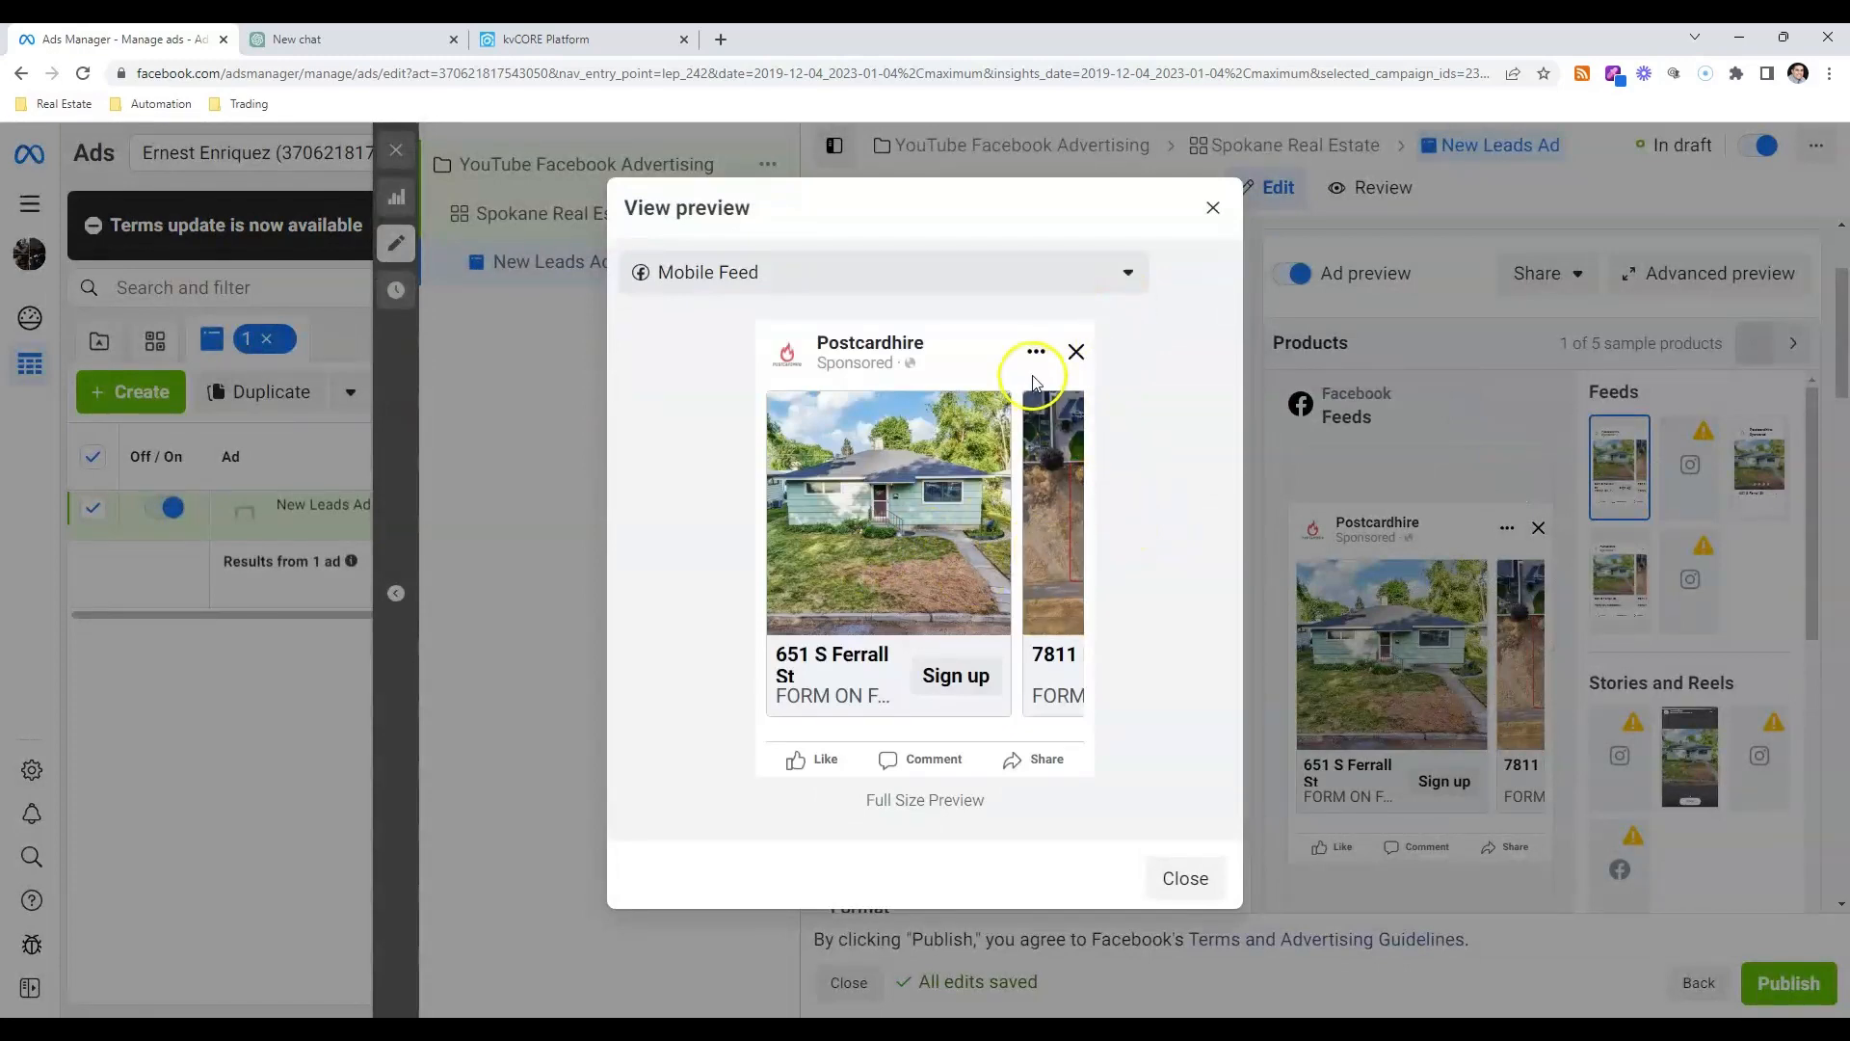
pyautogui.click(1212, 209)
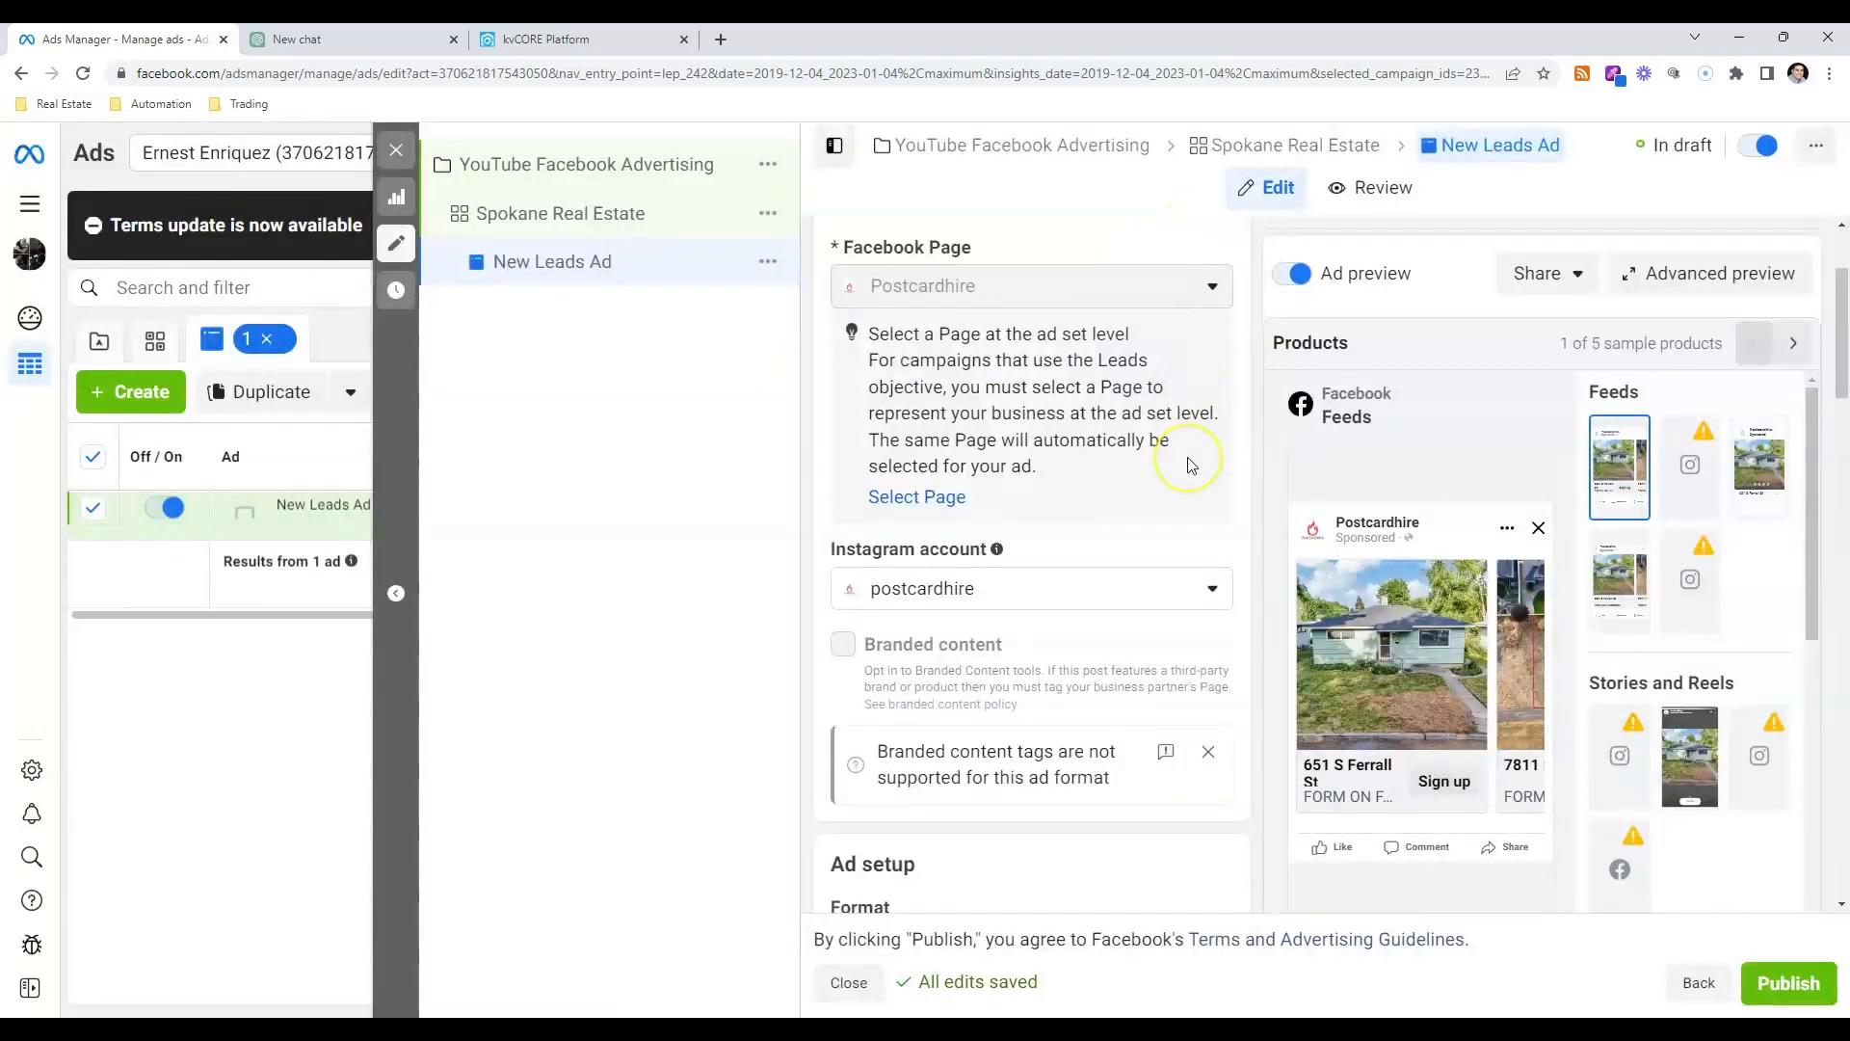
# - Look over the ad's setup, carousel card creative, primary text, call to action and destination settings
pyautogui.scroll(-5, 1192, 466)
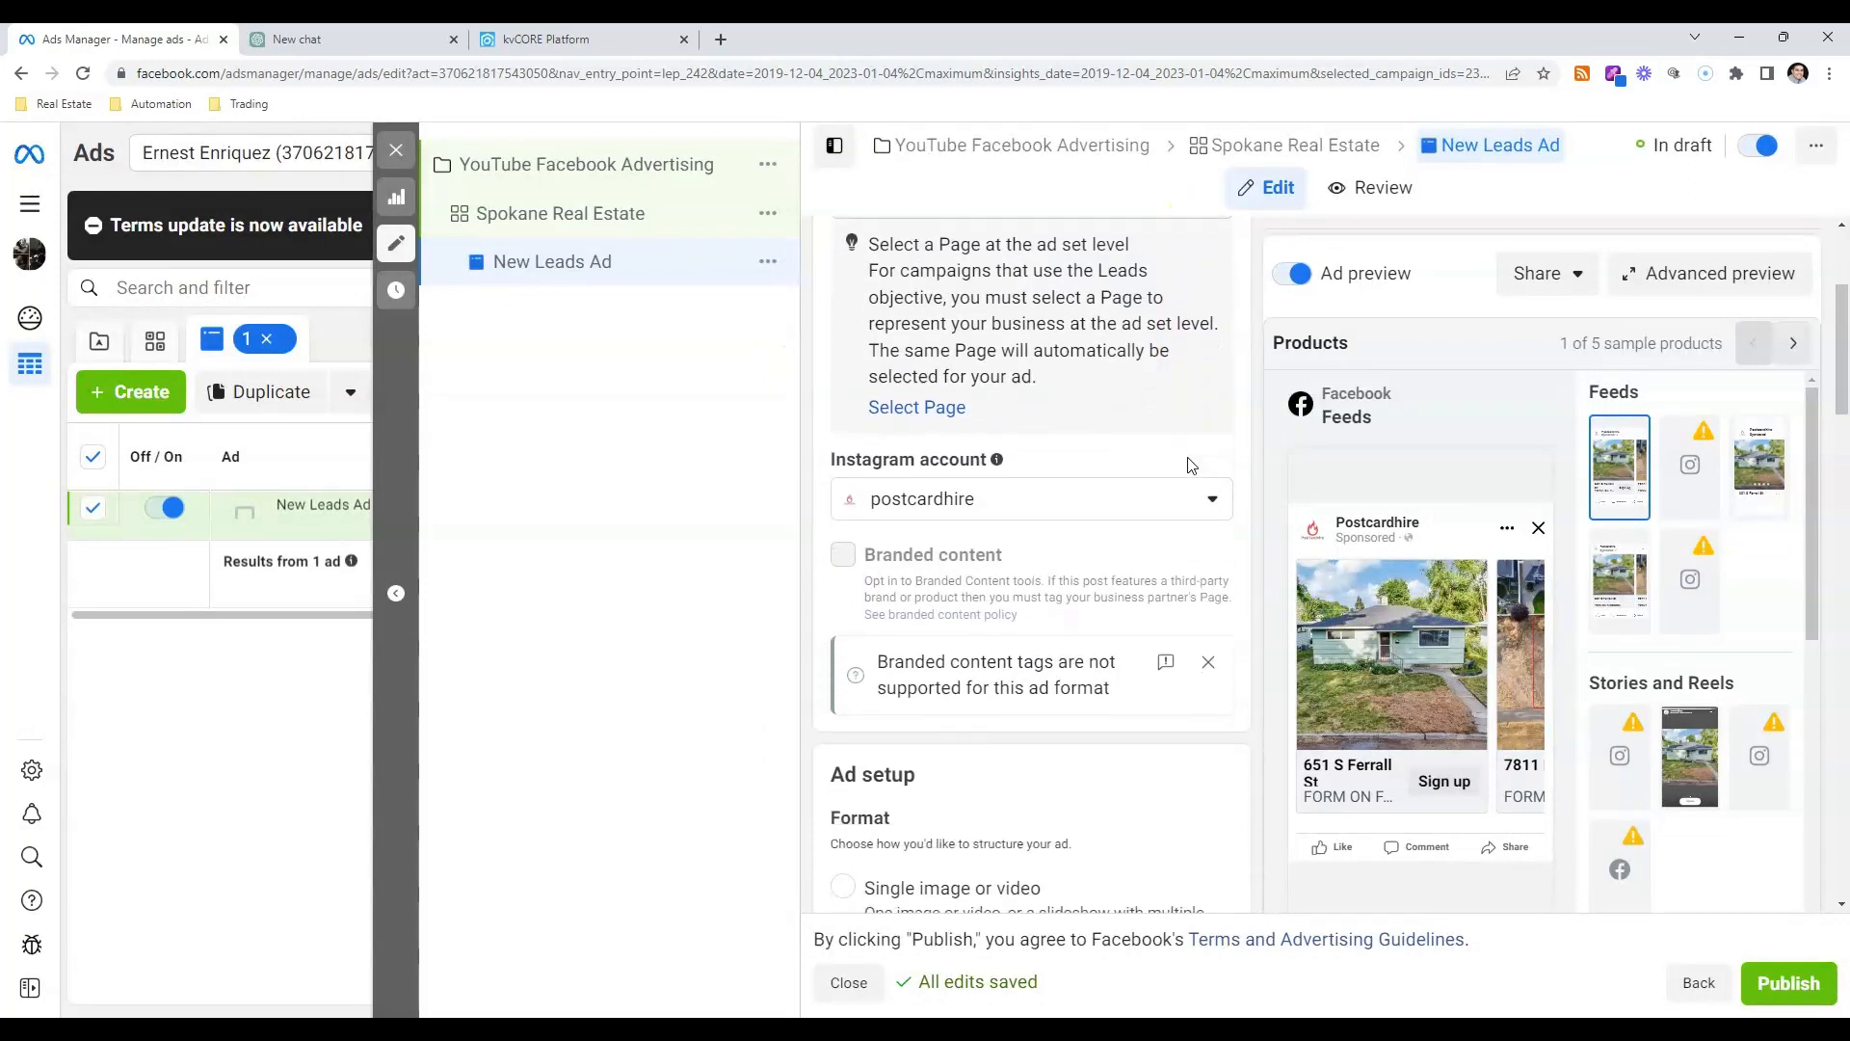
pyautogui.scroll(-12, 1192, 466)
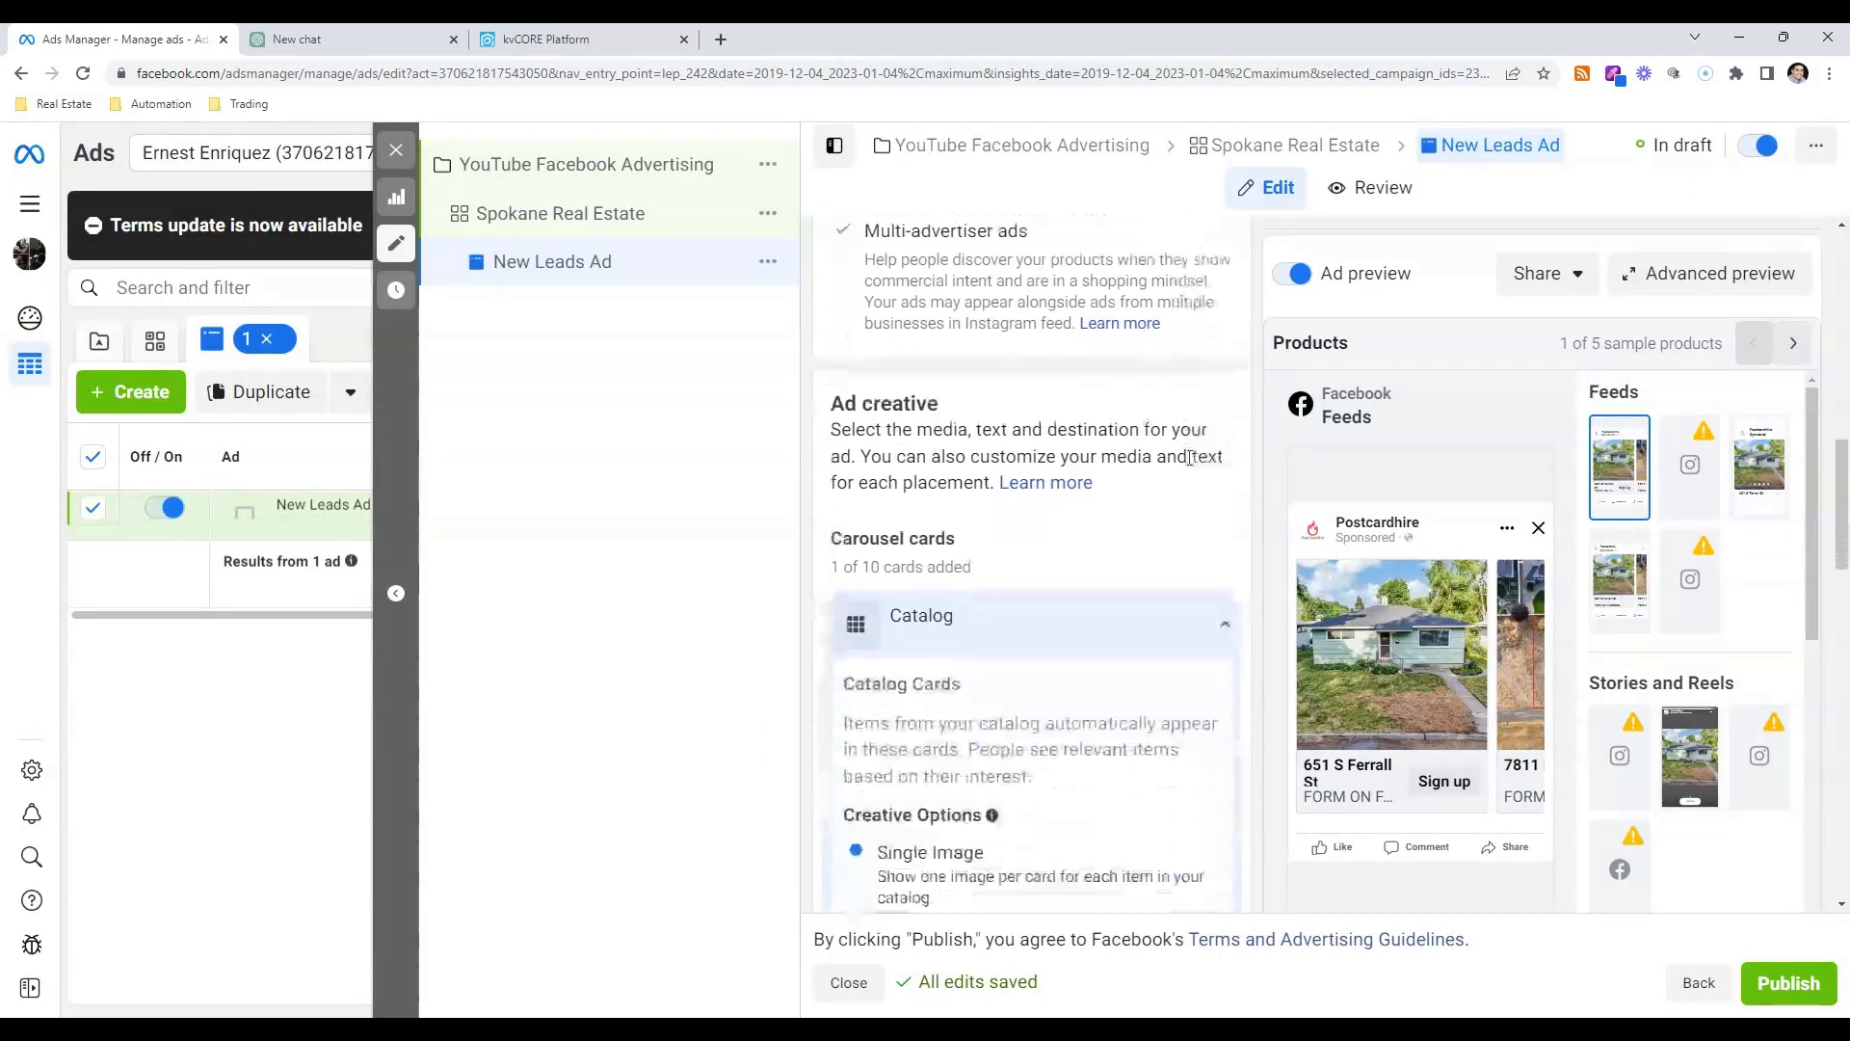
pyautogui.scroll(-5, 1192, 465)
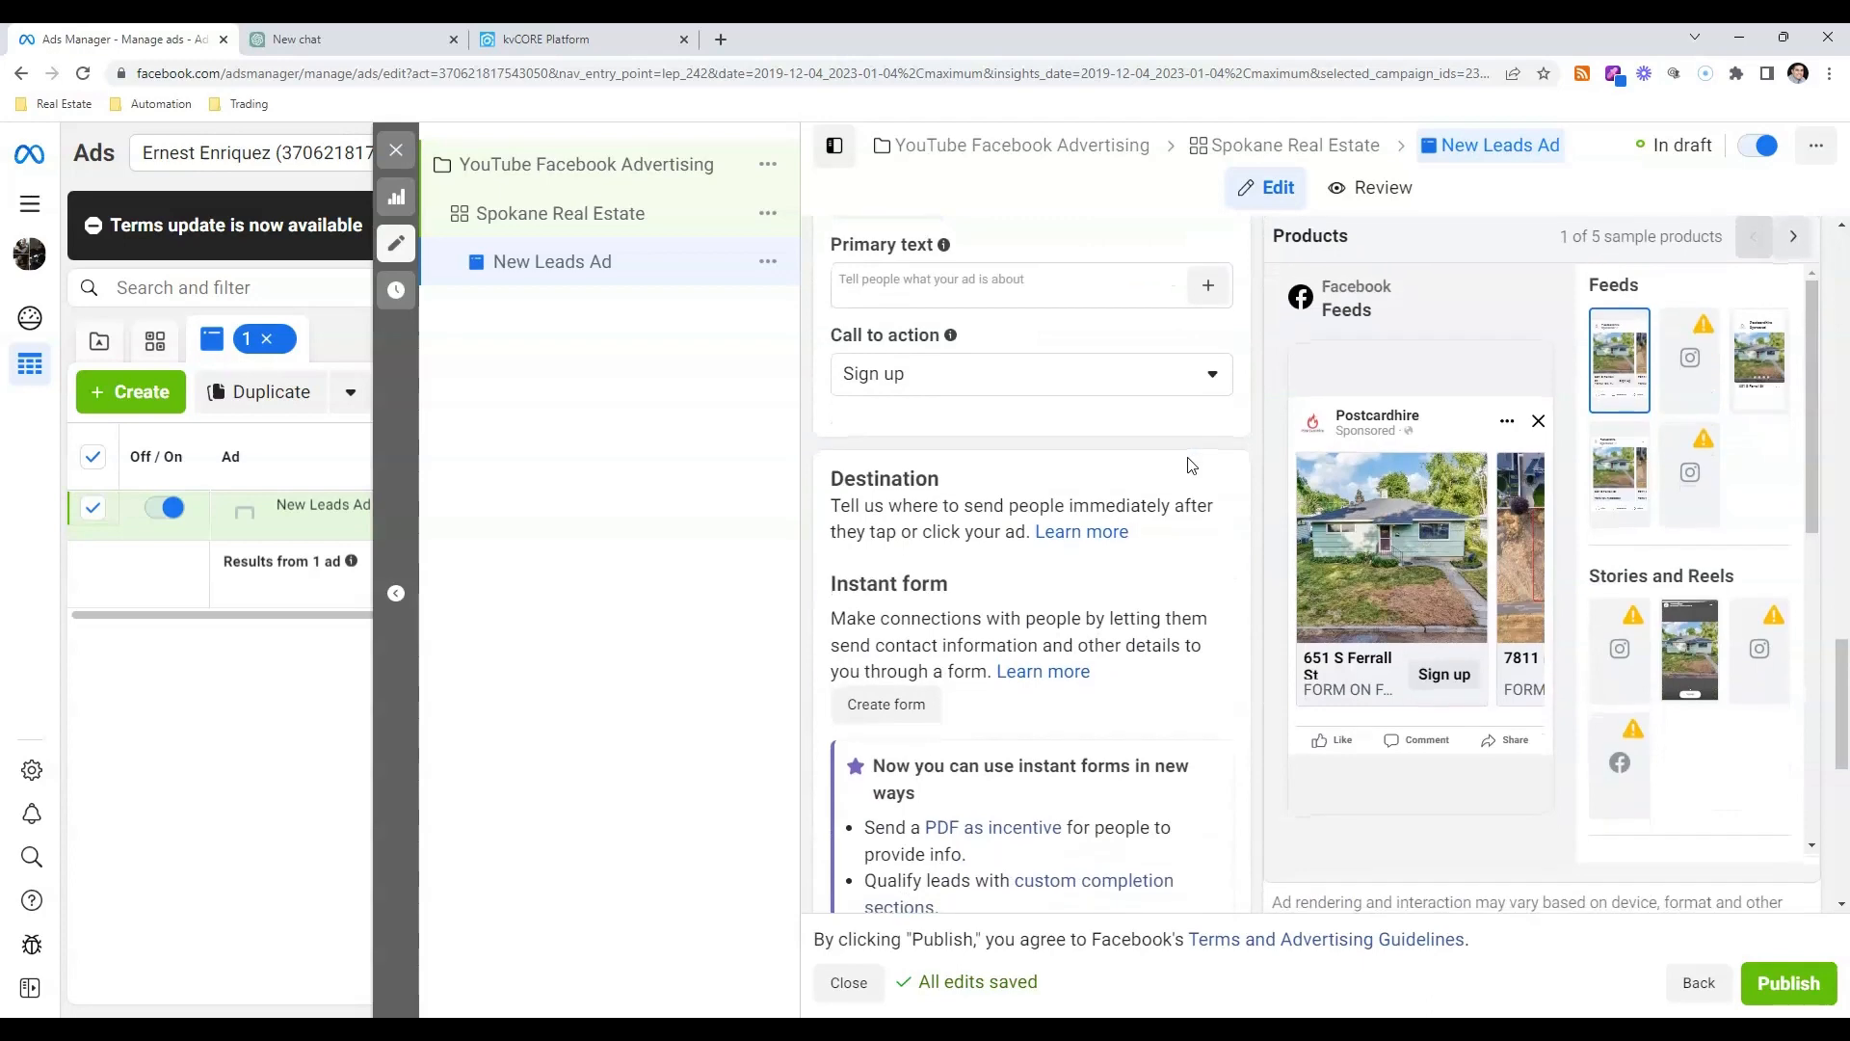
pyautogui.scroll(5, 1192, 466)
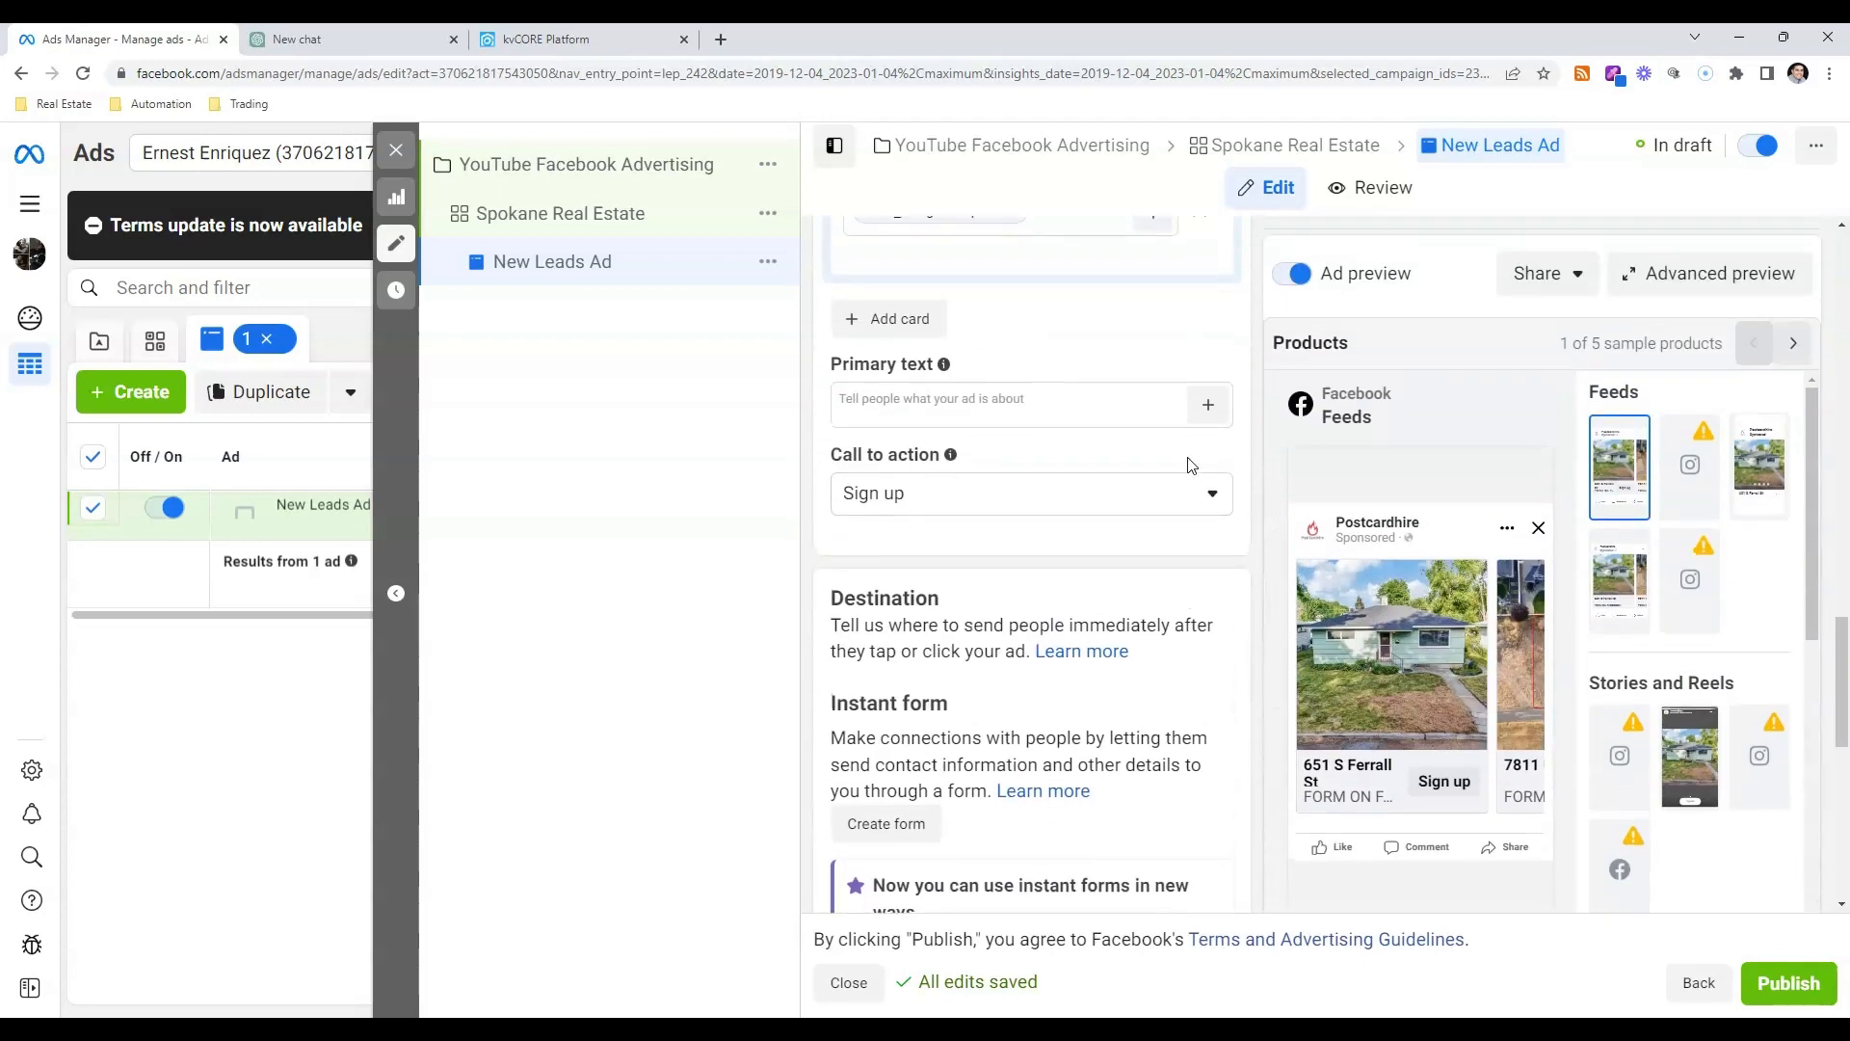
pyautogui.click(944, 705)
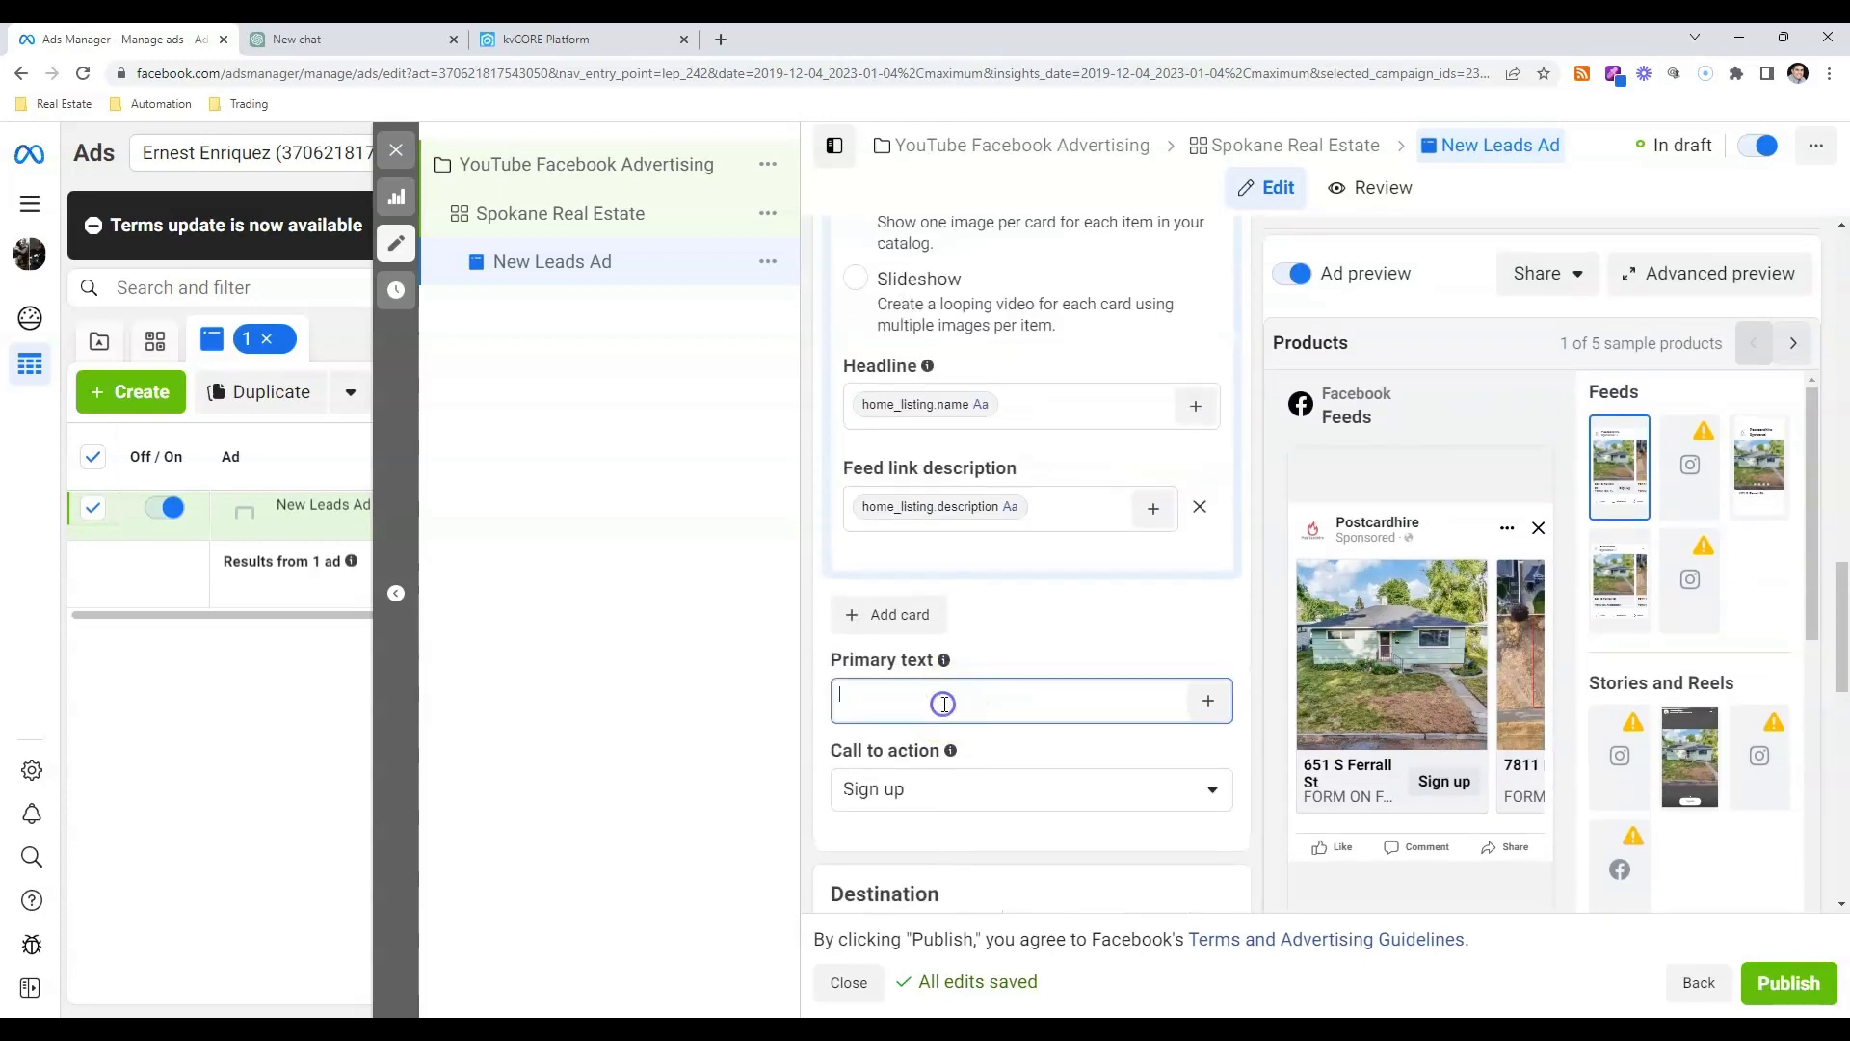
pyautogui.scroll(3, 1123, 709)
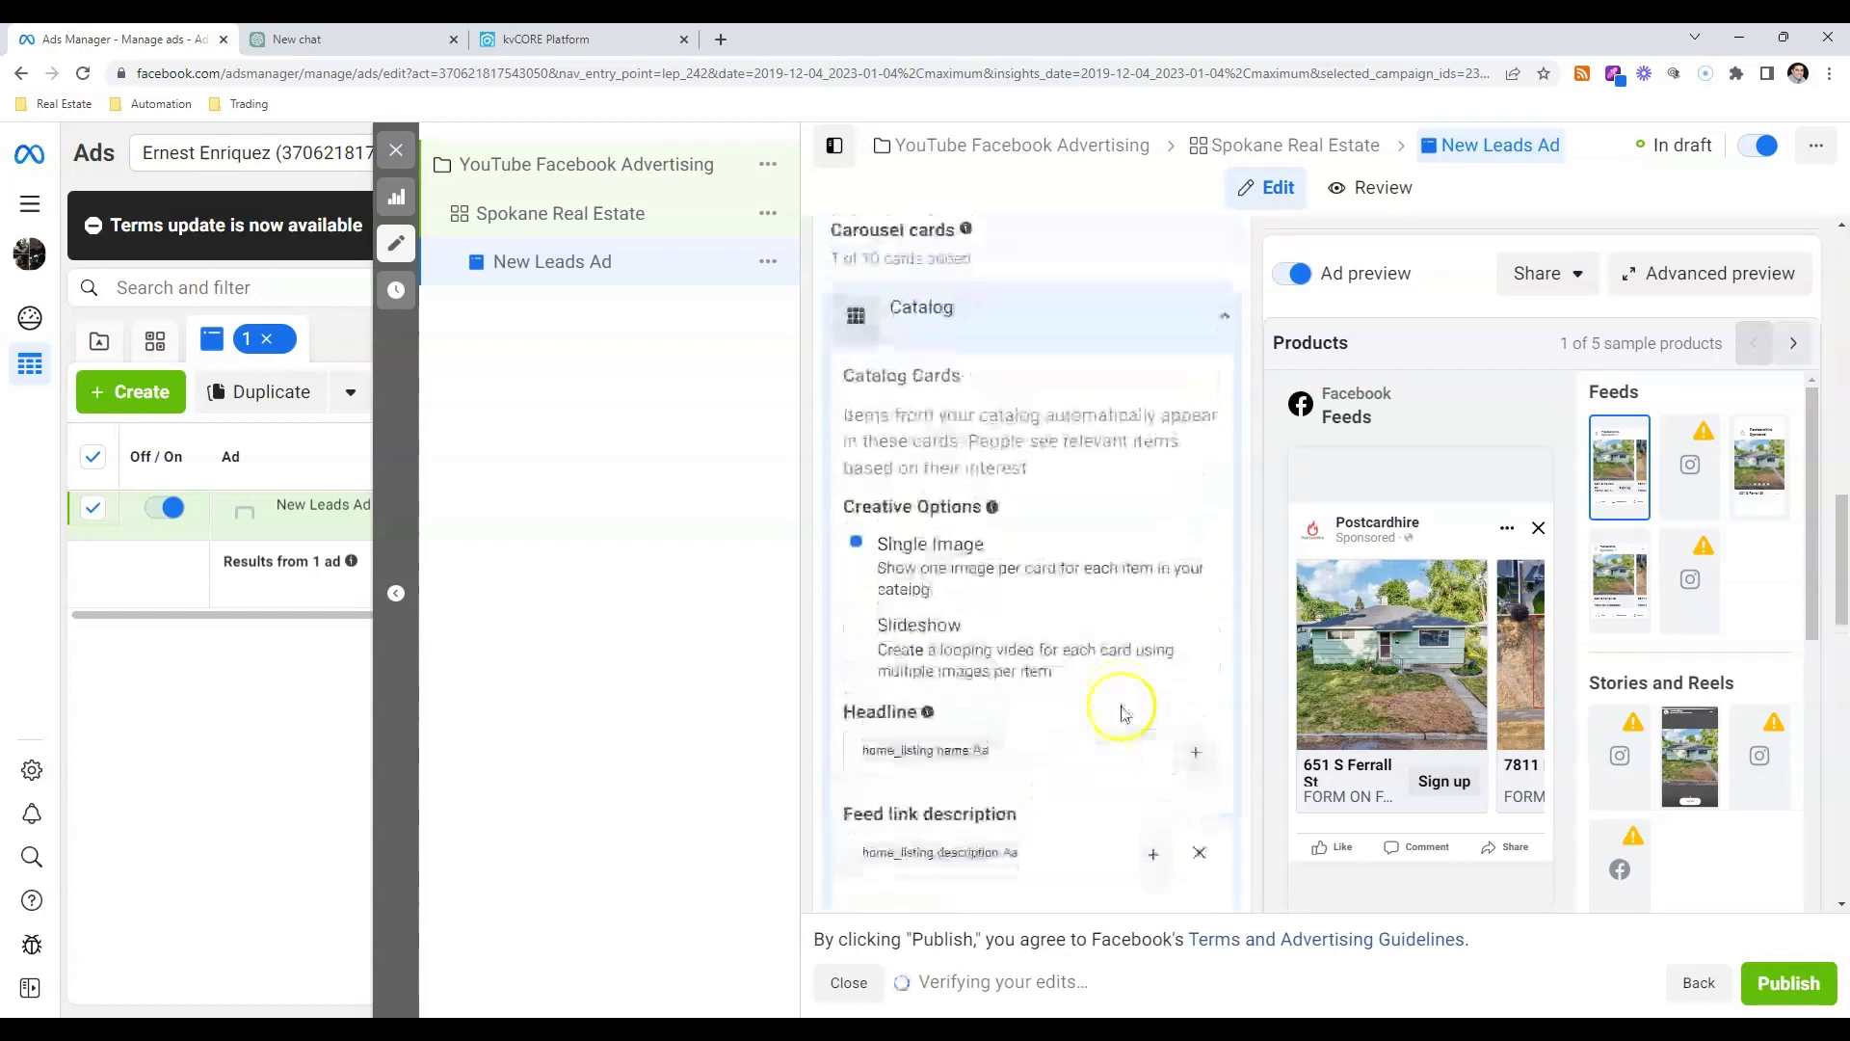
pyautogui.scroll(-3, 1117, 710)
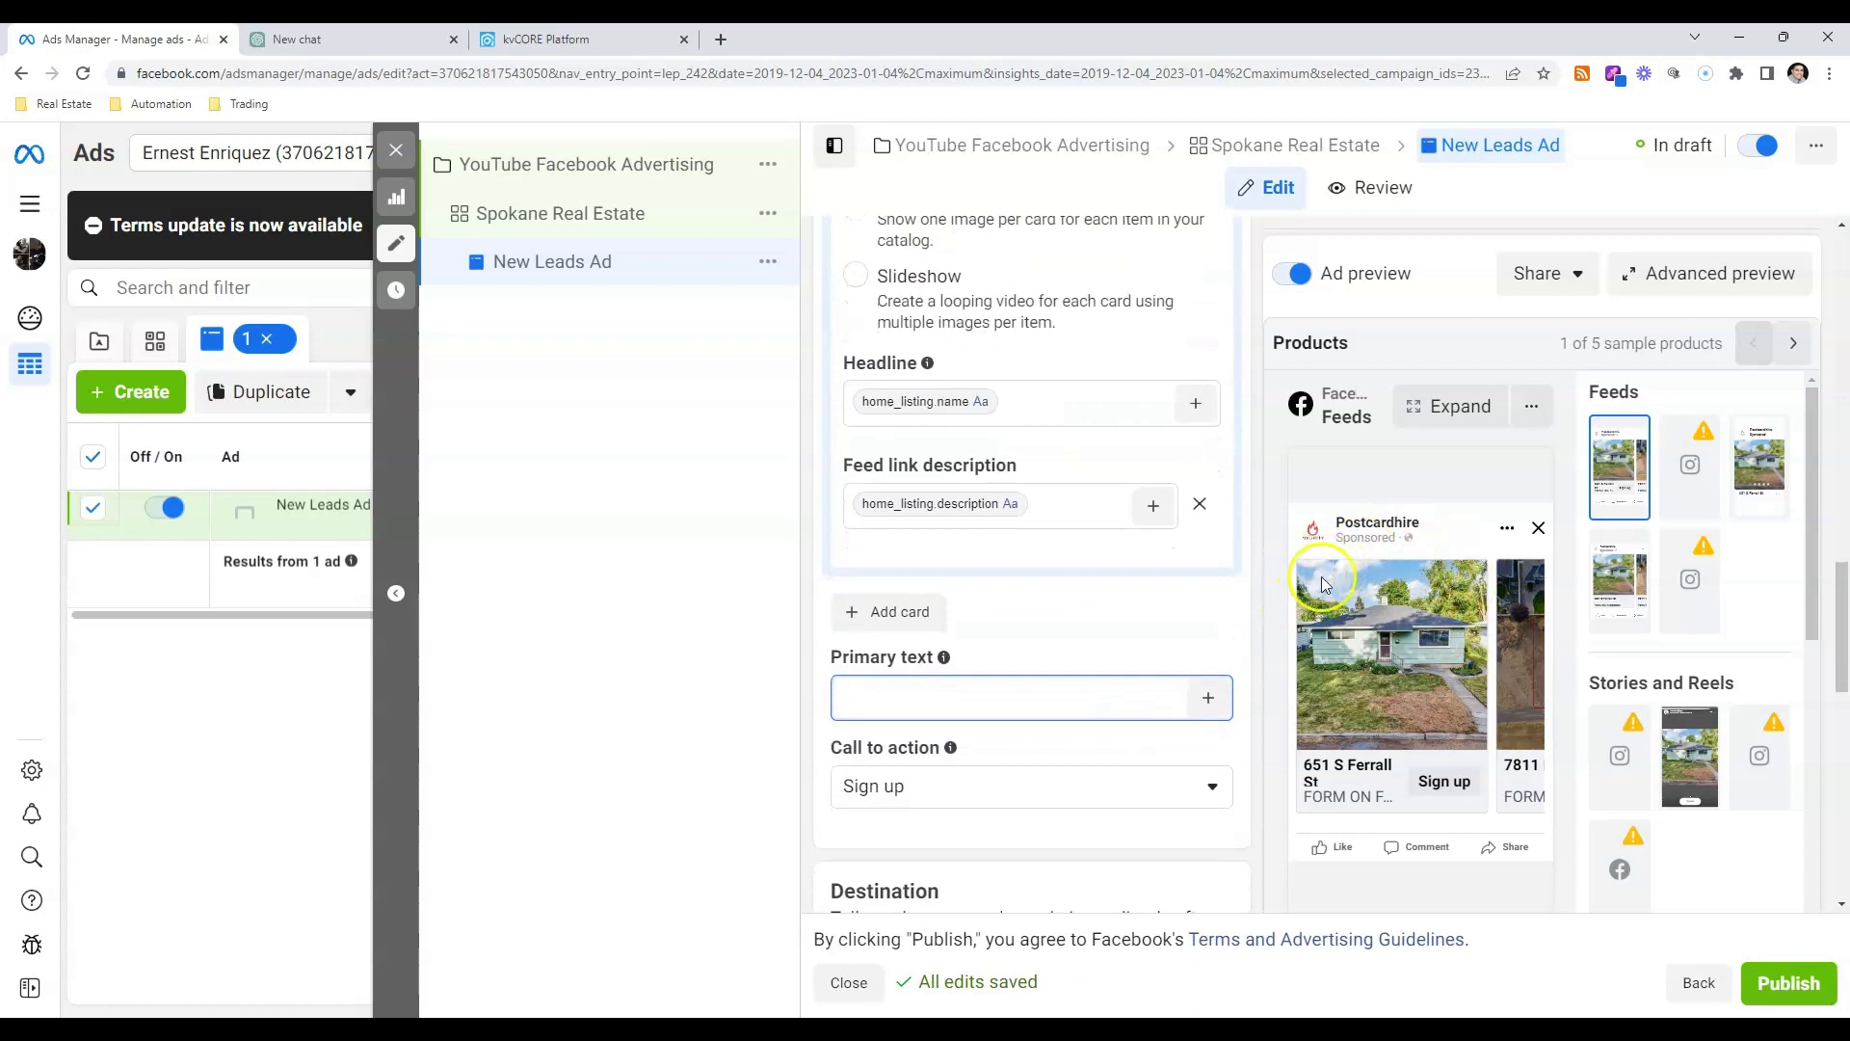
# - Switch to ChatGPT and submit the prompt "Write me facebook ad copy for a real estate ad of listings in Spokane Washington"
pyautogui.click(308, 40)
pyautogui.click(705, 902)
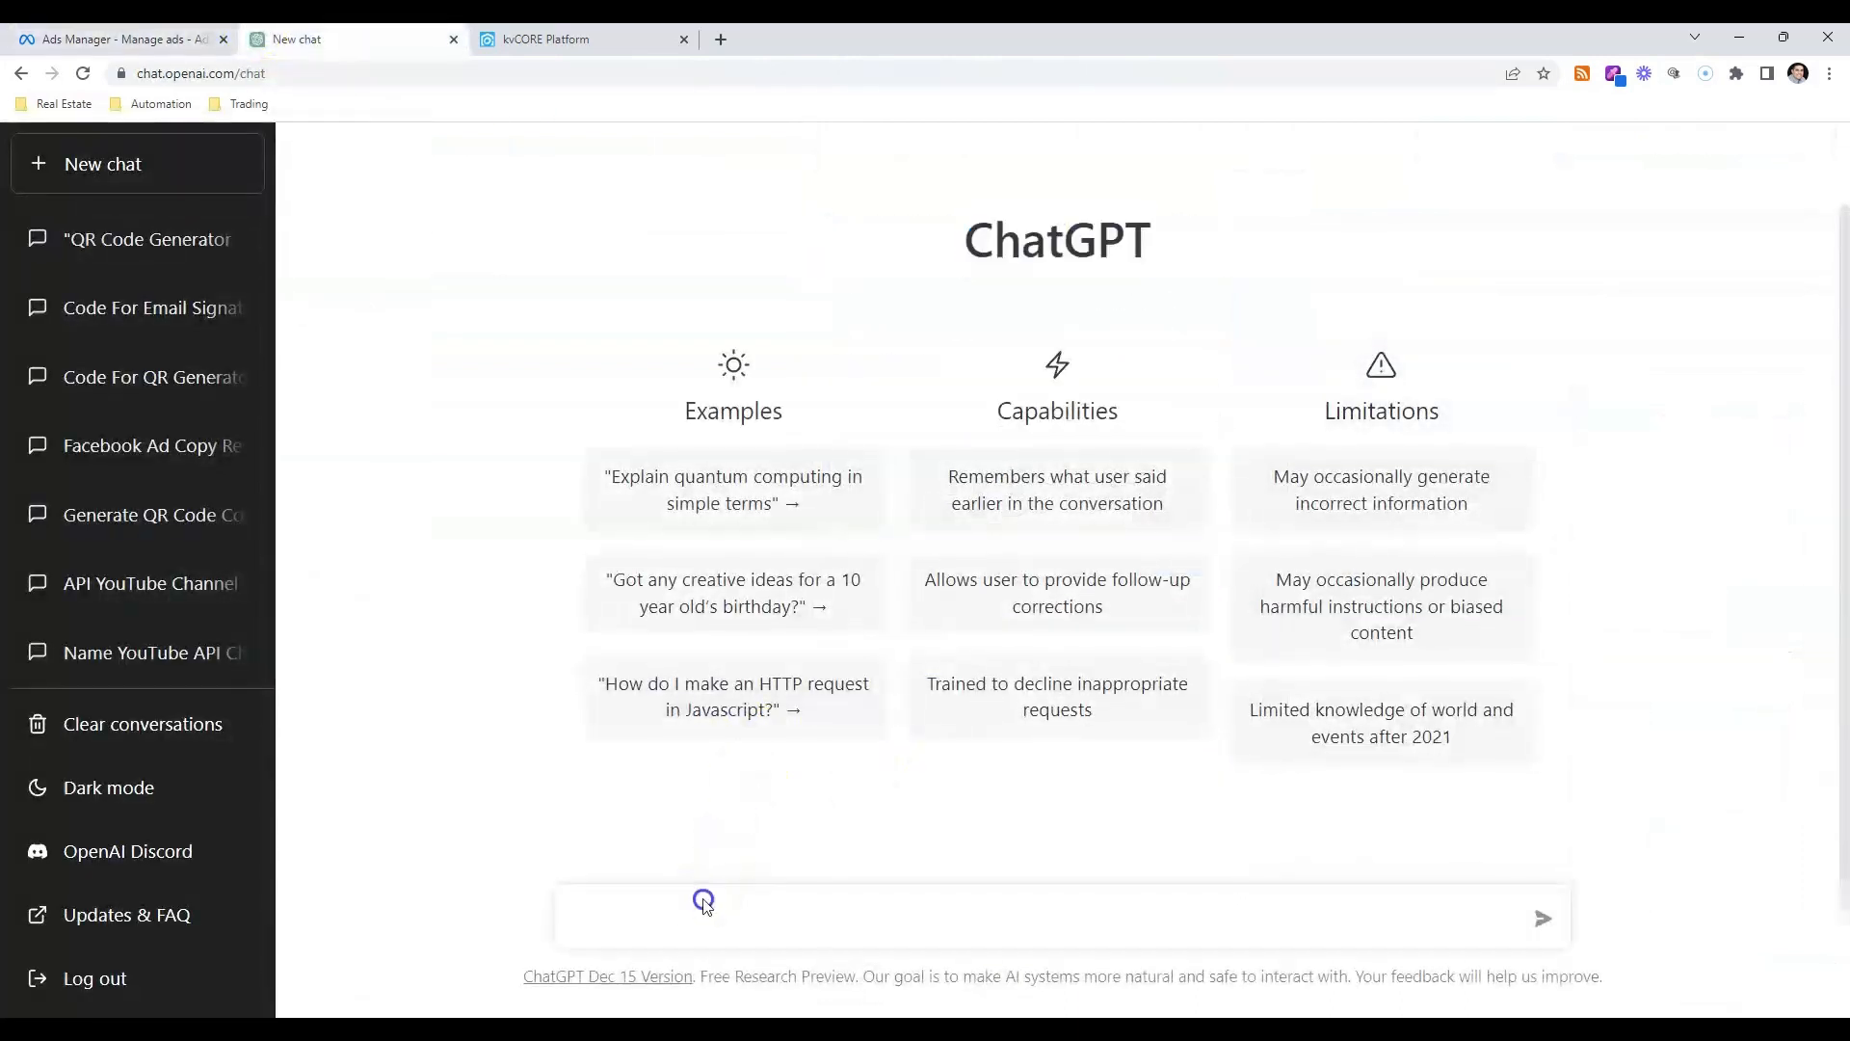
pyautogui.click(711, 916)
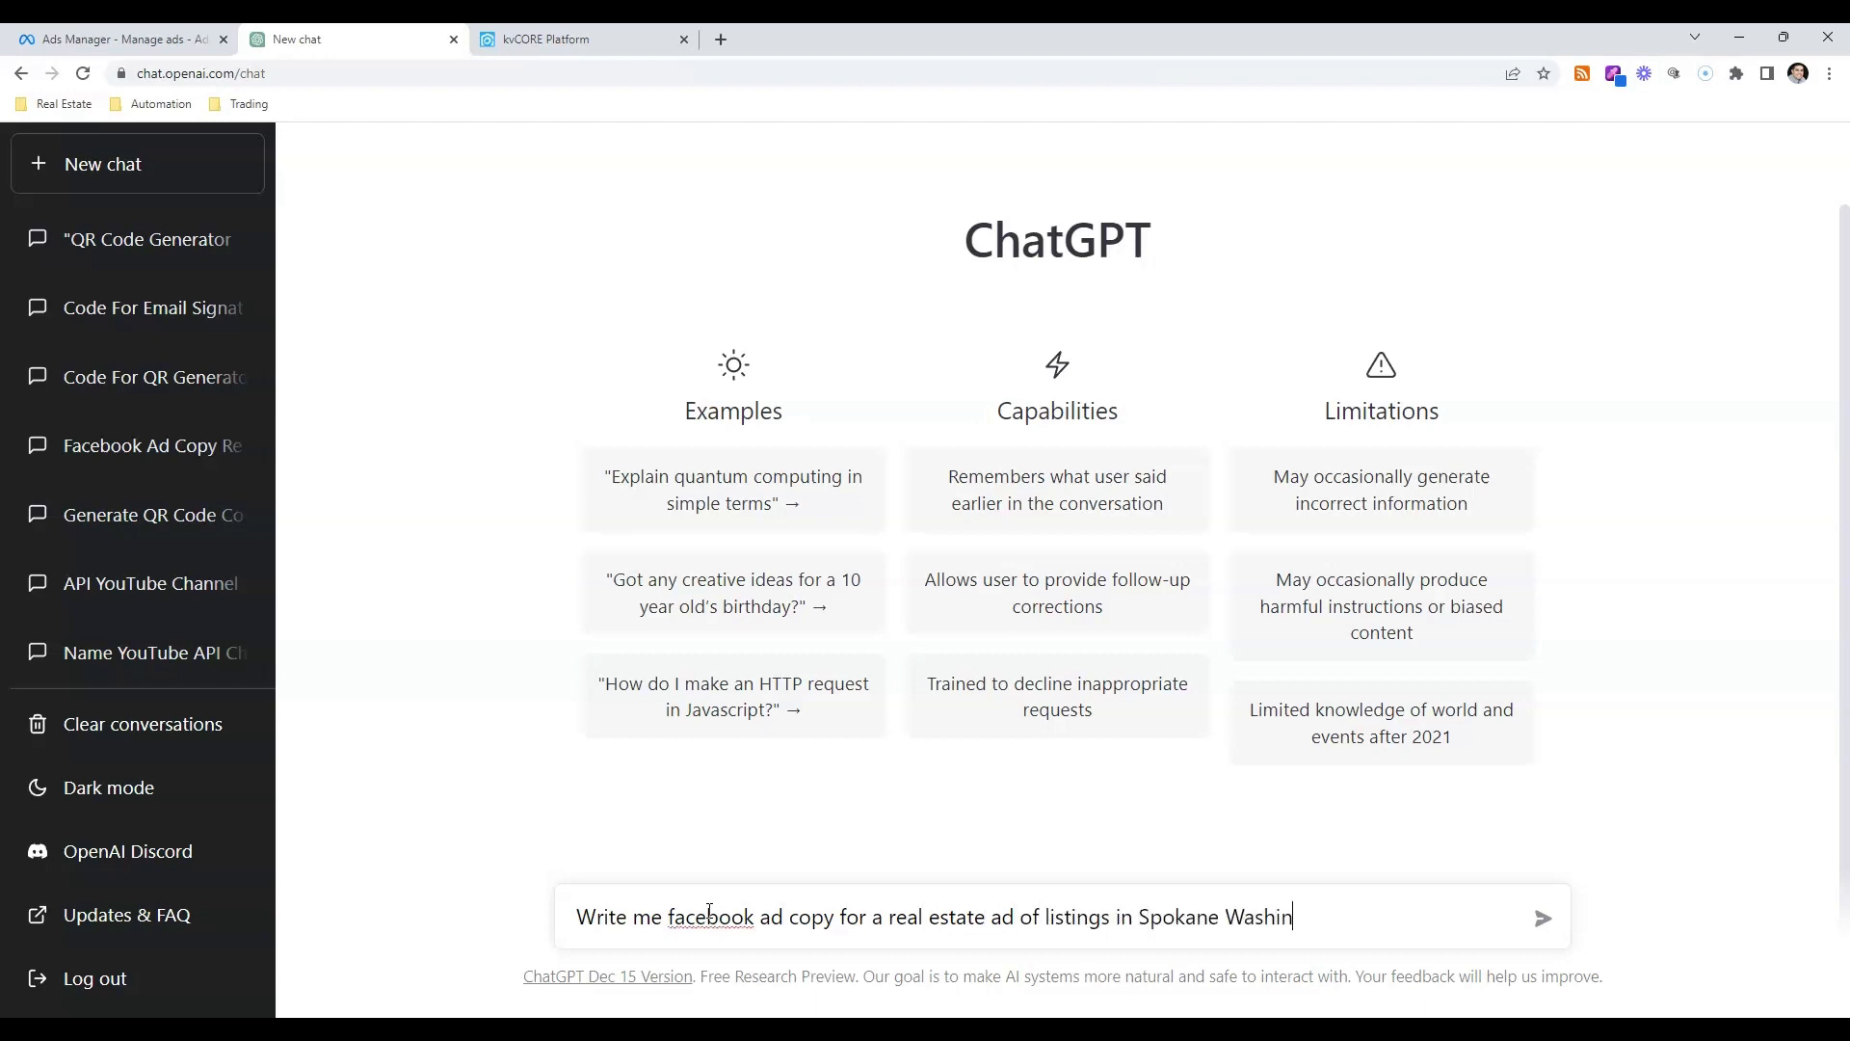
pyautogui.write('on')
pyautogui.press('Return')
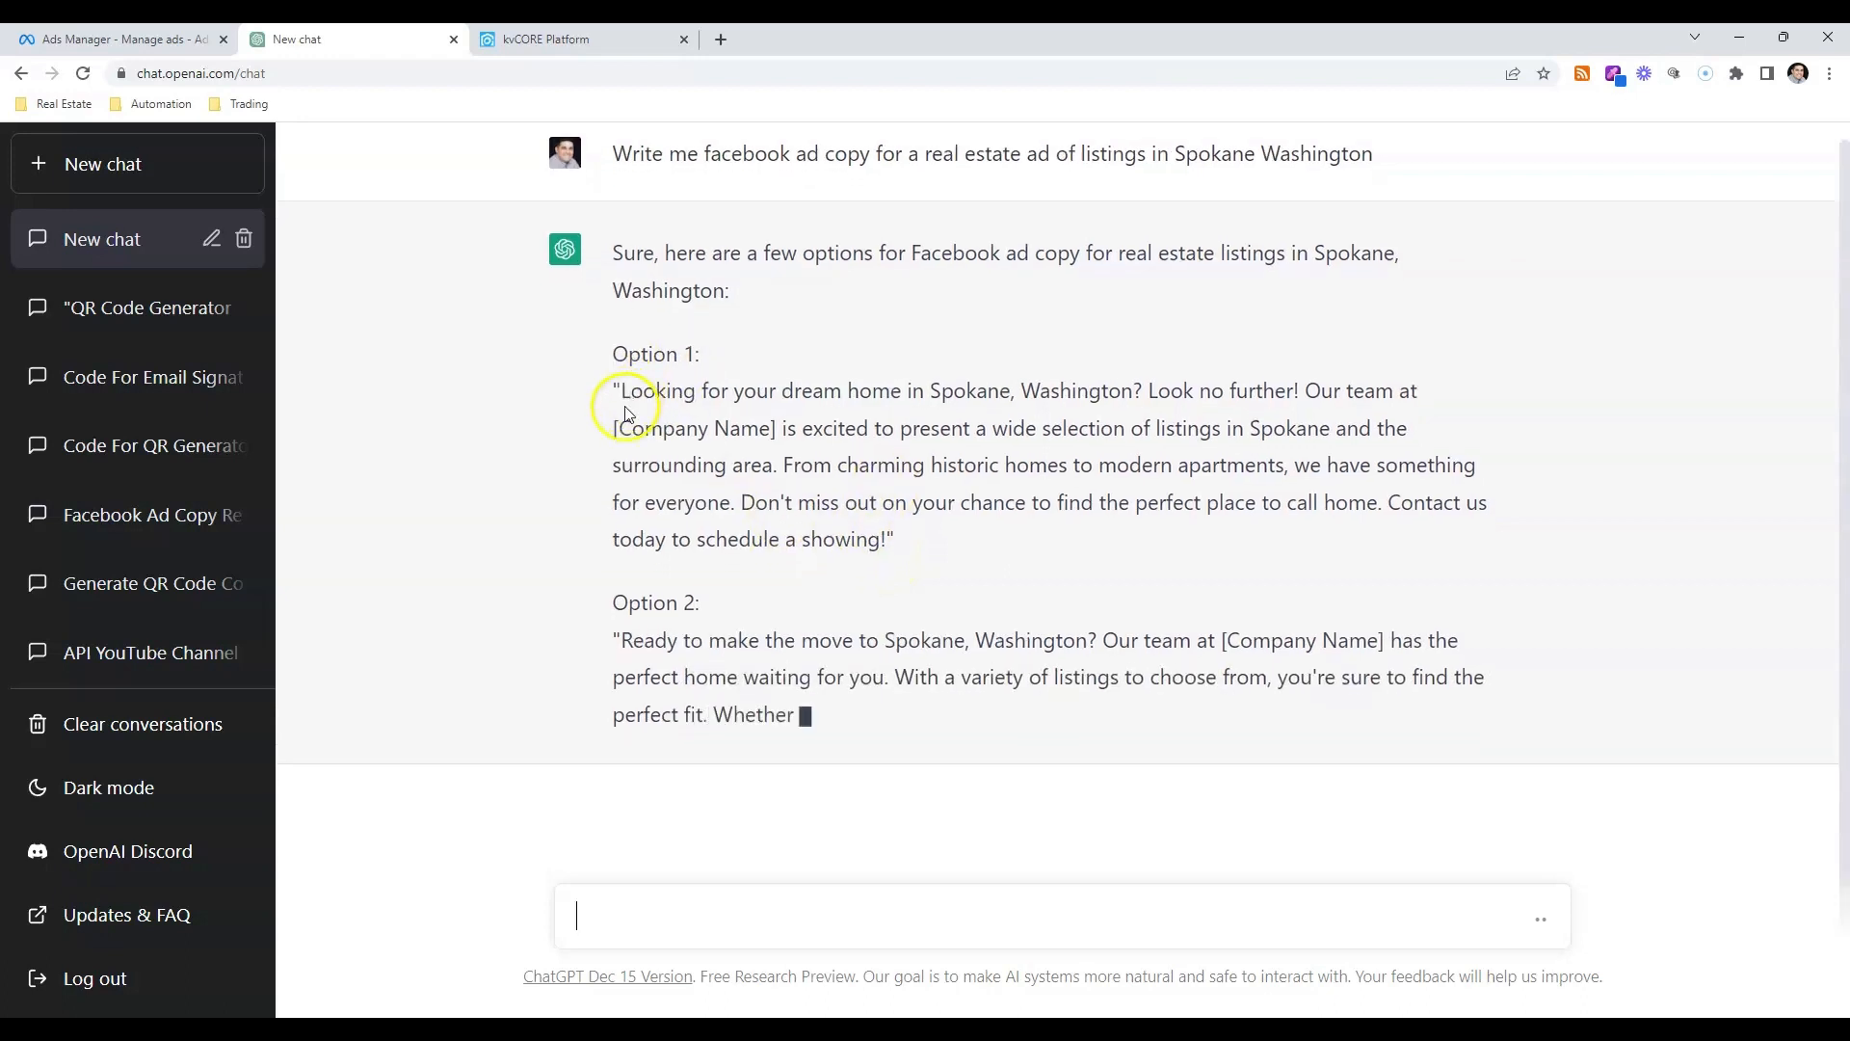
# - Copy the Option 1 ad copy without its quotation marks and paste it into the New Leads Ad's primary text in Ads Manager
pyautogui.moveTo(622, 392); pyautogui.dragTo(888, 540)
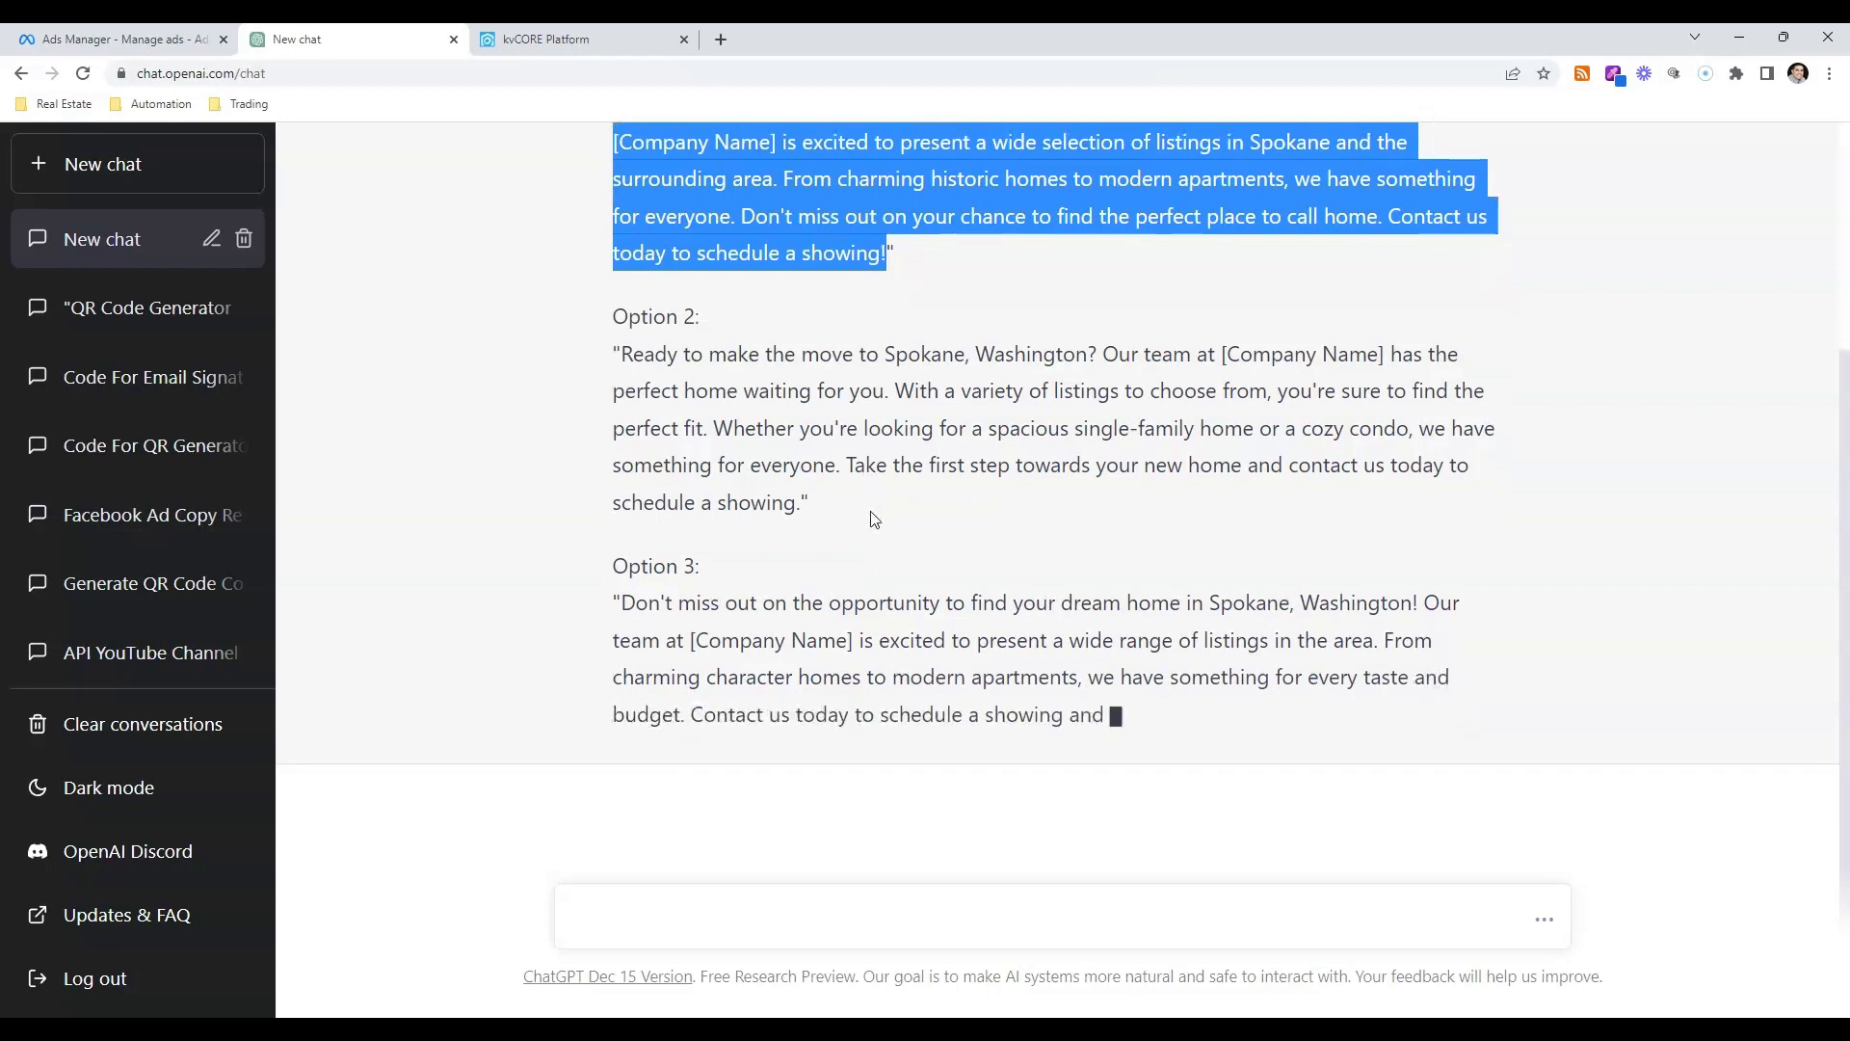
pyautogui.scroll(3, 872, 516)
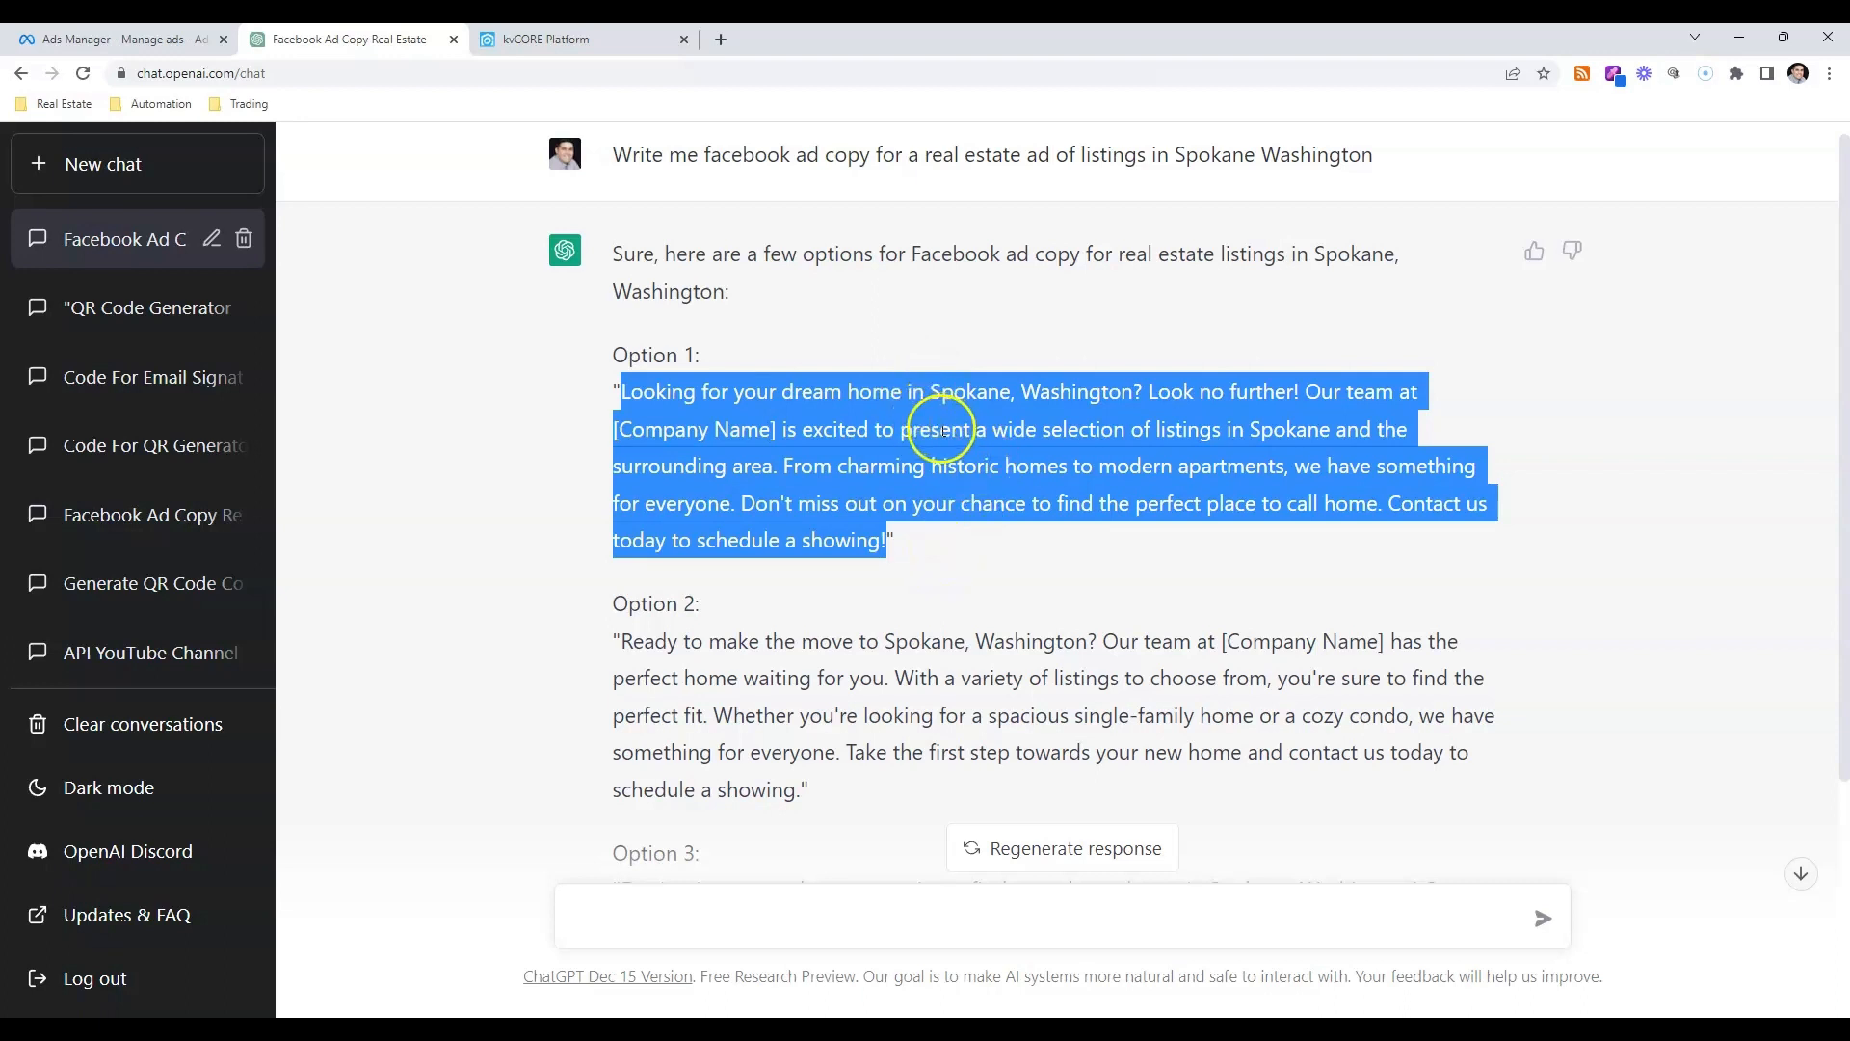
pyautogui.rightClick(693, 407)
pyautogui.click(721, 424)
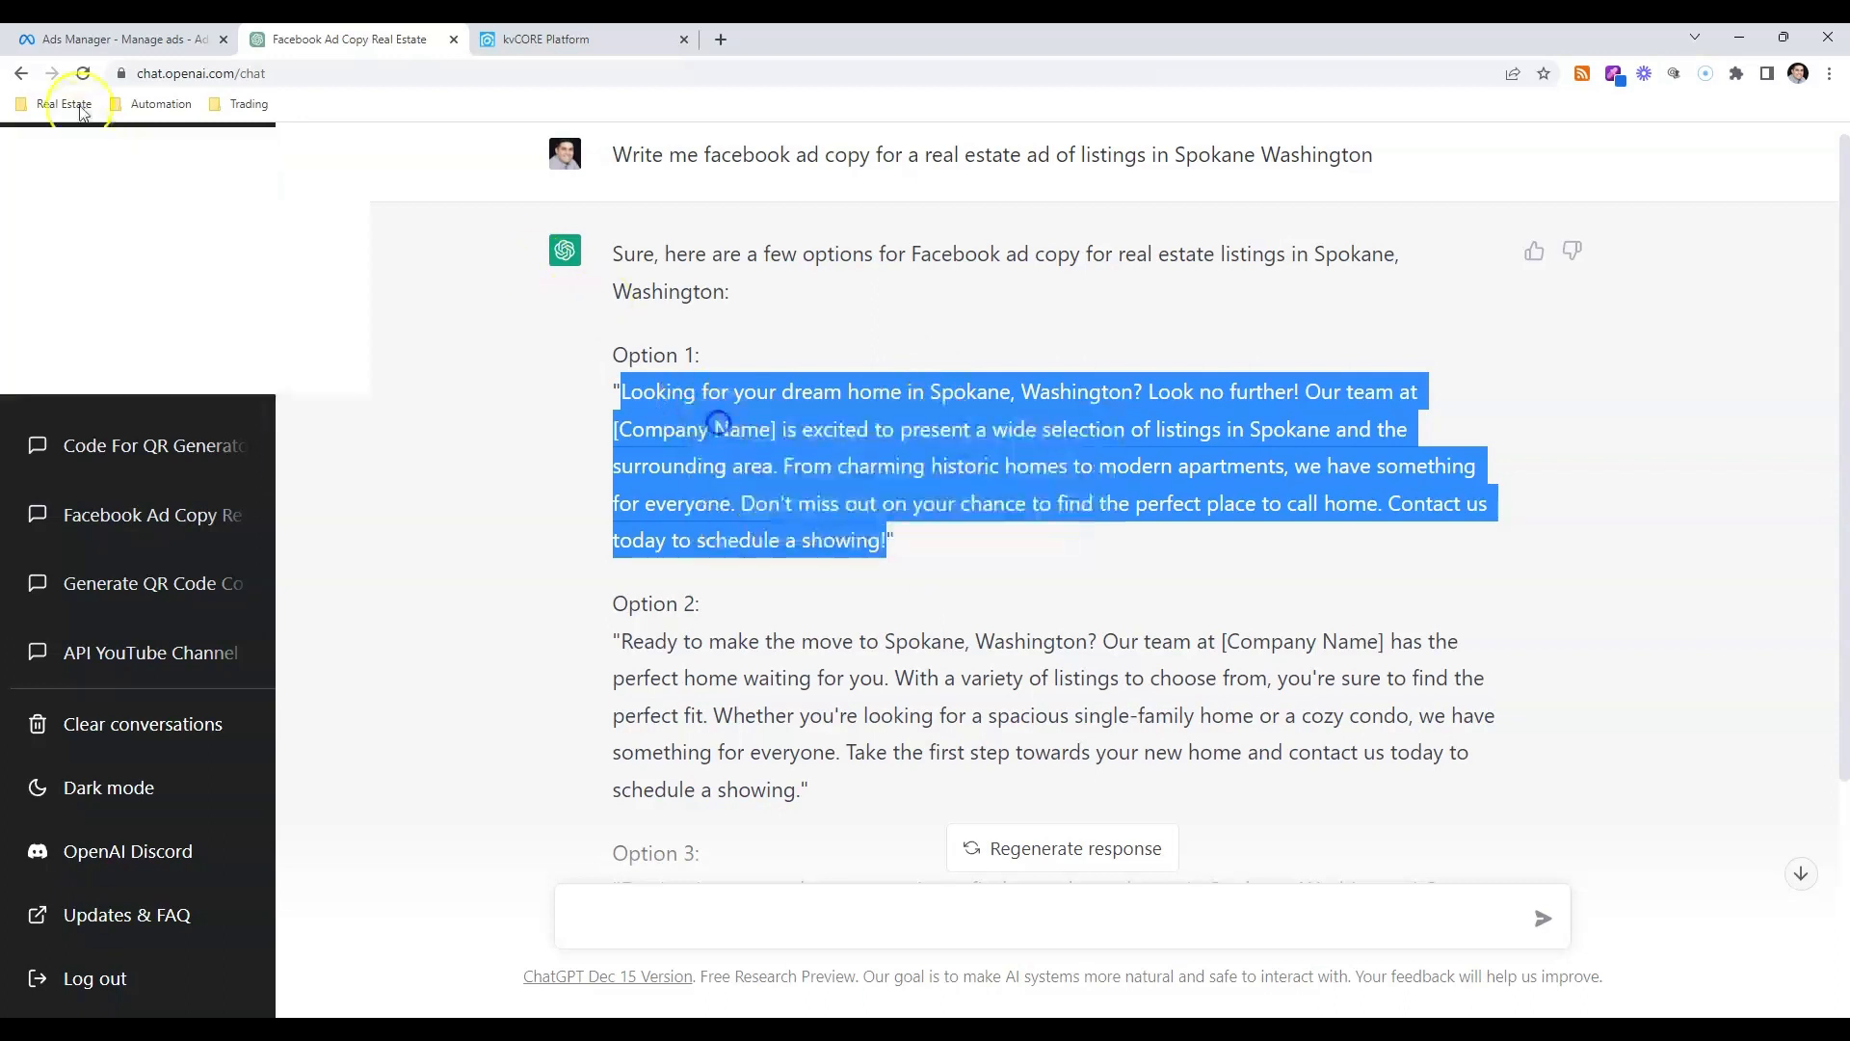
pyautogui.click(89, 38)
pyautogui.click(1010, 691)
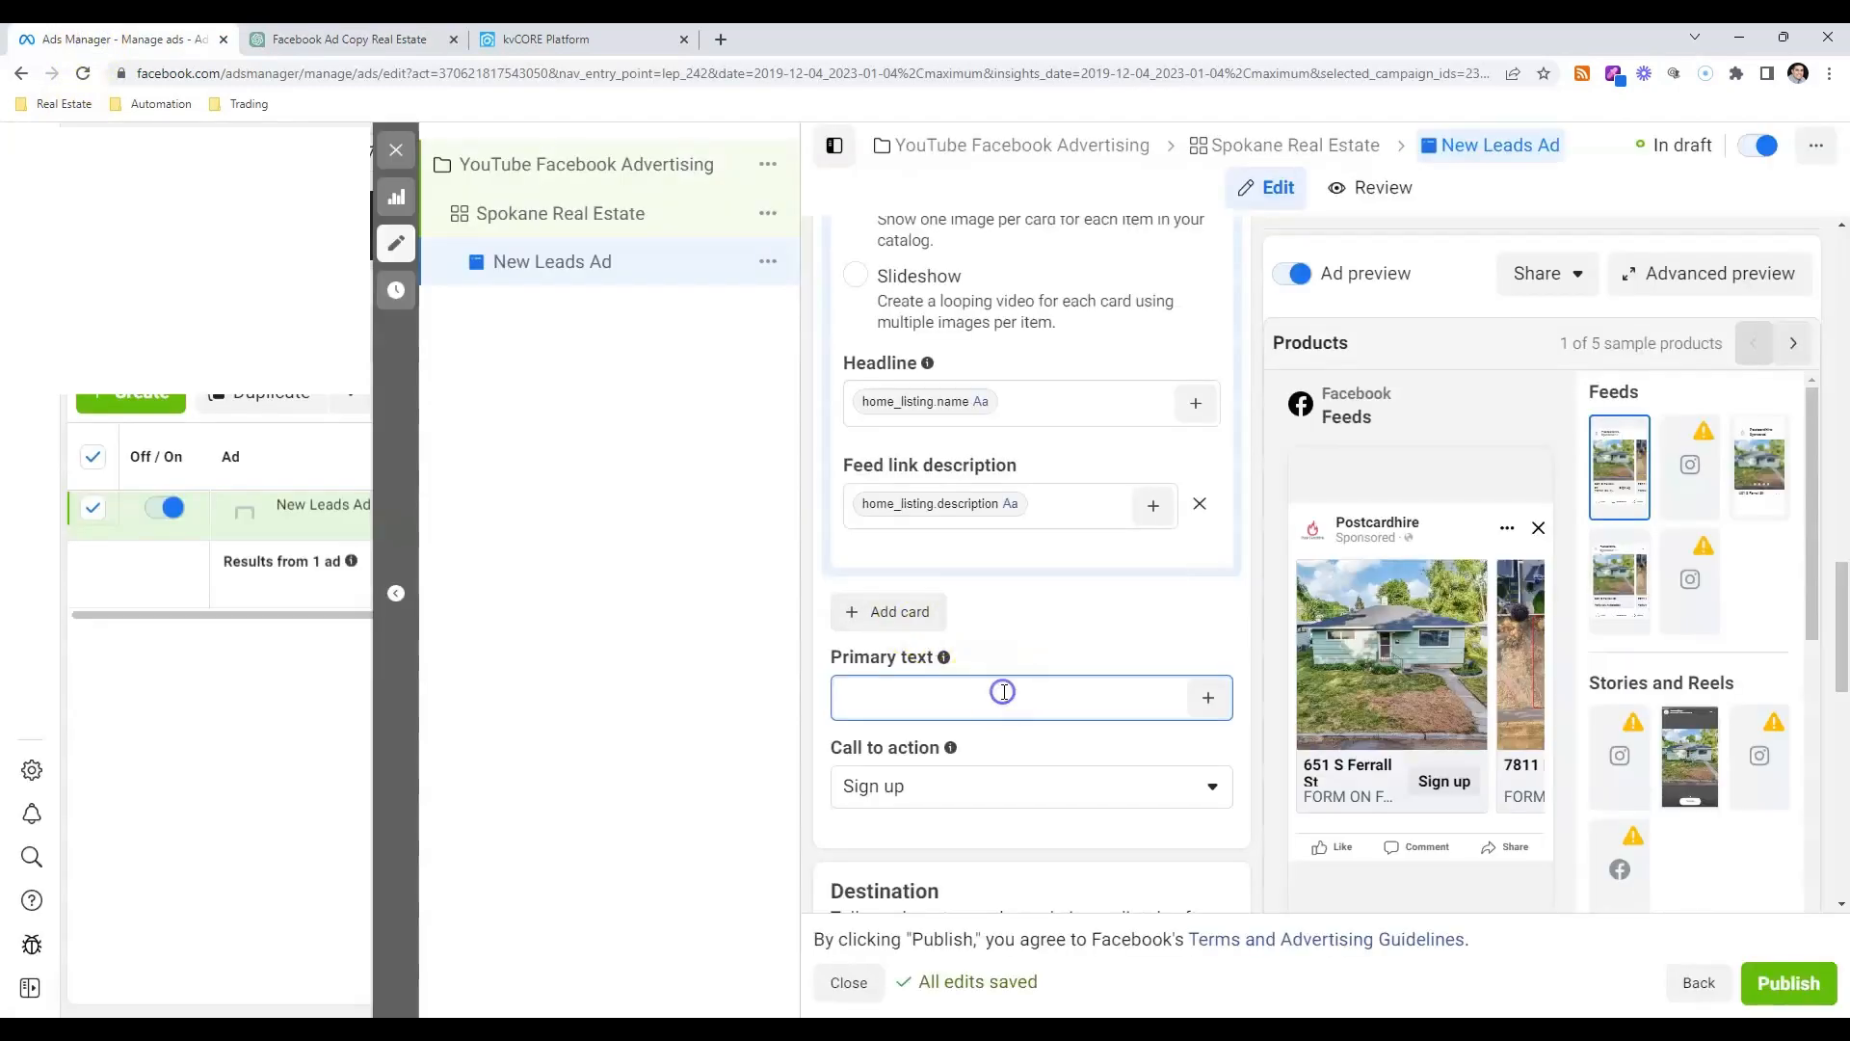
pyautogui.hotkey('ctrl', 'v')
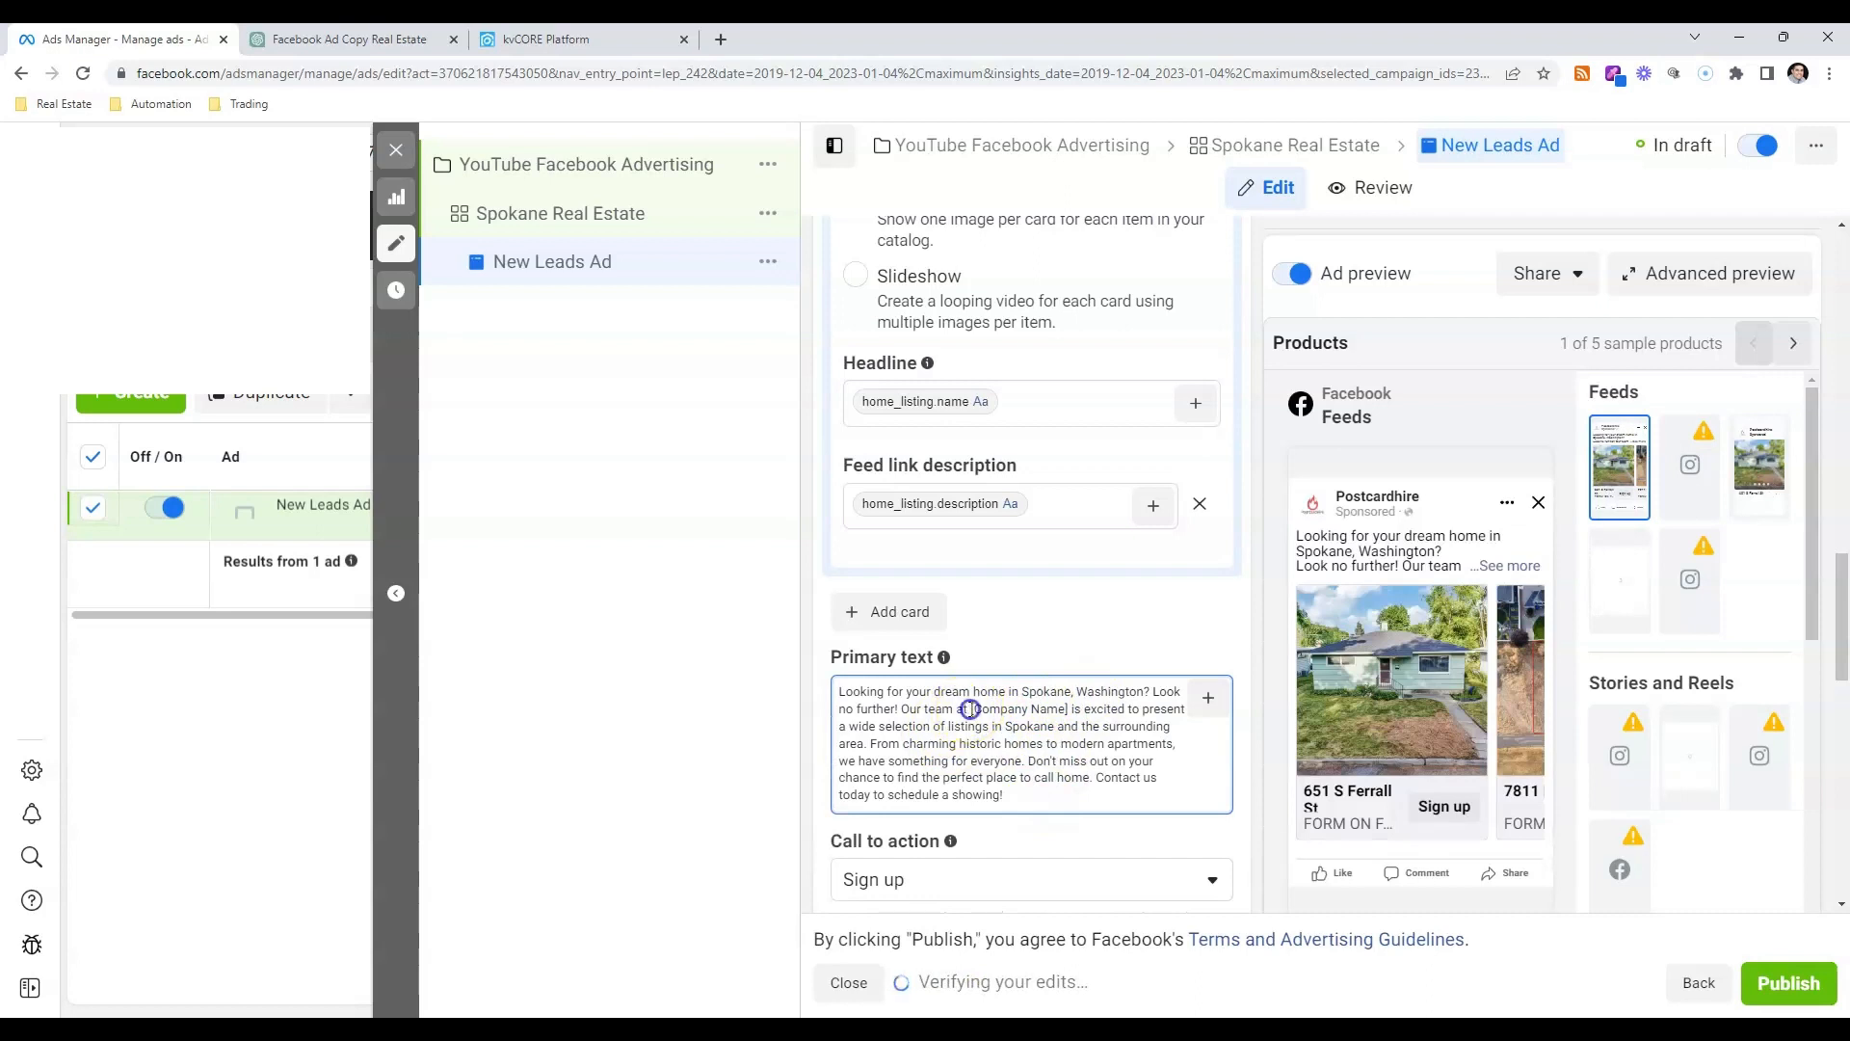
# - Replace the [Company Name] placeholder in the primary text with PostCardHire and expand the full text in the ad preview
pyautogui.moveTo(1037, 714); pyautogui.dragTo(1067, 708)
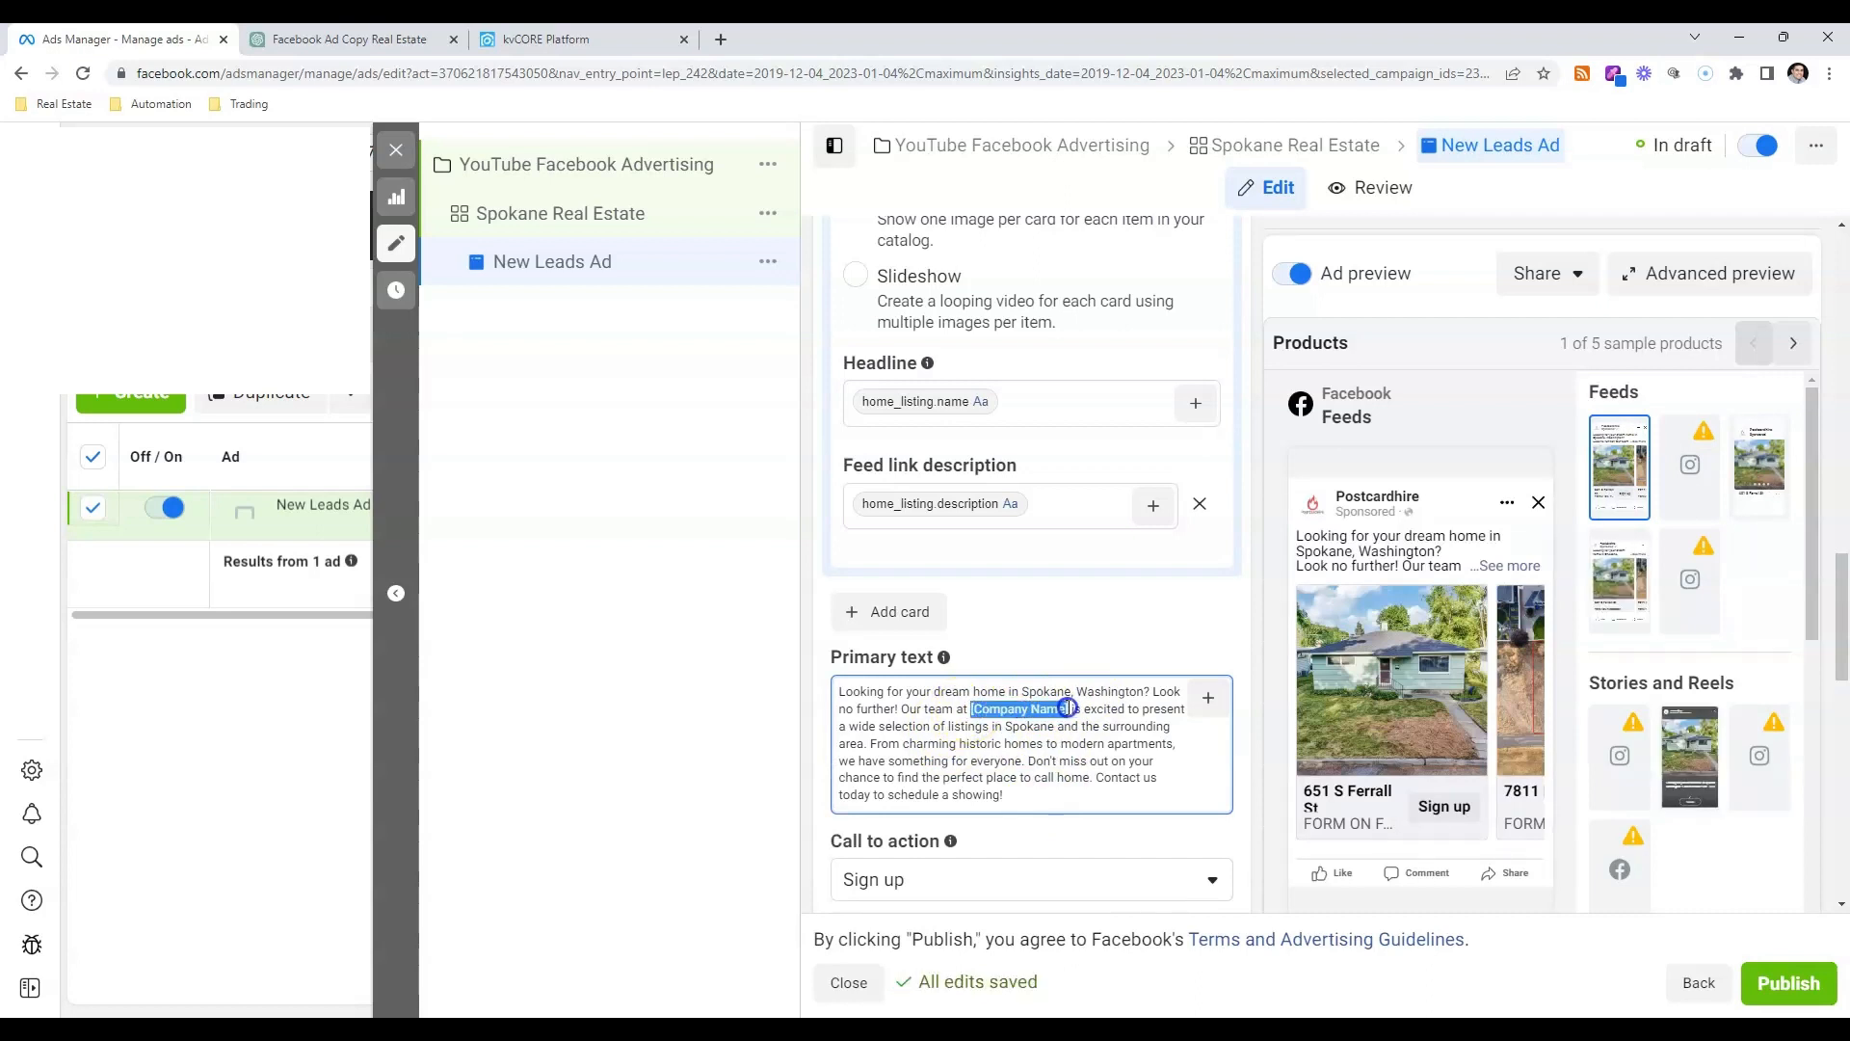
pyautogui.write('Post')
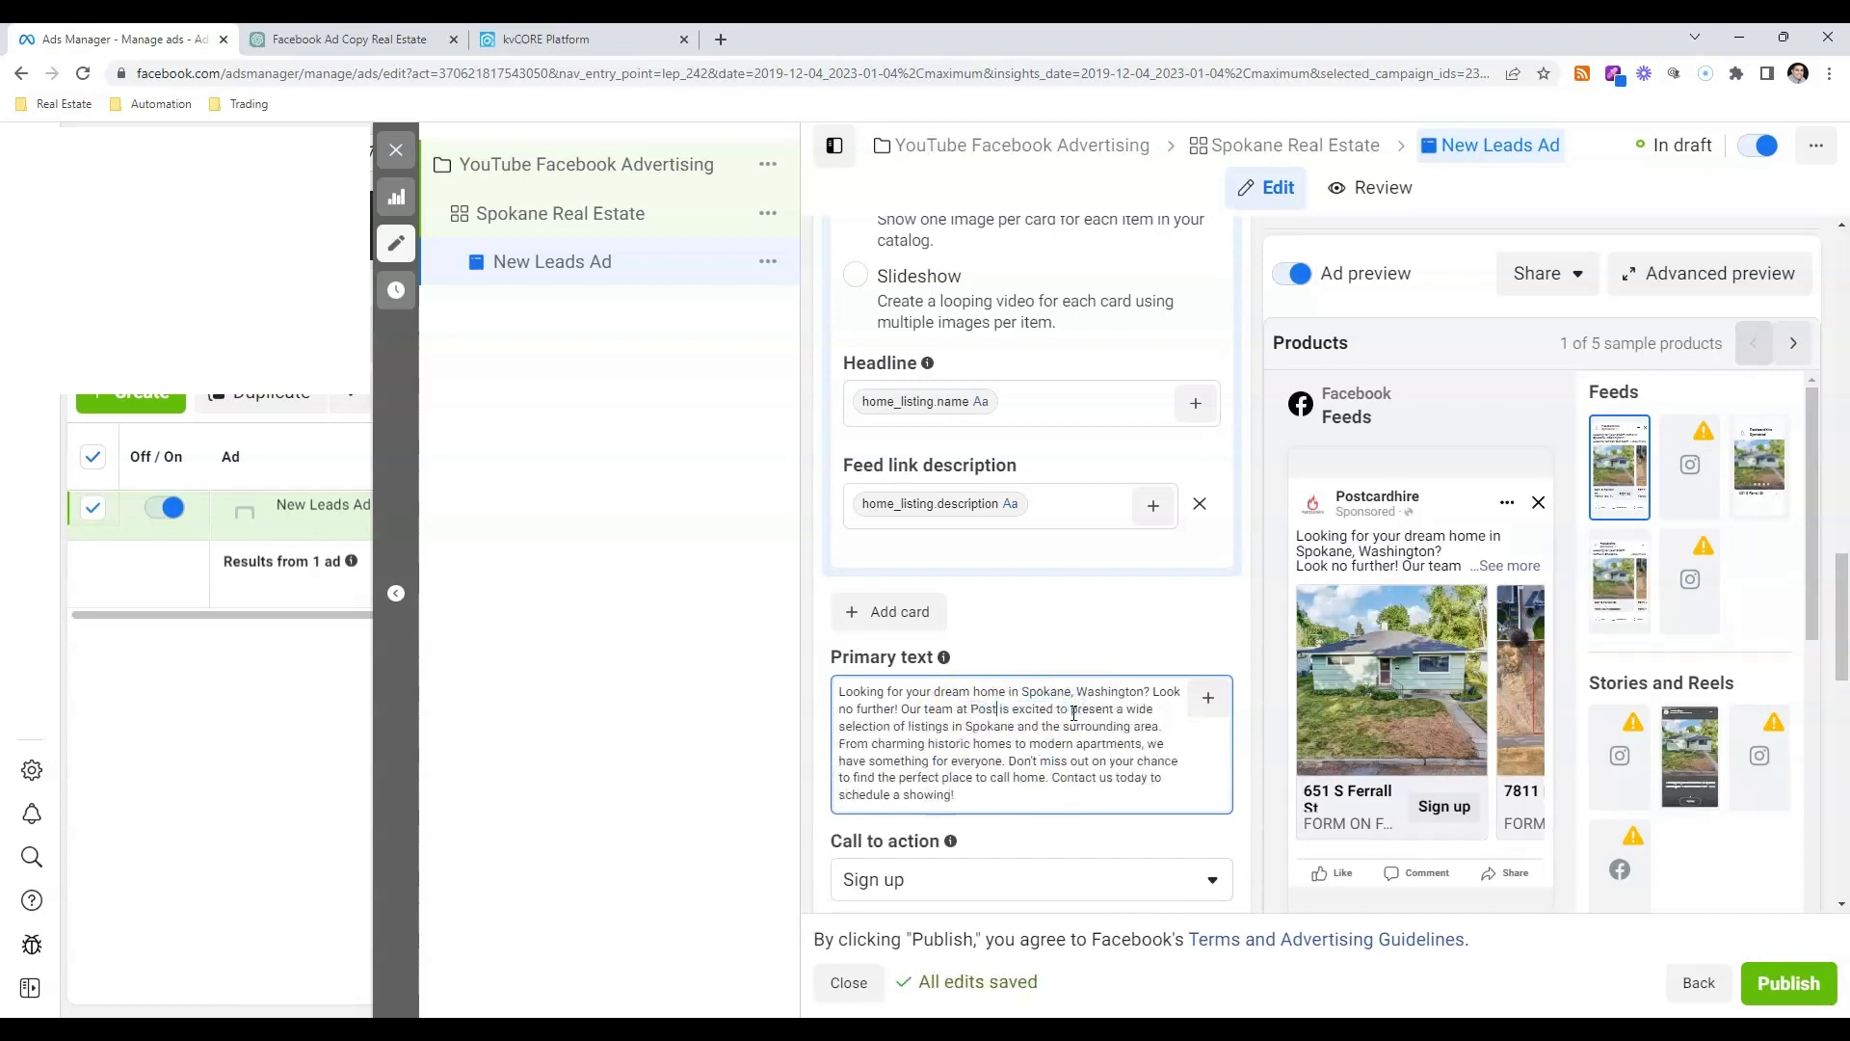
pyautogui.write('Card')
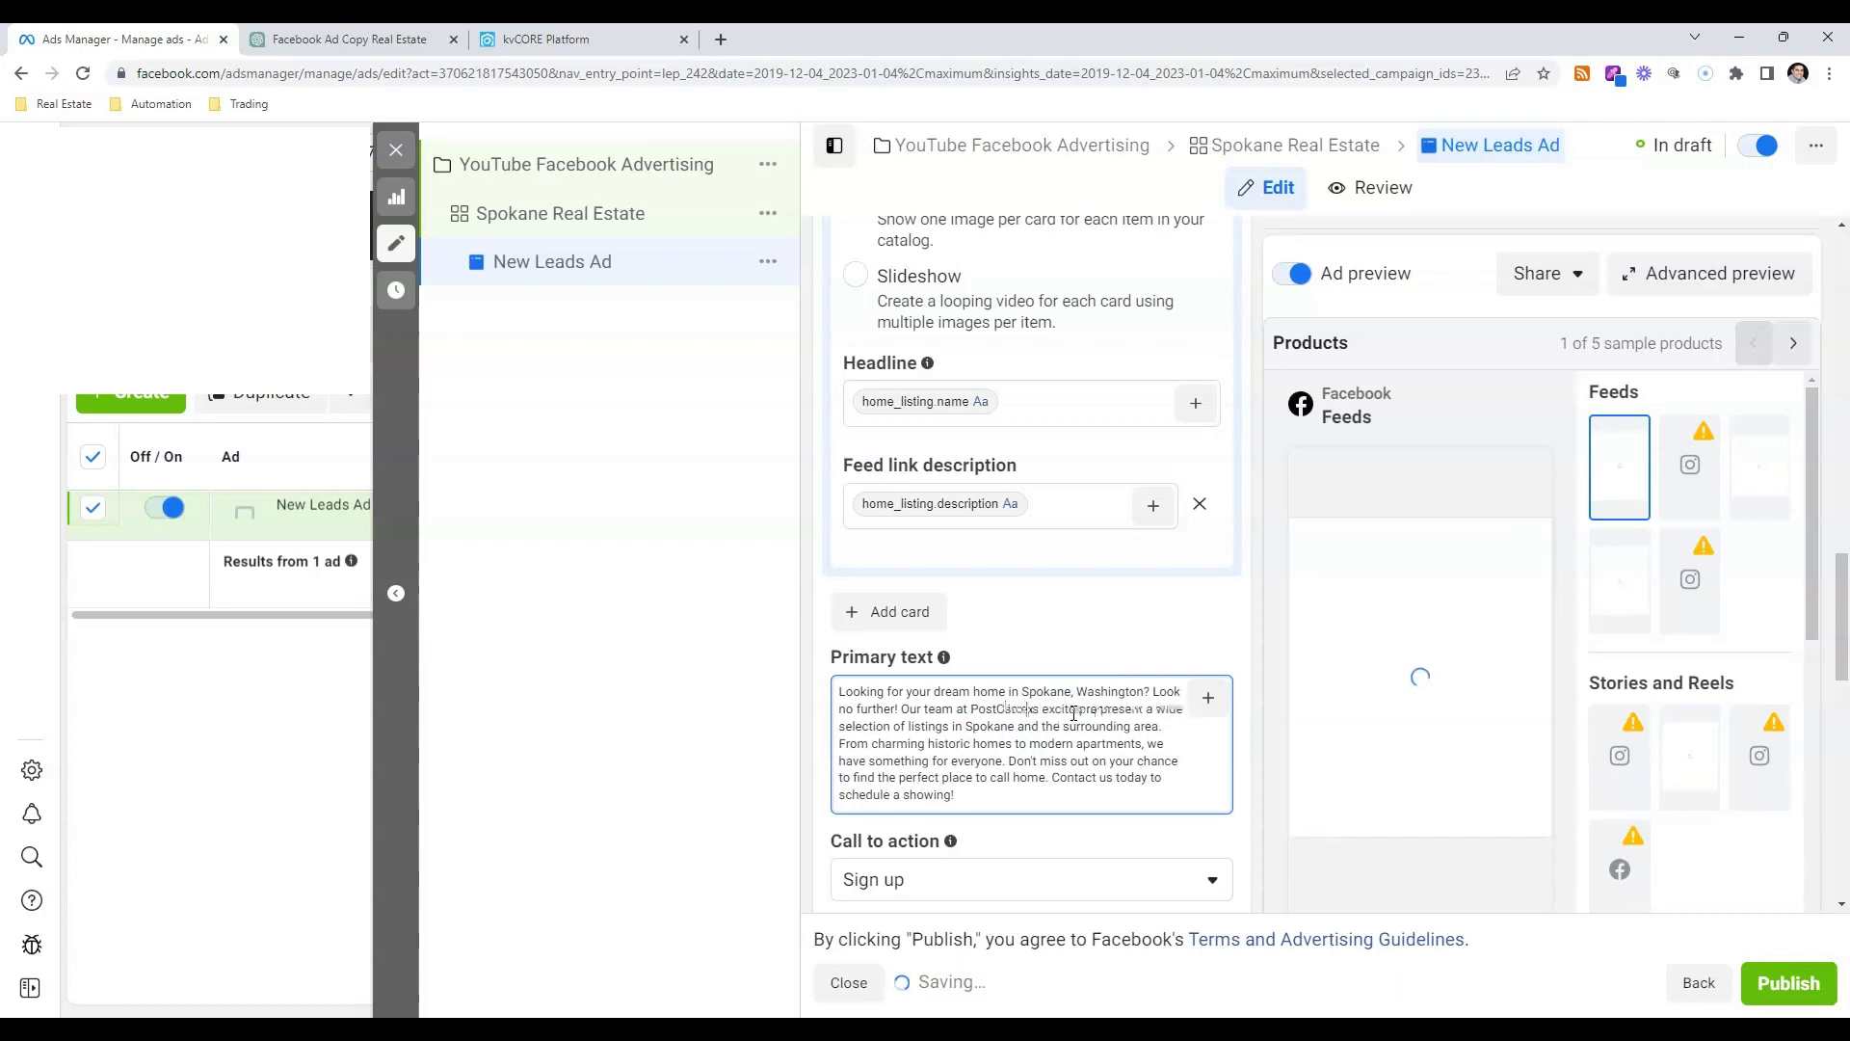
pyautogui.write('Hire')
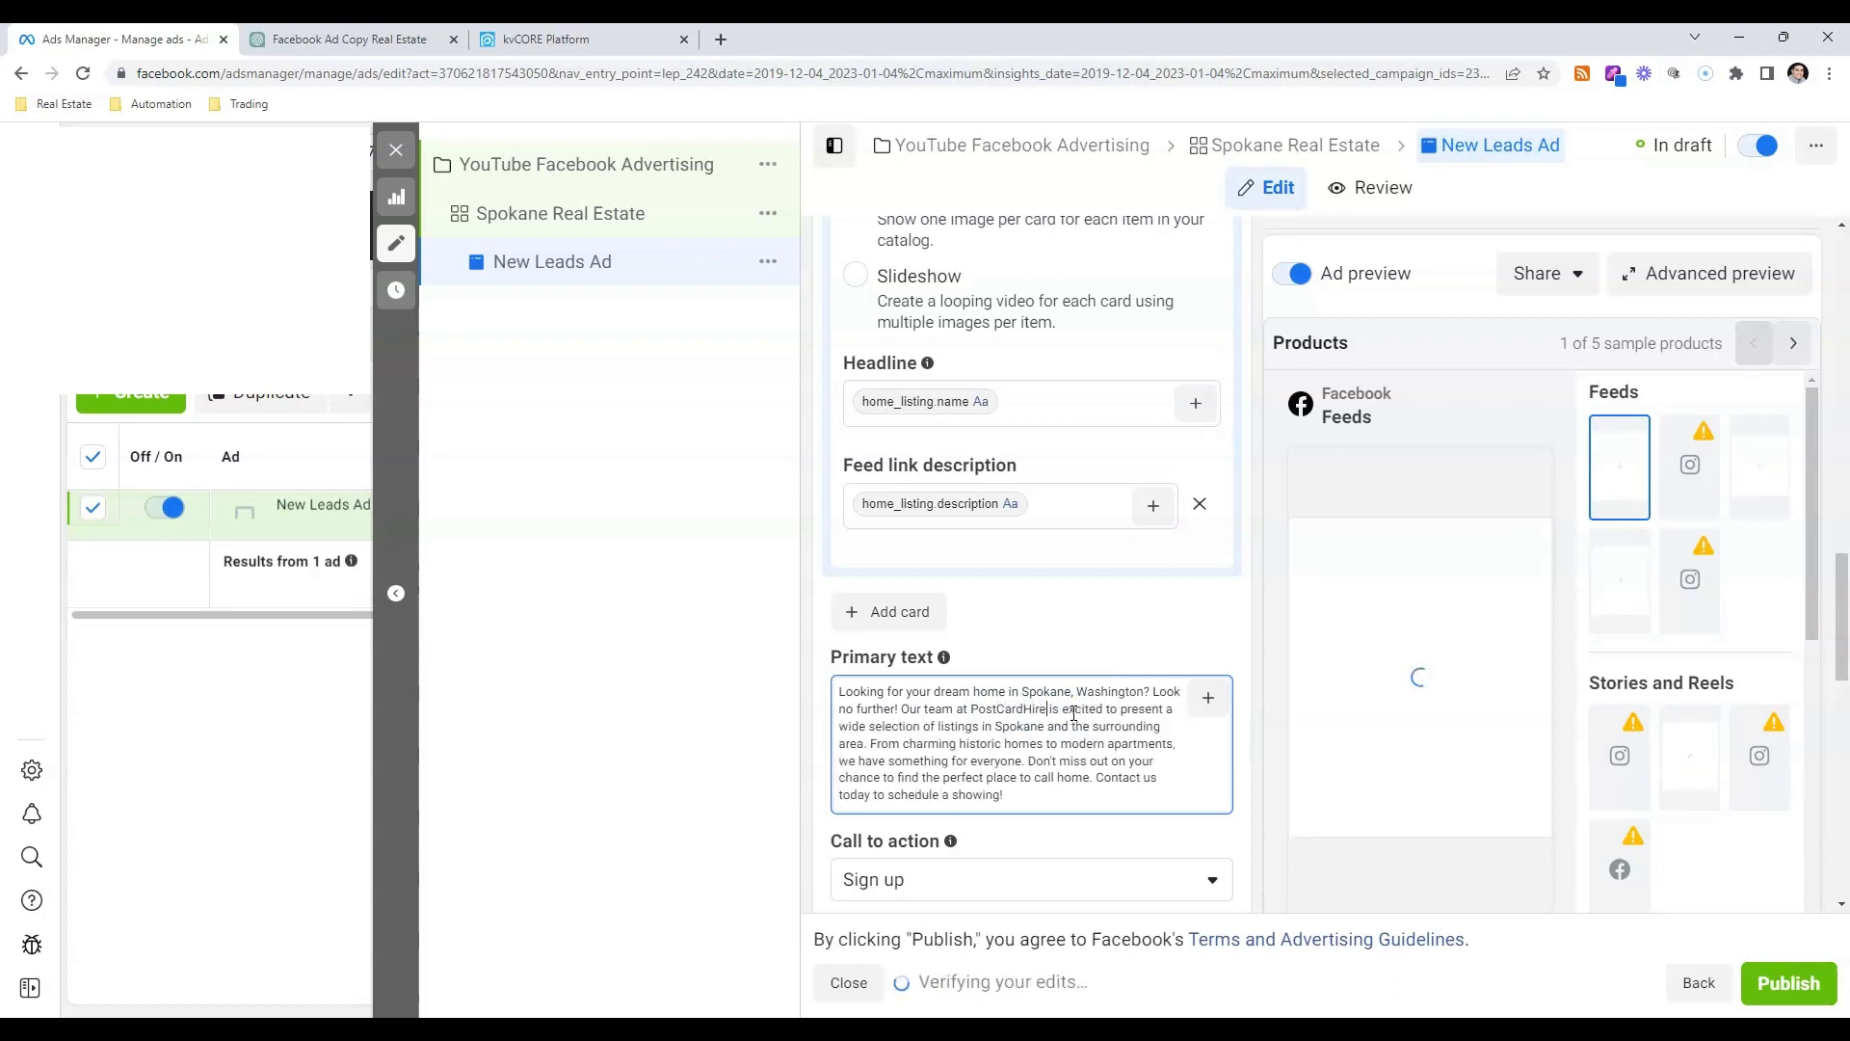
pyautogui.click(1218, 648)
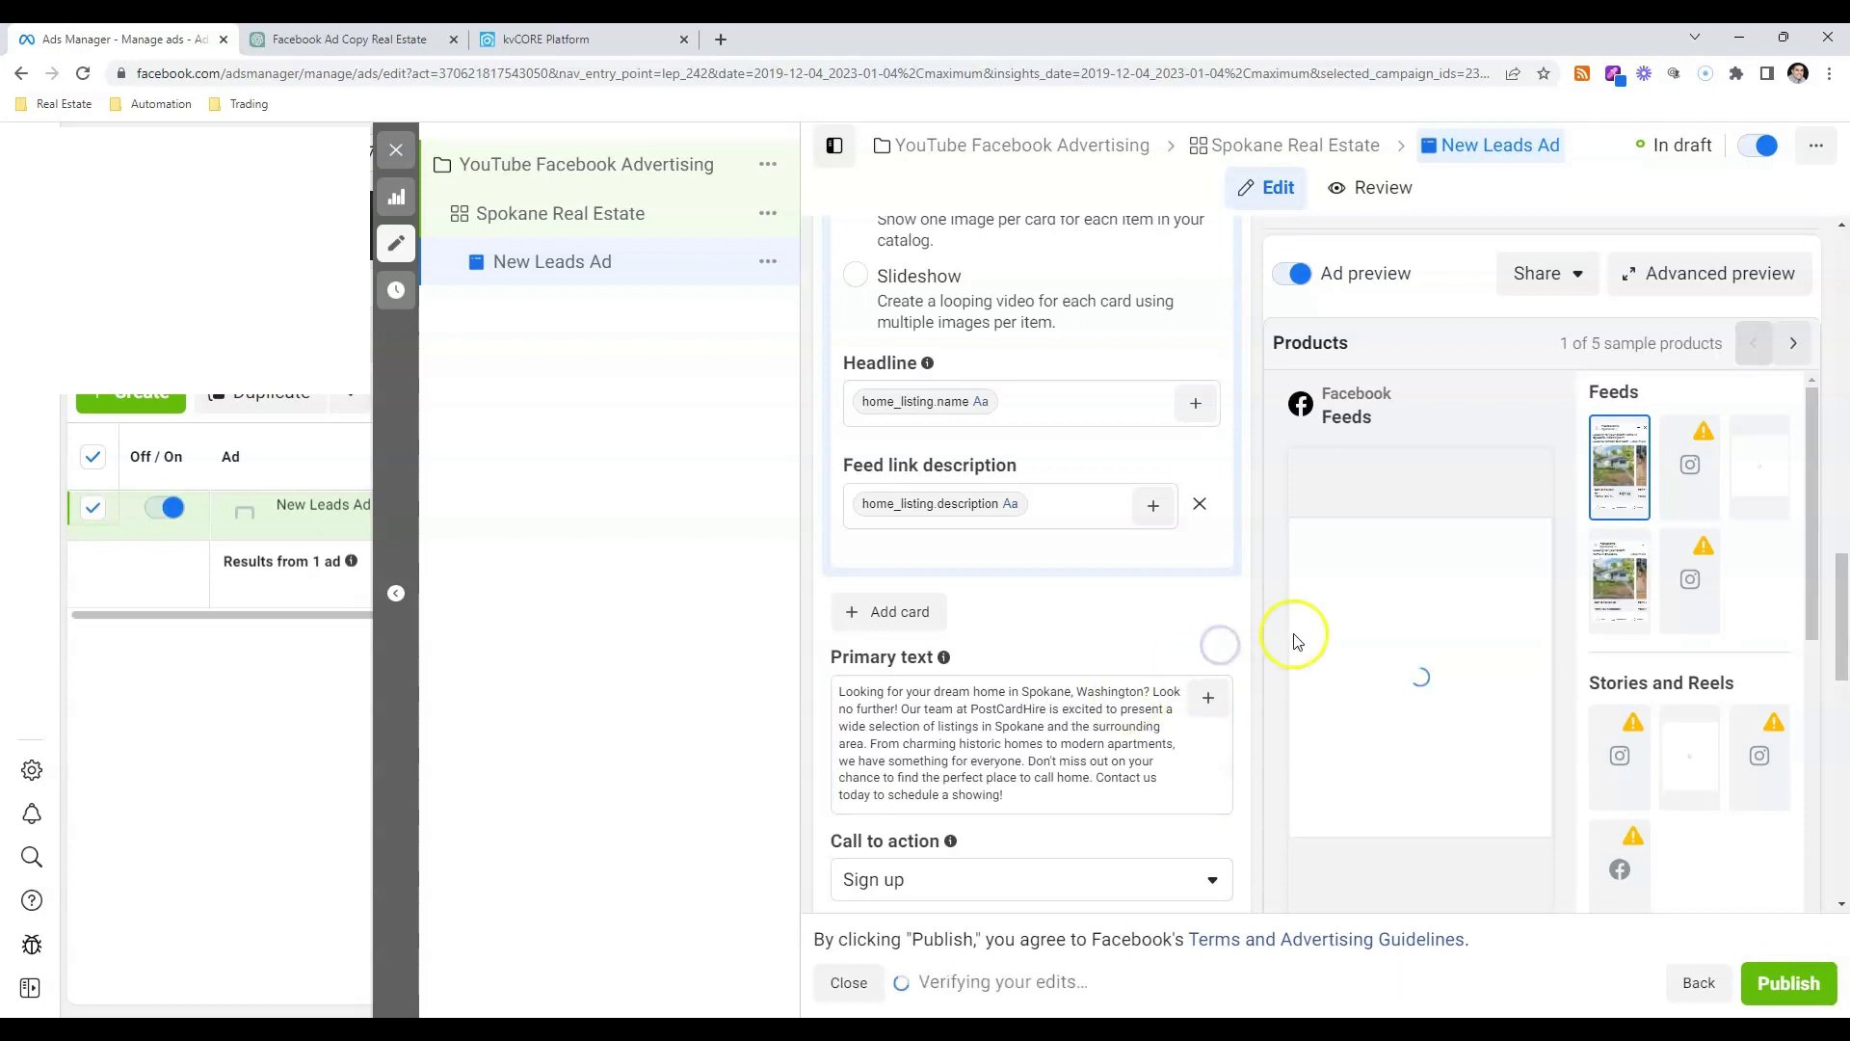
pyautogui.click(1385, 659)
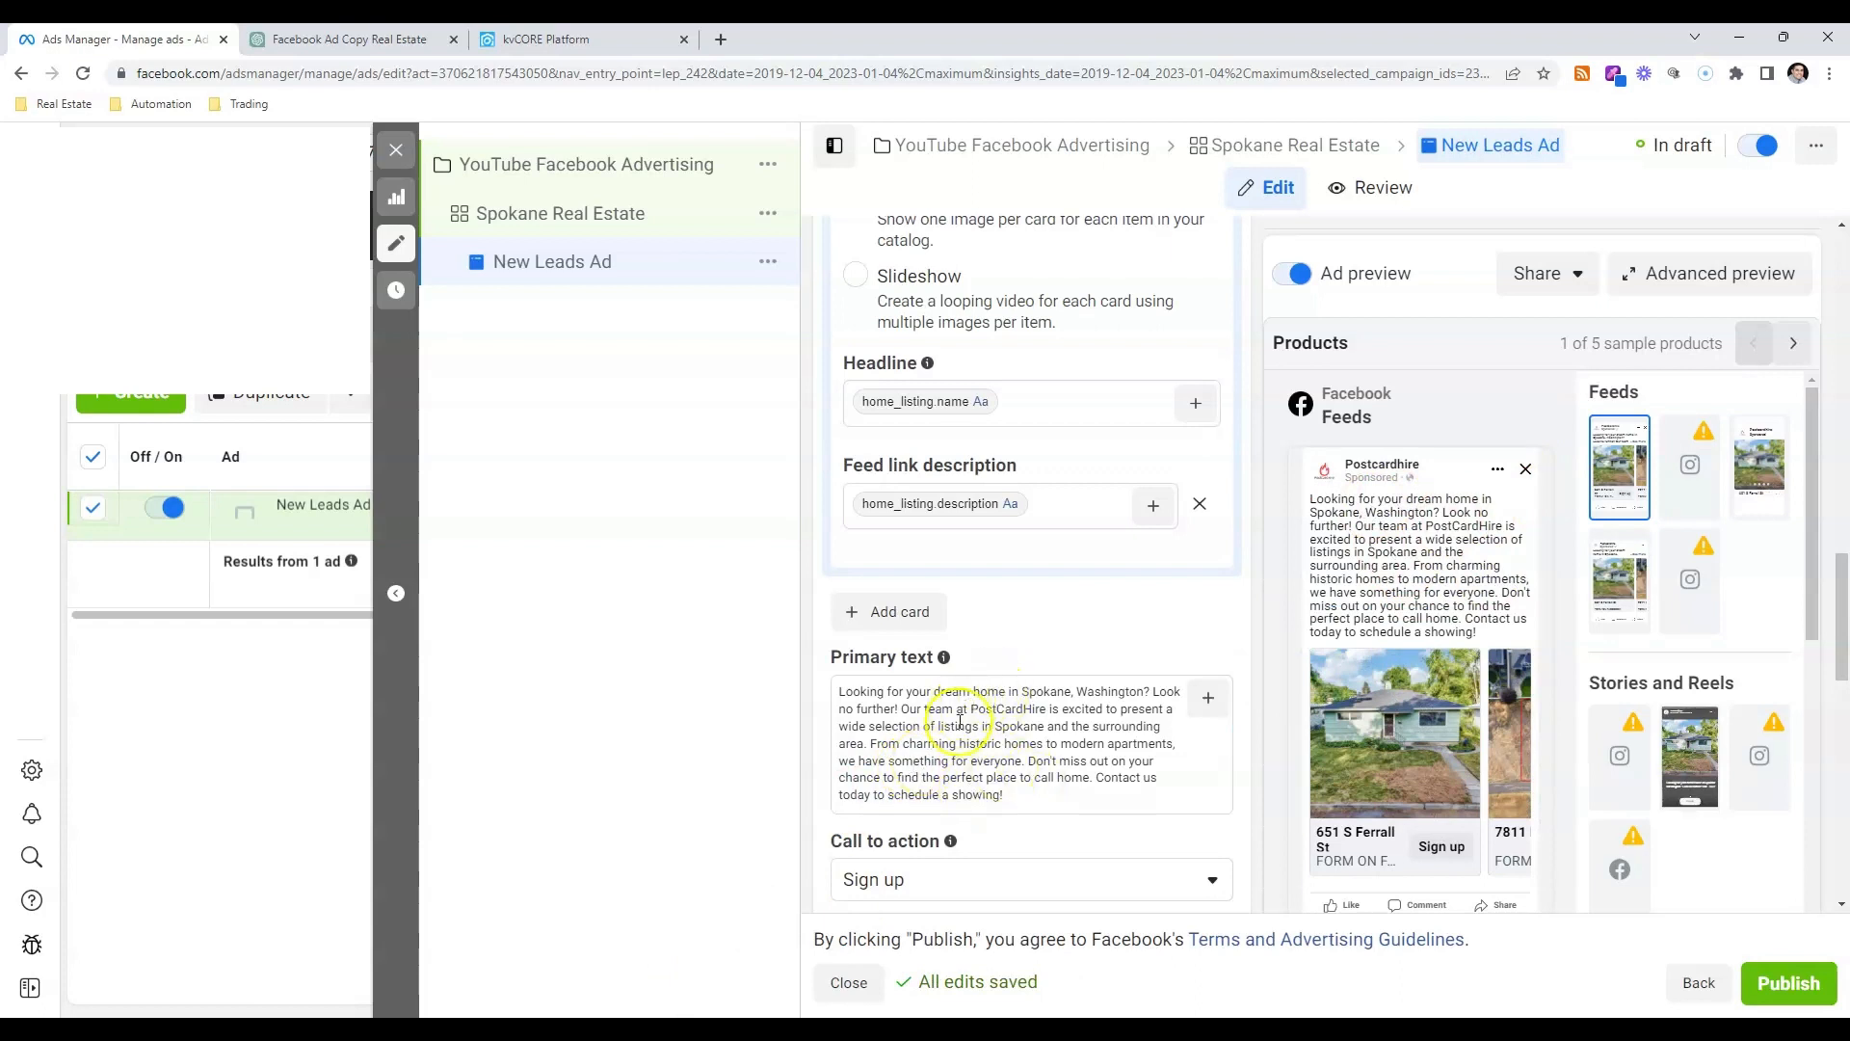
# - Cut everything after "Look no further!" from the ad's primary text
pyautogui.moveTo(1016, 781); pyautogui.dragTo(902, 711)
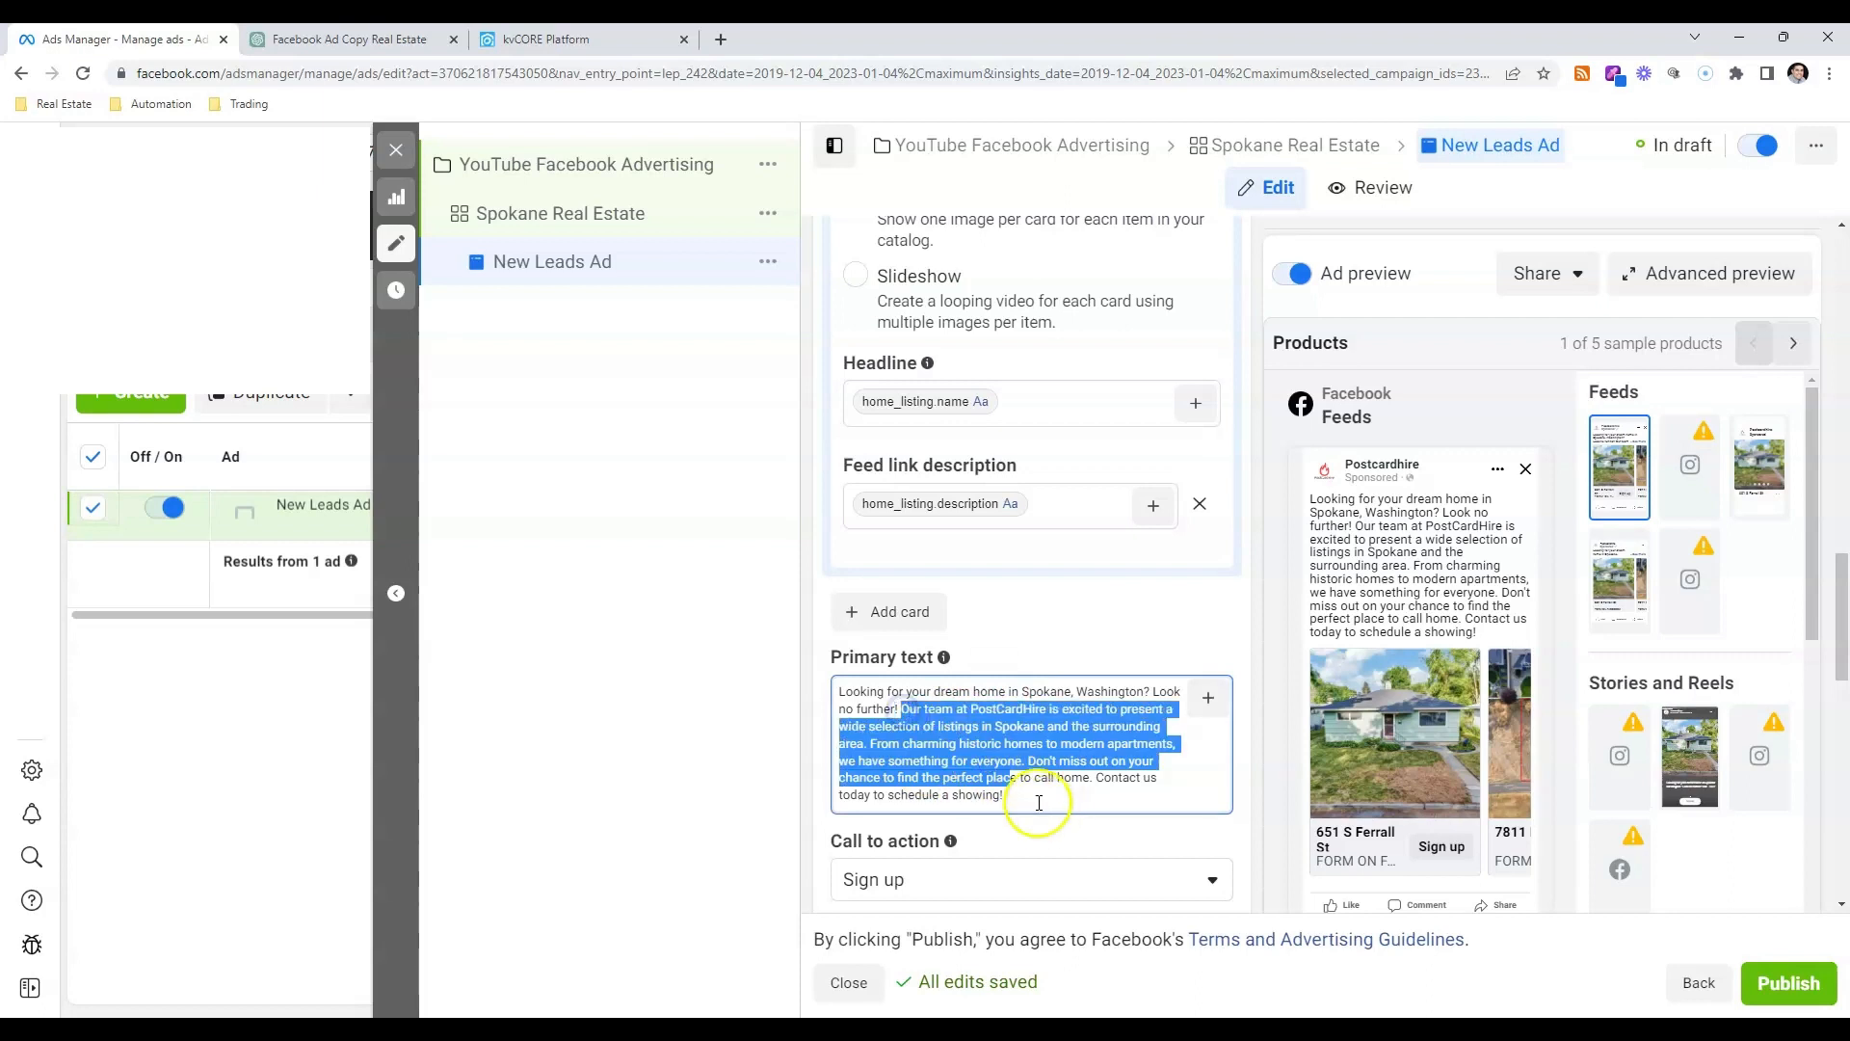
pyautogui.moveTo(1038, 804); pyautogui.dragTo(904, 713)
pyautogui.rightClick(905, 713)
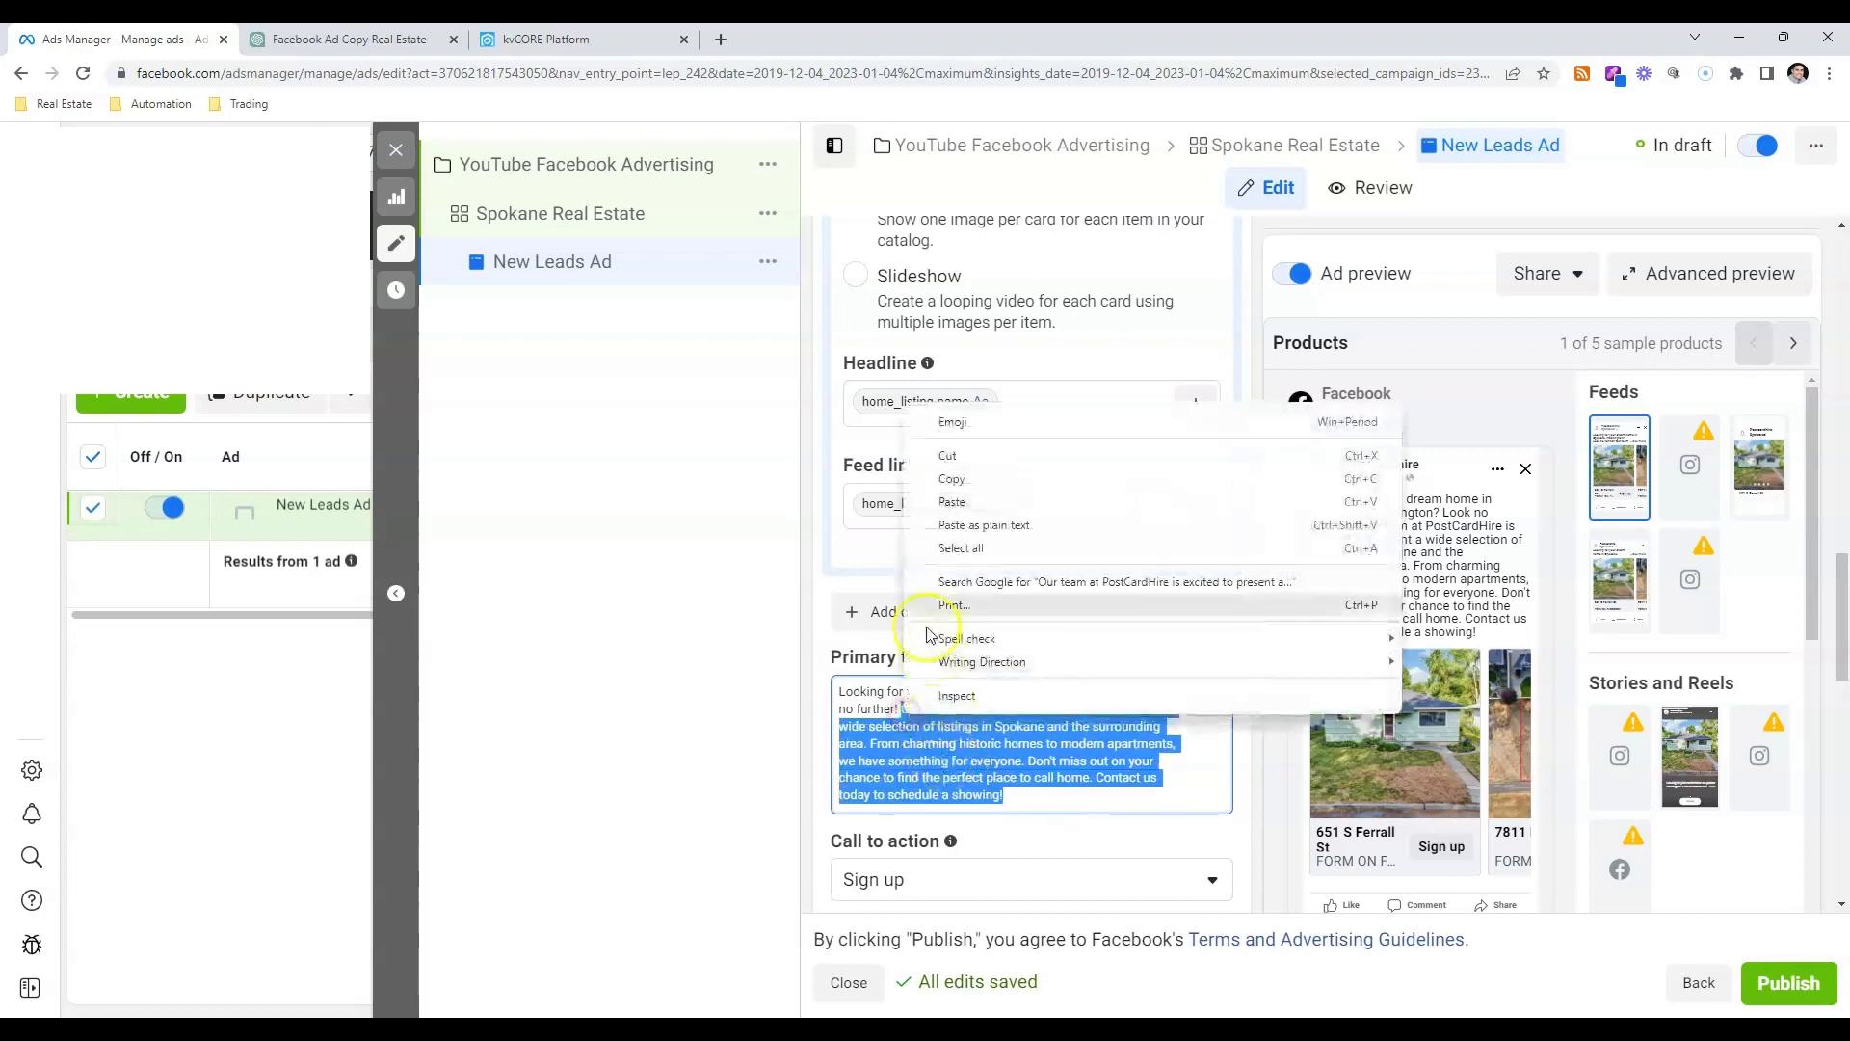
pyautogui.click(950, 456)
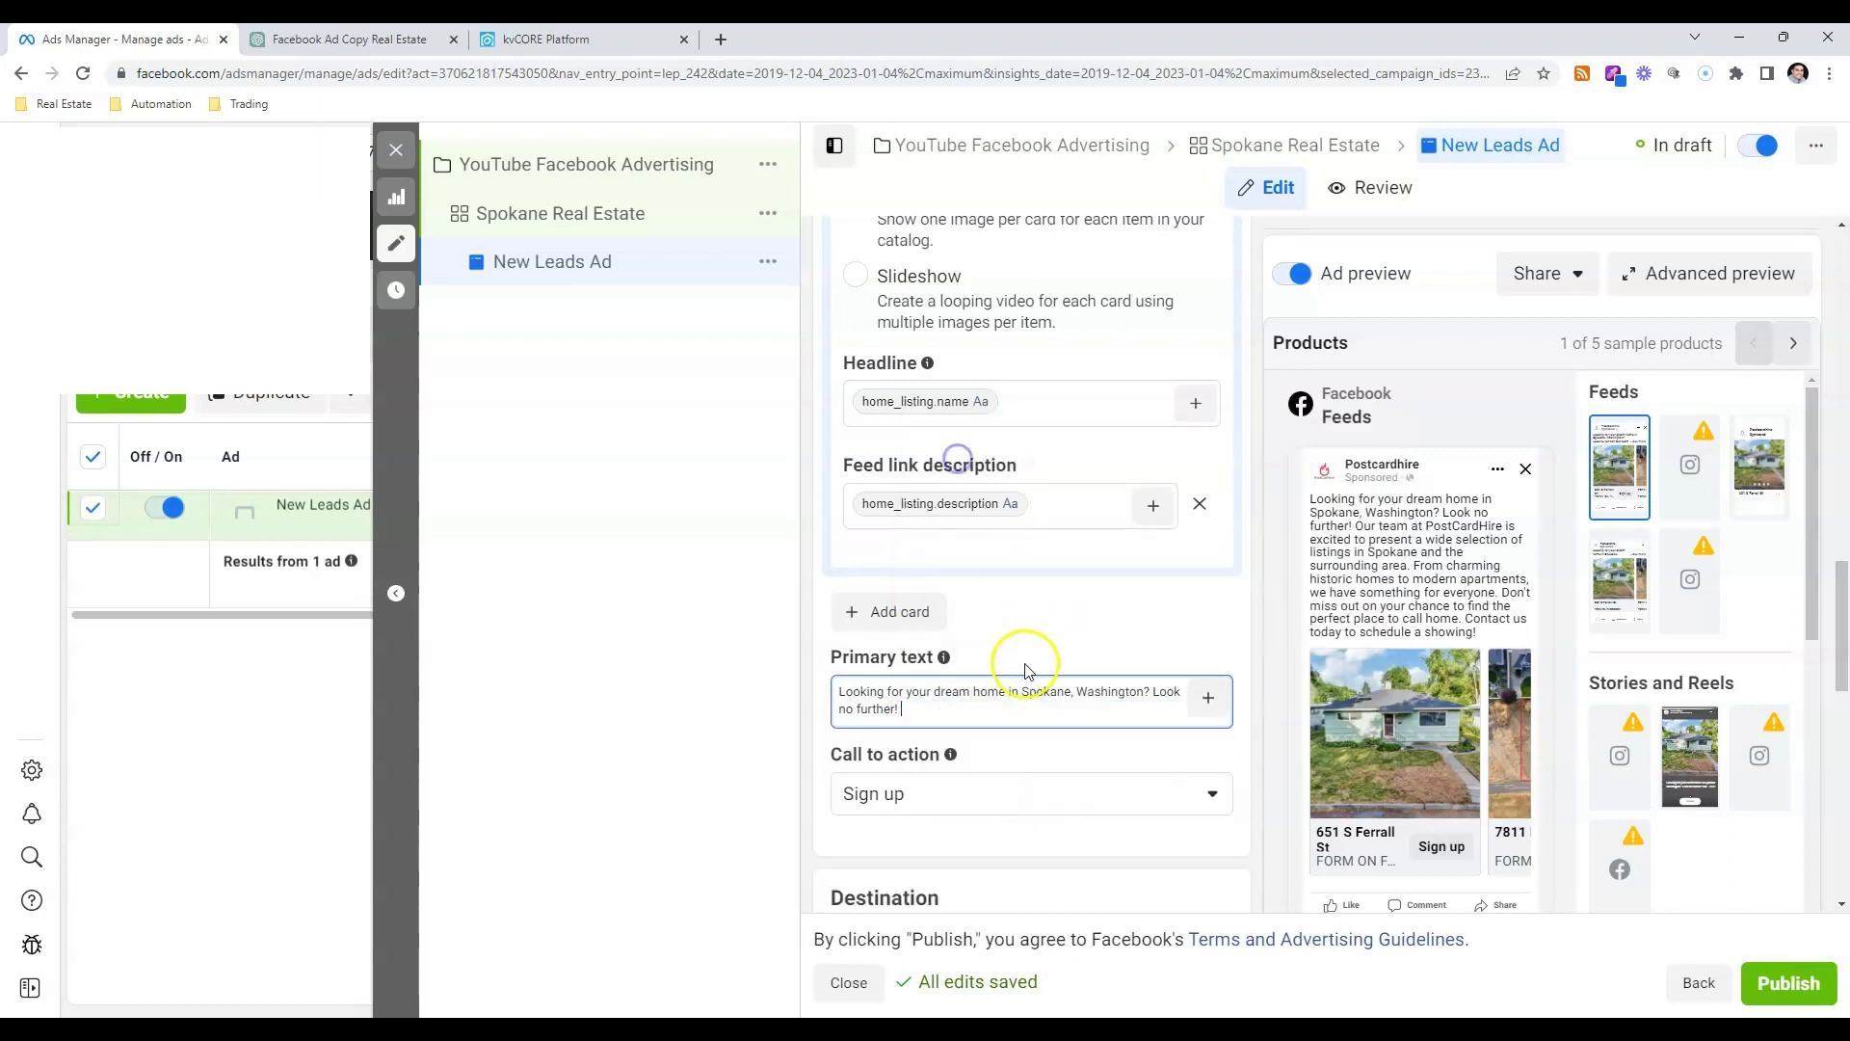
pyautogui.click(1253, 627)
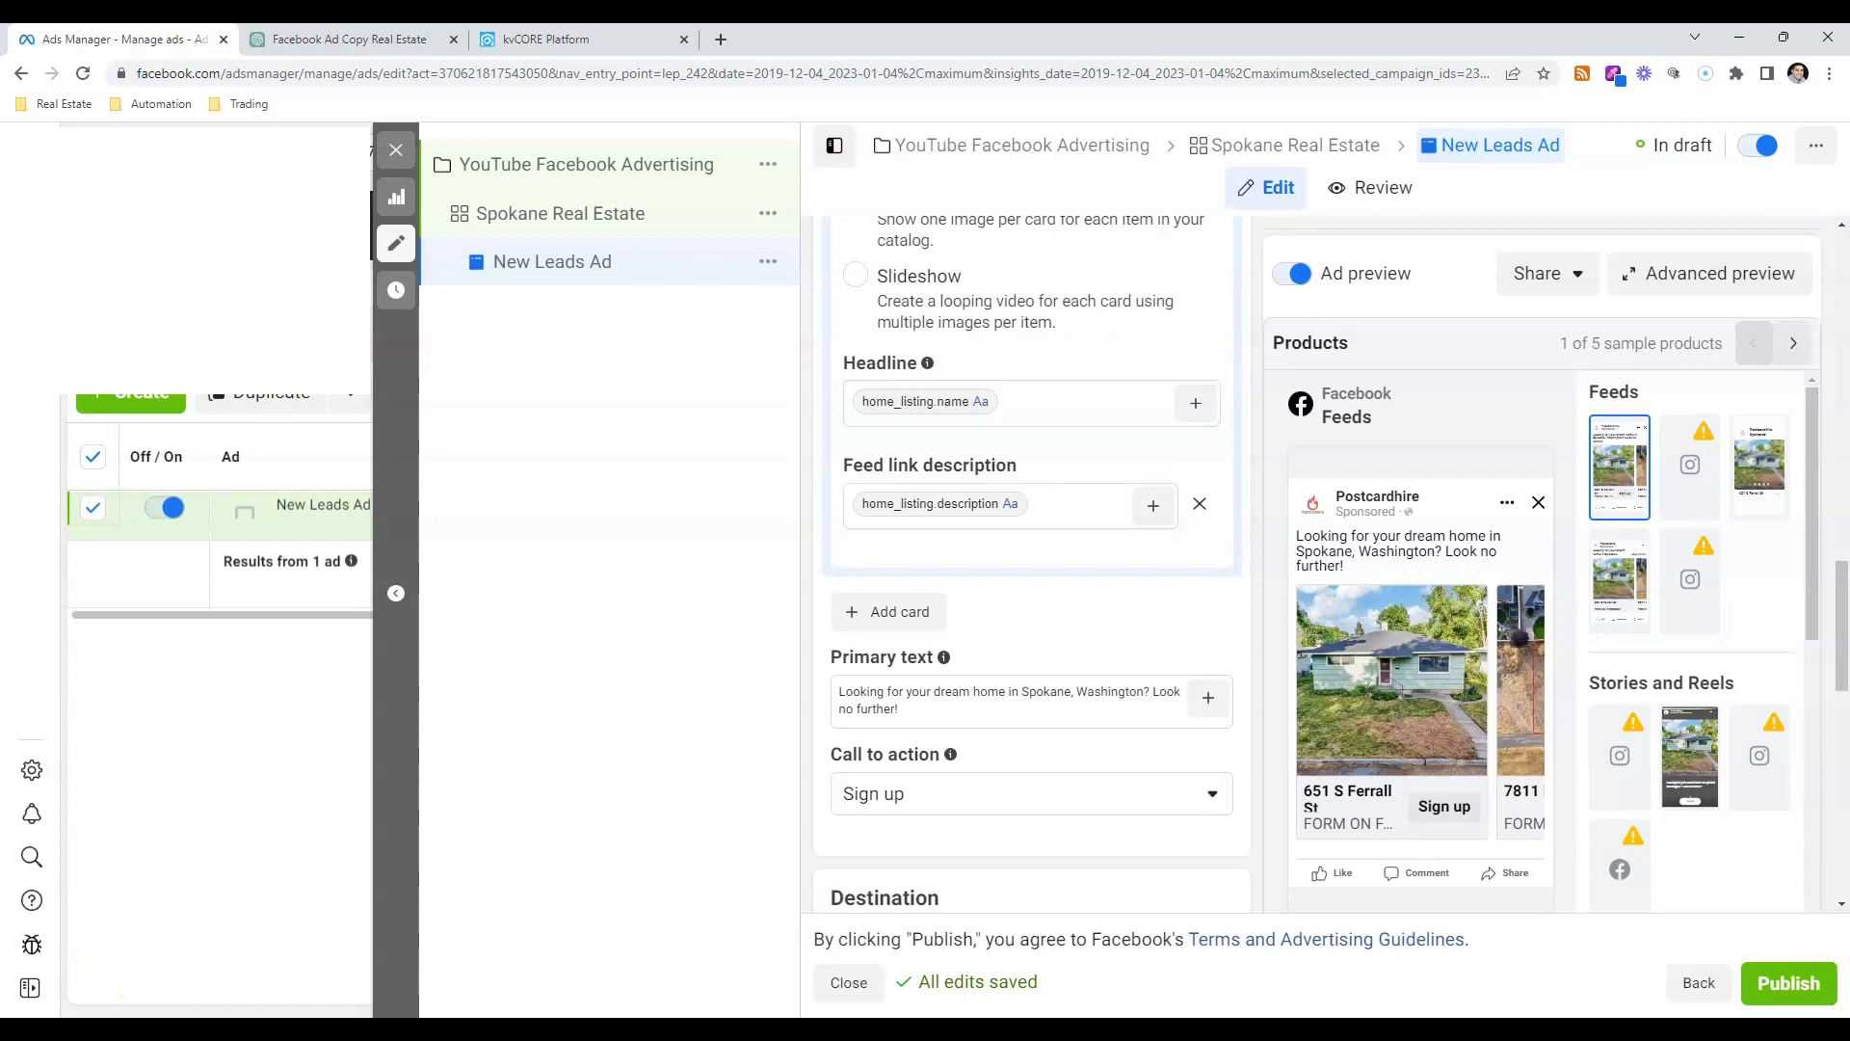
# - Set the ad's call to action to Learn more and look over the remaining instant form and tracking settings
pyautogui.click(1000, 793)
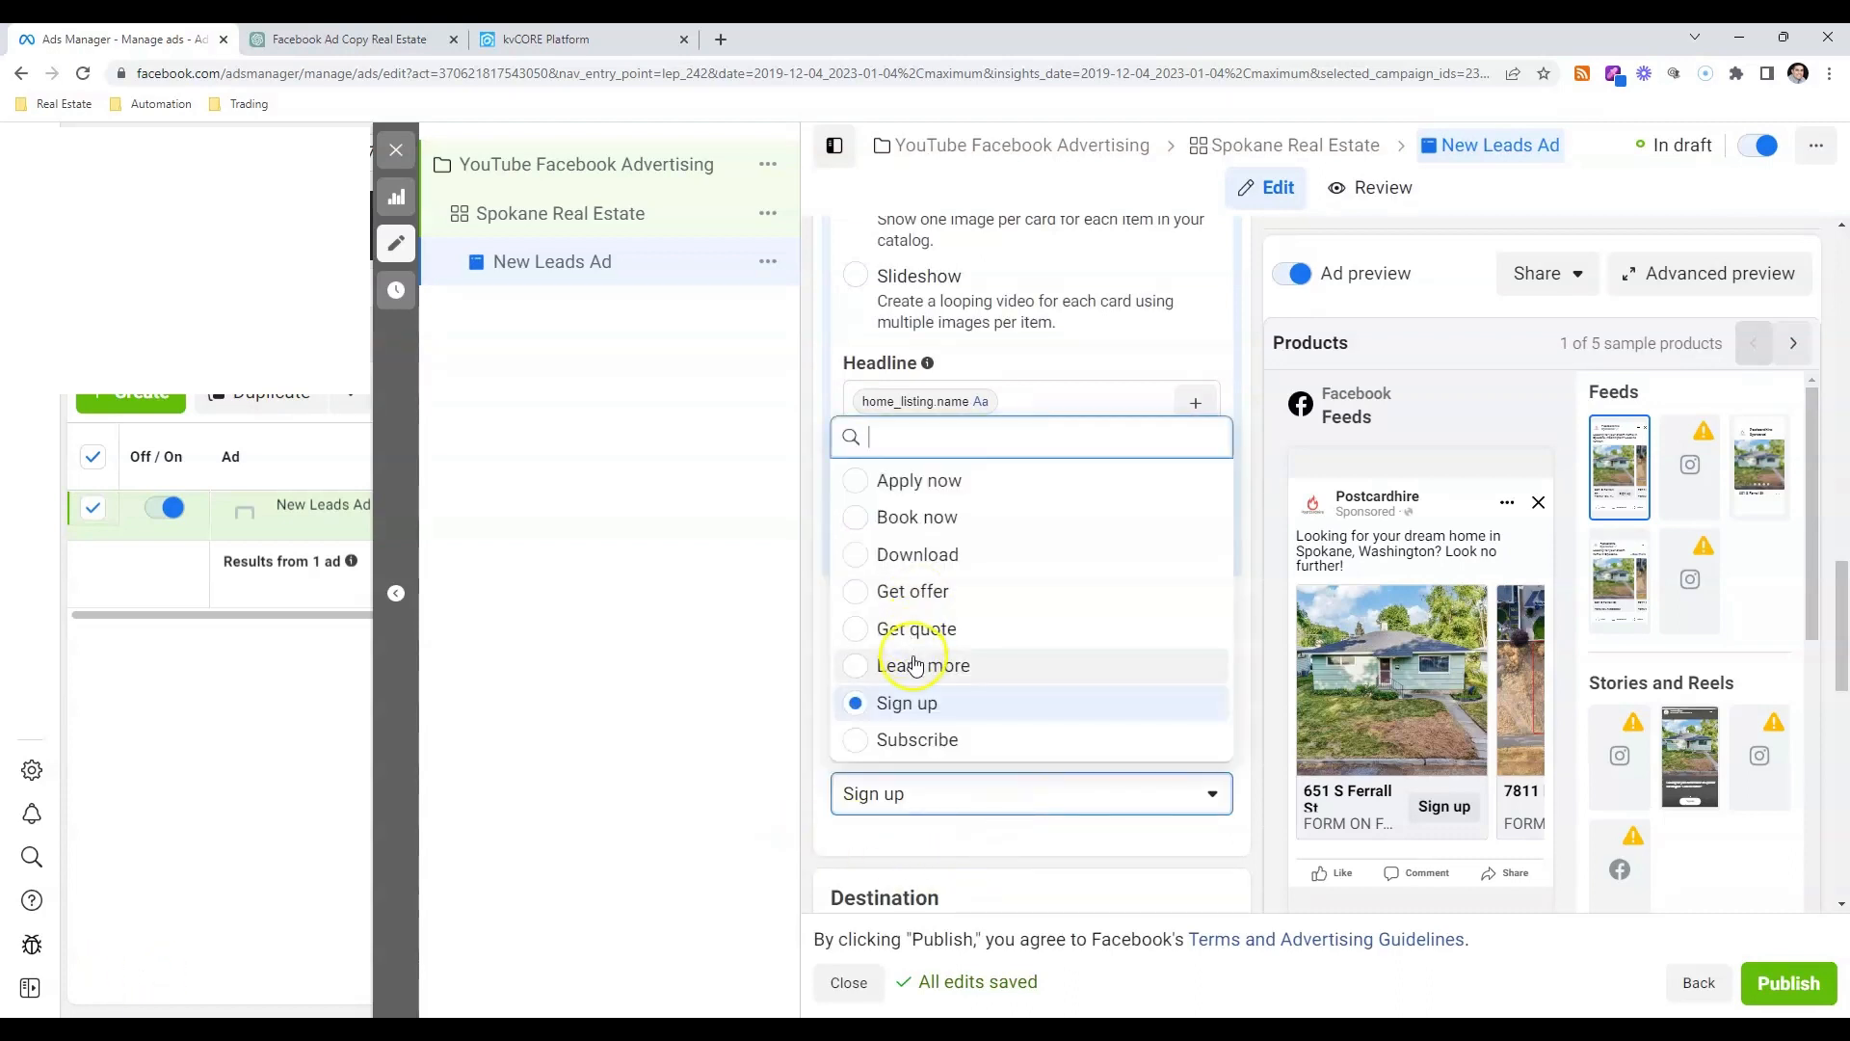
pyautogui.click(992, 663)
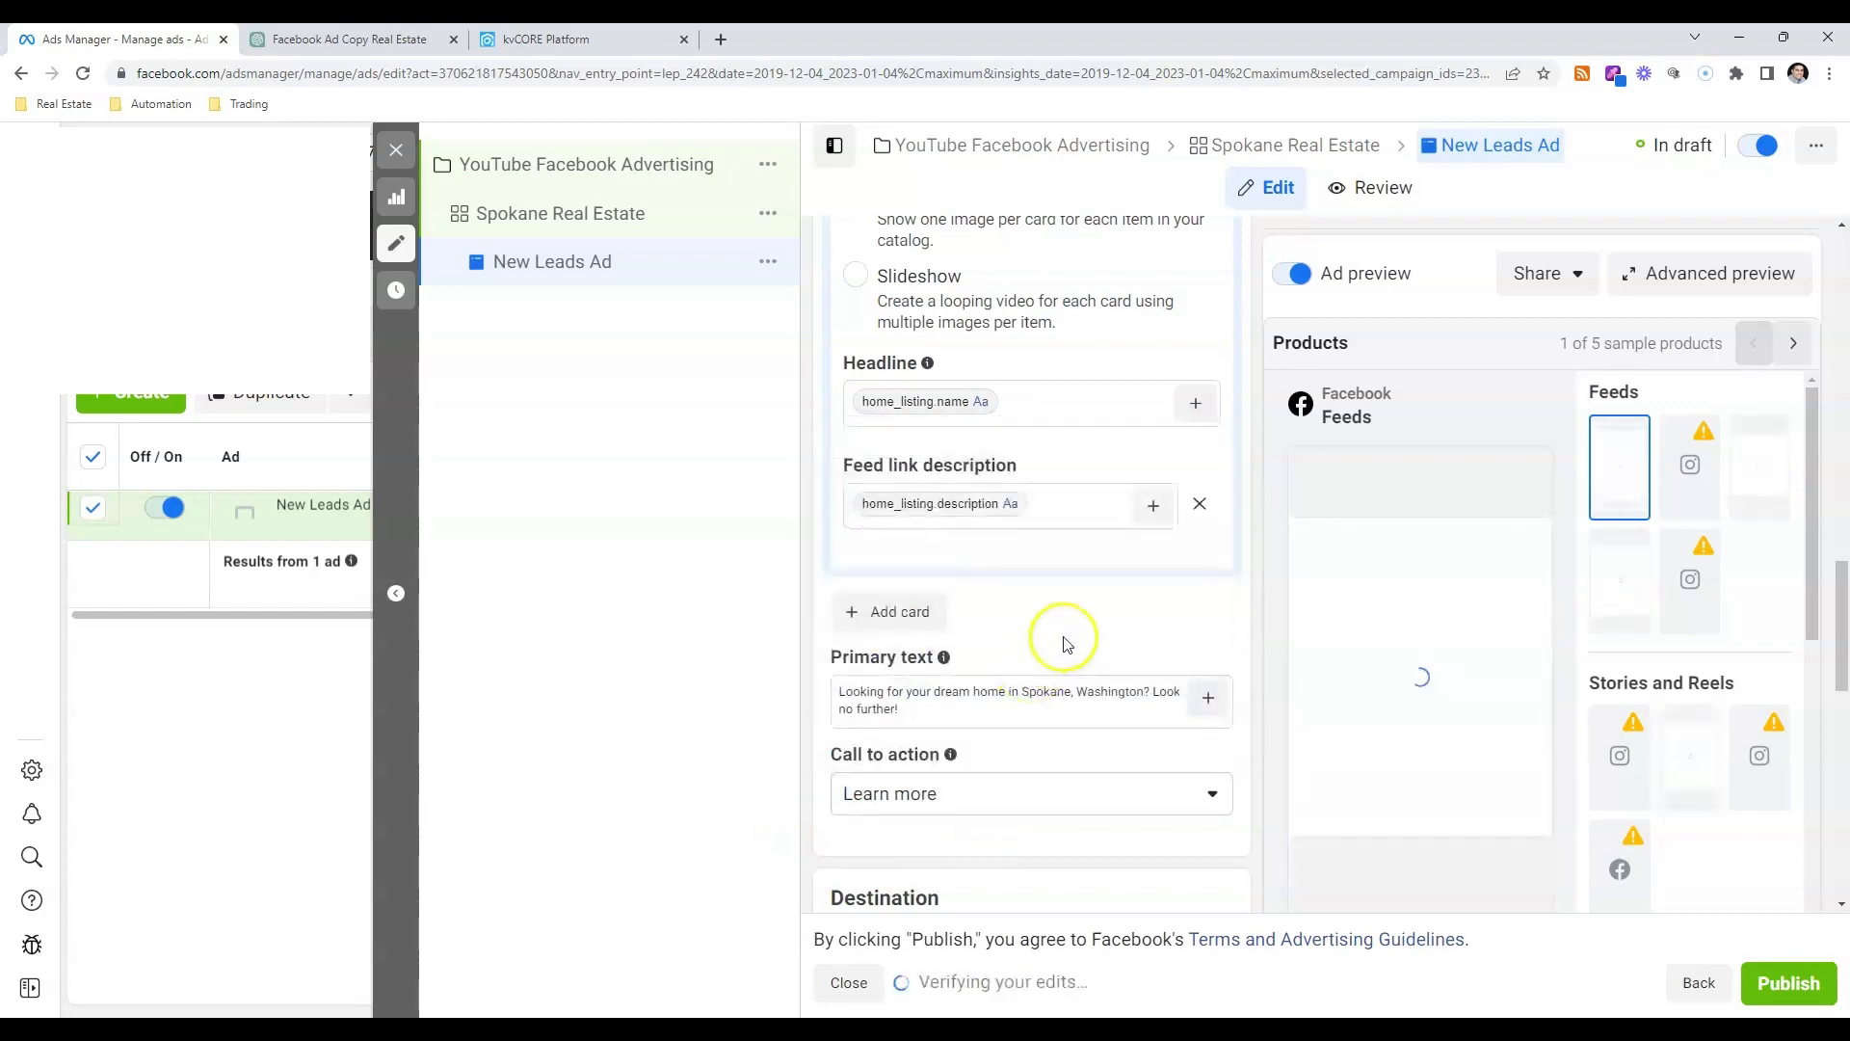
pyautogui.scroll(-4, 1066, 640)
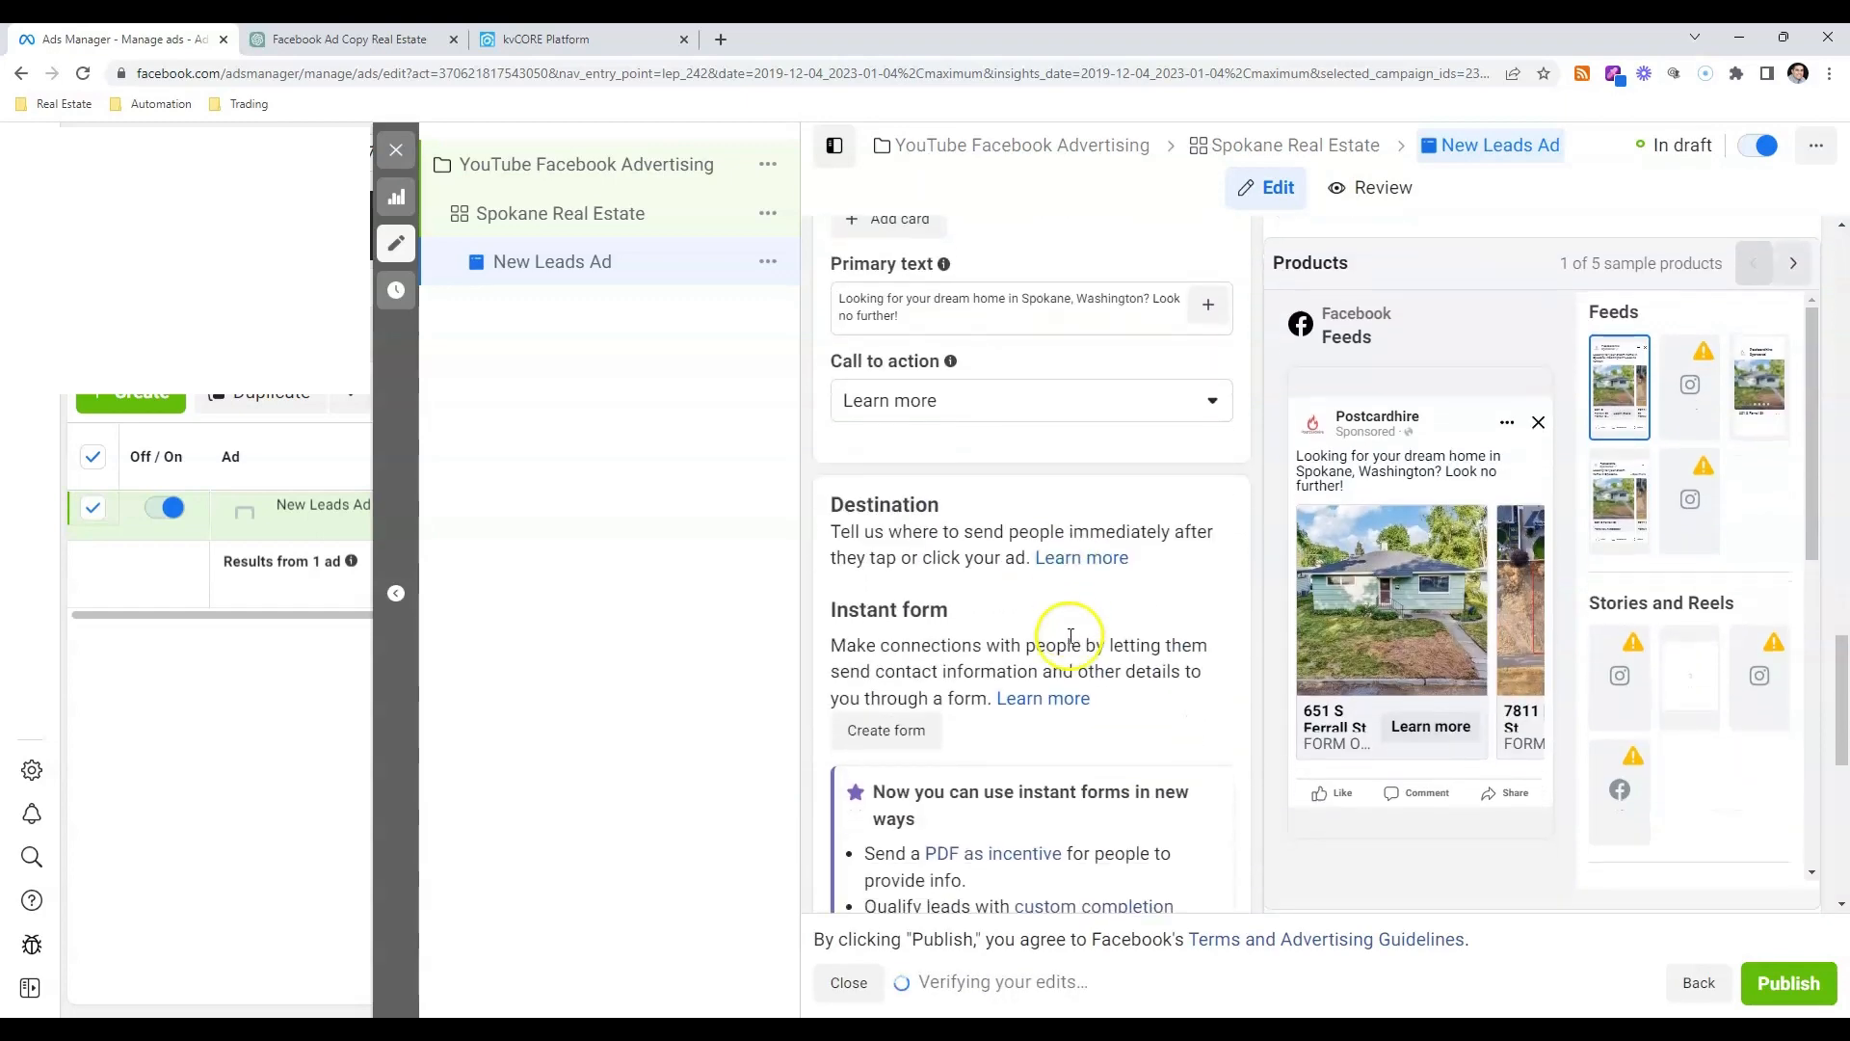
pyautogui.scroll(-7, 1070, 638)
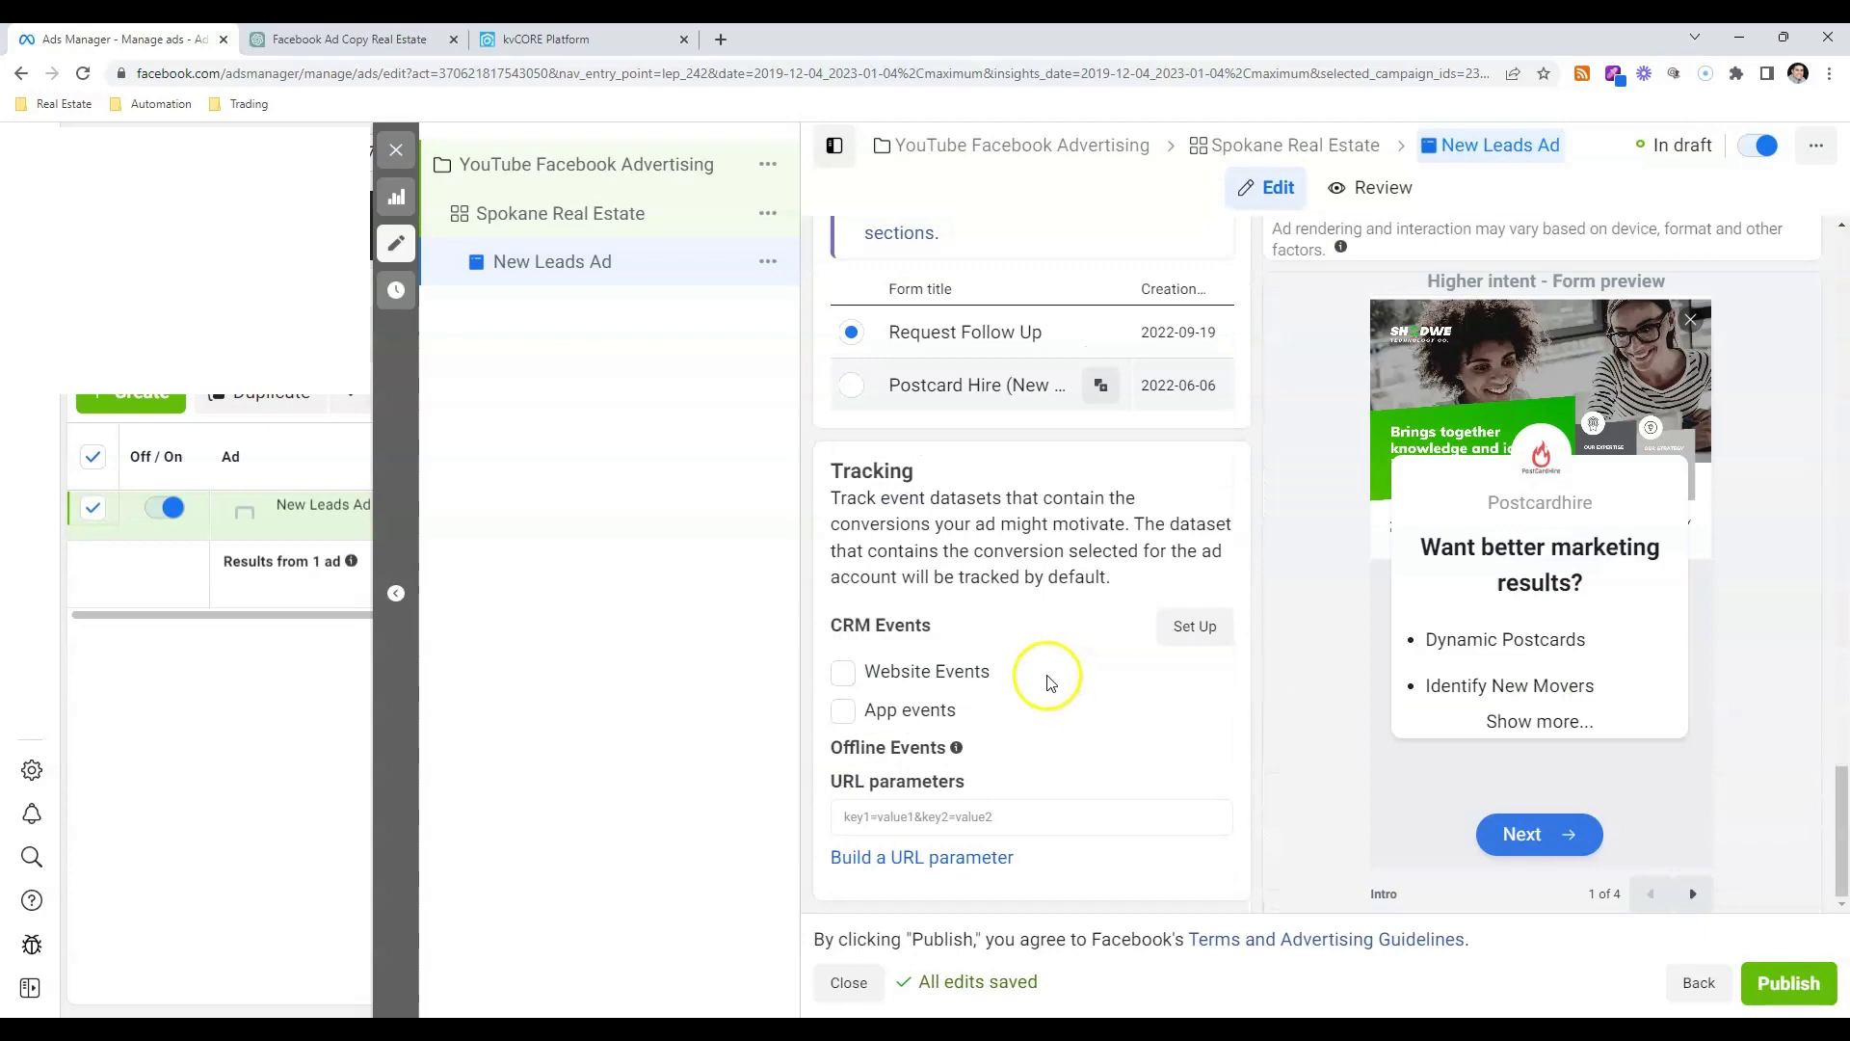
# - Start creating a new instant form for the ad's destination
pyautogui.scroll(5, 1050, 683)
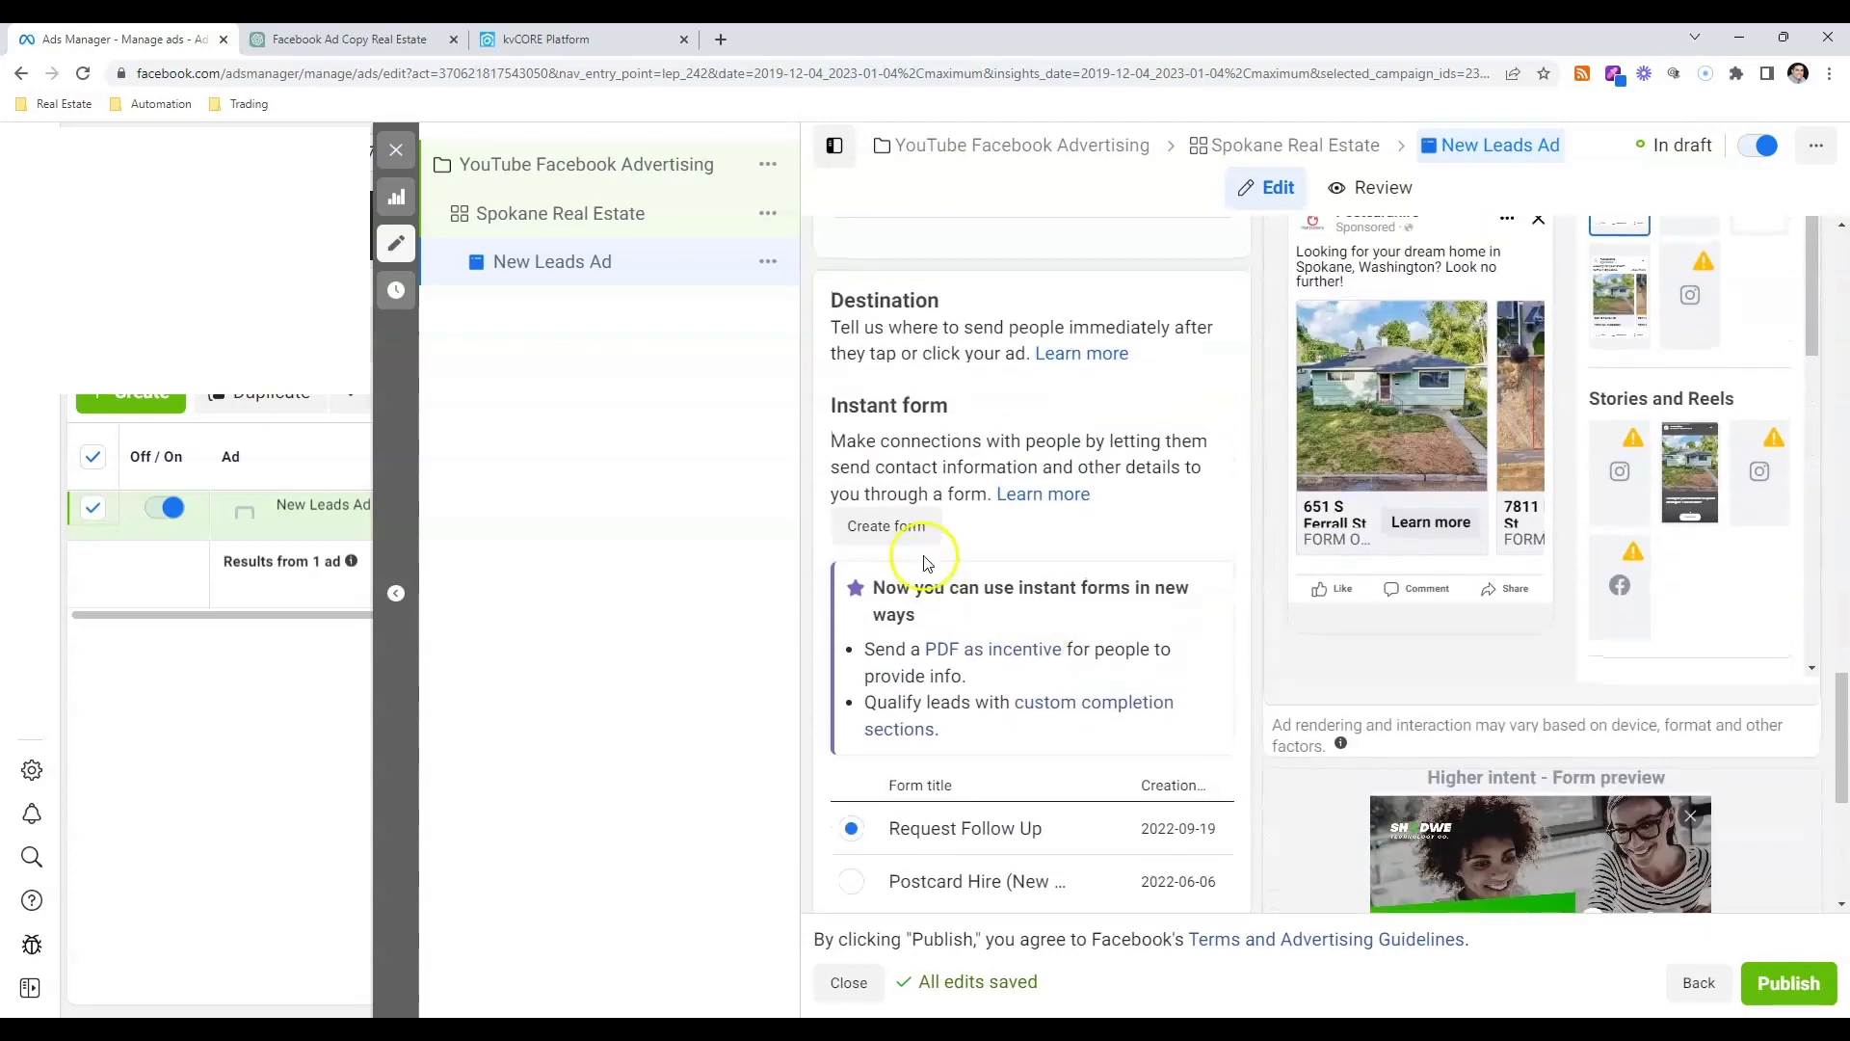
pyautogui.click(909, 528)
pyautogui.click(969, 730)
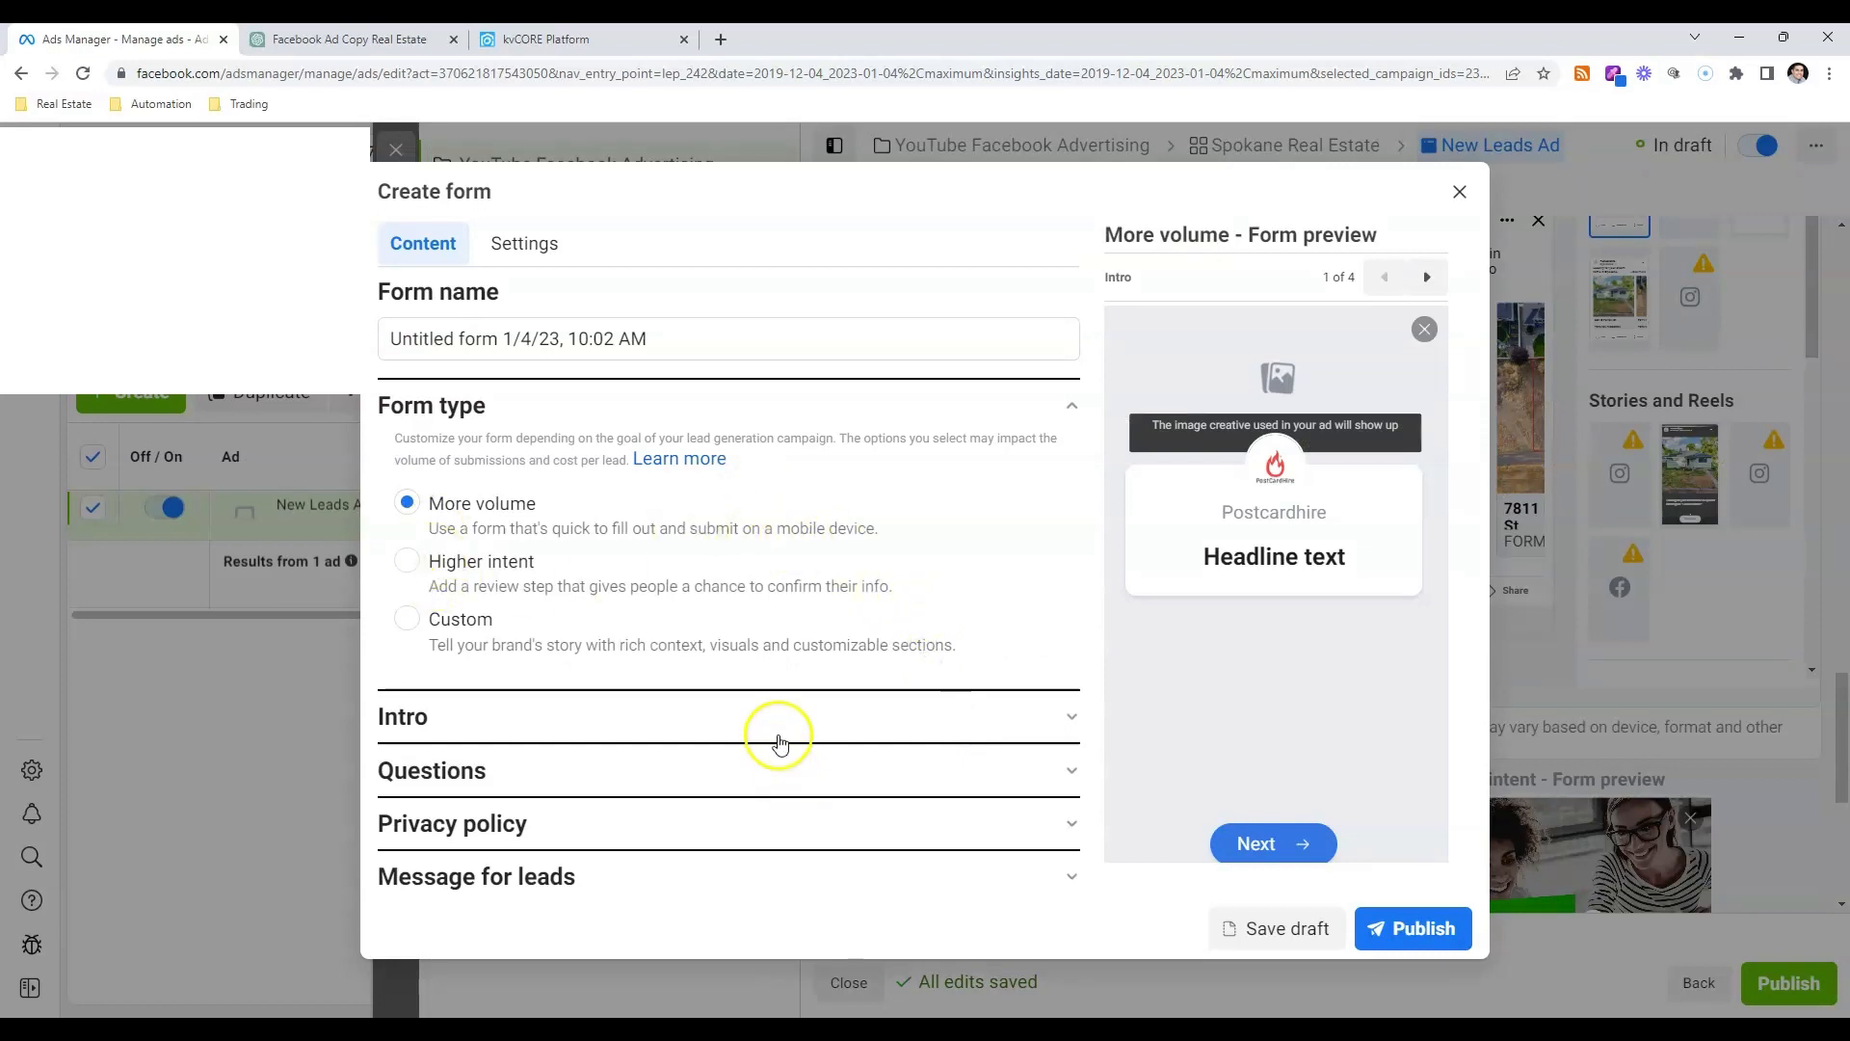
# - Set the intro background image of the new form to use the image from the ad
pyautogui.scroll(-1, 781, 742)
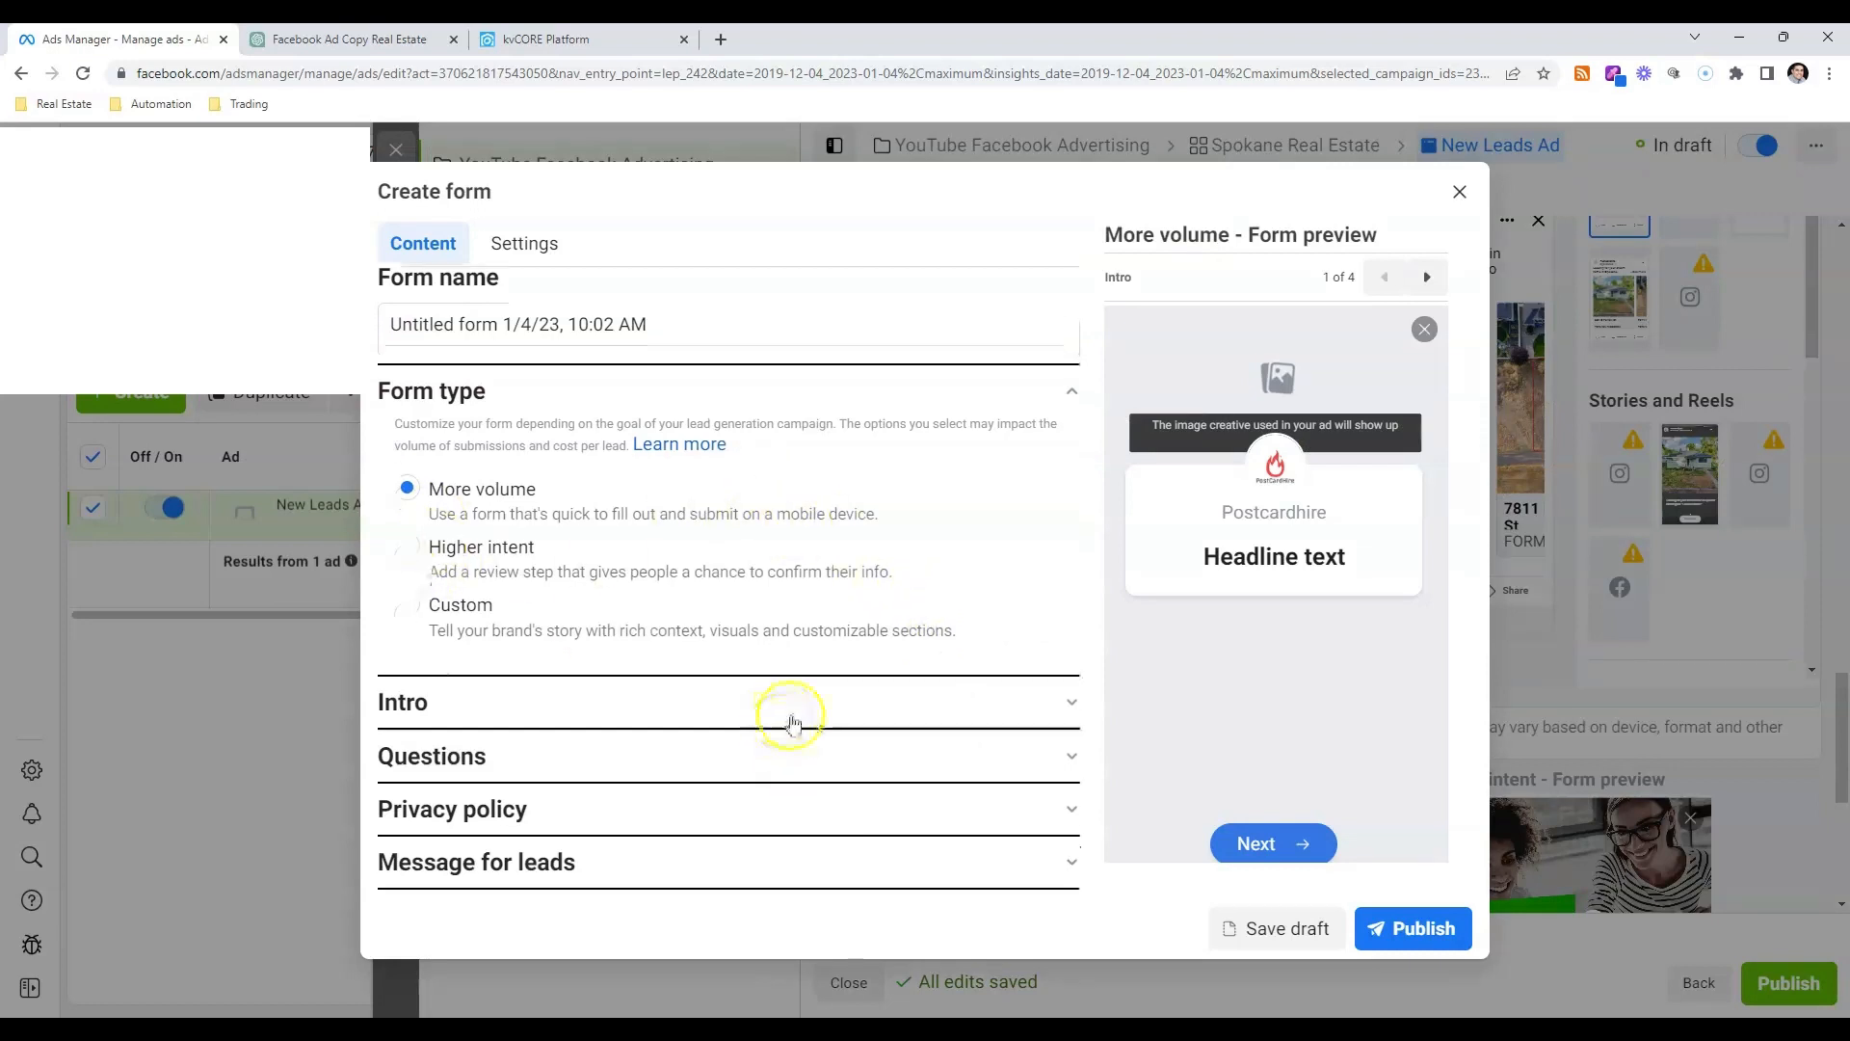
pyautogui.click(793, 718)
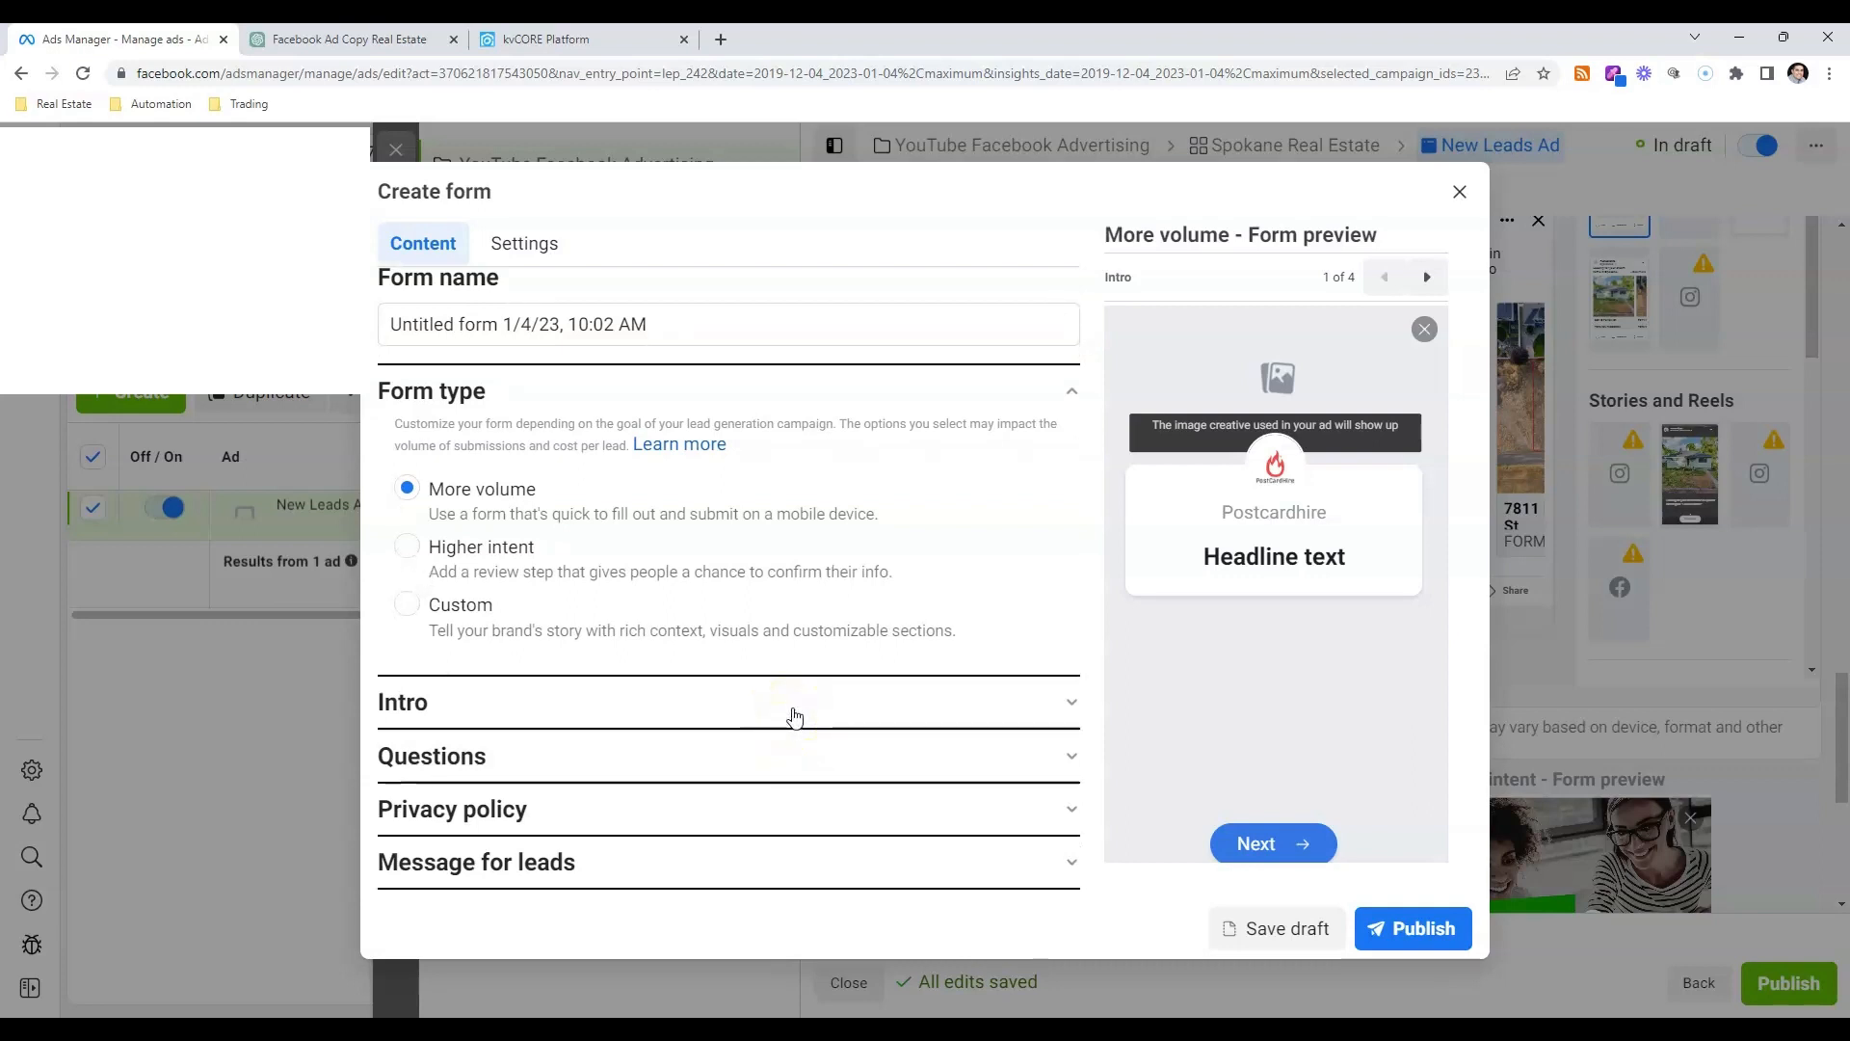
pyautogui.click(786, 709)
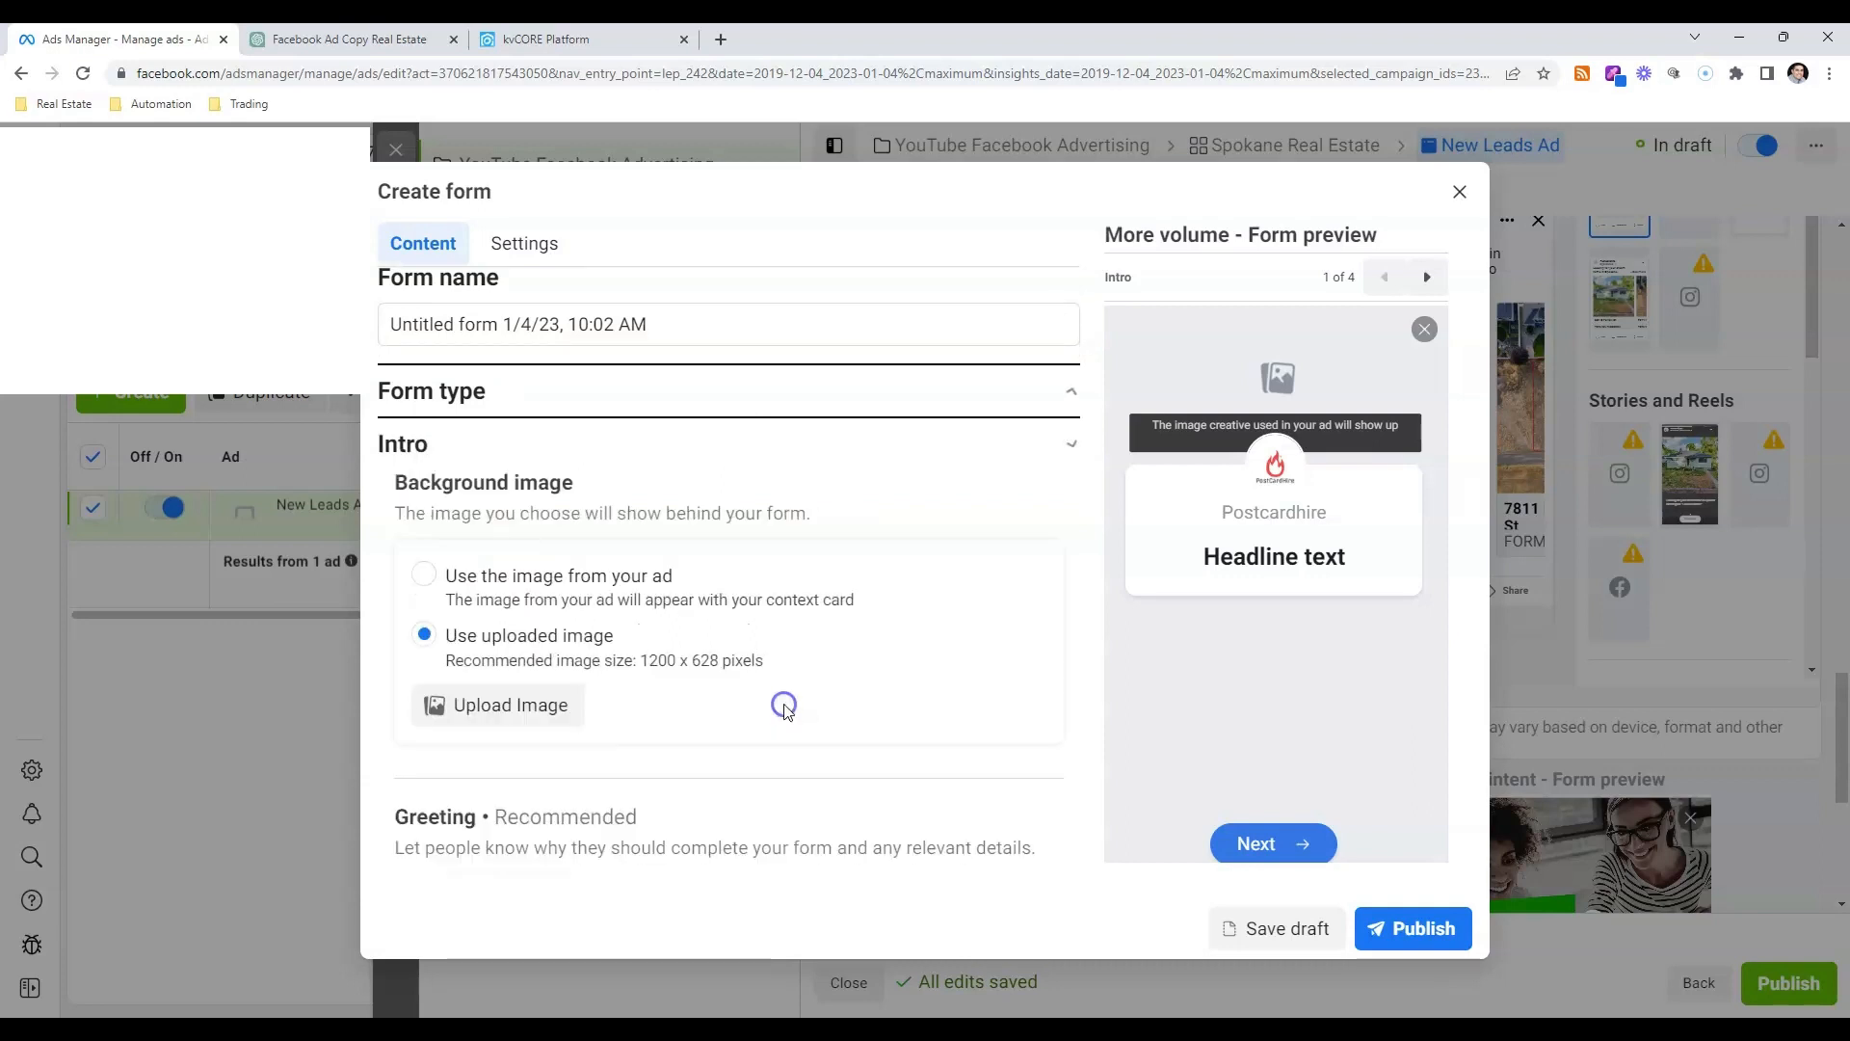
pyautogui.click(578, 701)
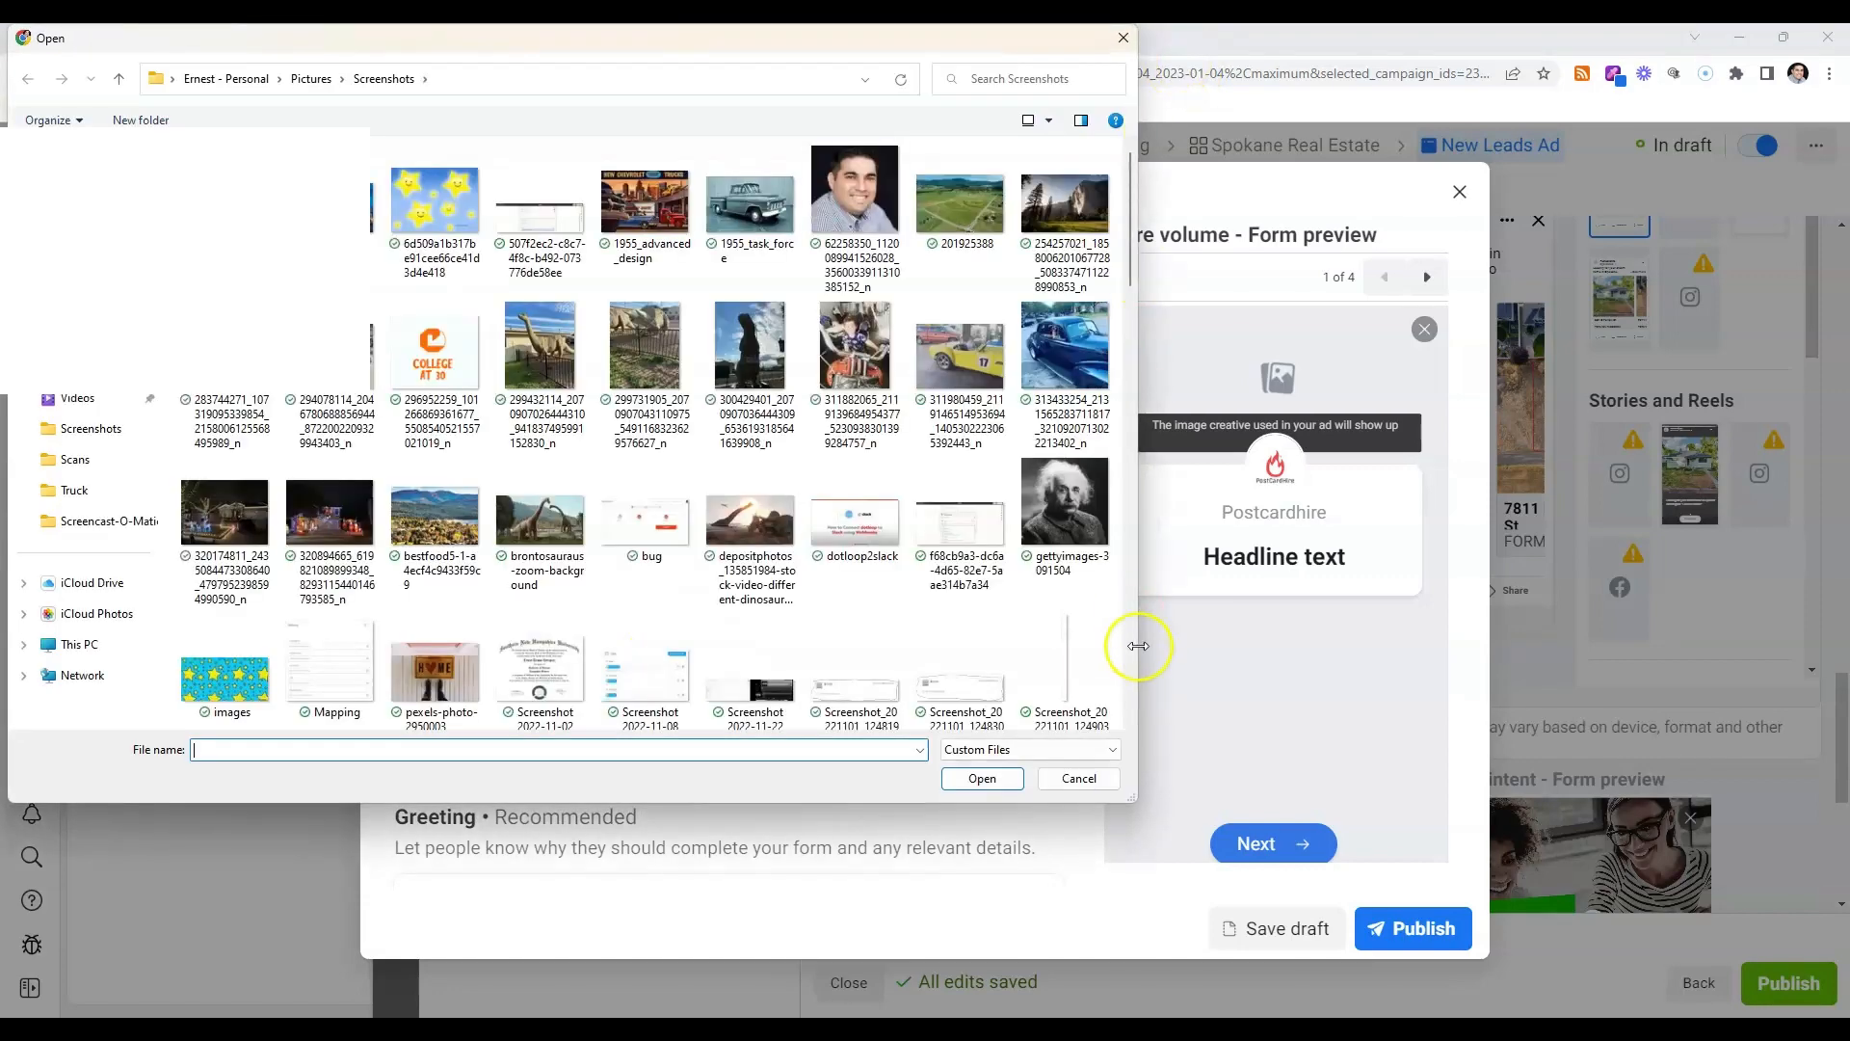
pyautogui.click(1080, 773)
pyautogui.click(423, 575)
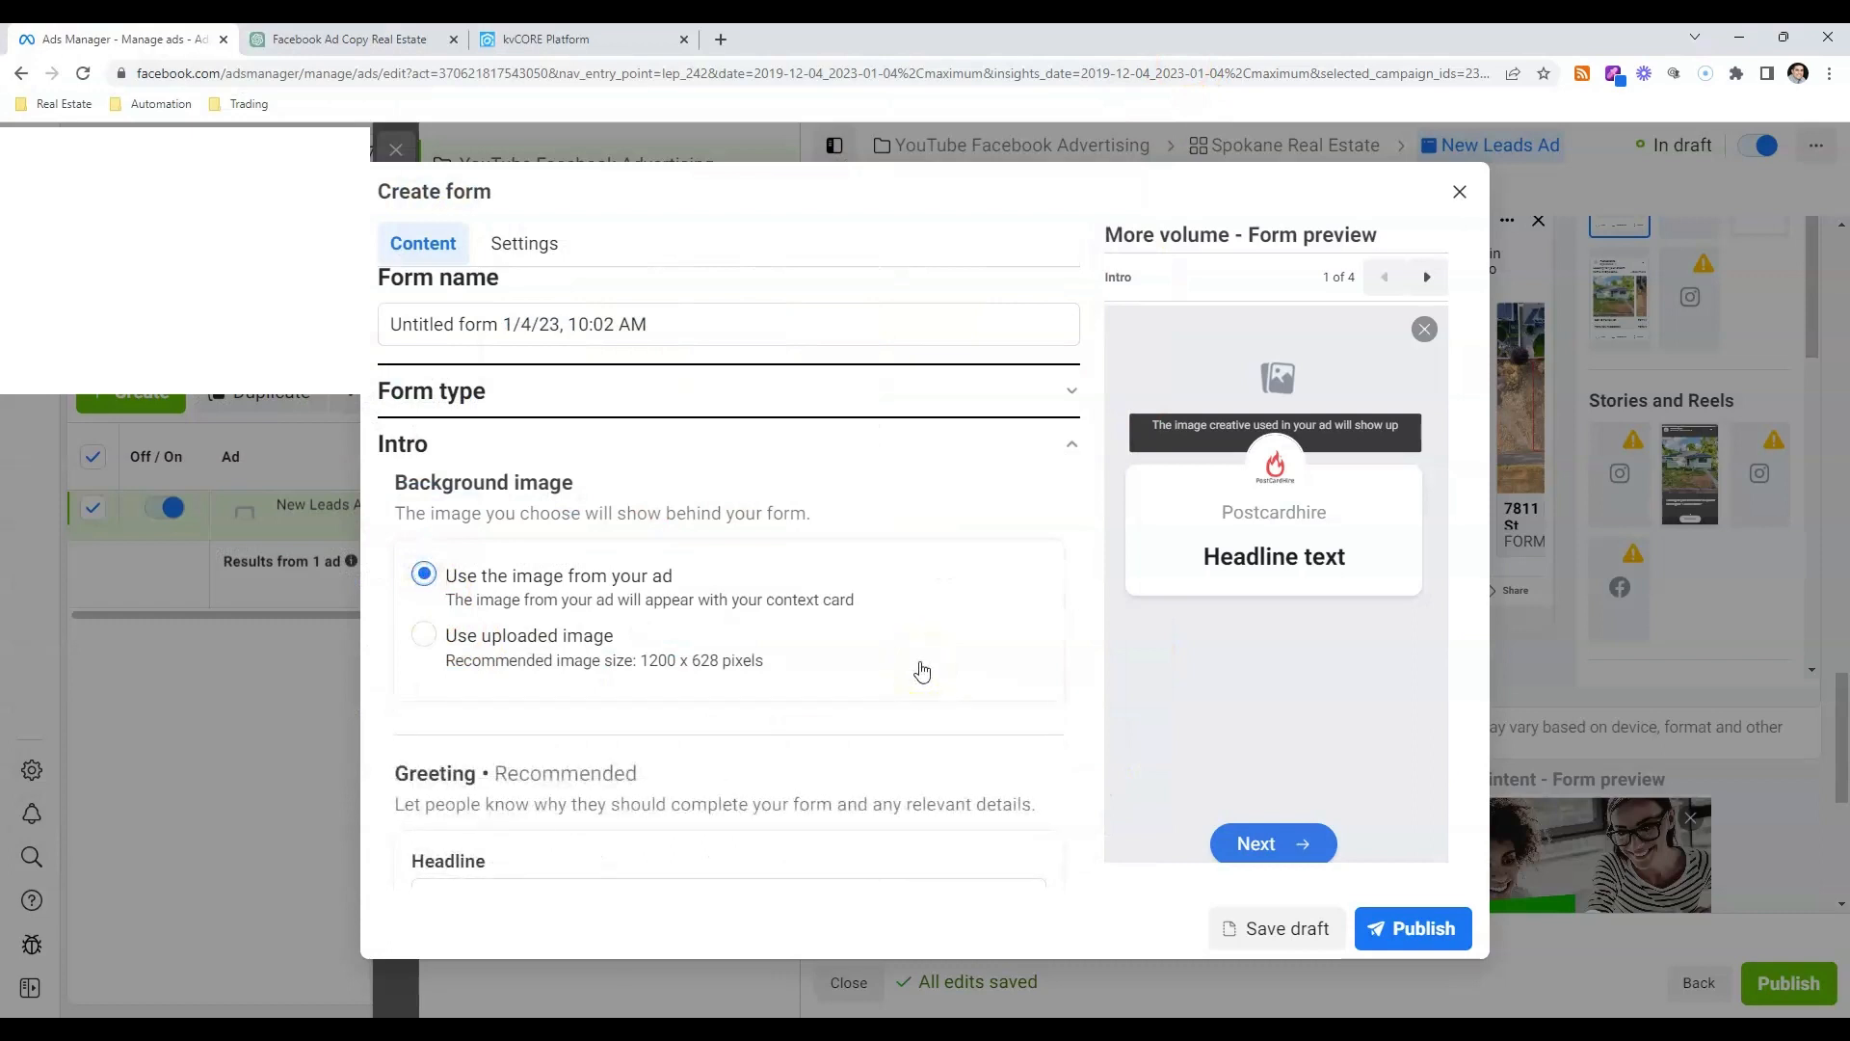
# - Enter "Test" as the paragraph description in the form's intro greeting
pyautogui.scroll(-3, 949, 665)
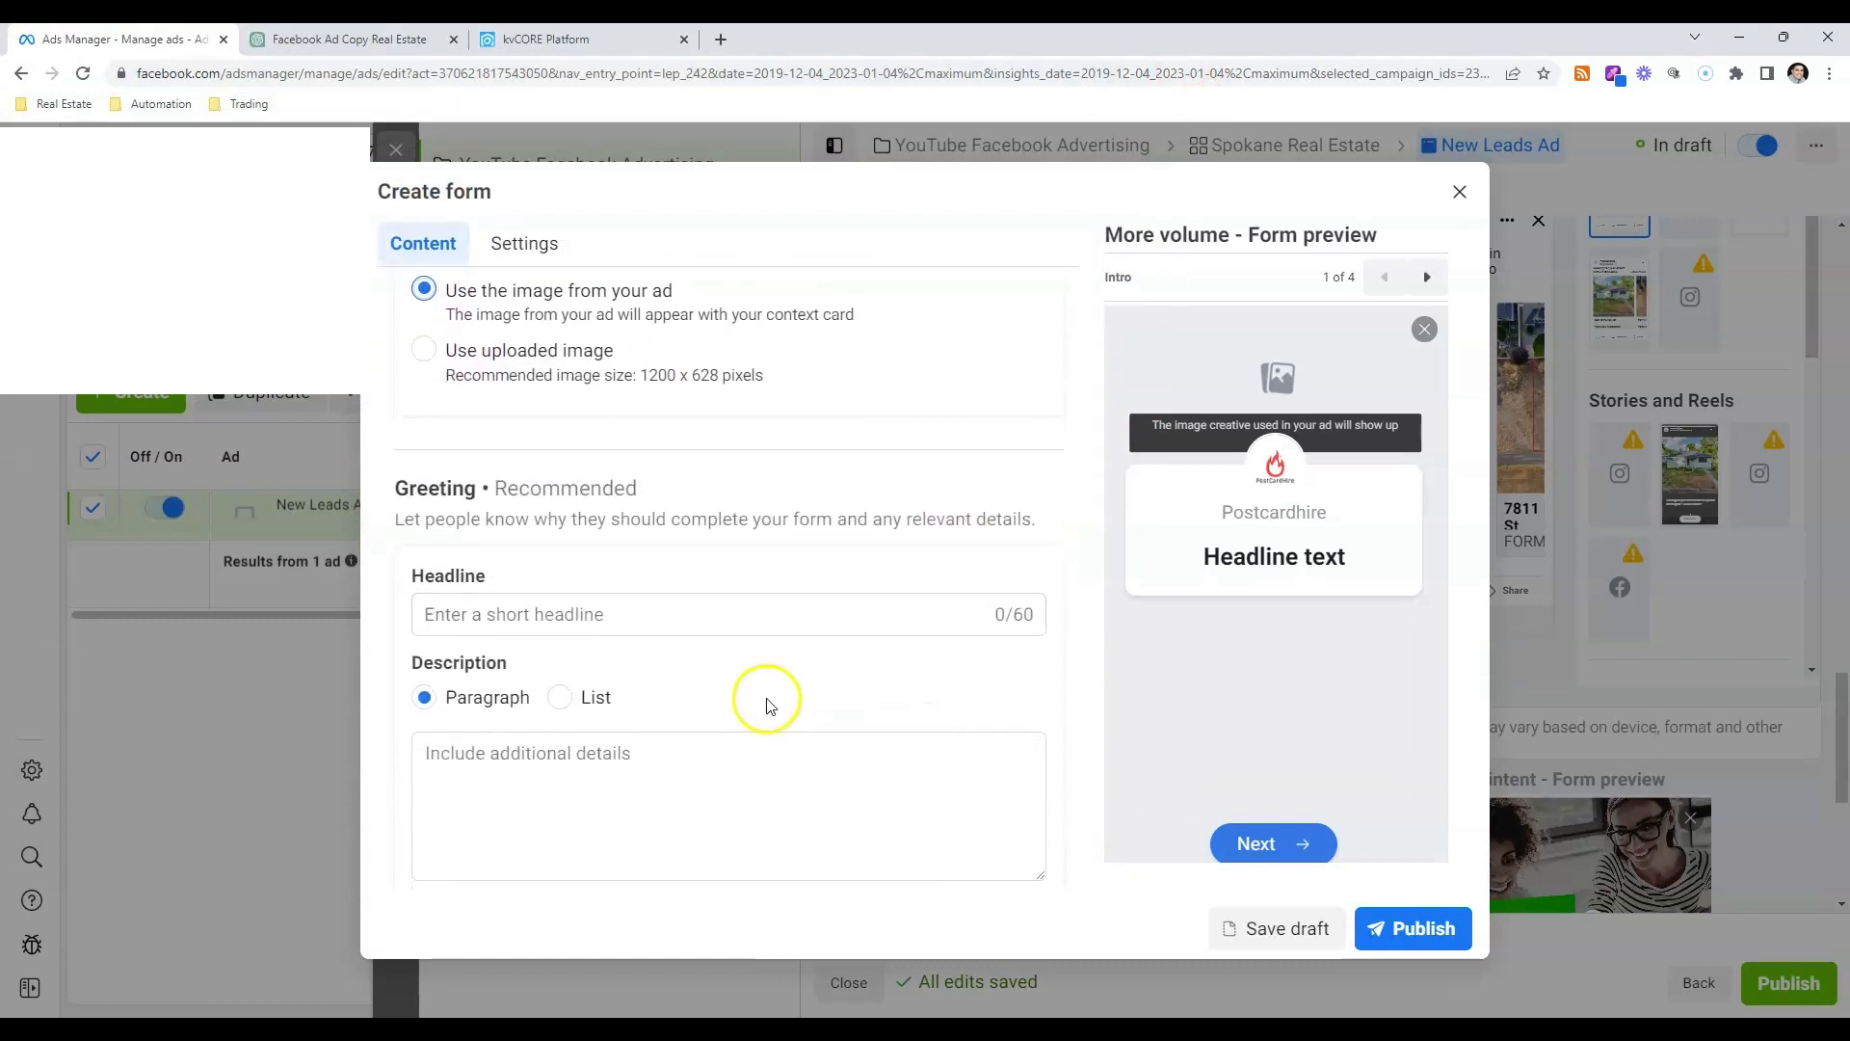
pyautogui.scroll(-3, 770, 706)
pyautogui.click(689, 536)
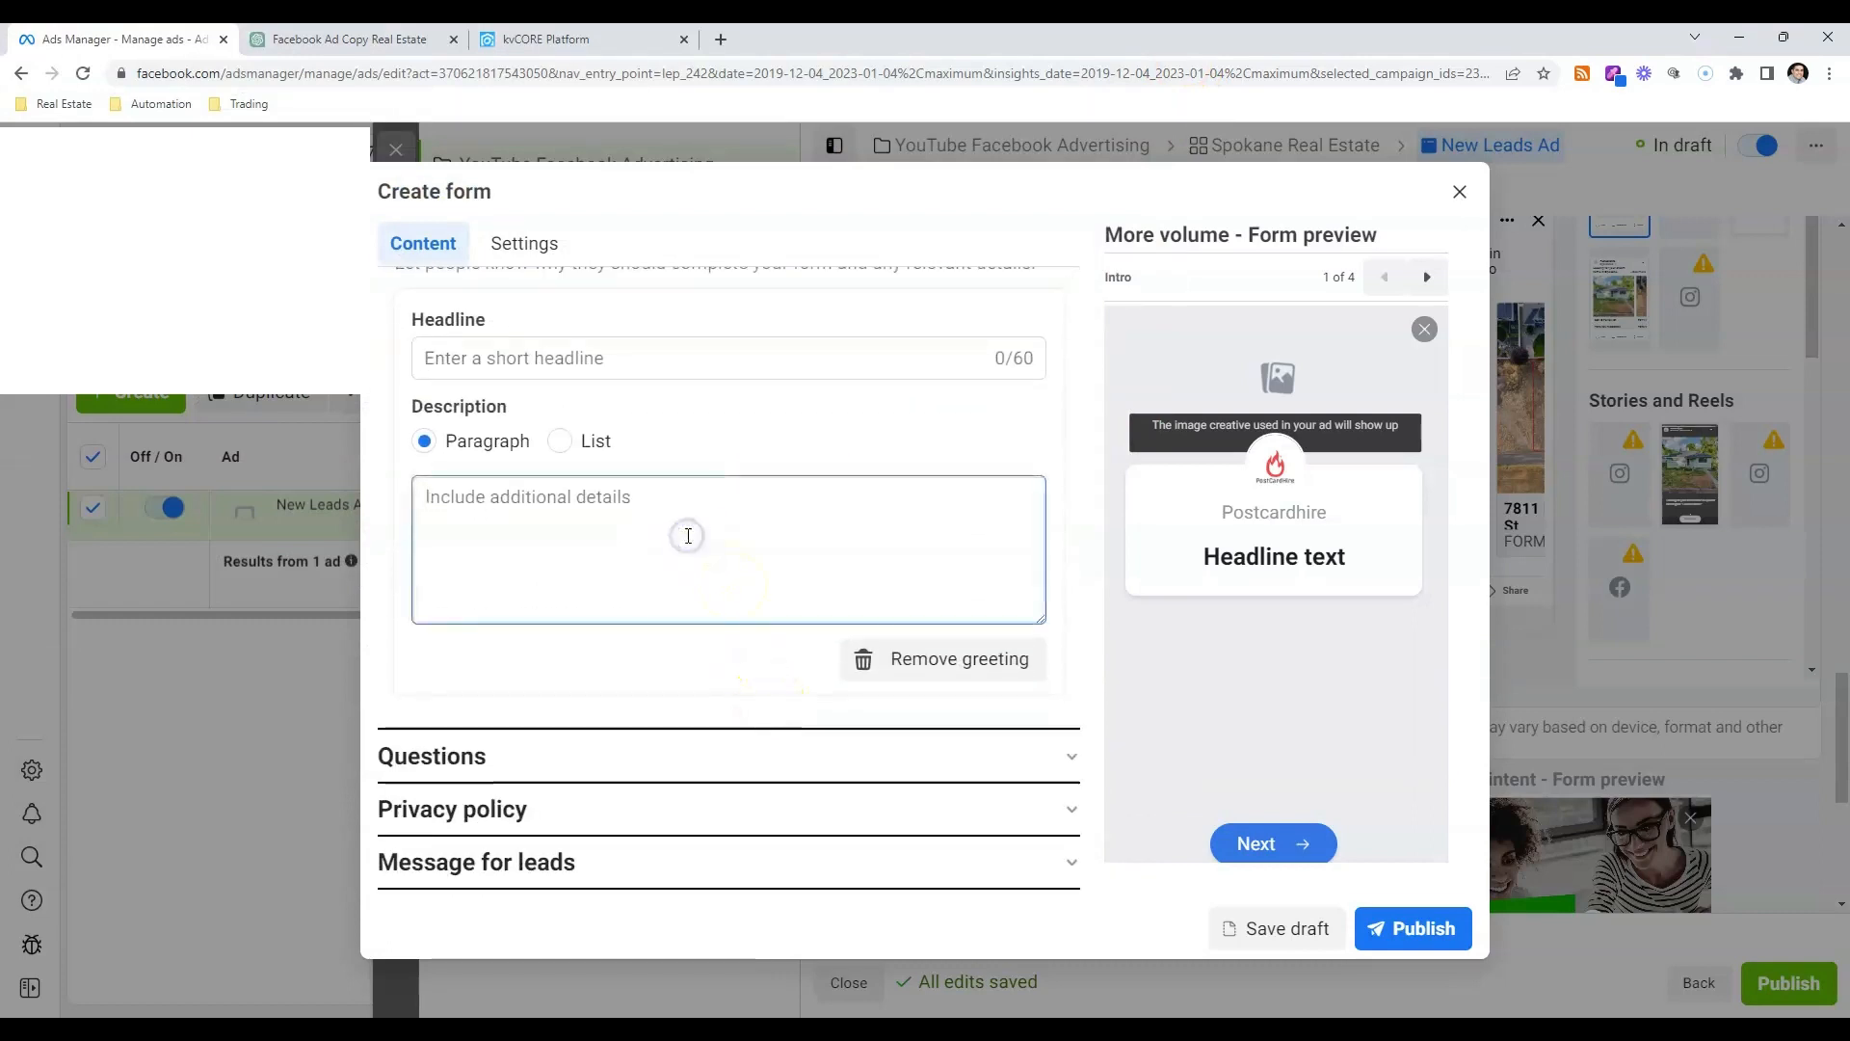
pyautogui.write('Test')
# - Look over the custom question types and remove the Full name field from the form's prefill questions
pyautogui.click(681, 770)
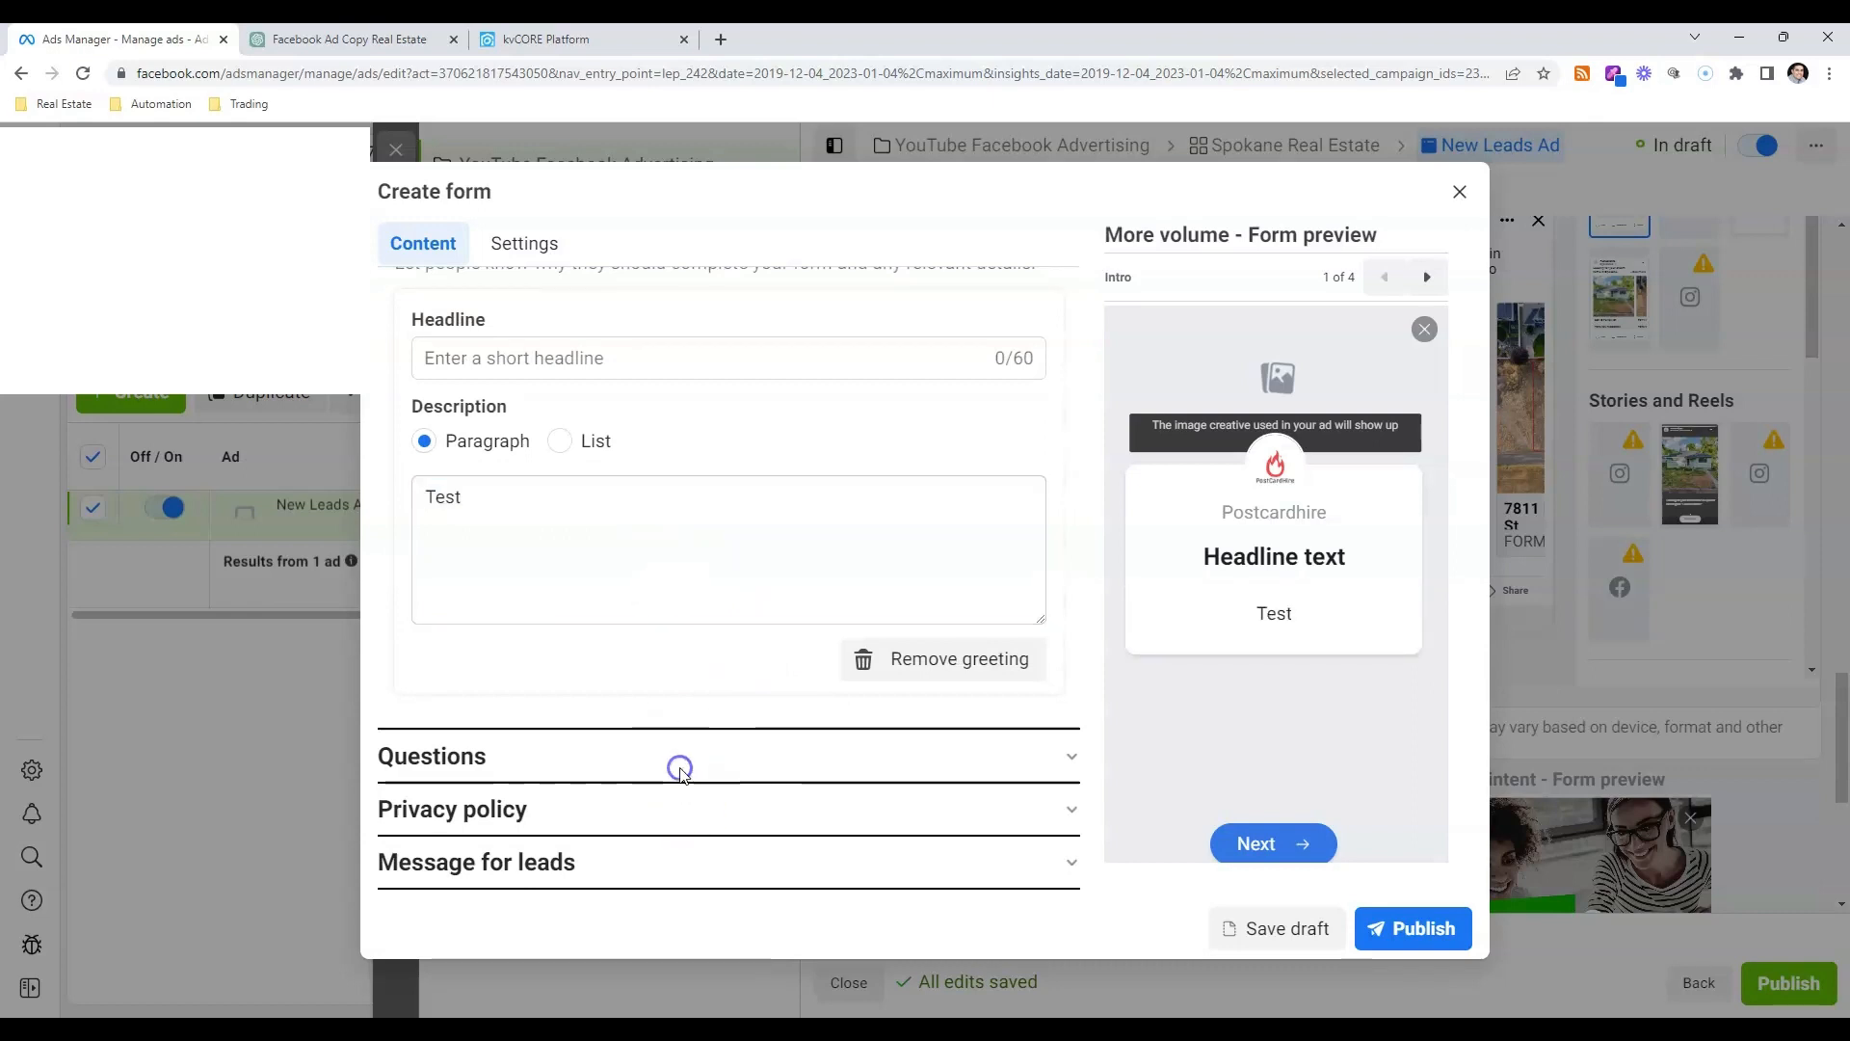
pyautogui.scroll(-4, 517, 694)
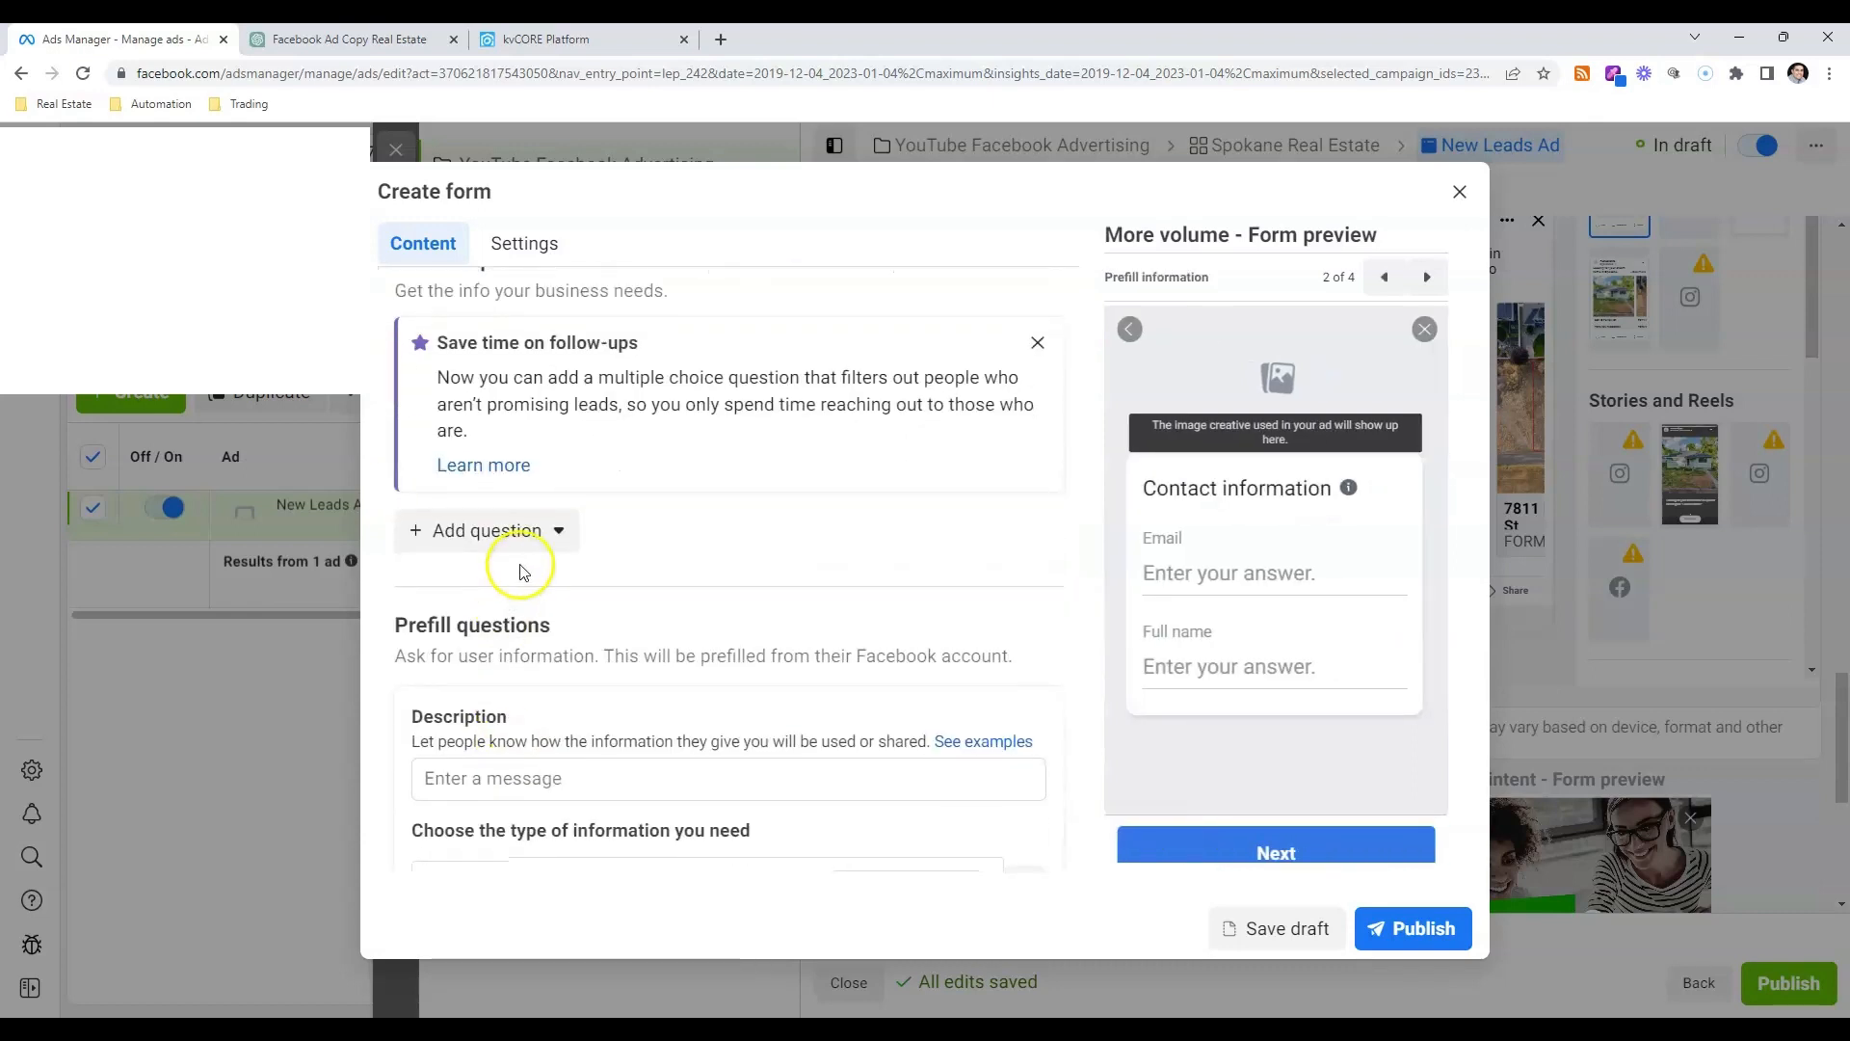
pyautogui.click(489, 475)
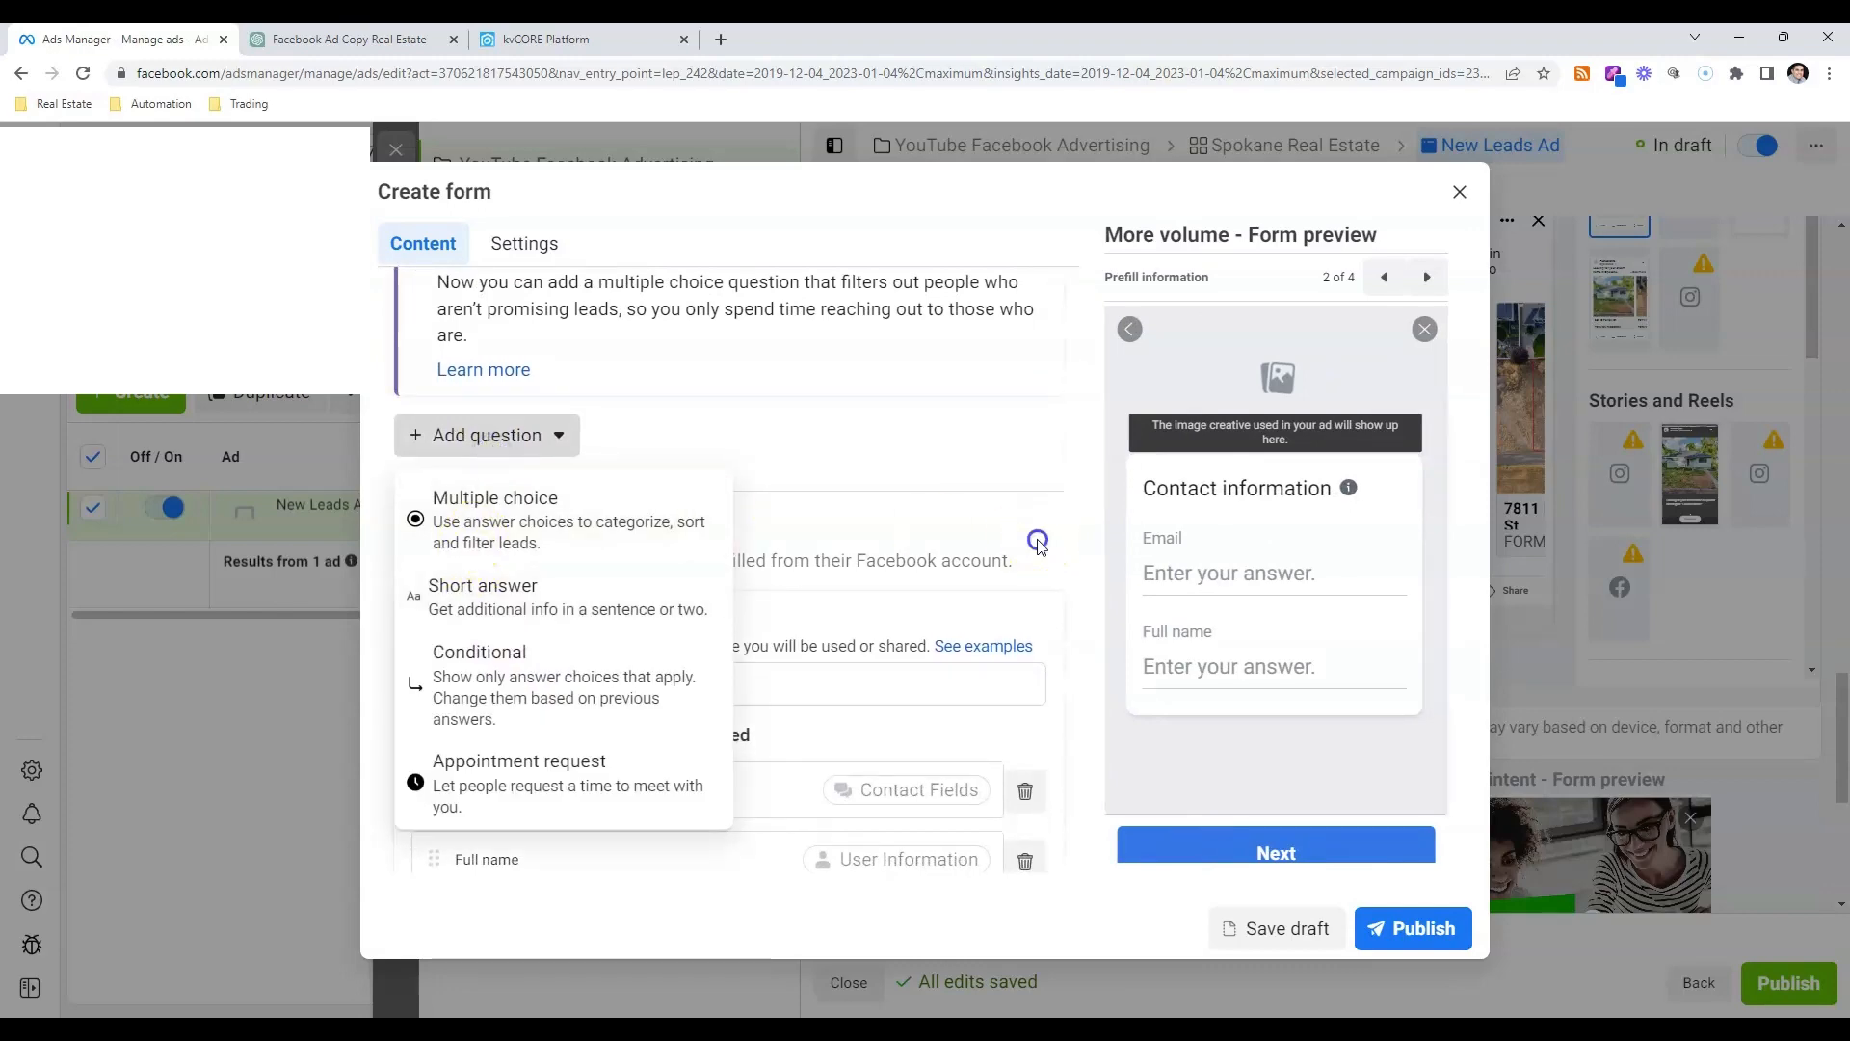
pyautogui.scroll(-4, 1033, 537)
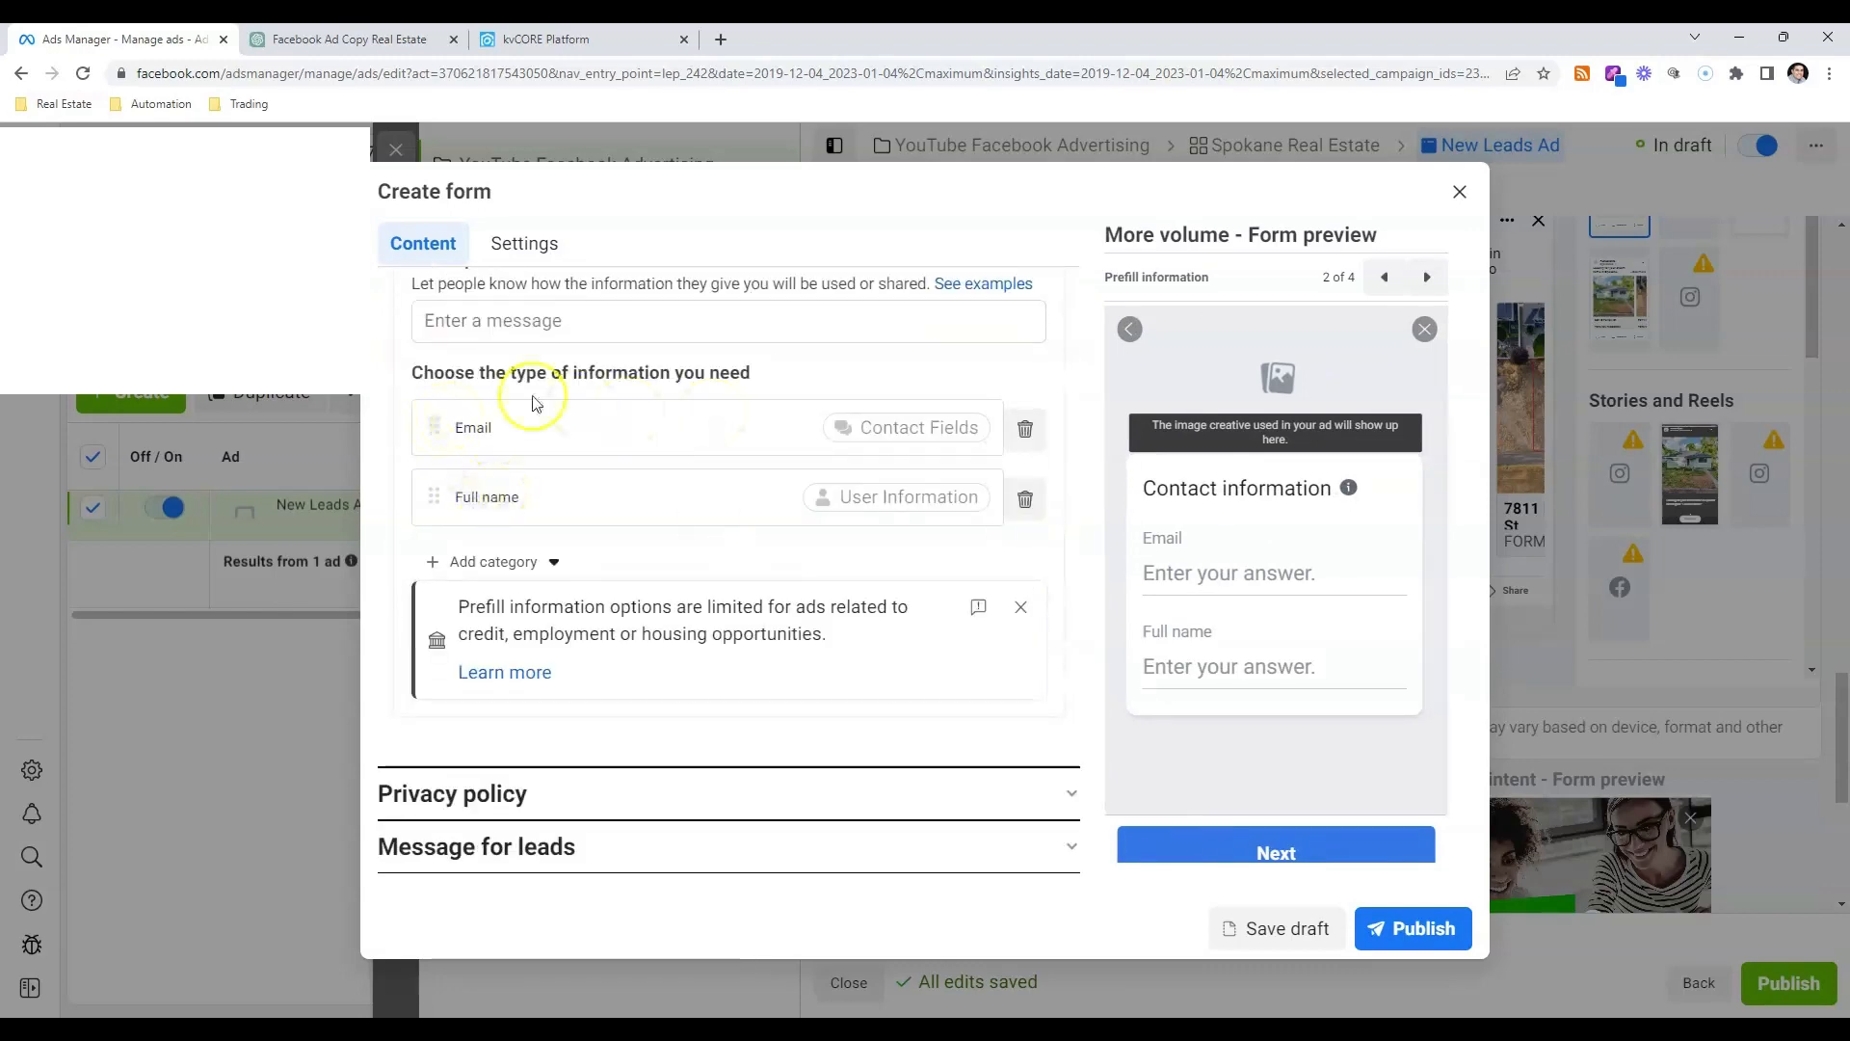
pyautogui.scroll(3, 521, 453)
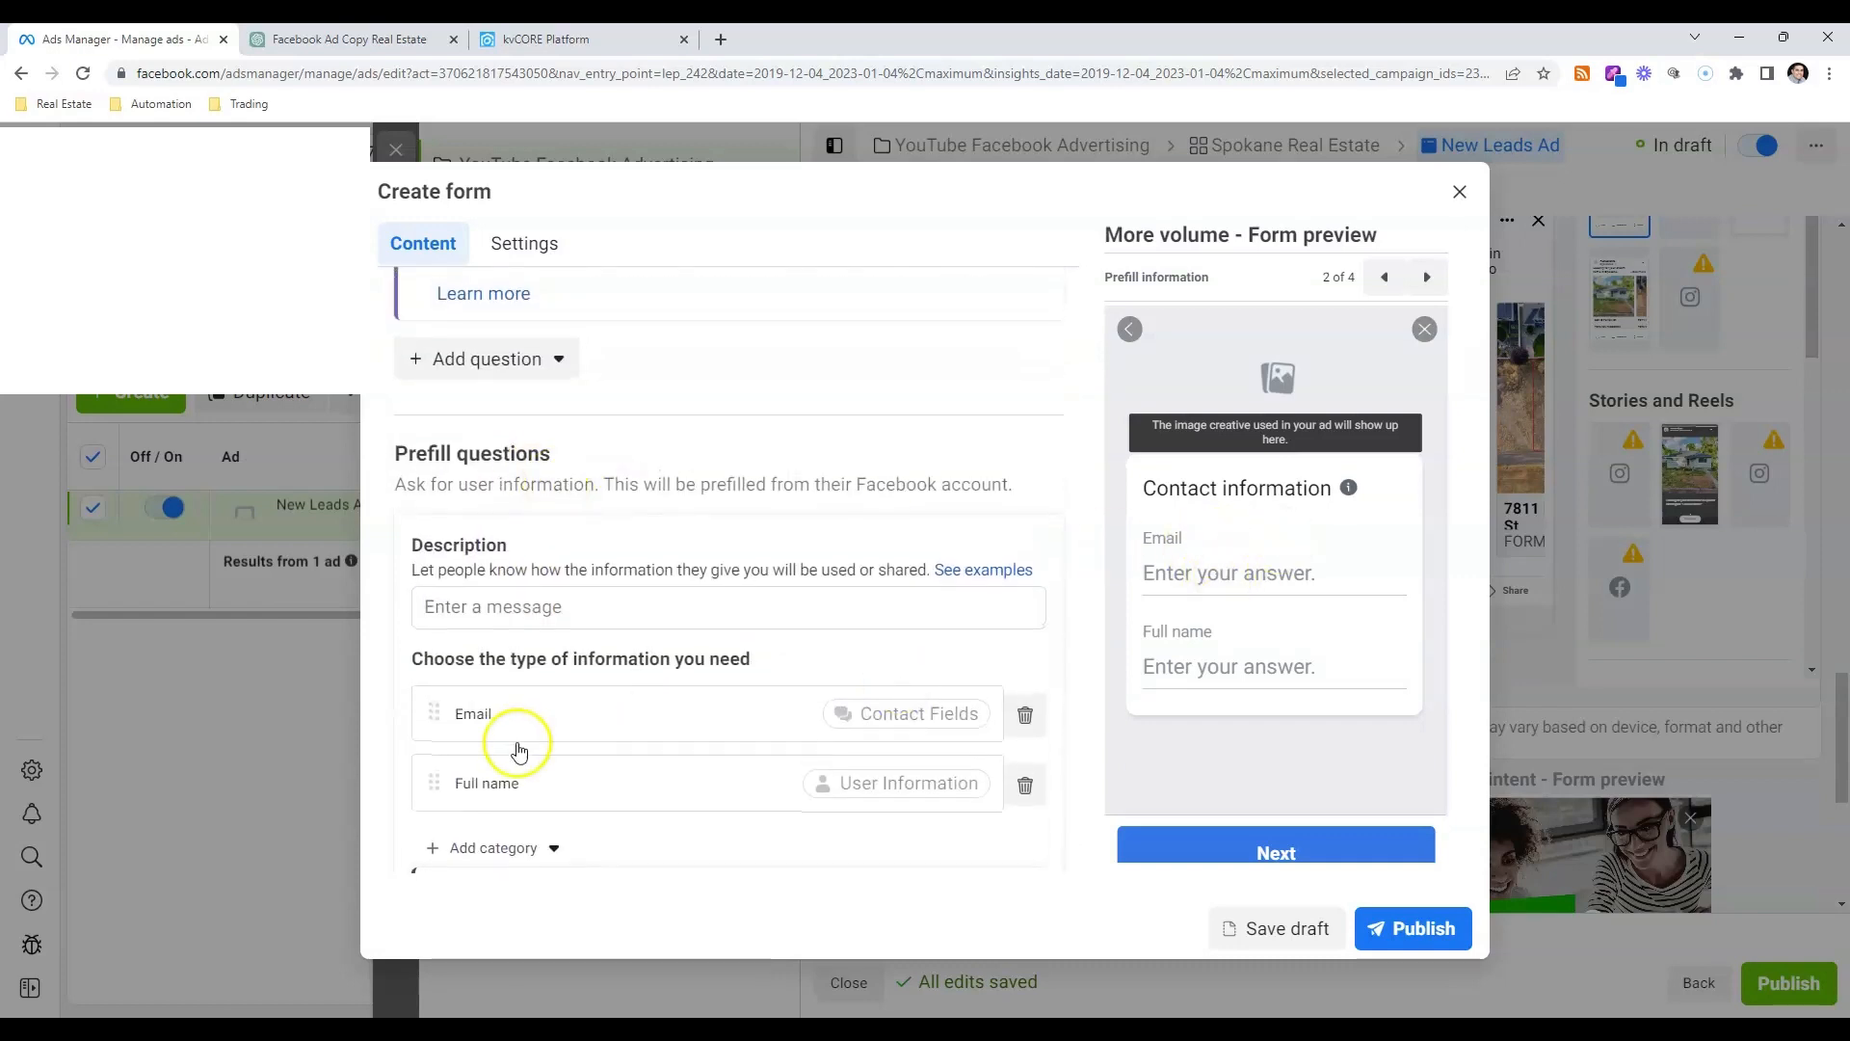
pyautogui.scroll(-2, 726, 793)
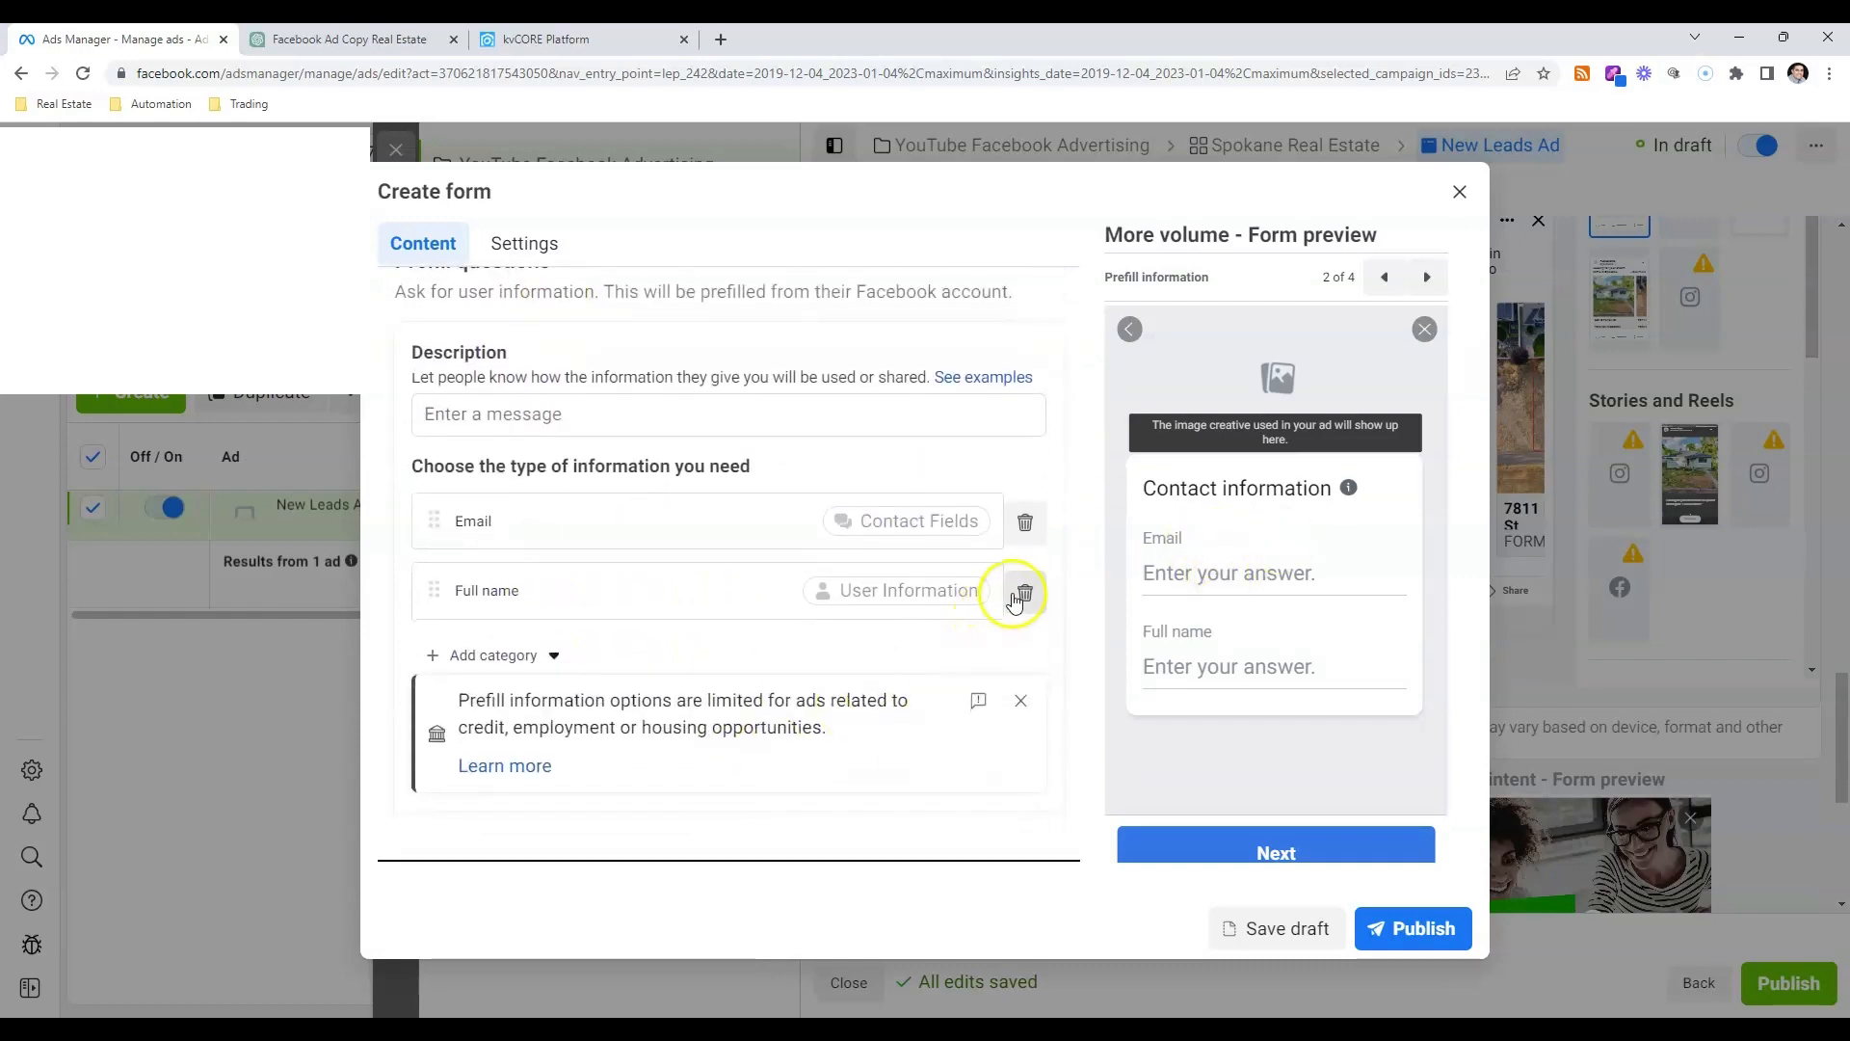
pyautogui.click(1023, 593)
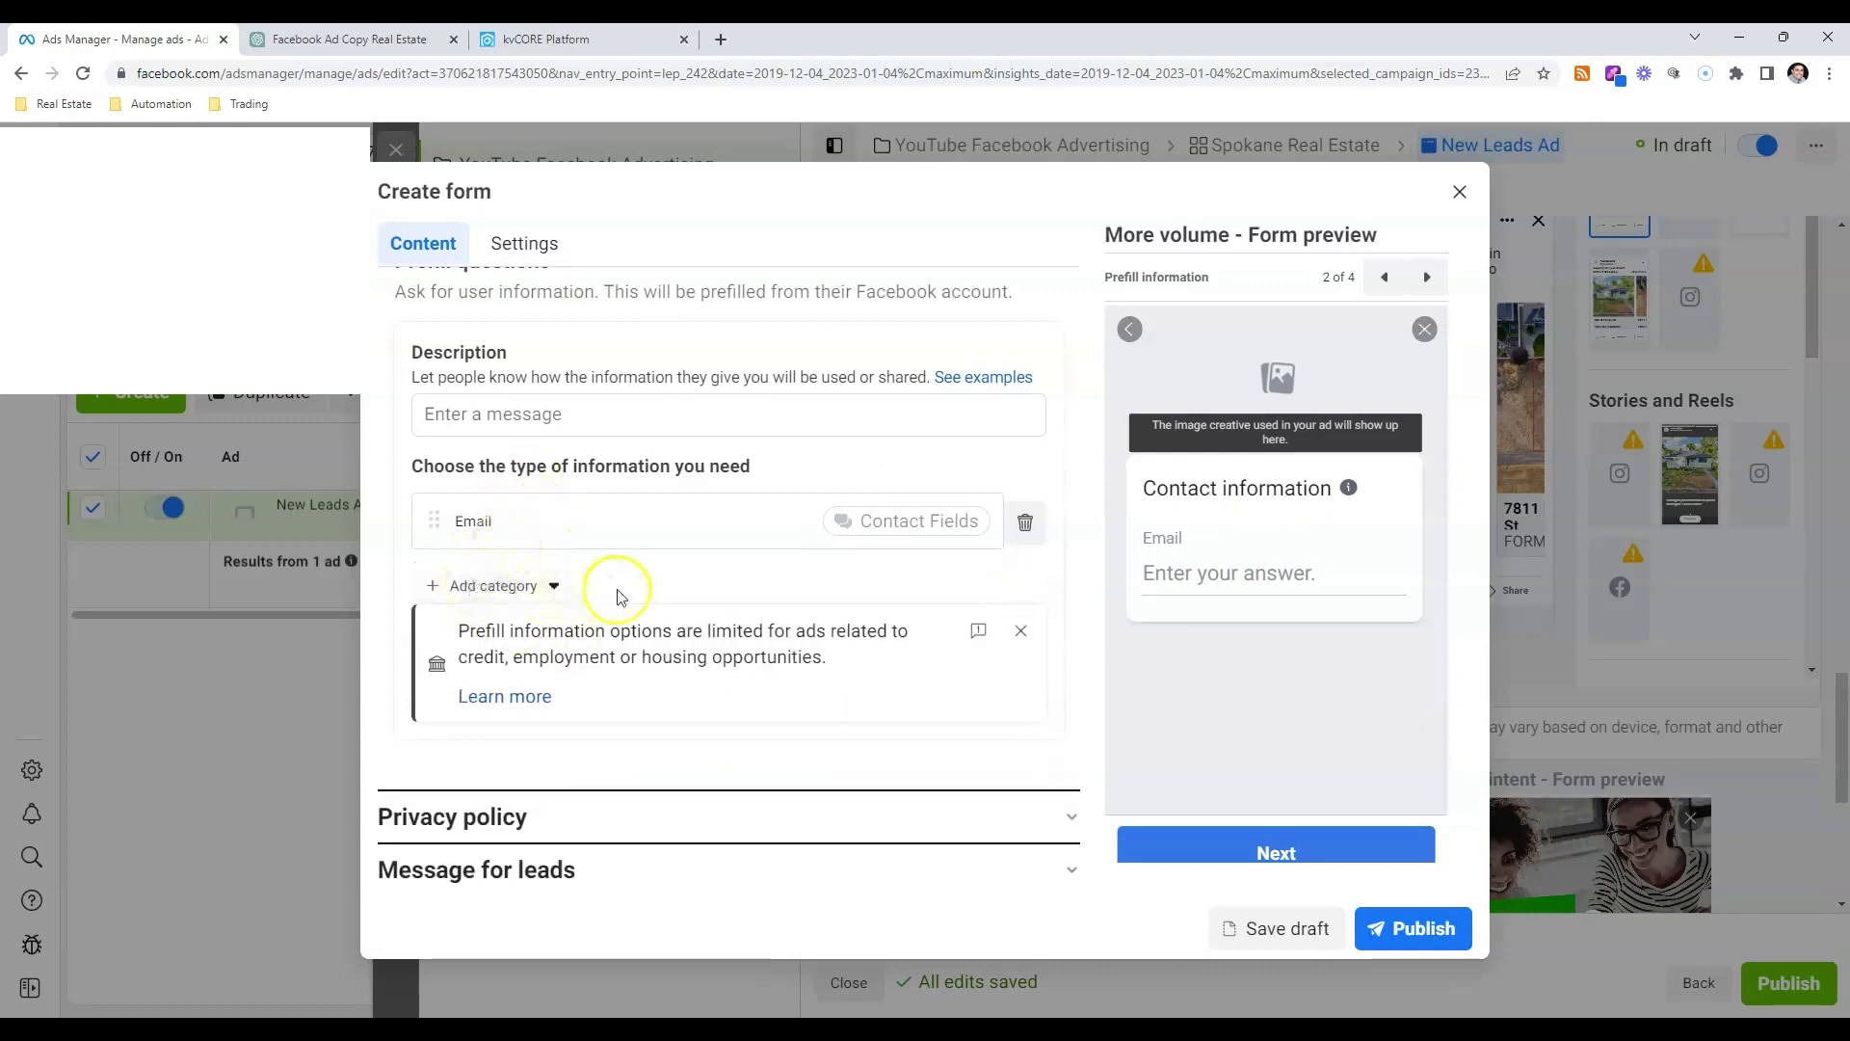
# - Try out a multiple-choice custom question on the form and delete it again
pyautogui.scroll(4, 617, 594)
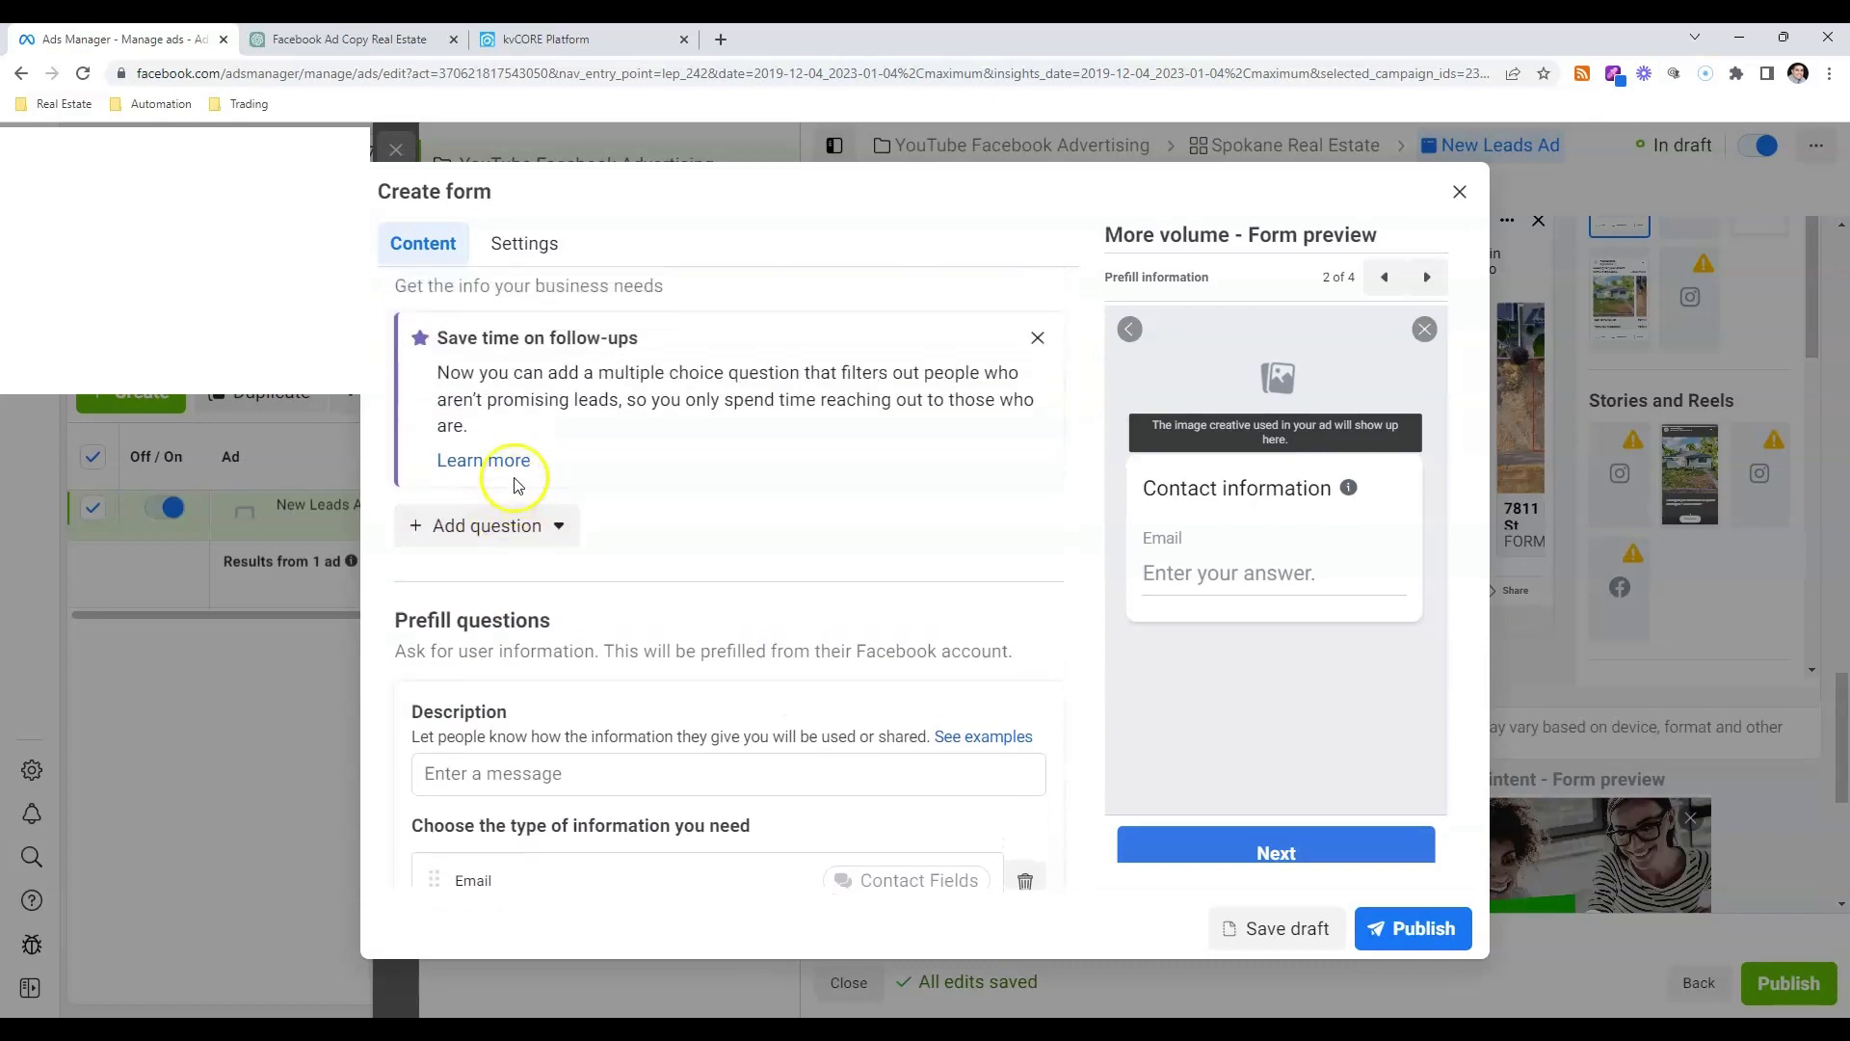
pyautogui.click(506, 549)
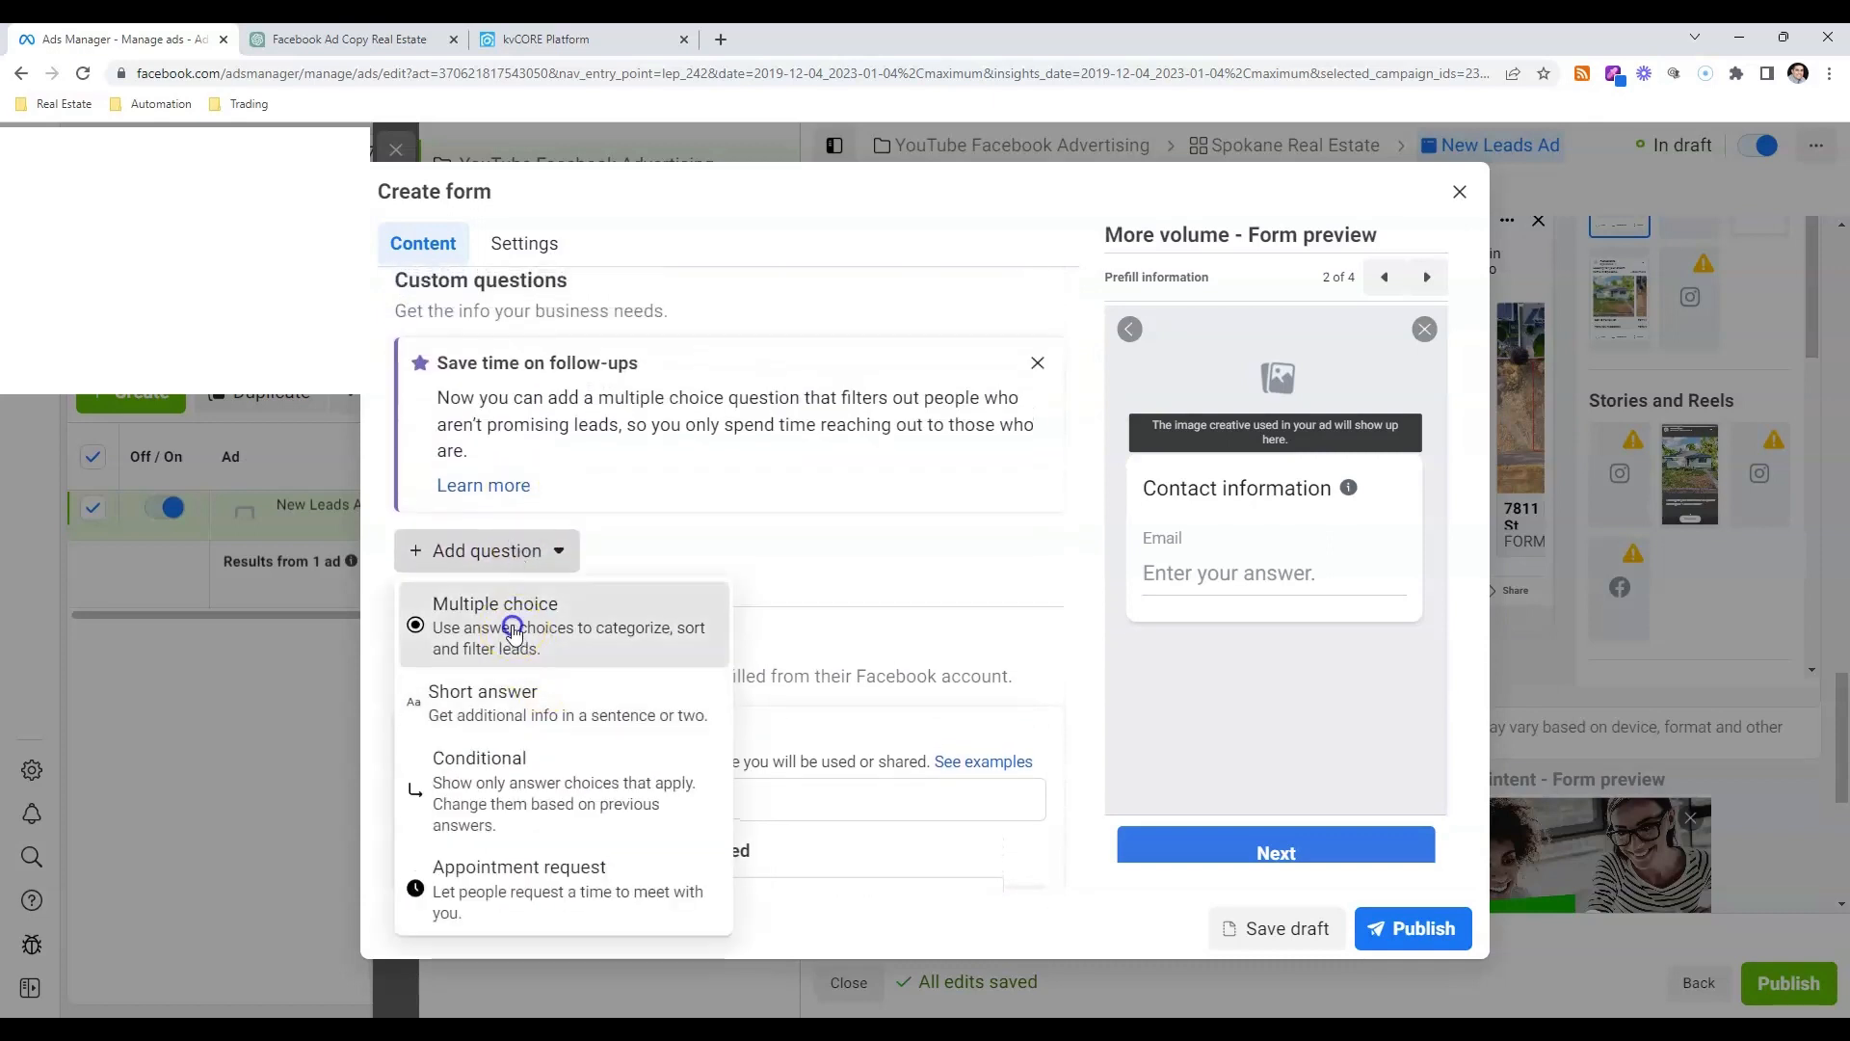
pyautogui.click(513, 633)
pyautogui.scroll(-2, 690, 649)
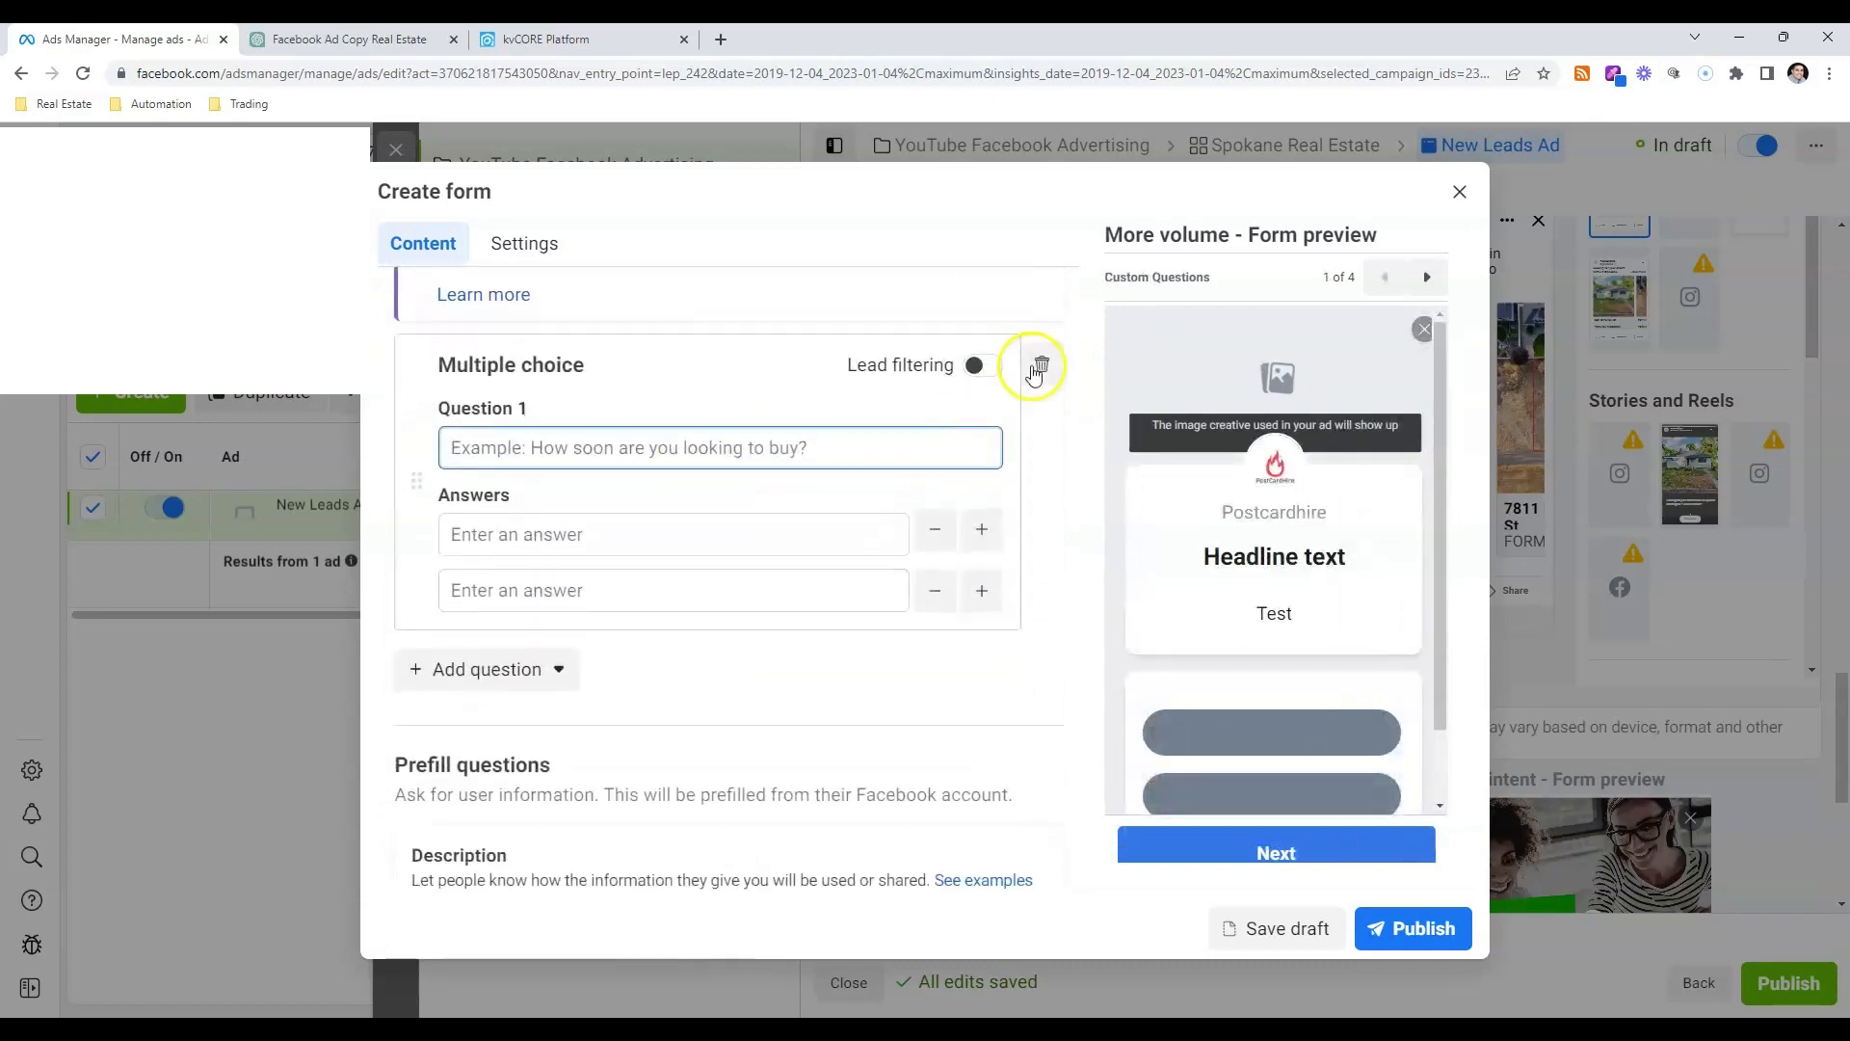
pyautogui.click(1039, 366)
# - Dismiss the notice about limited prefill options and add First name to the requested user information
pyautogui.scroll(-3, 665, 501)
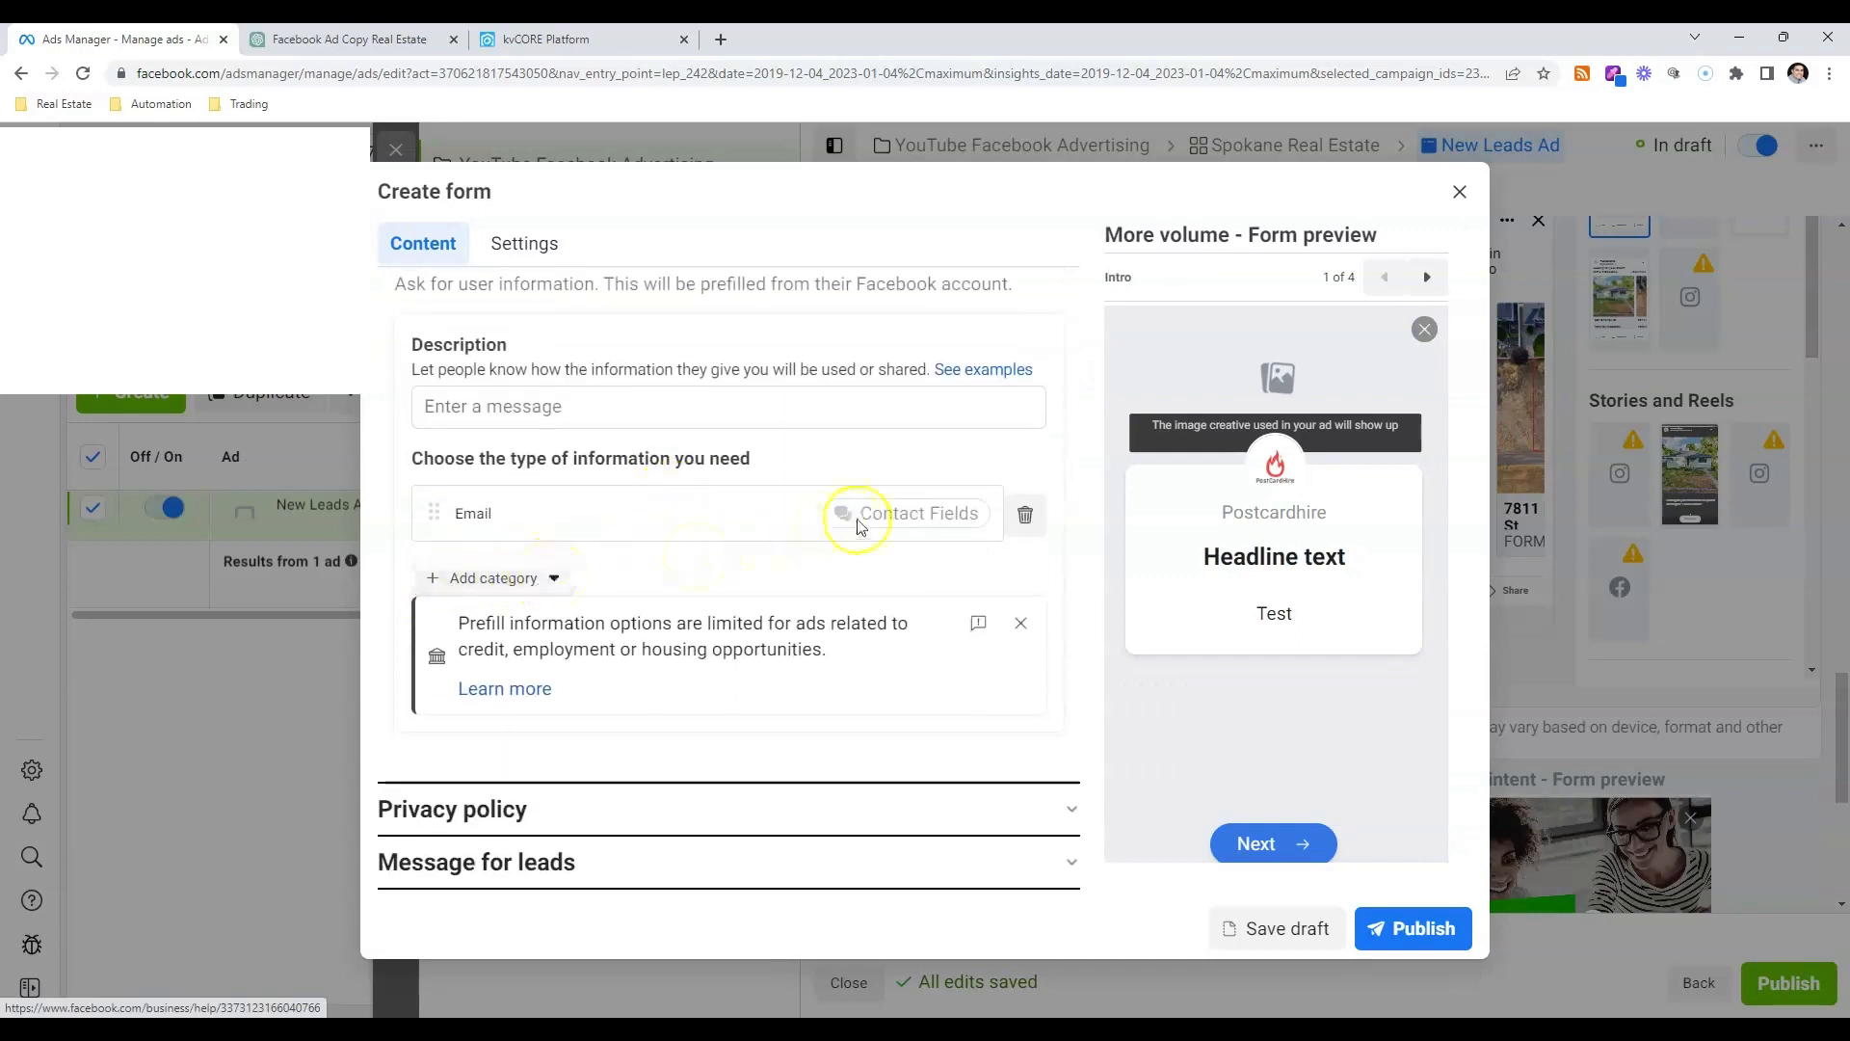
pyautogui.scroll(2, 573, 549)
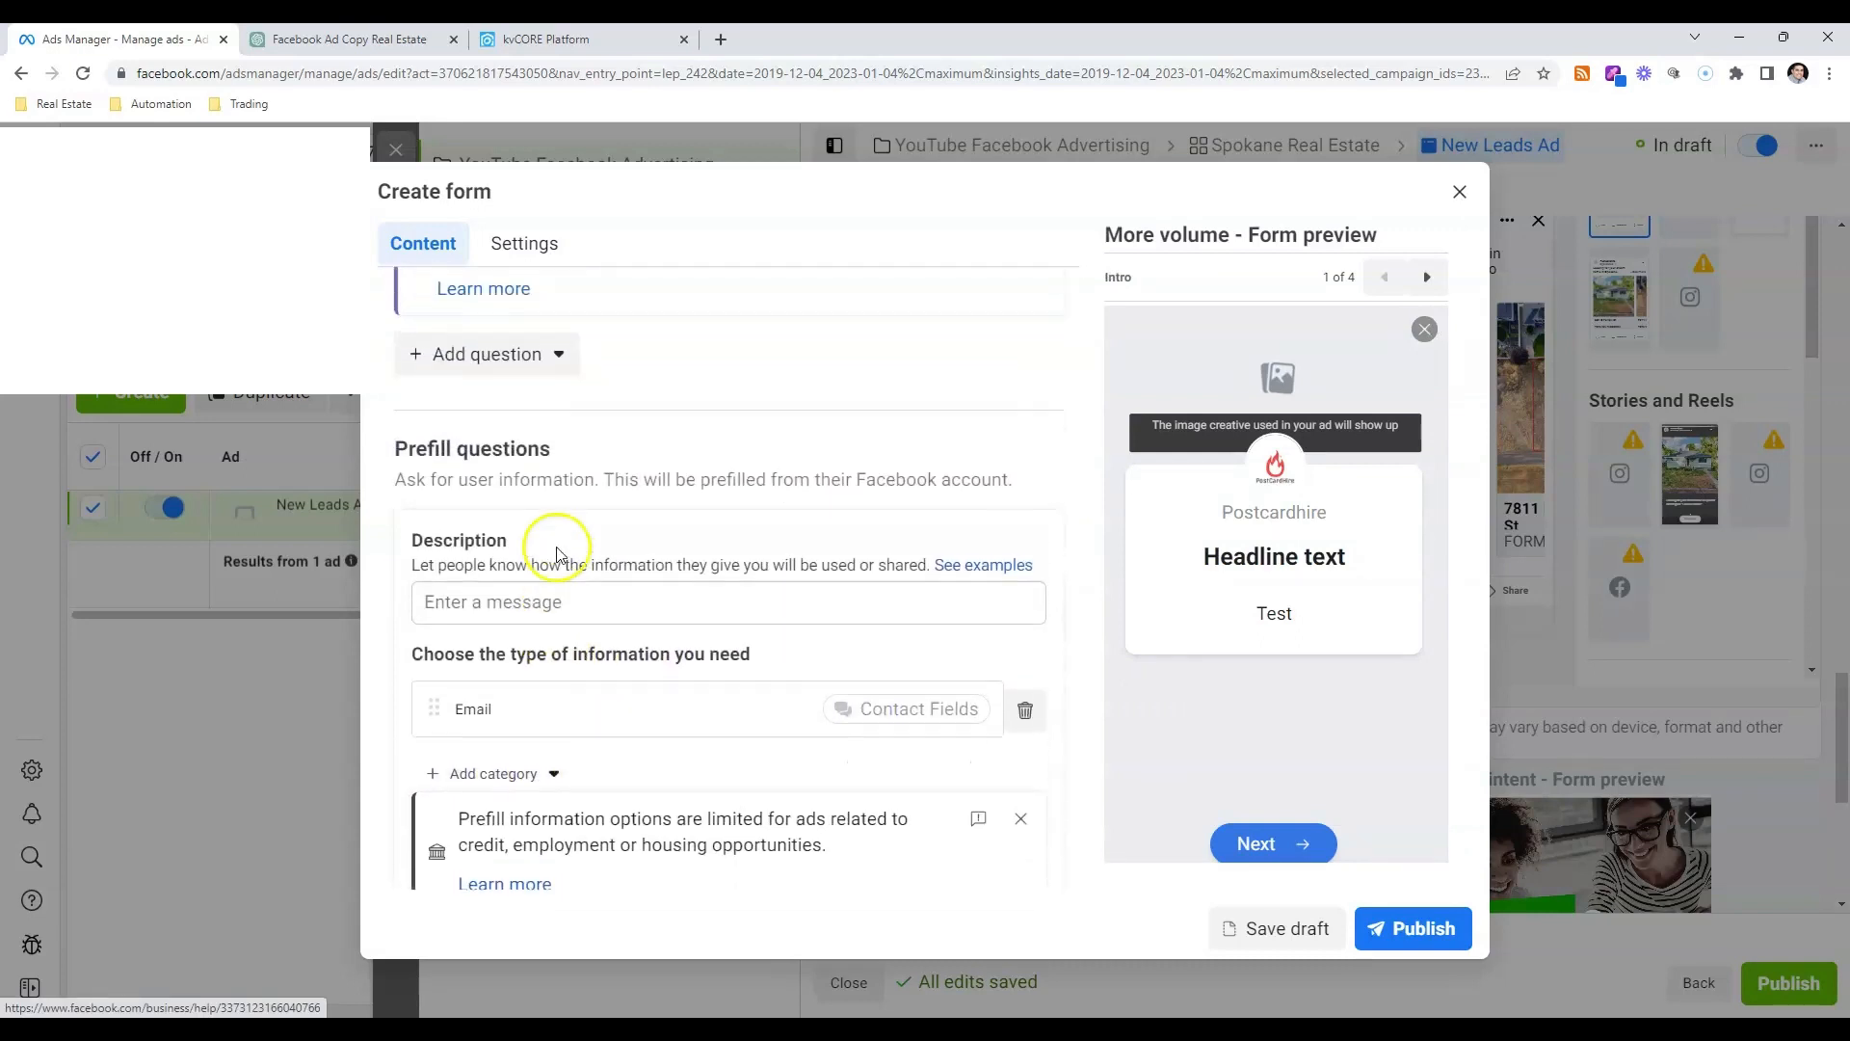
pyautogui.scroll(-3, 558, 552)
pyautogui.click(1020, 623)
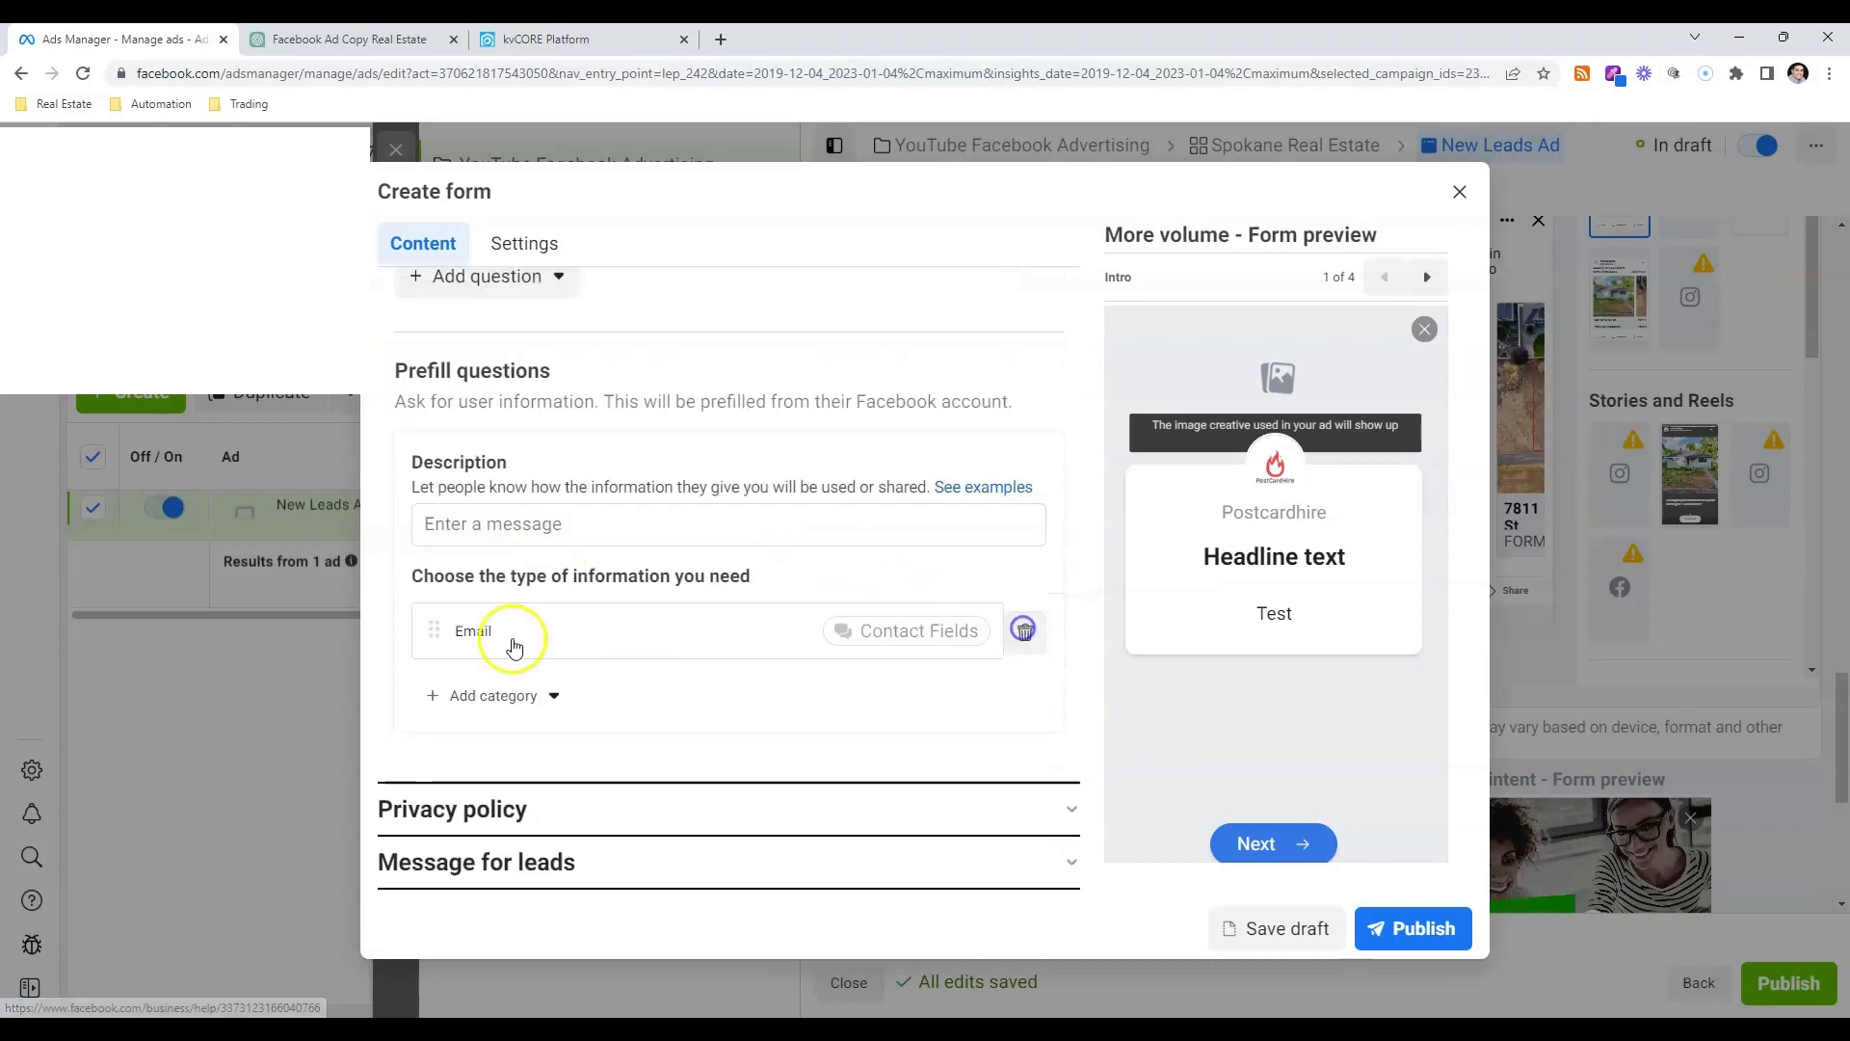
pyautogui.click(493, 696)
pyautogui.moveTo(628, 745)
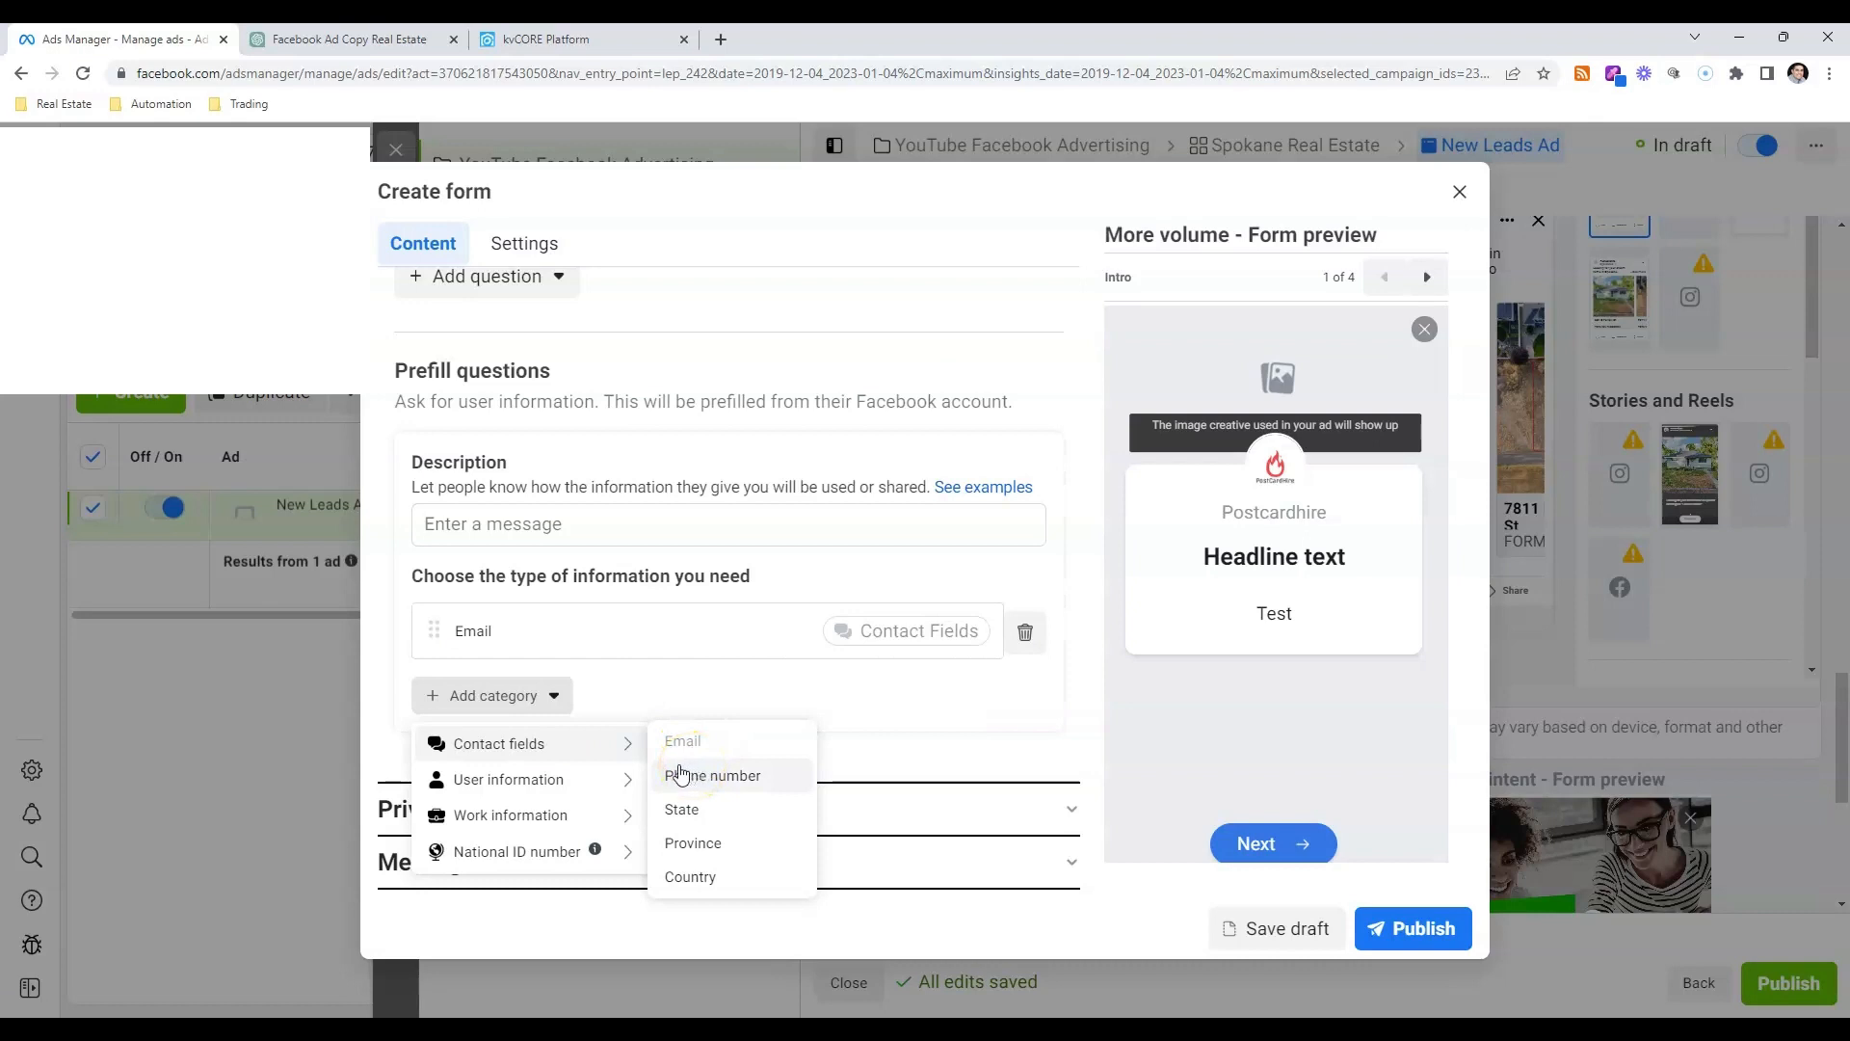
pyautogui.moveTo(599, 776)
pyautogui.click(698, 812)
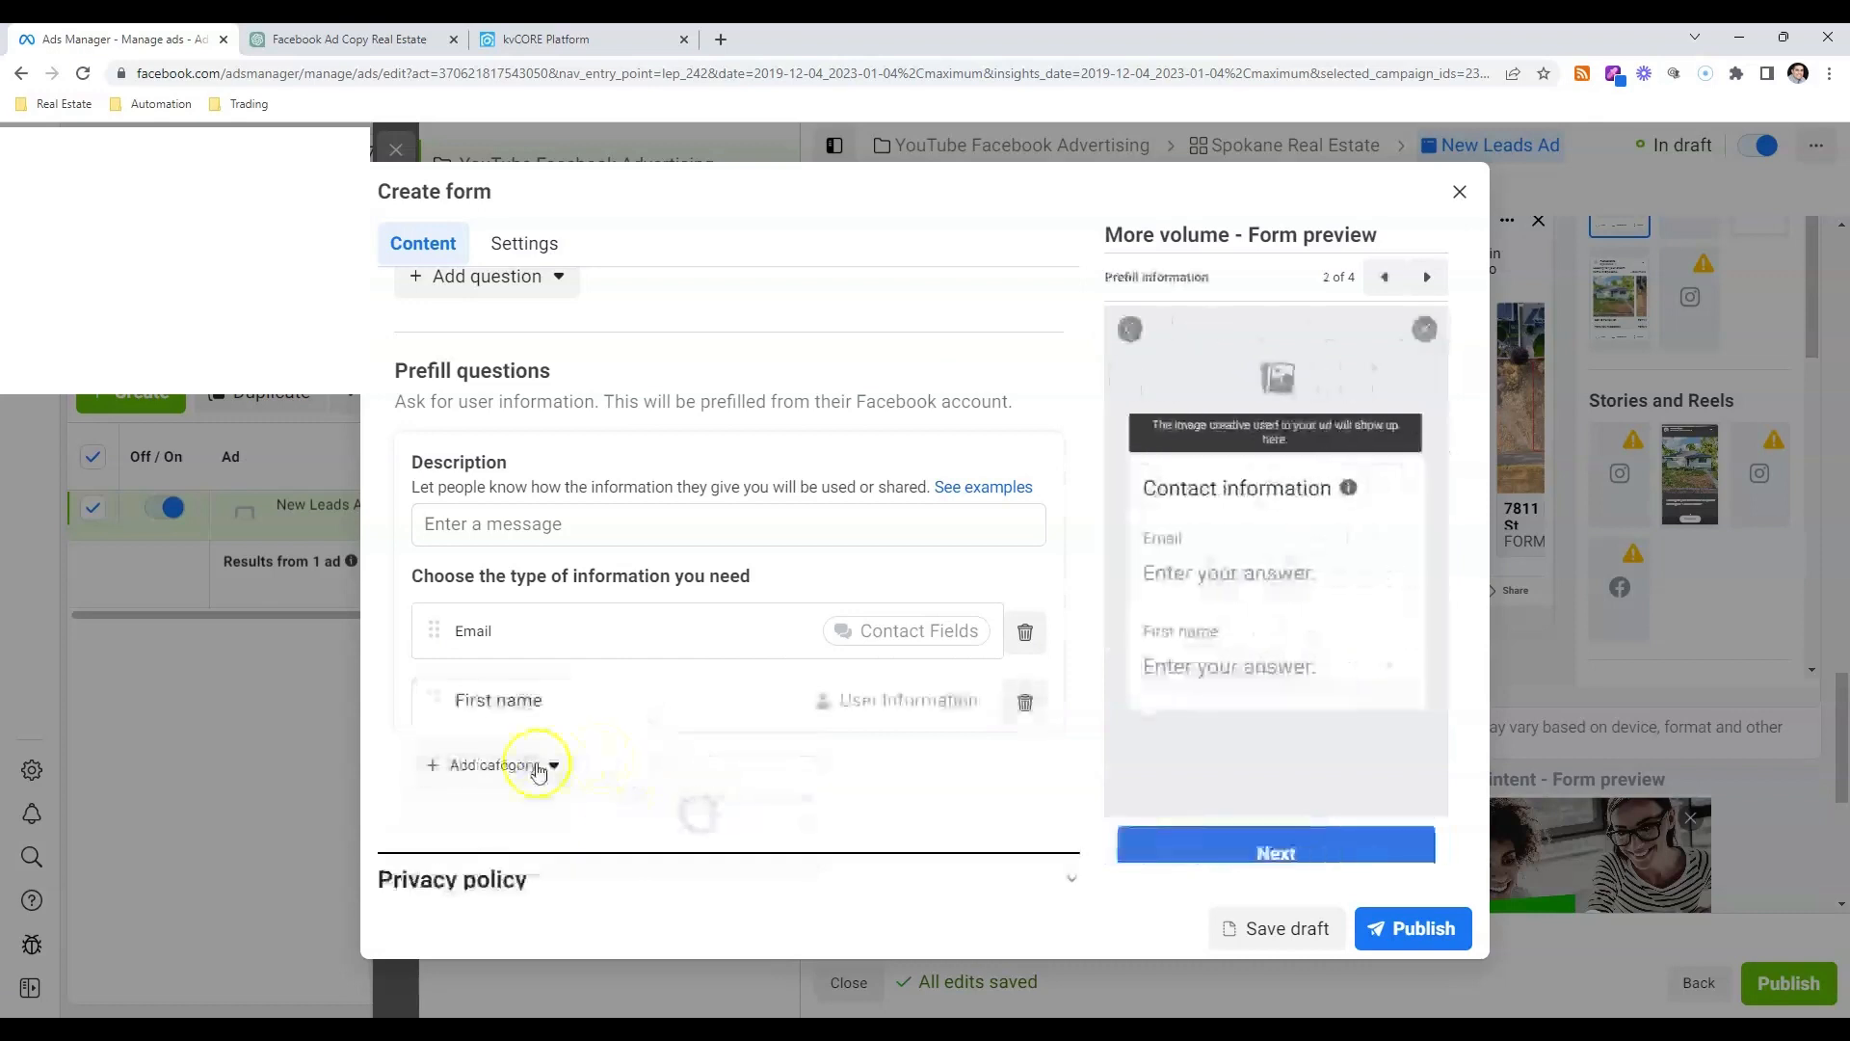
# - Add Last name and Phone number to the information requested in the prefill questions
pyautogui.click(535, 765)
pyautogui.moveTo(620, 853)
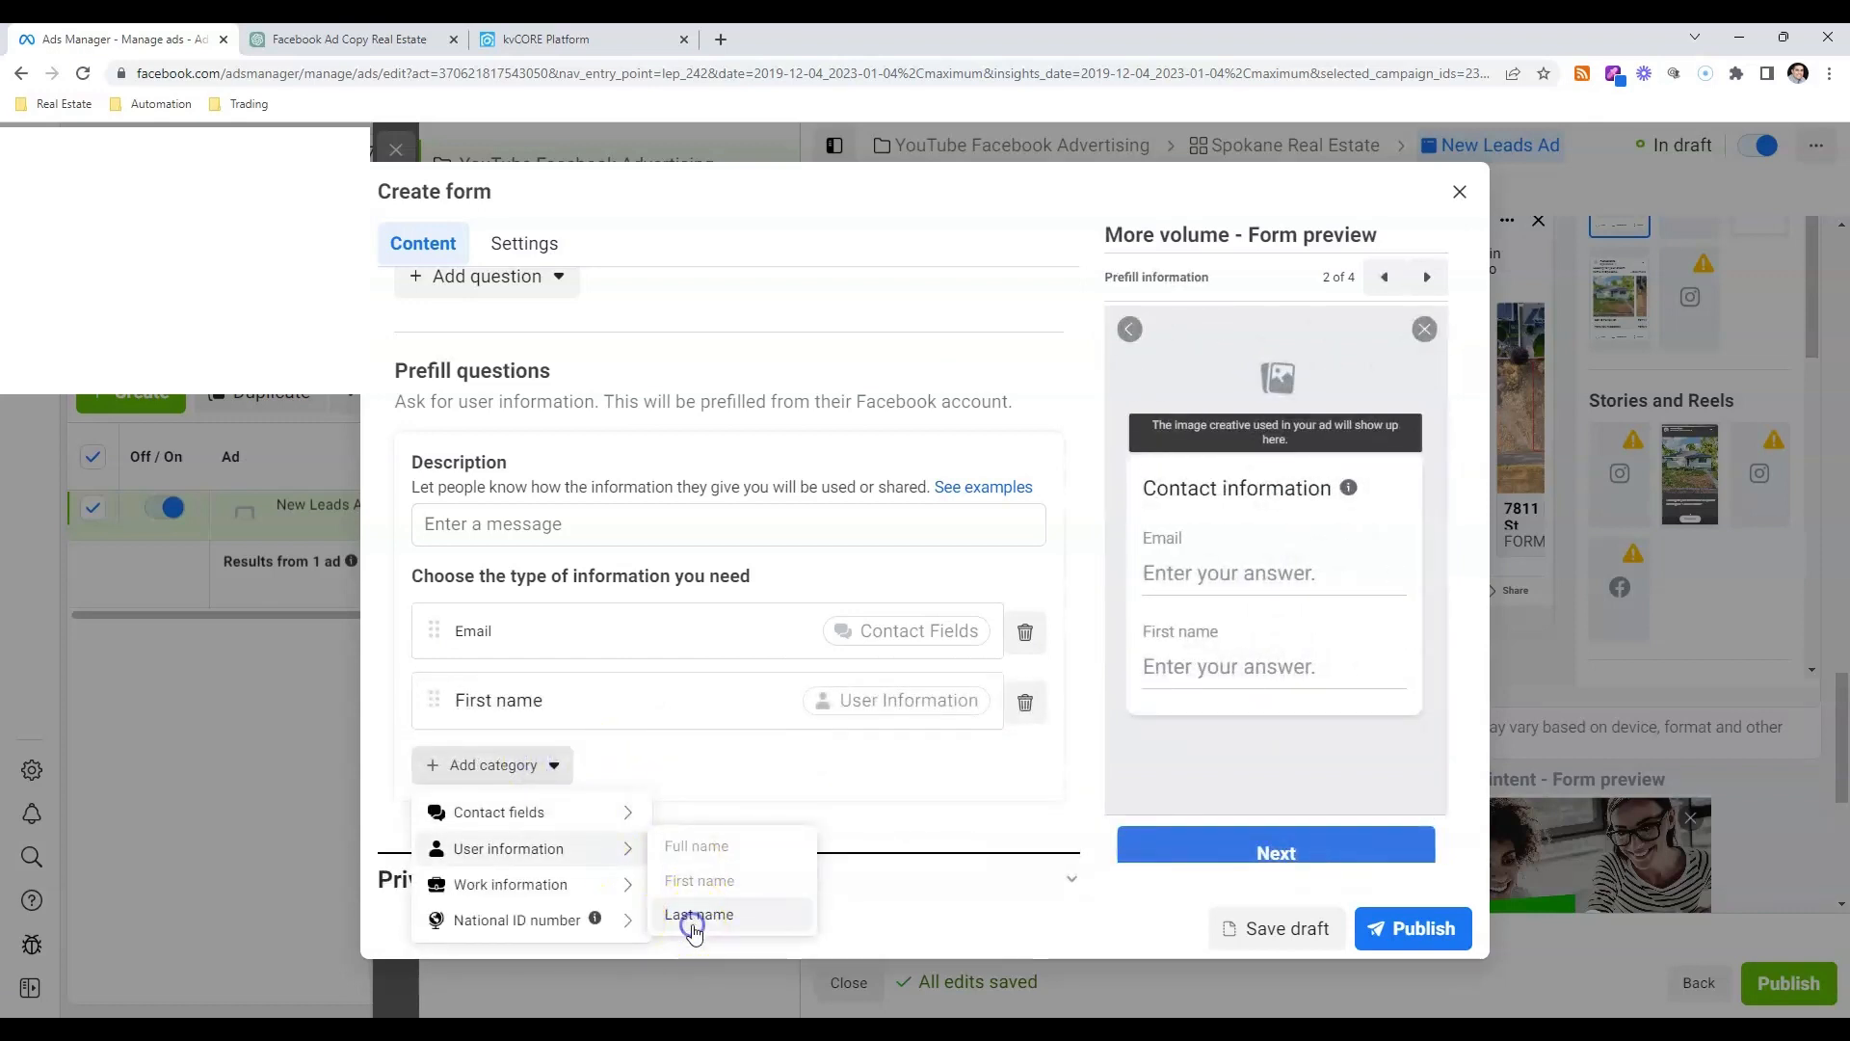
pyautogui.click(698, 913)
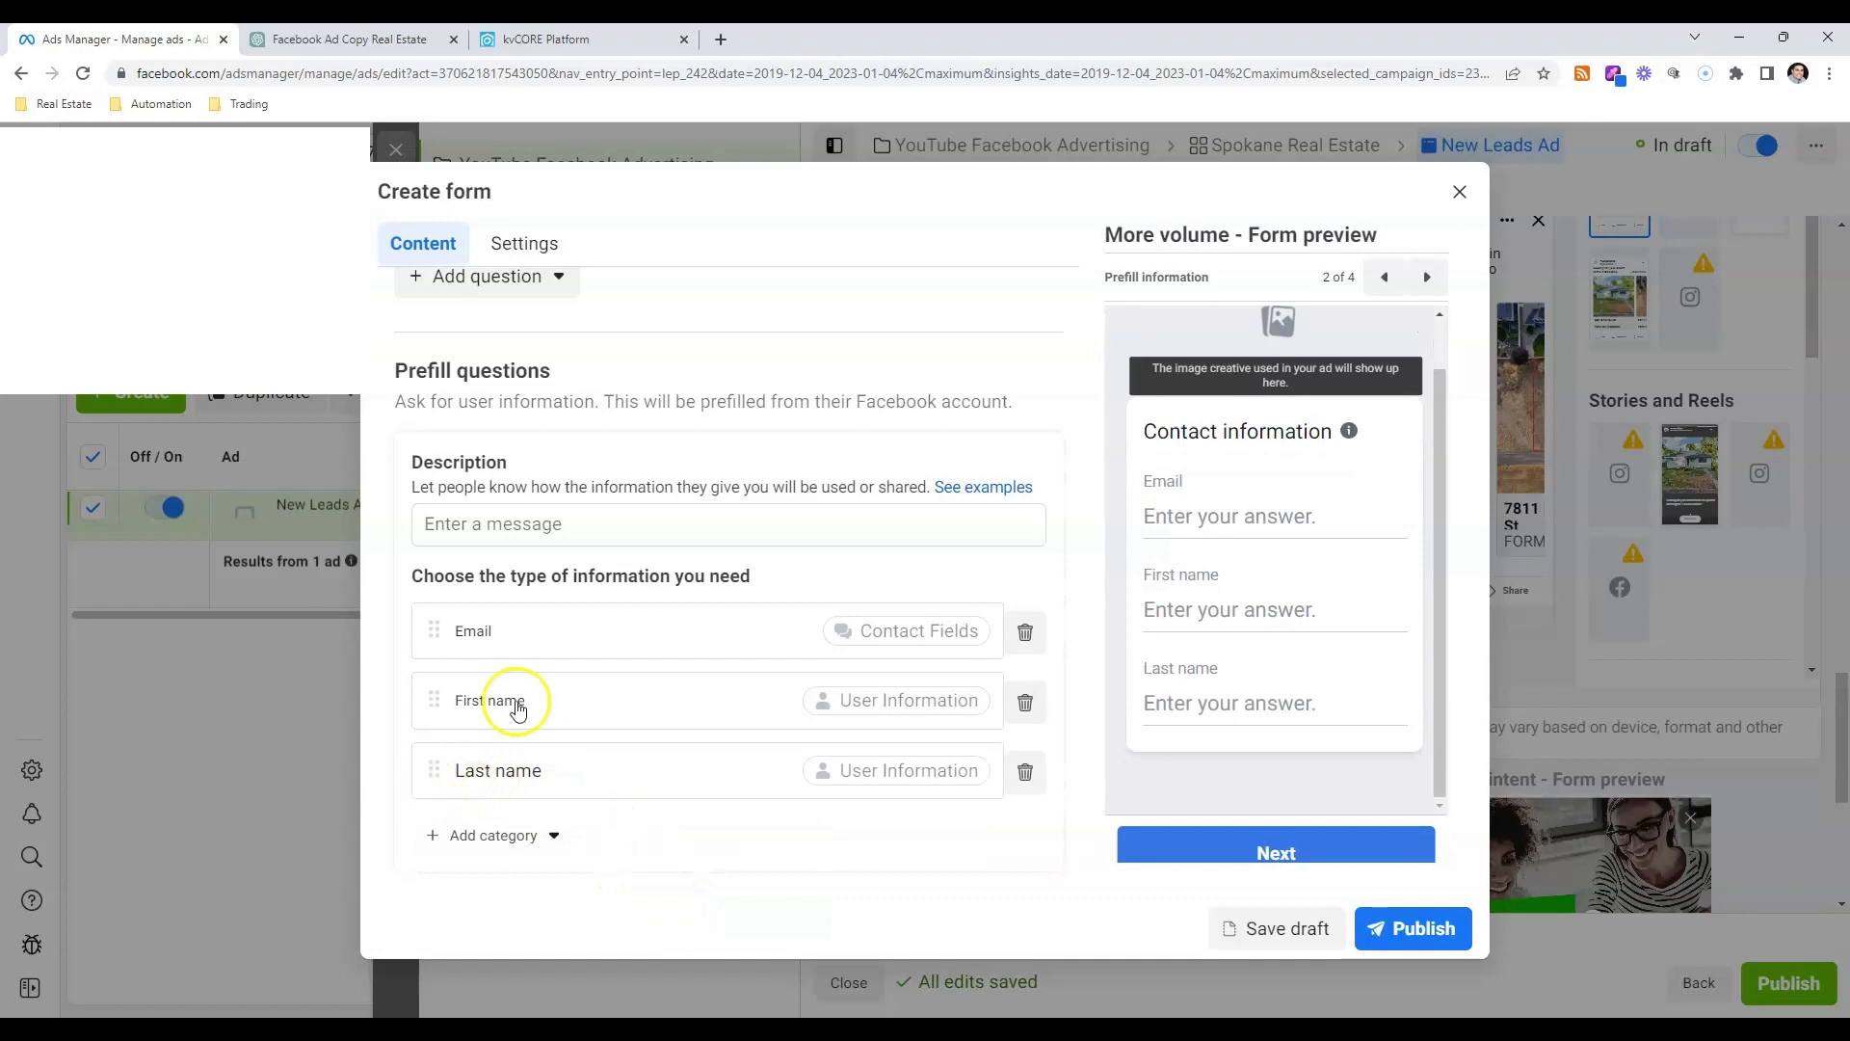
pyautogui.scroll(-2, 569, 679)
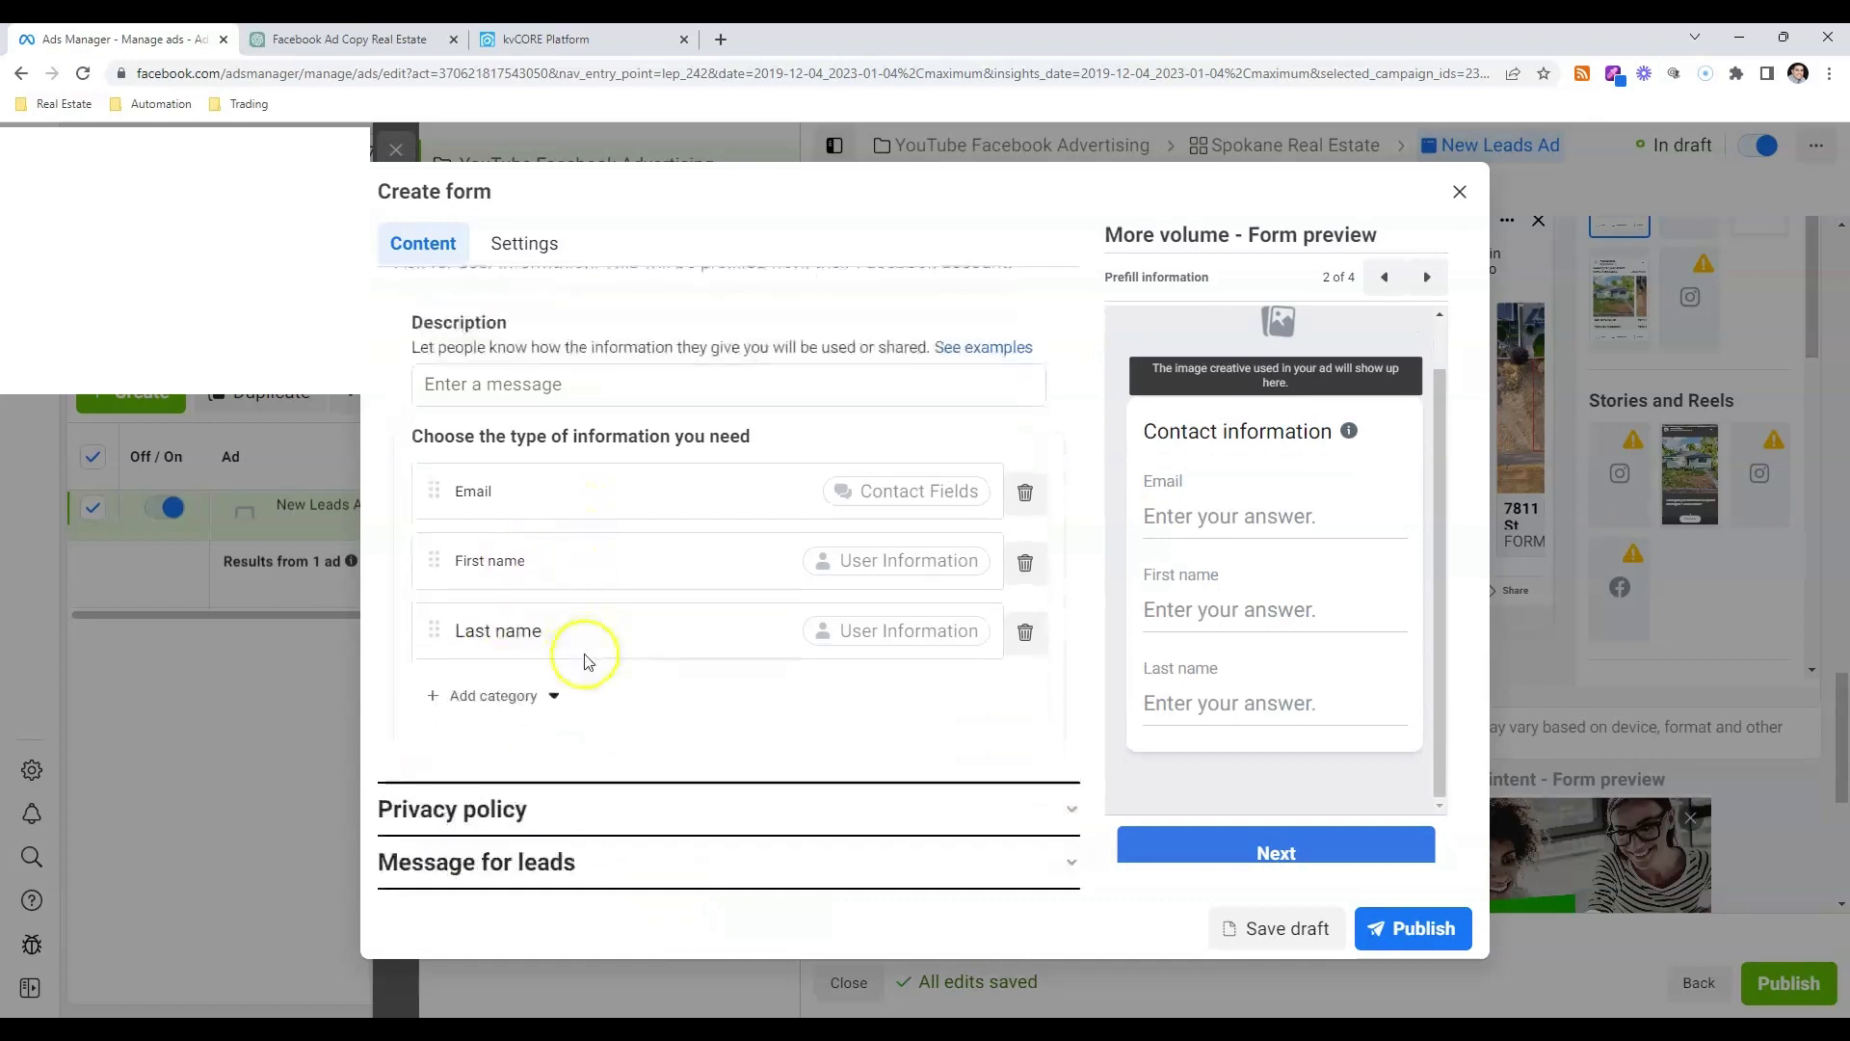
pyautogui.click(515, 695)
pyautogui.moveTo(579, 749)
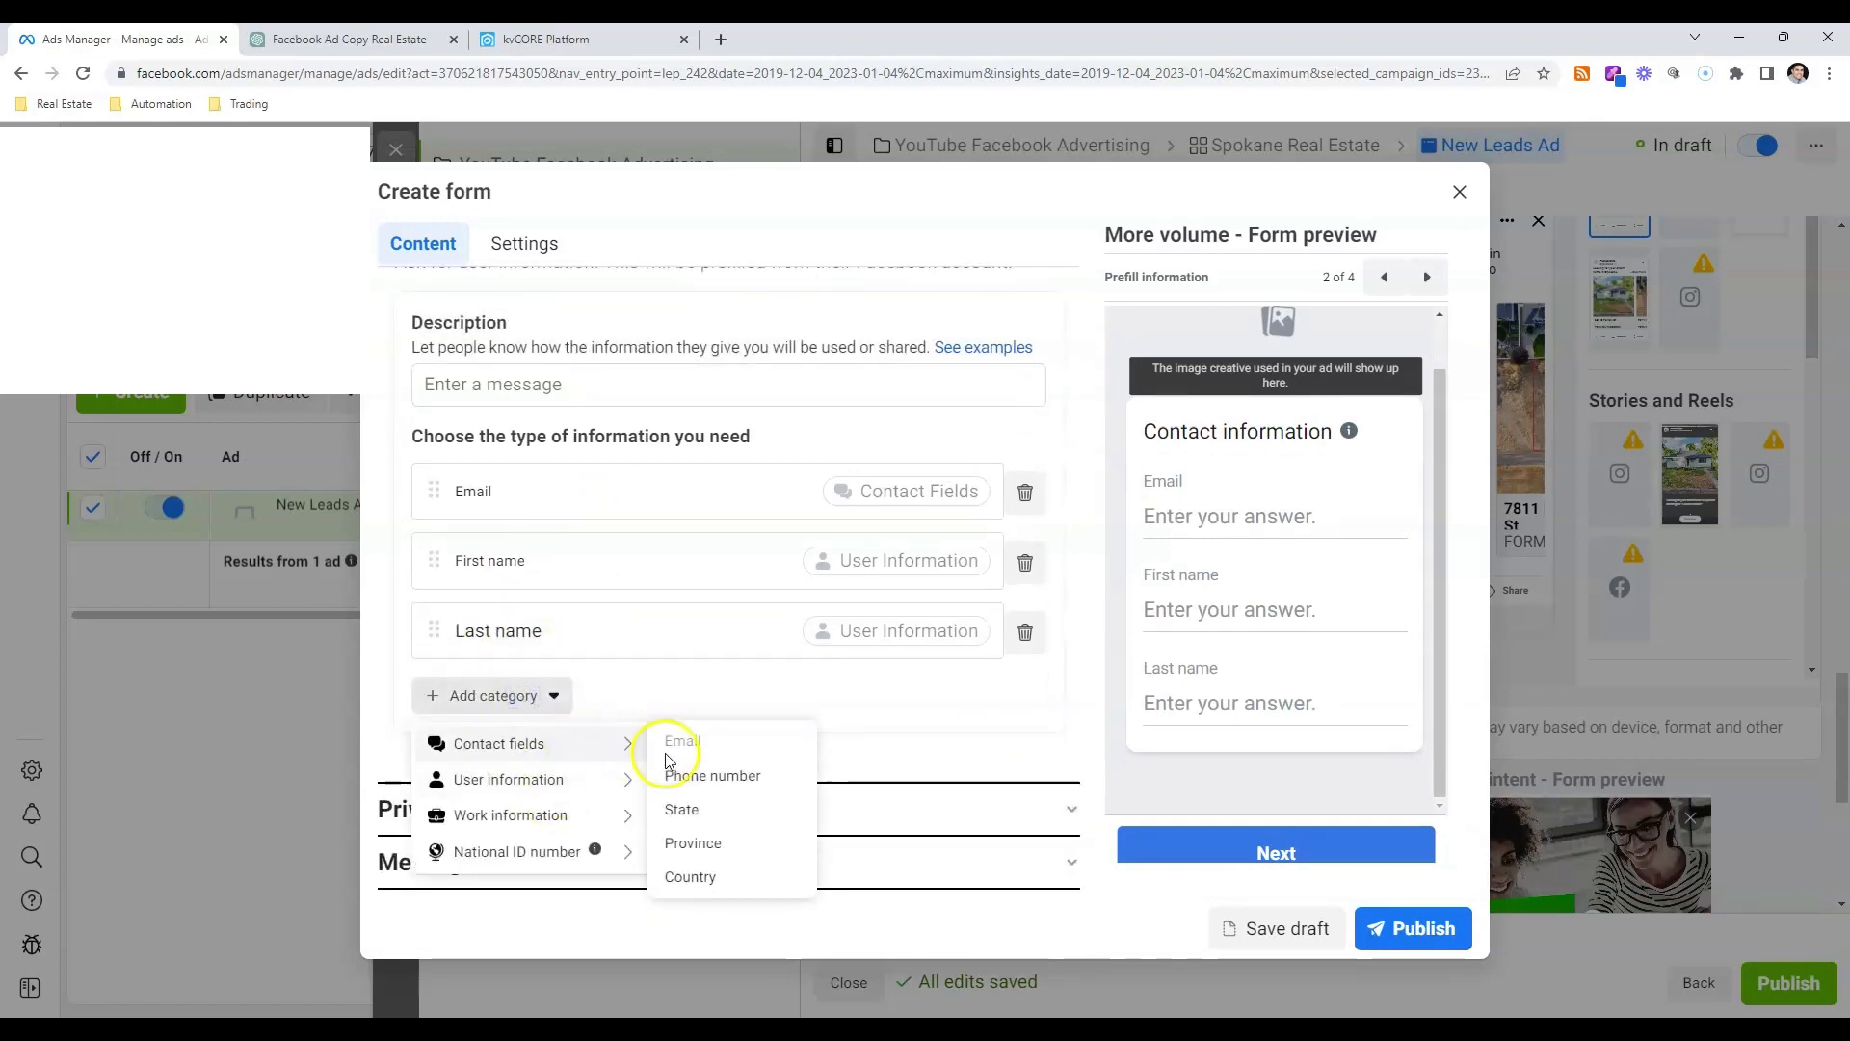
pyautogui.click(690, 776)
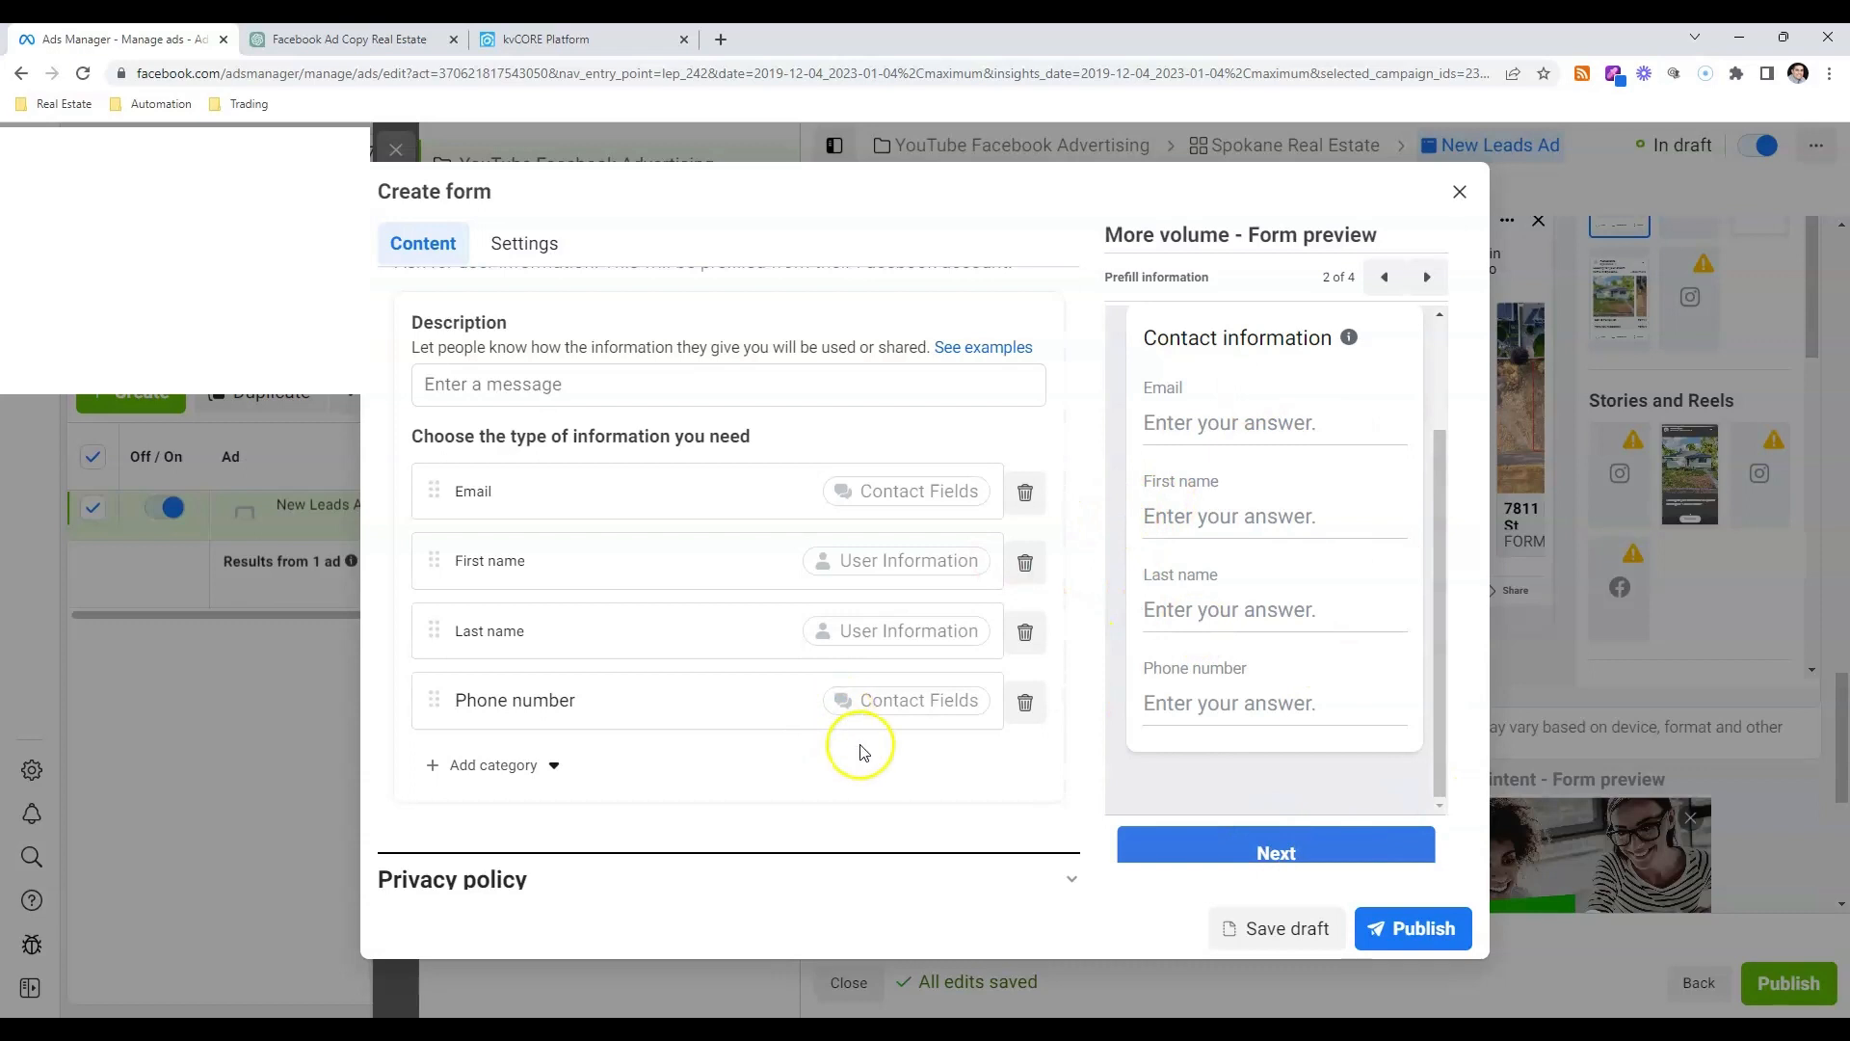
# - Copy the squeeze page's direct link from kvCORE and paste it as the View website link in the form's message for leads
pyautogui.scroll(-1, 788, 756)
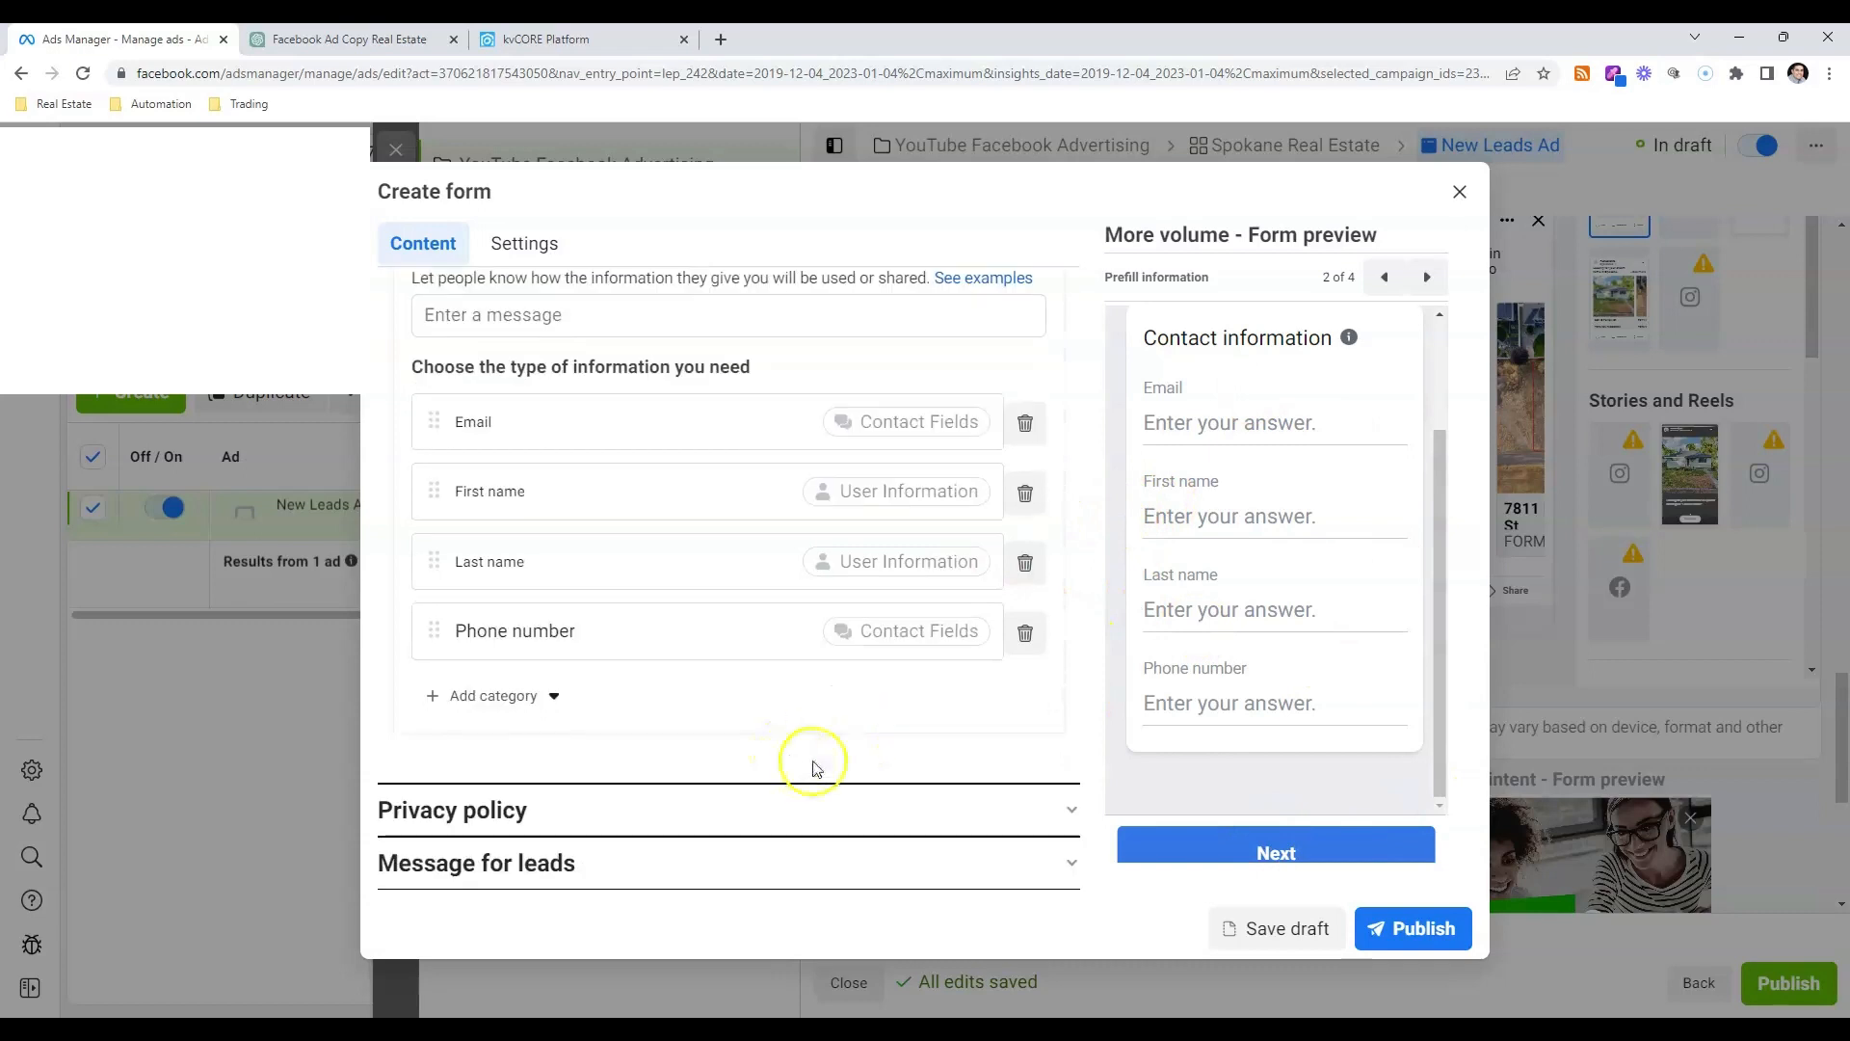
pyautogui.click(958, 811)
pyautogui.click(812, 839)
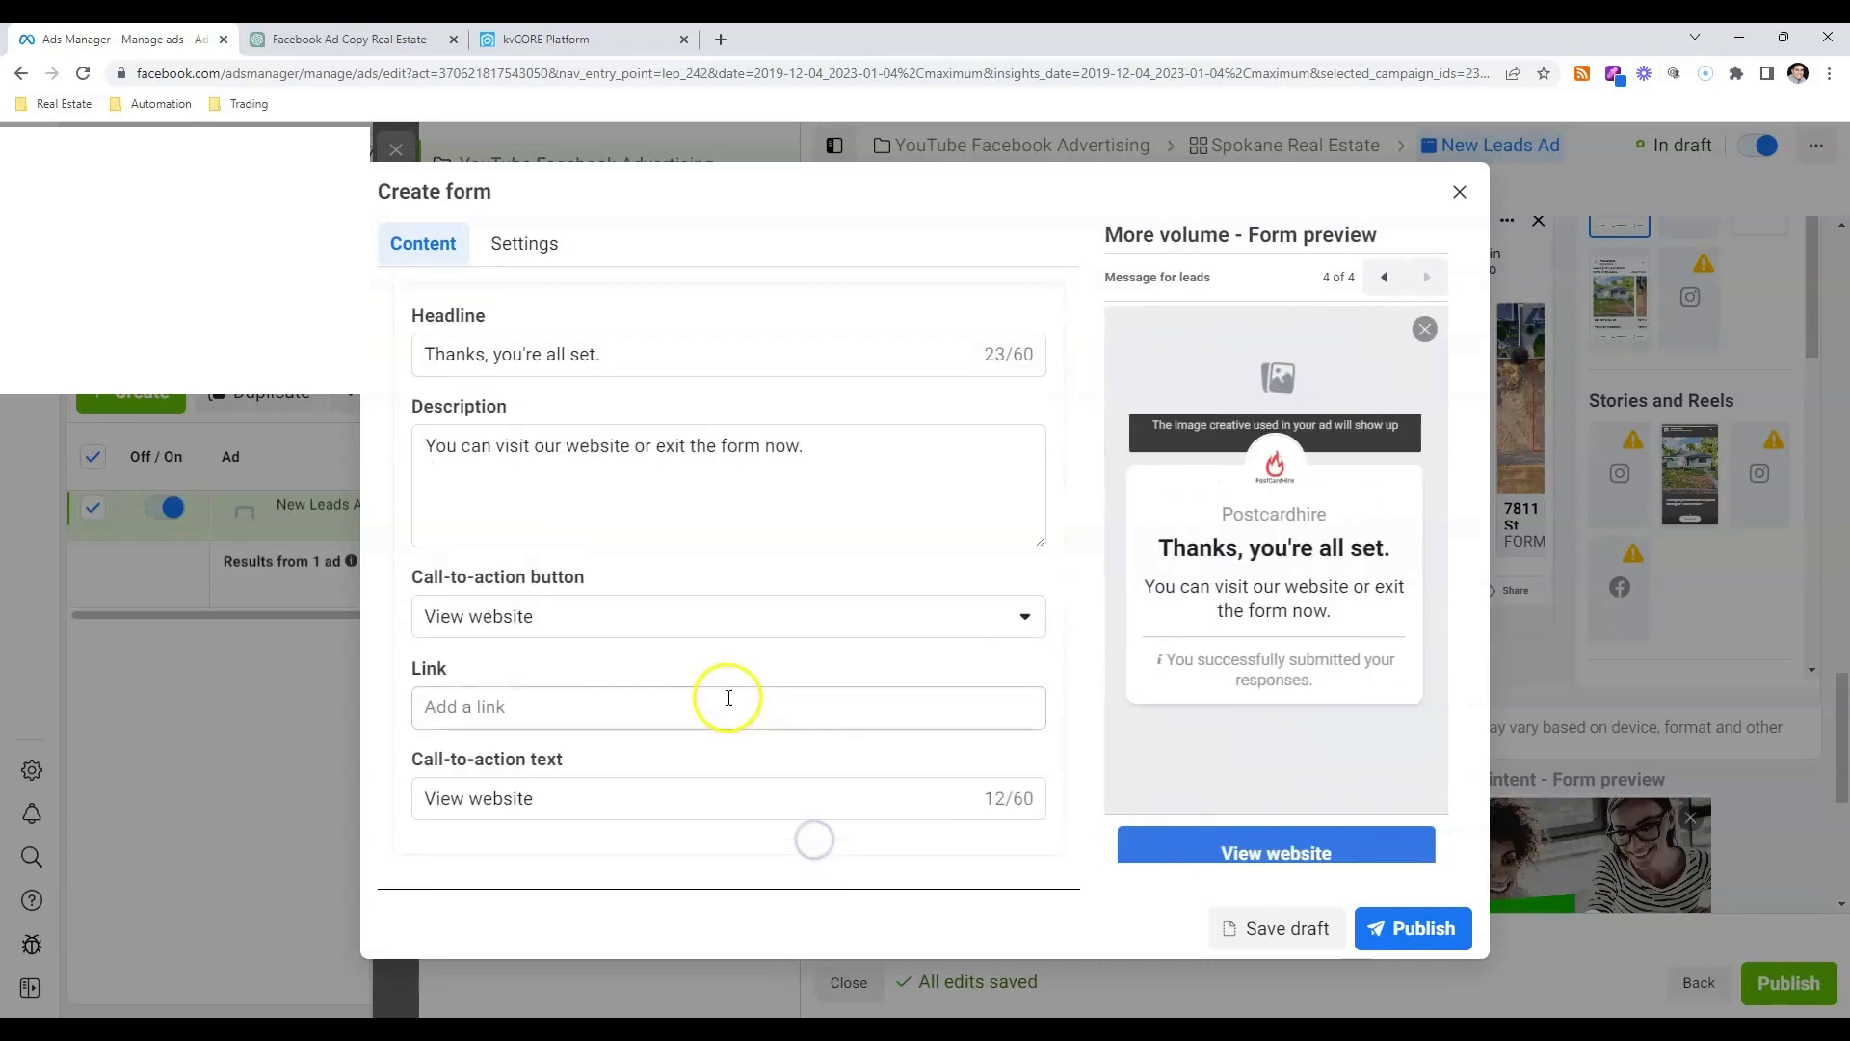
pyautogui.click(495, 702)
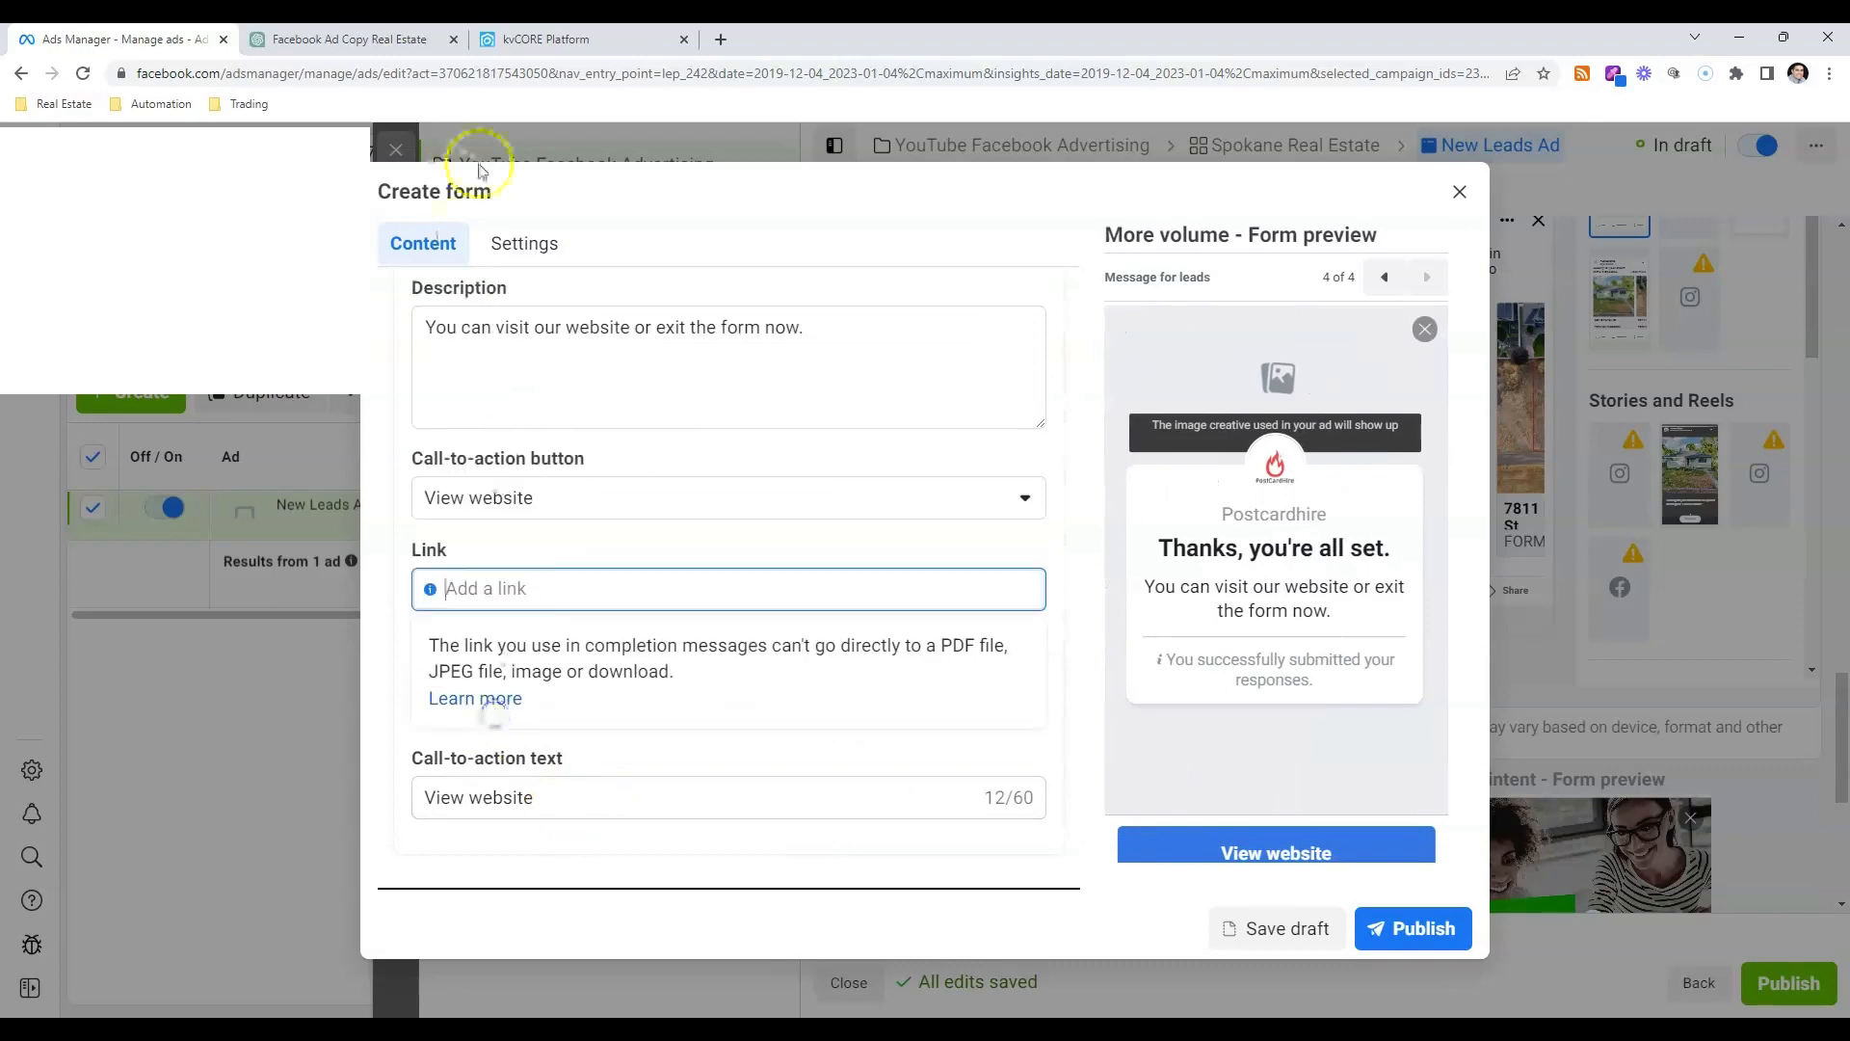
pyautogui.click(546, 39)
pyautogui.click(1724, 643)
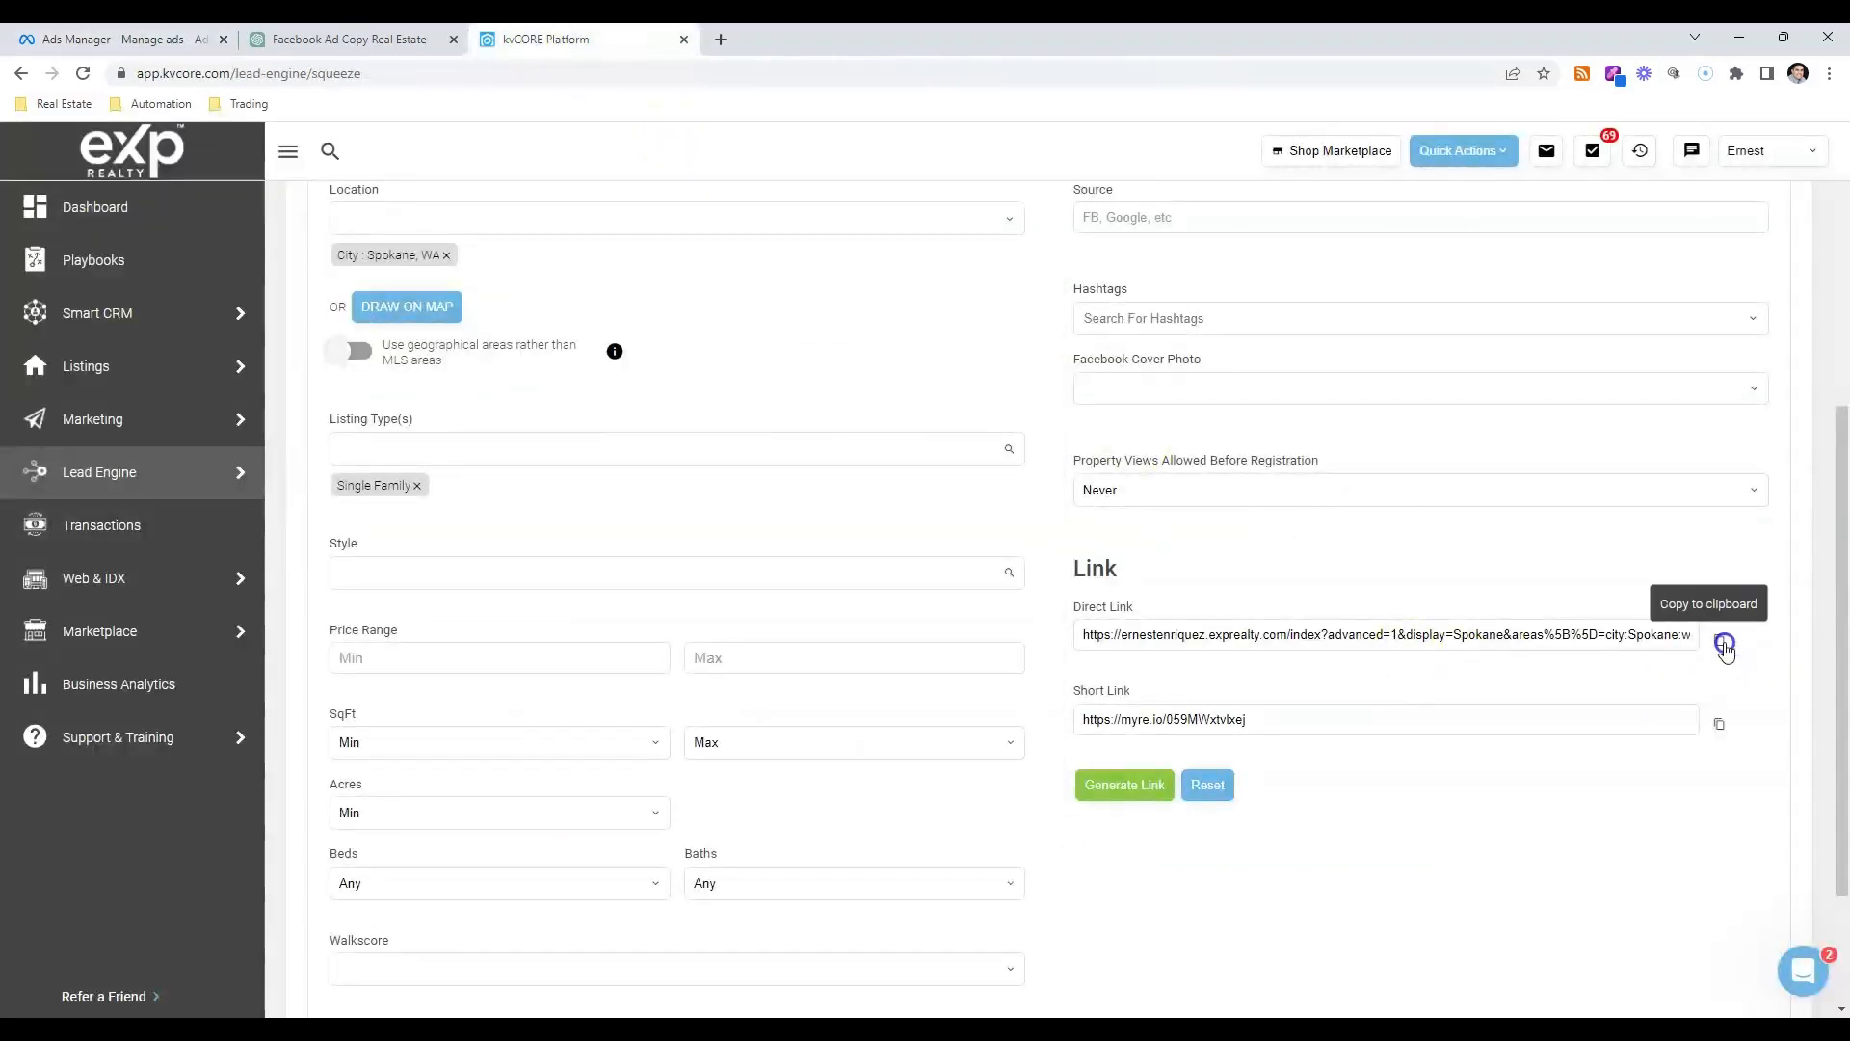
pyautogui.click(115, 39)
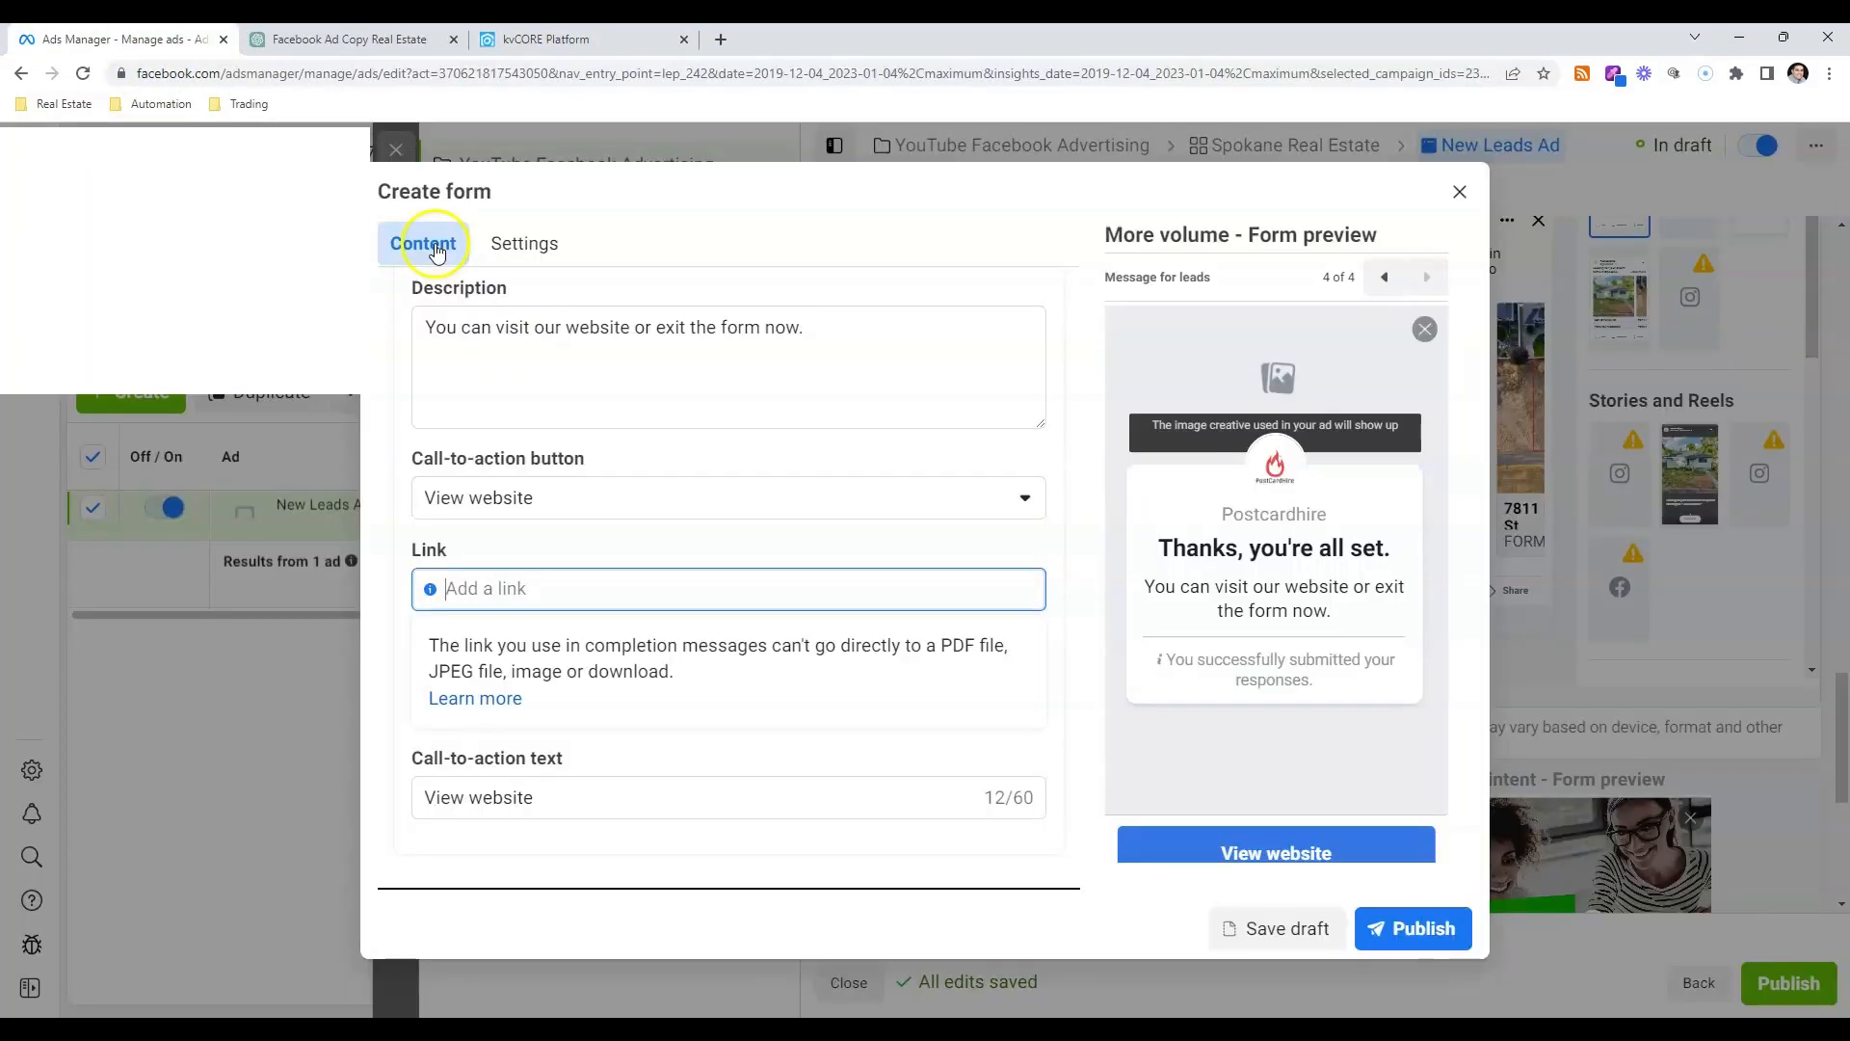
pyautogui.rightClick(519, 587)
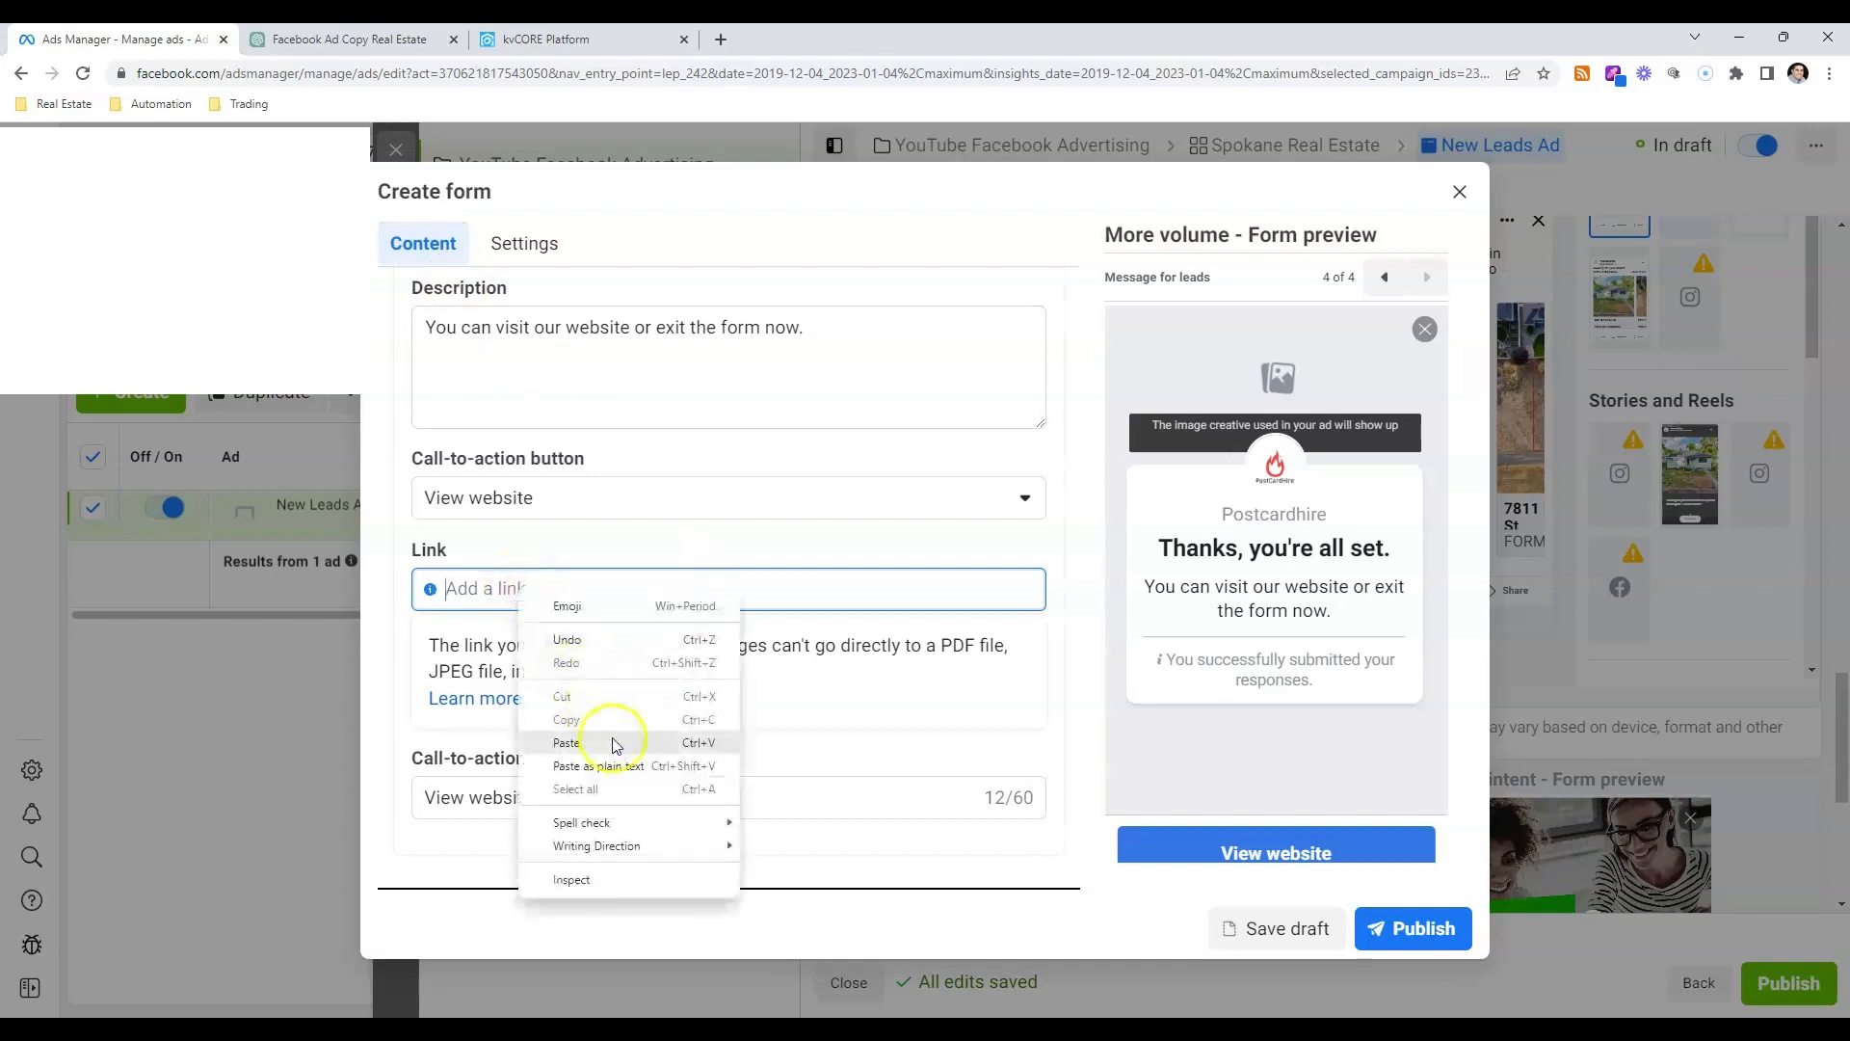
pyautogui.click(579, 742)
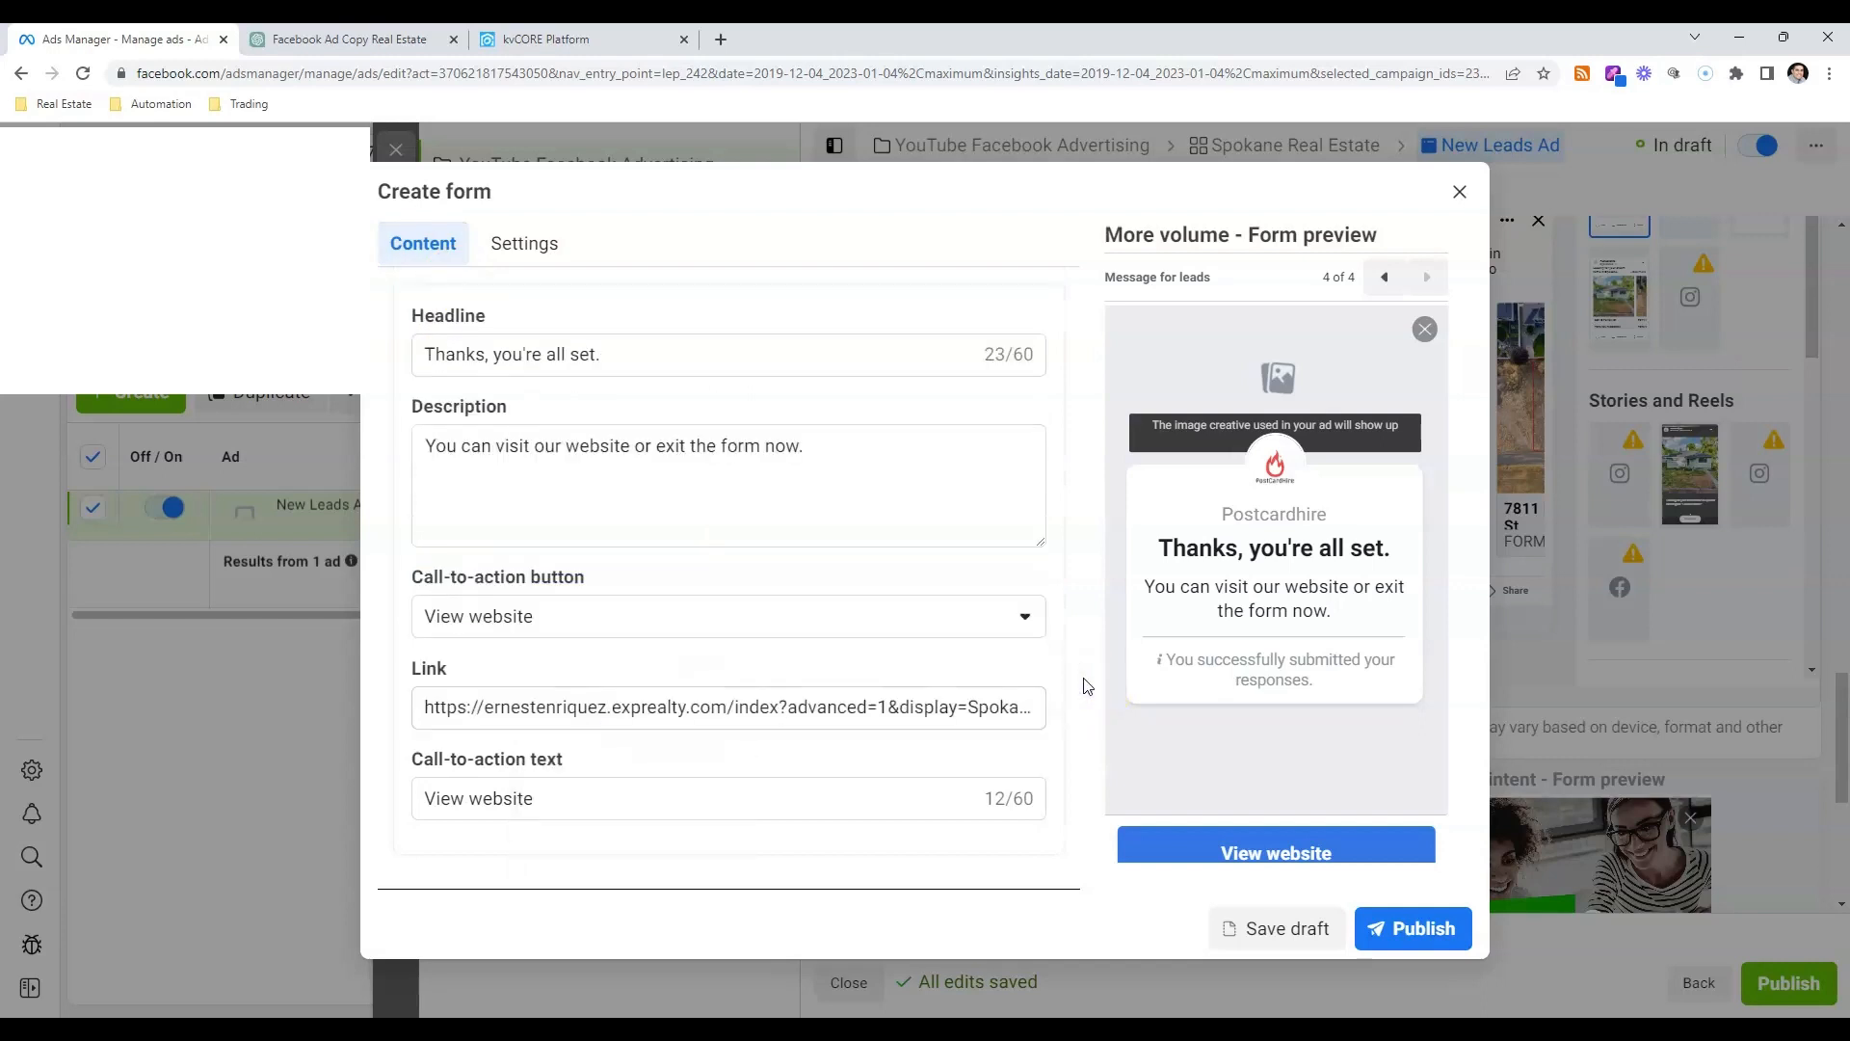
# - Change the call-to-action text in the form's message for leads to "View Listings"
pyautogui.click(534, 798)
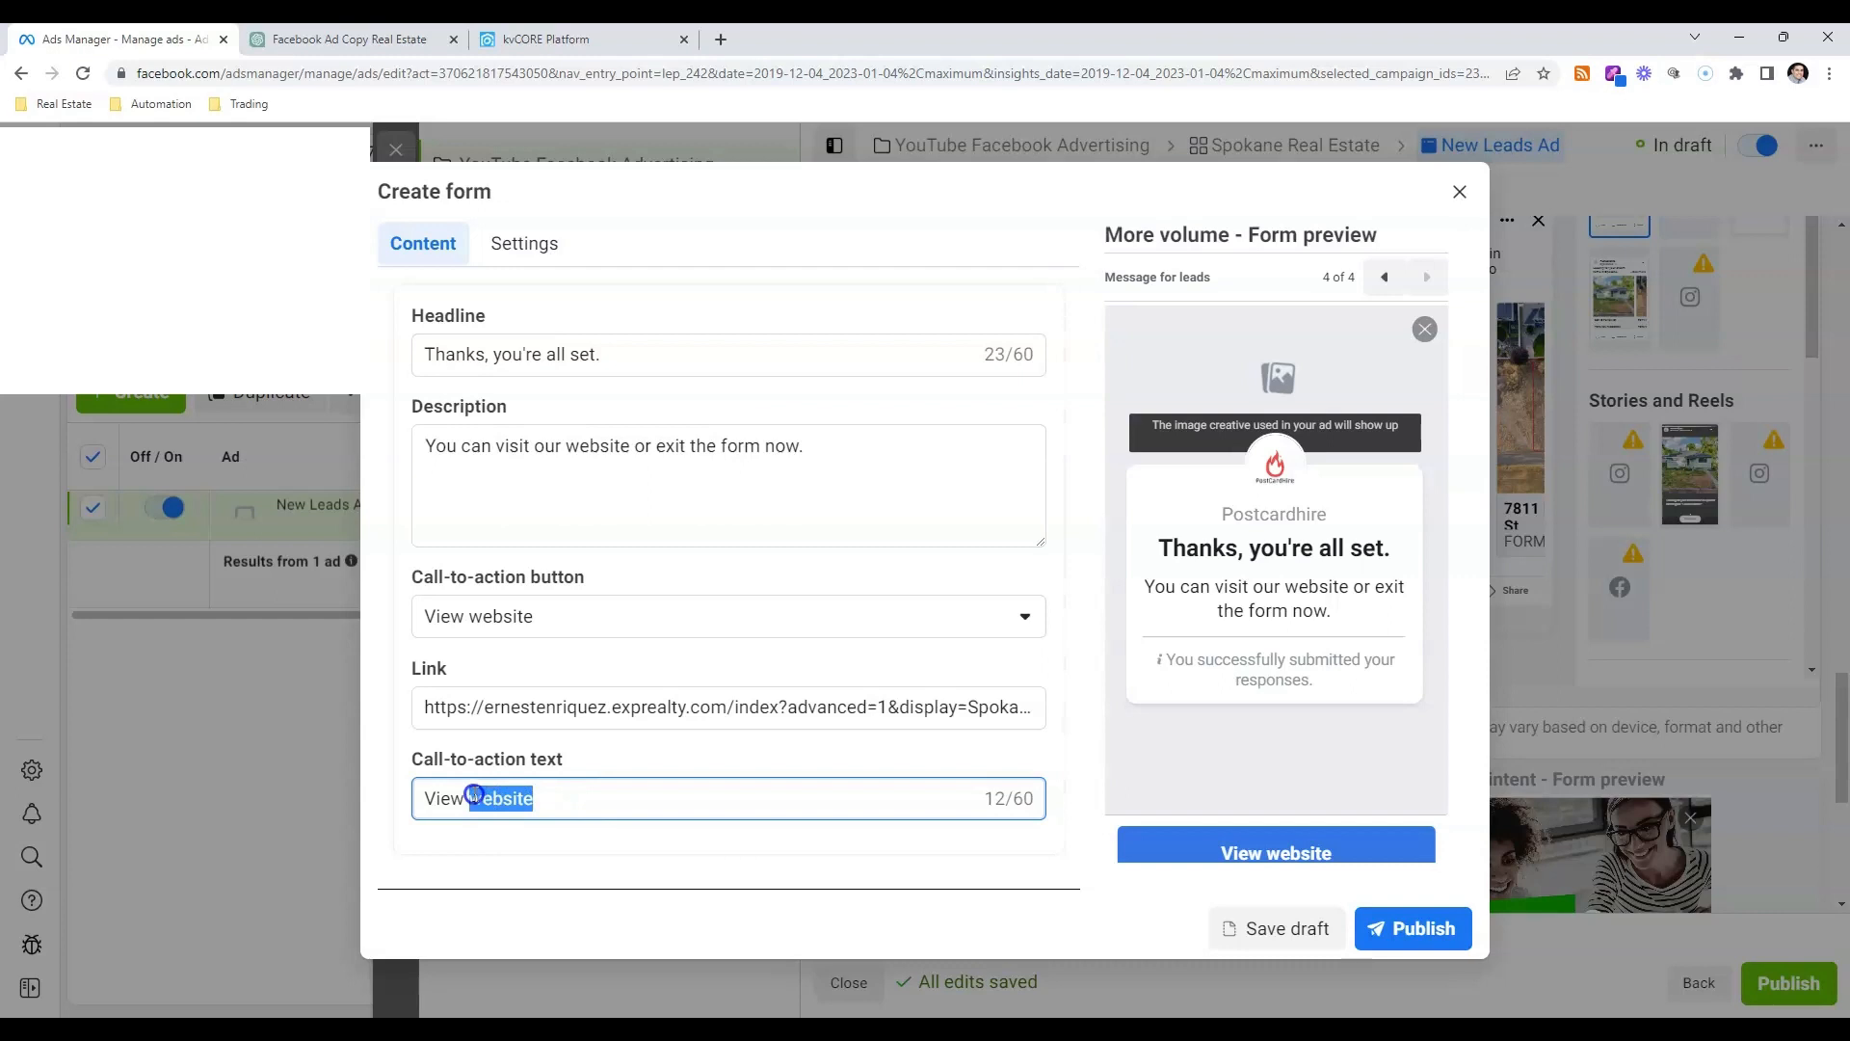
pyautogui.write('Lsiti')
pyautogui.press('BackSpace')
pyautogui.press('BackSpace')
pyautogui.press('BackSpace')
pyautogui.press('BackSpace')
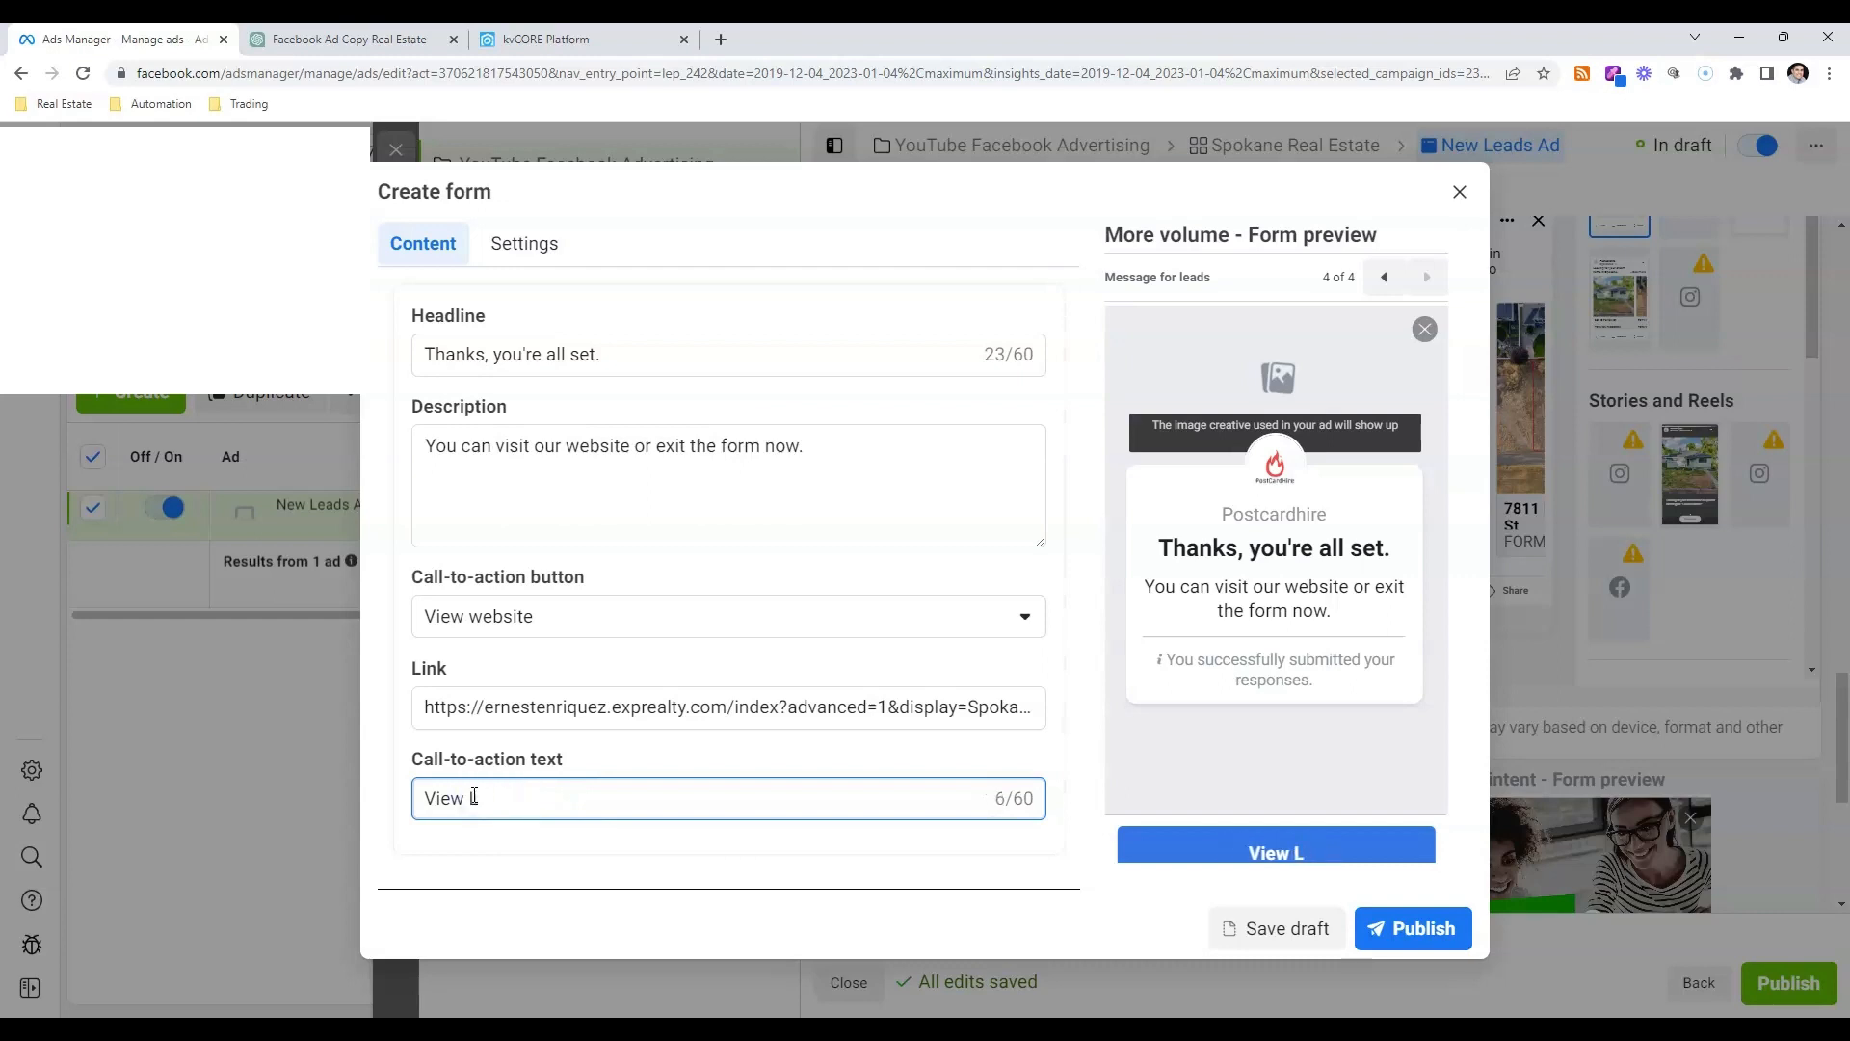
pyautogui.write('istings')
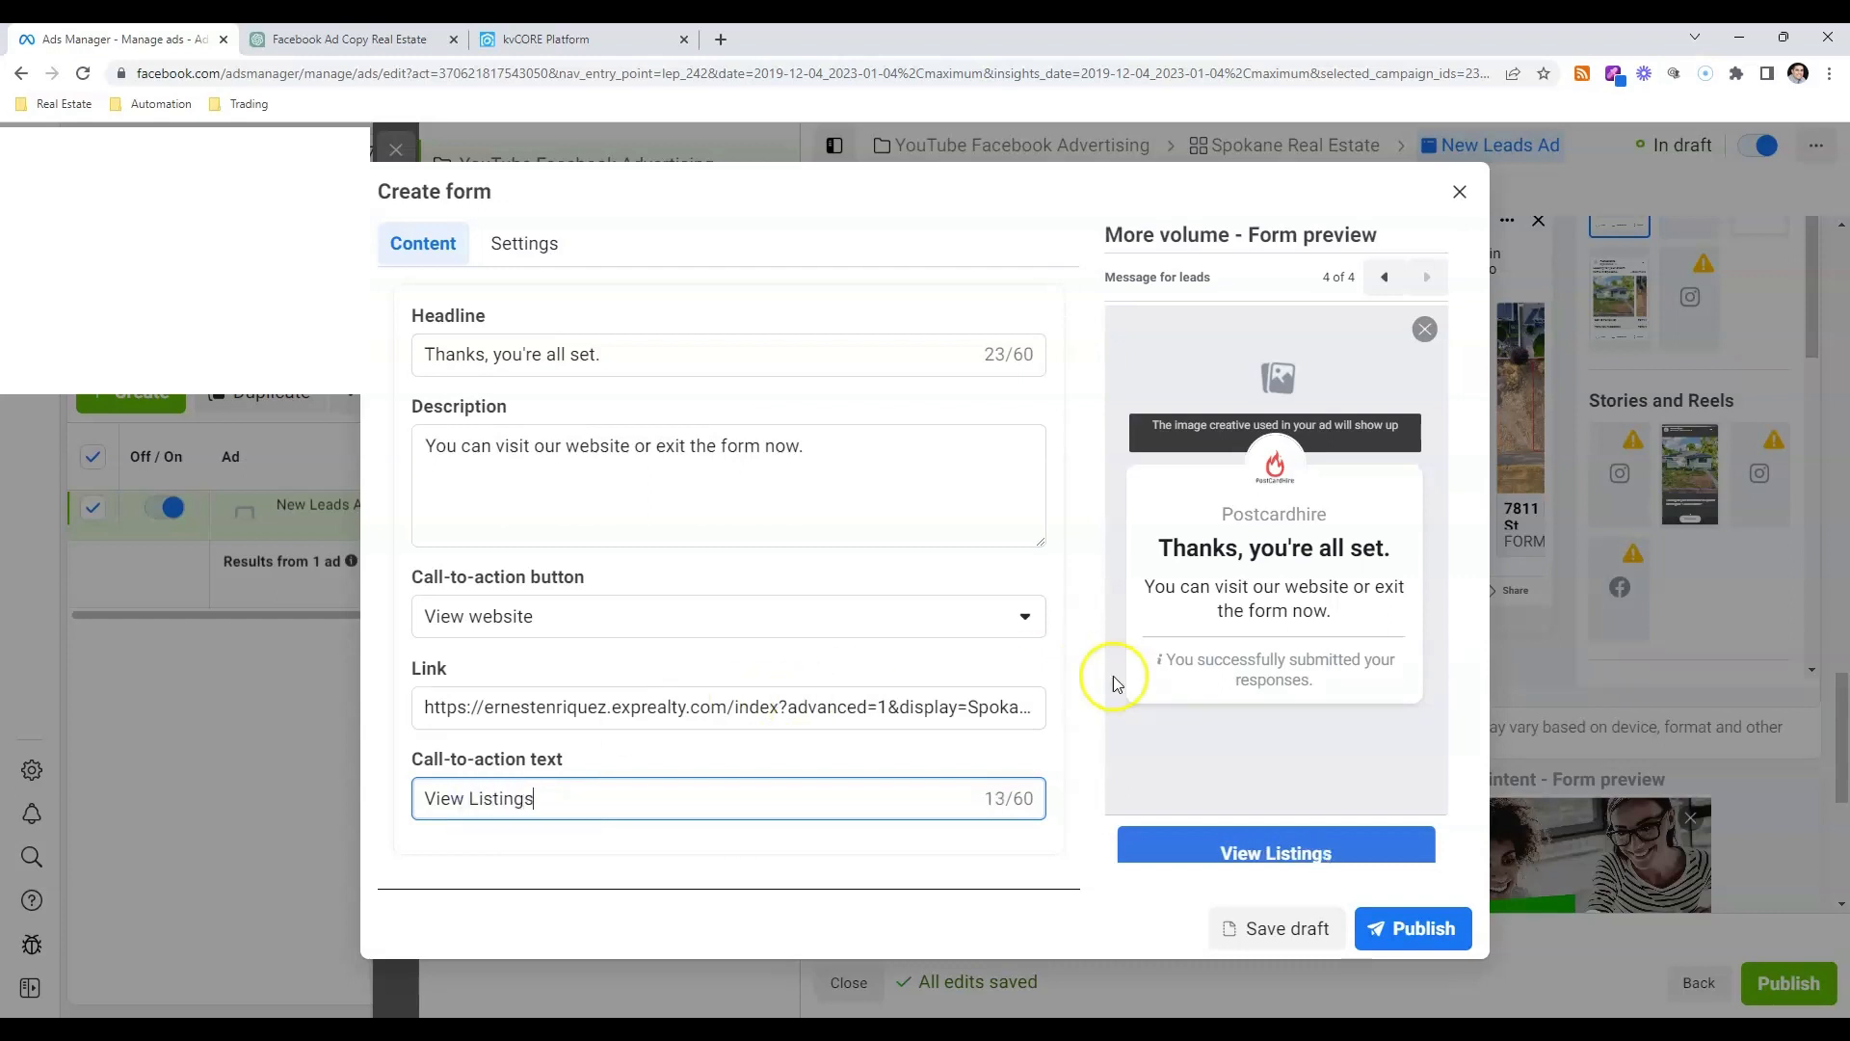
pyautogui.click(1108, 679)
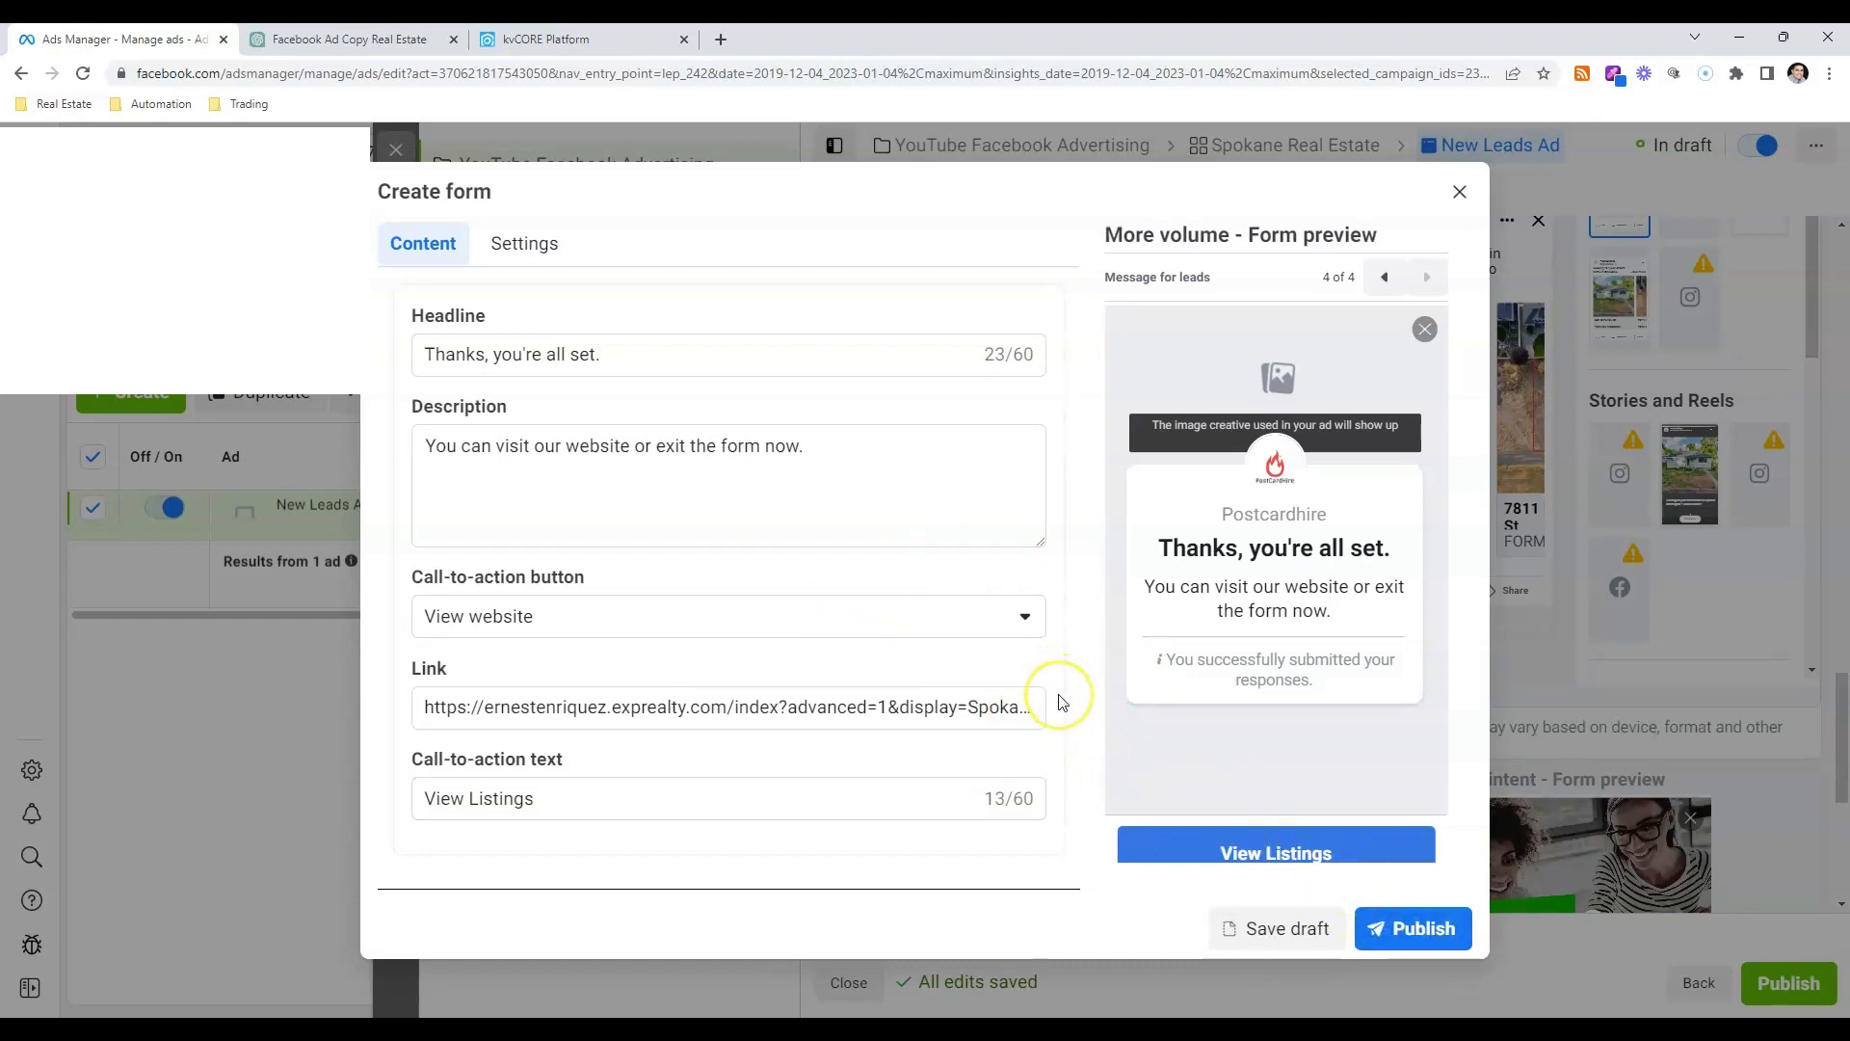
# - Switch to the ChatGPT ad copy conversation, review the copy options and submit the prompt "write me a video scripts for a real estate promo"
pyautogui.click(289, 39)
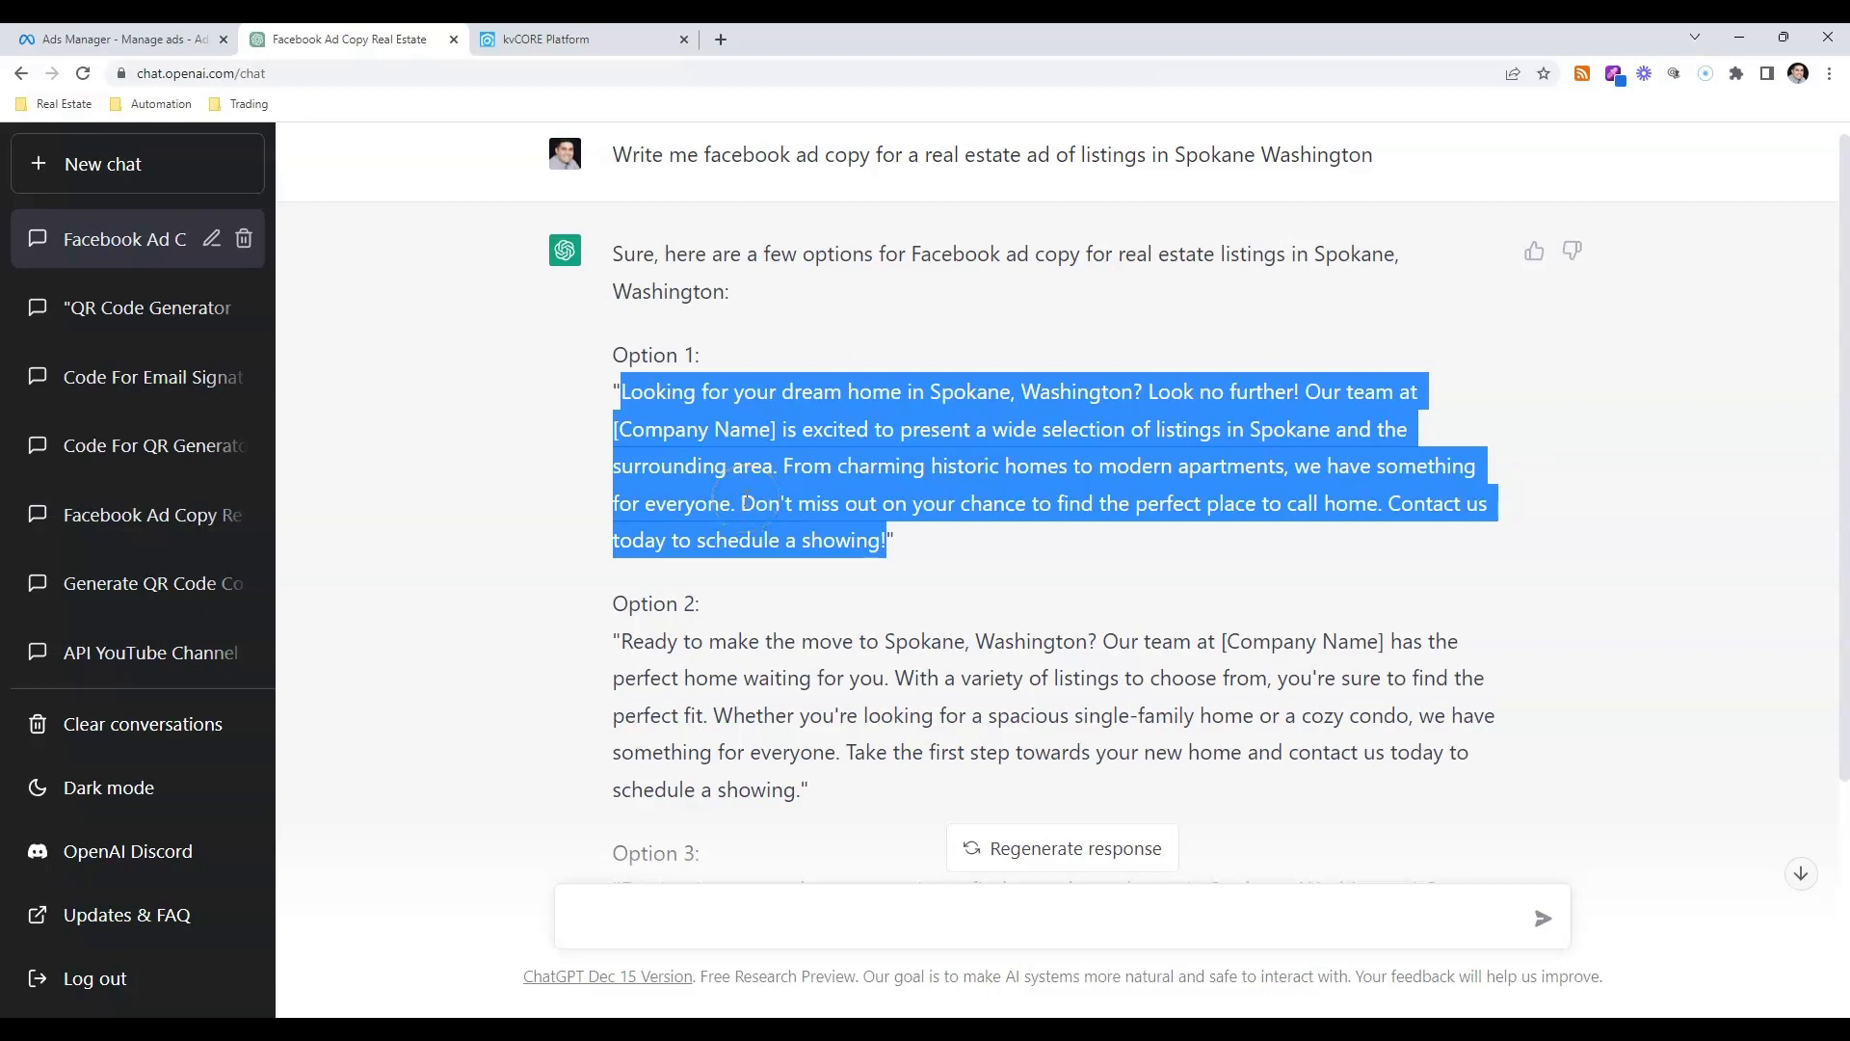
pyautogui.scroll(-3, 747, 498)
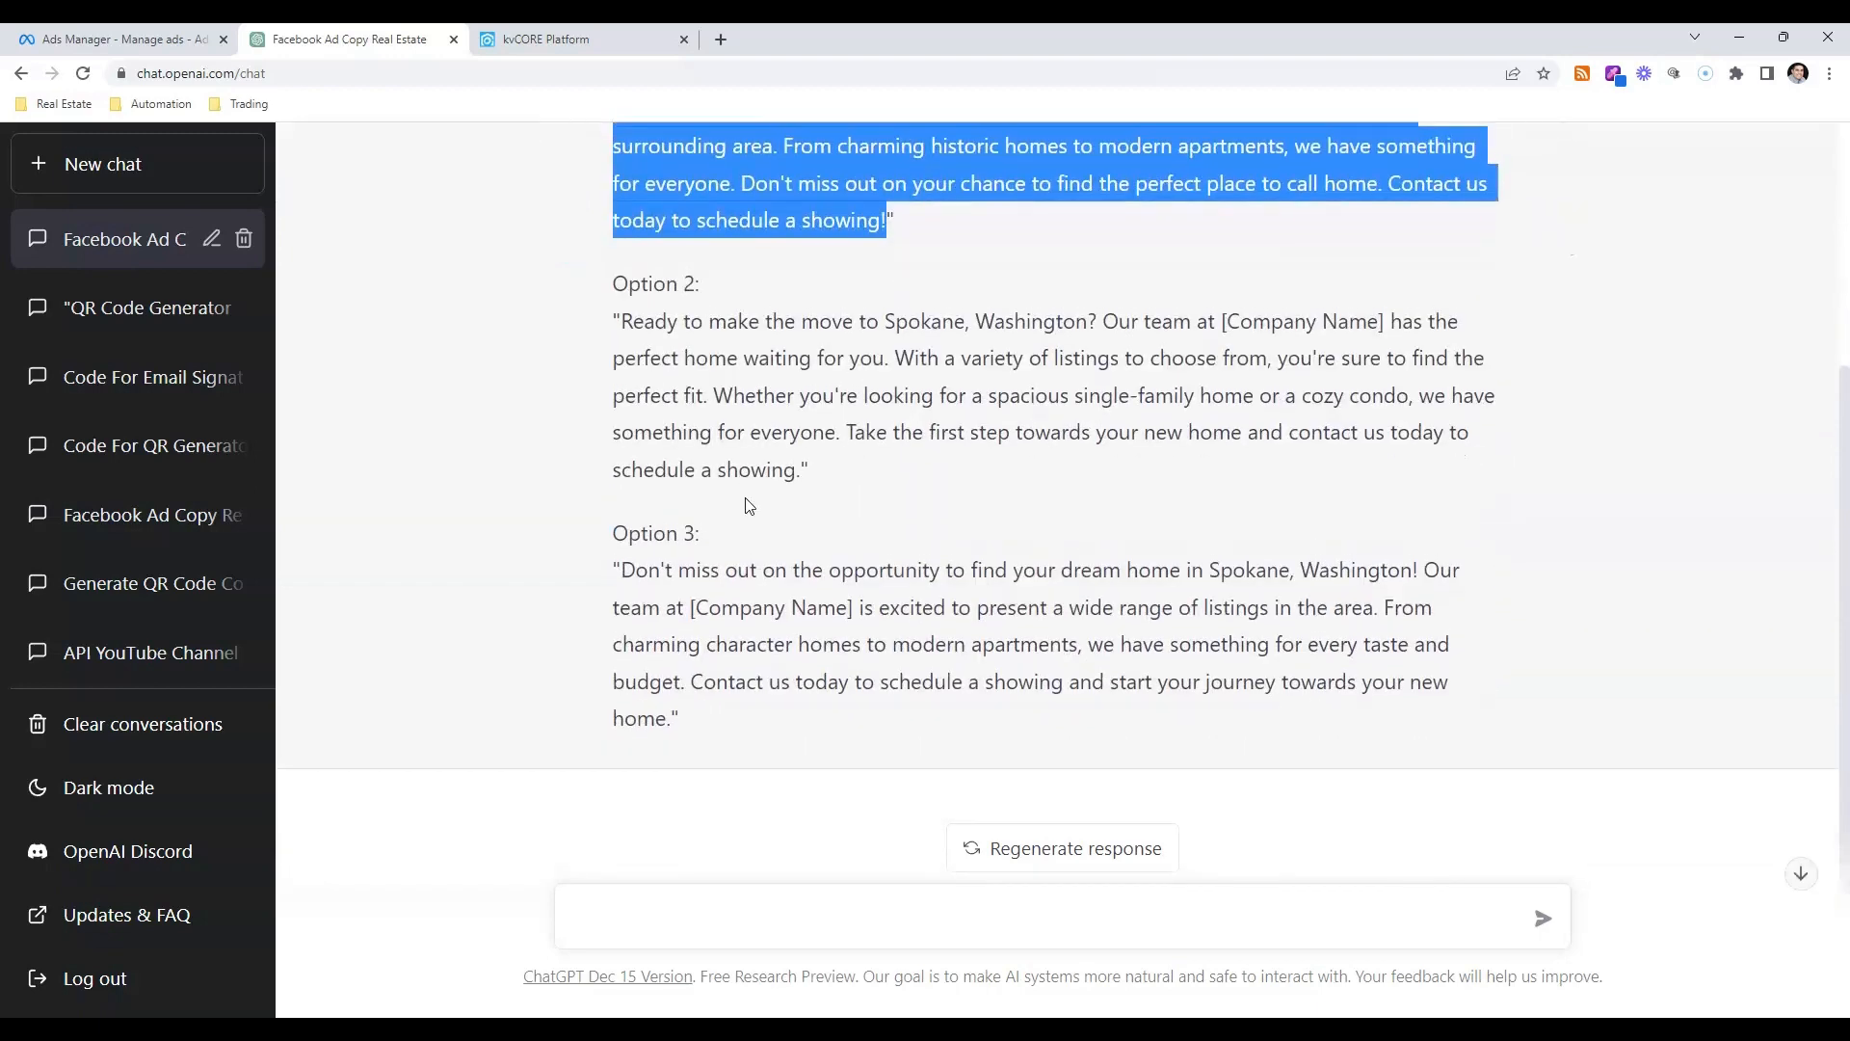
pyautogui.scroll(3, 747, 499)
pyautogui.scroll(-3, 750, 506)
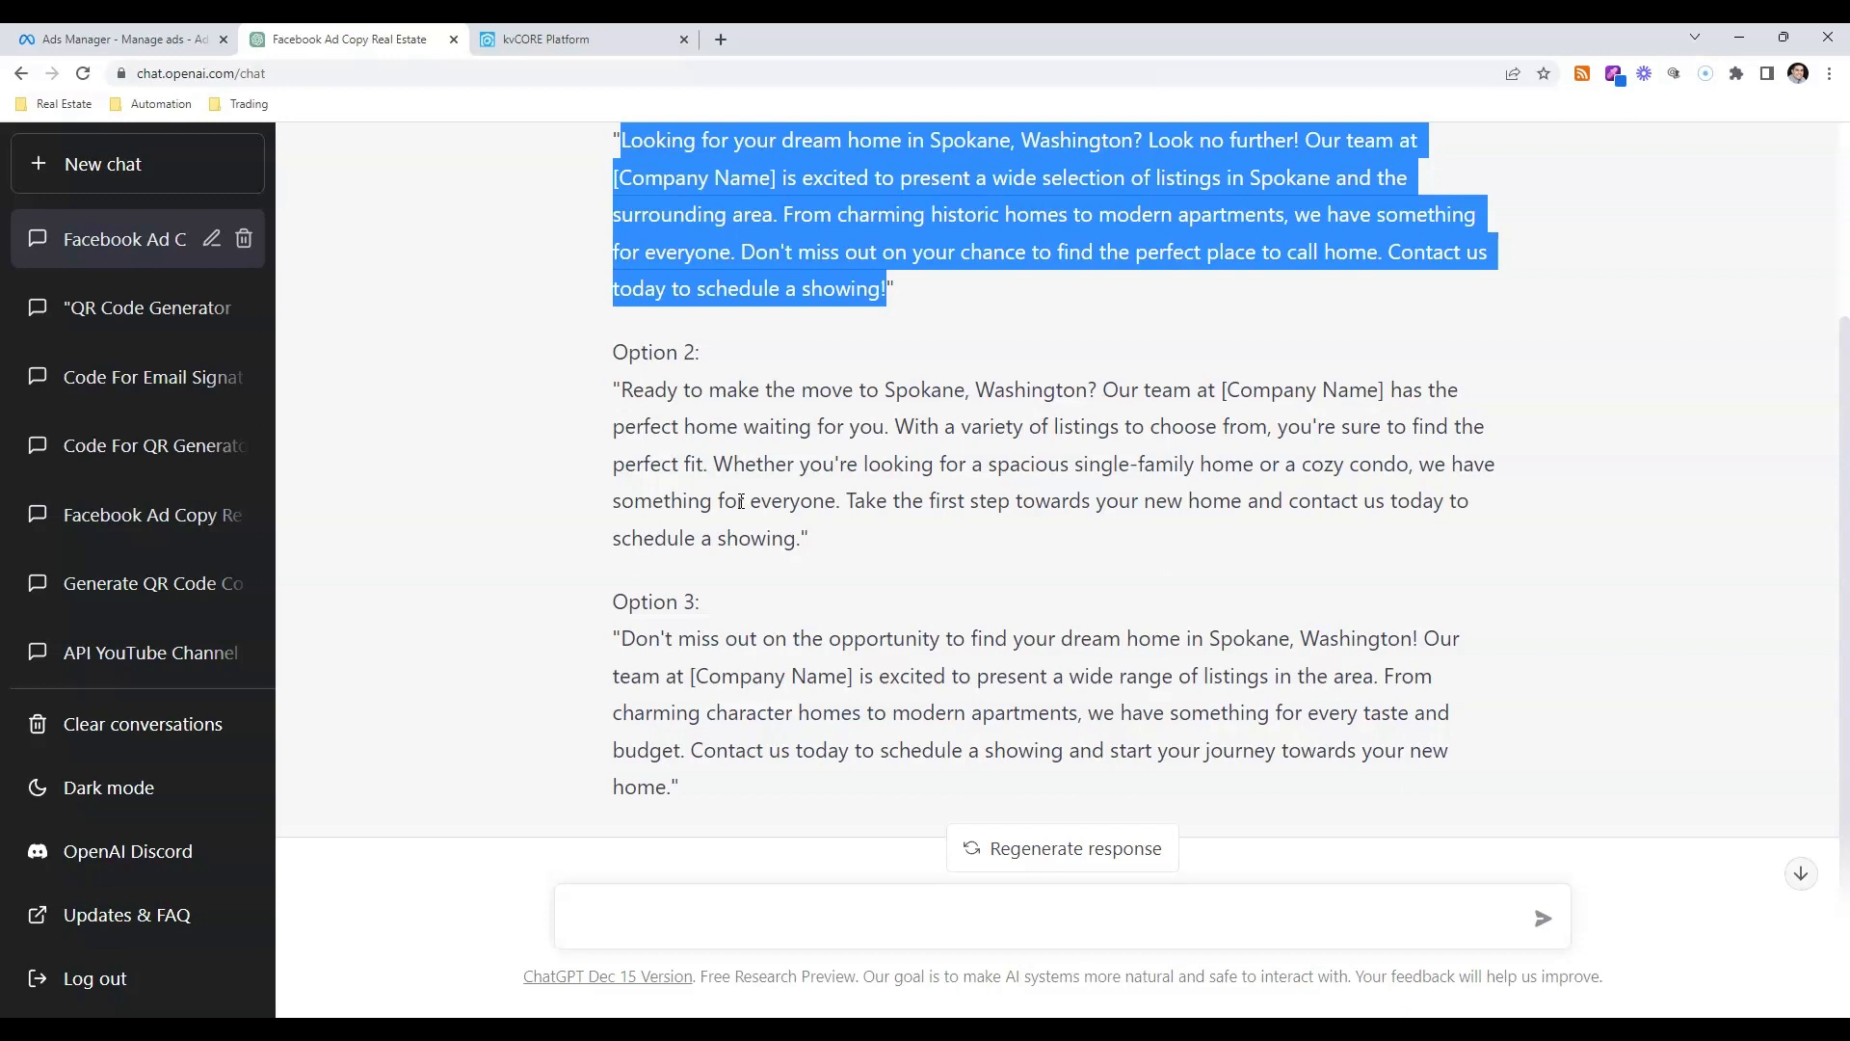
pyautogui.scroll(-1, 740, 501)
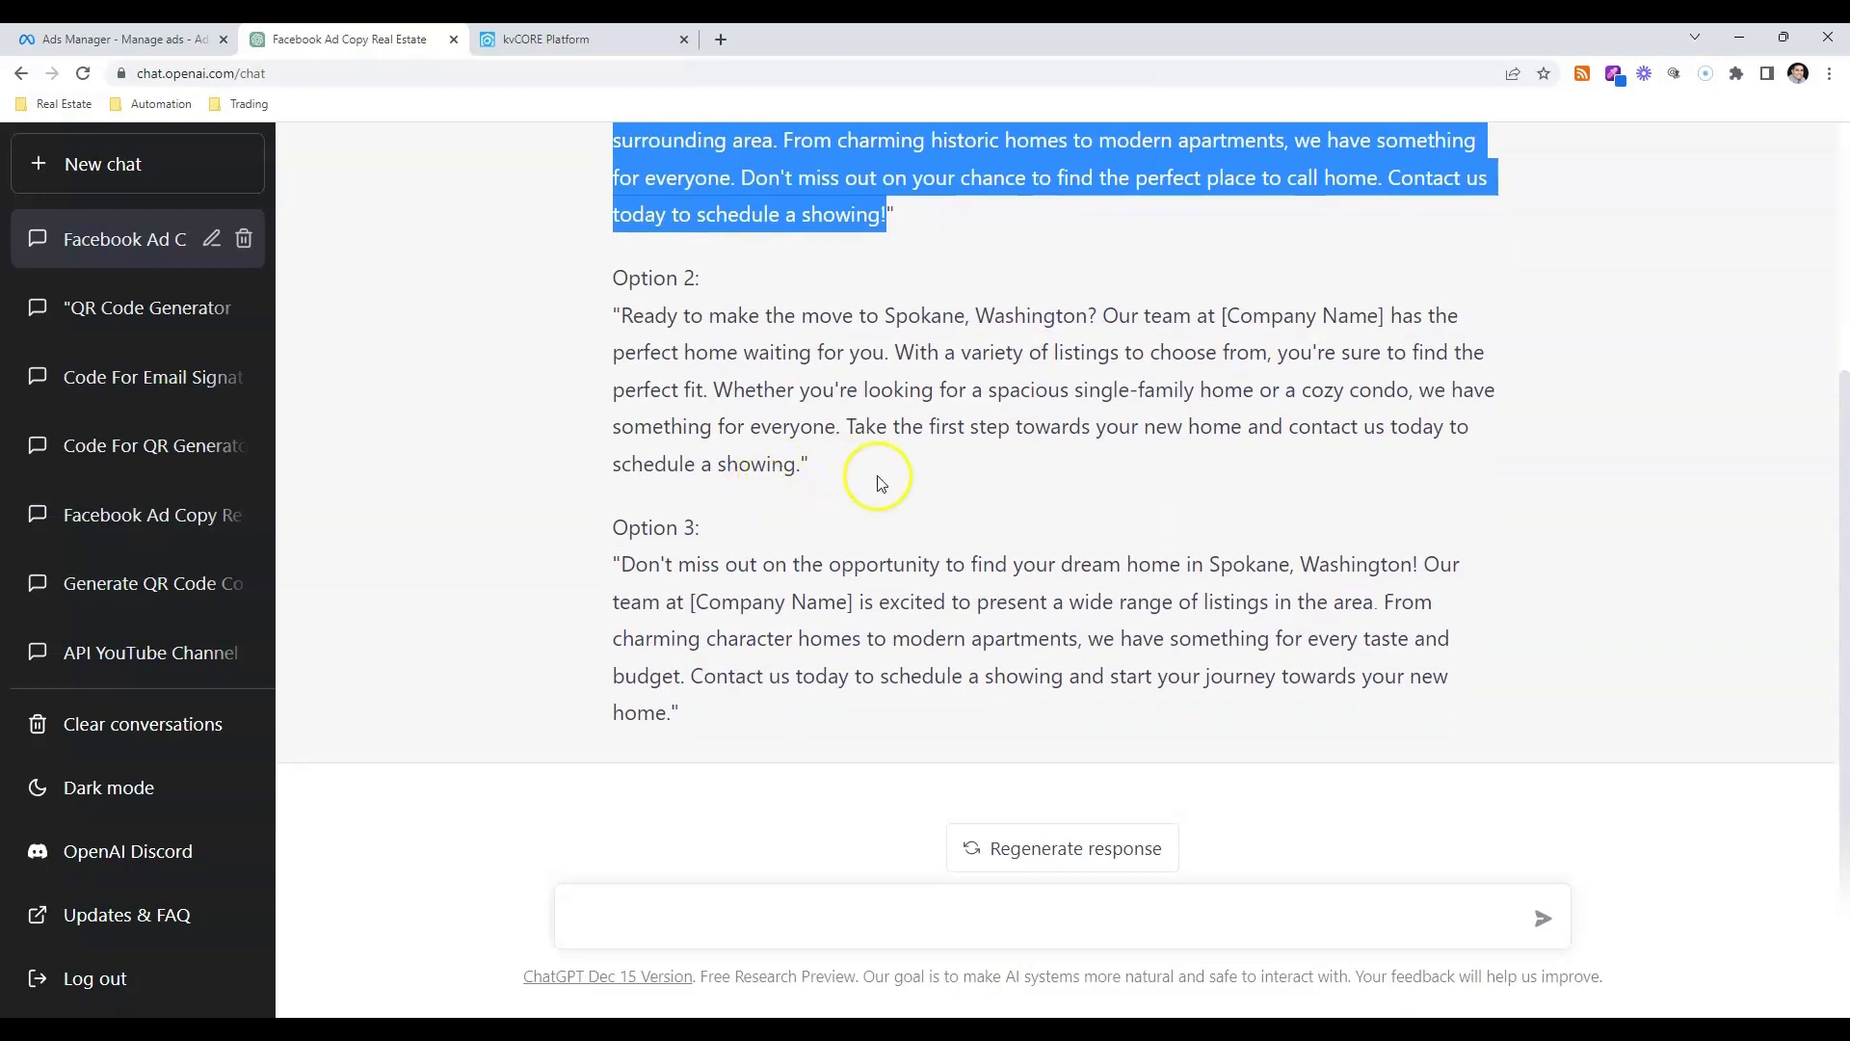
pyautogui.click(947, 906)
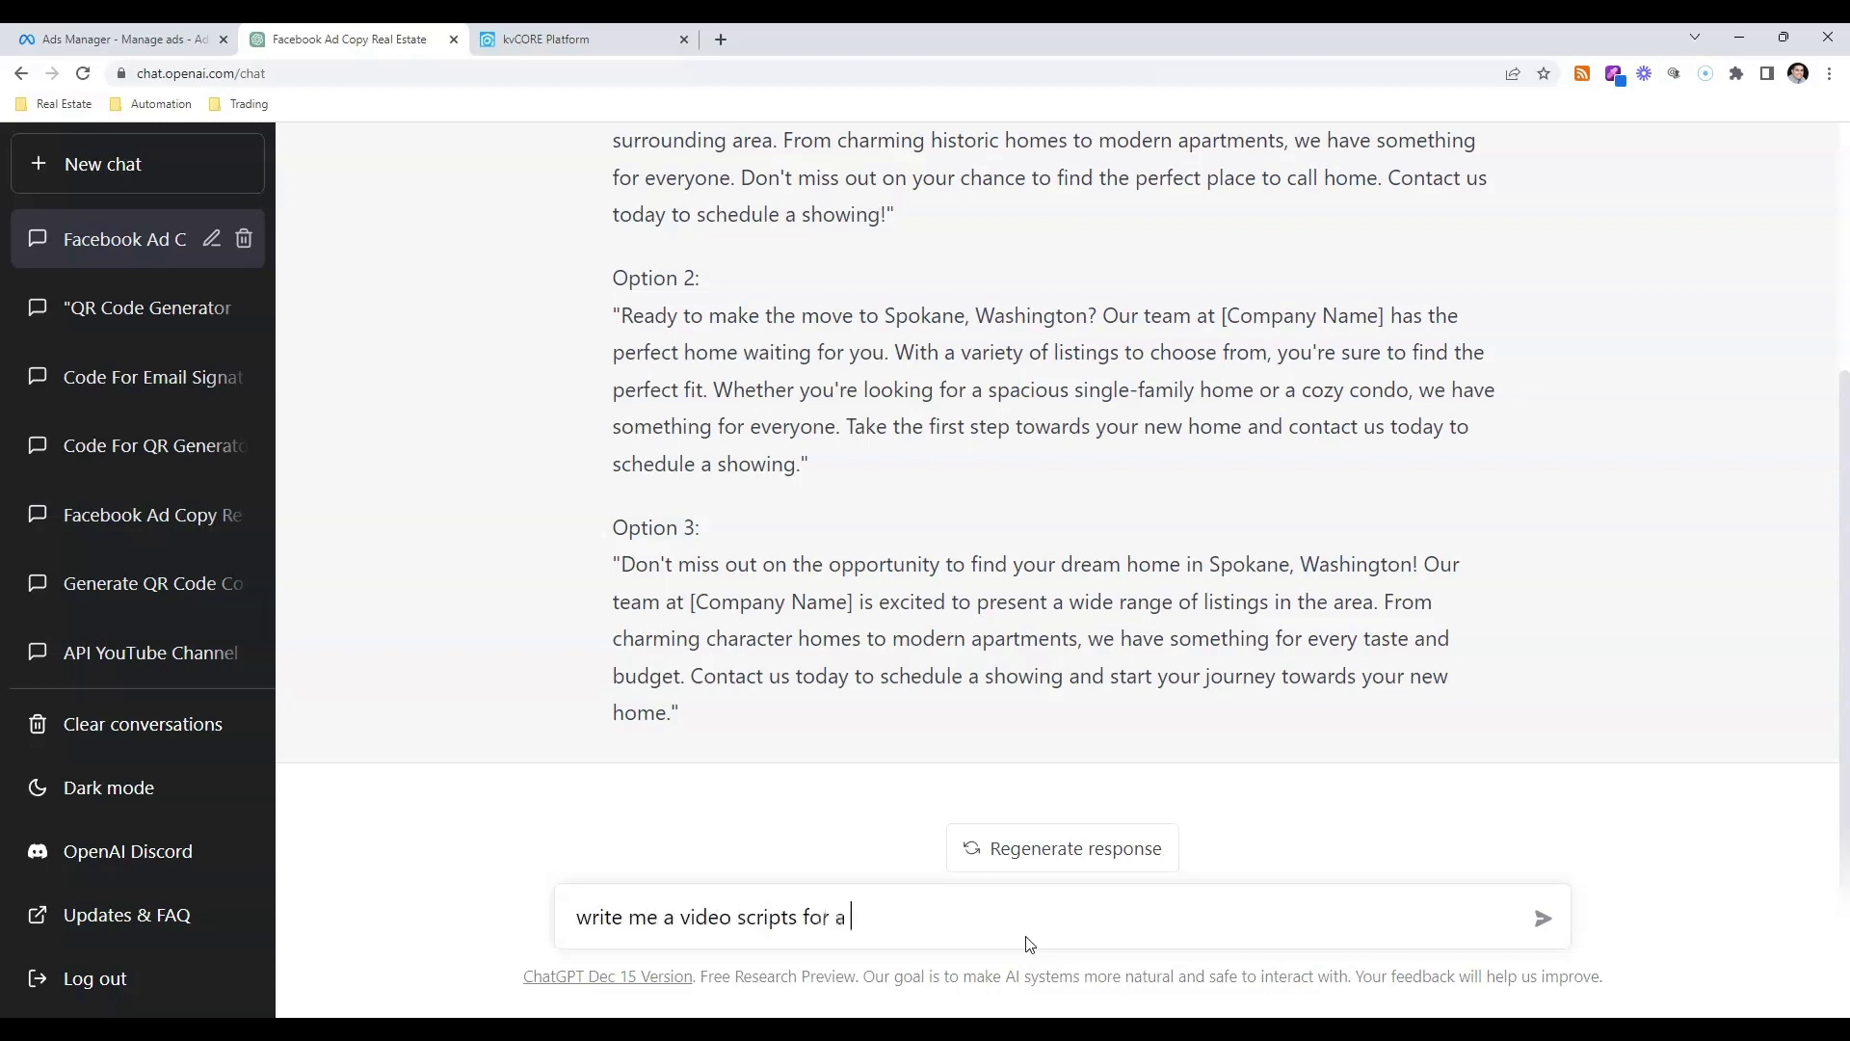
pyautogui.write('e promo')
pyautogui.press('Return')
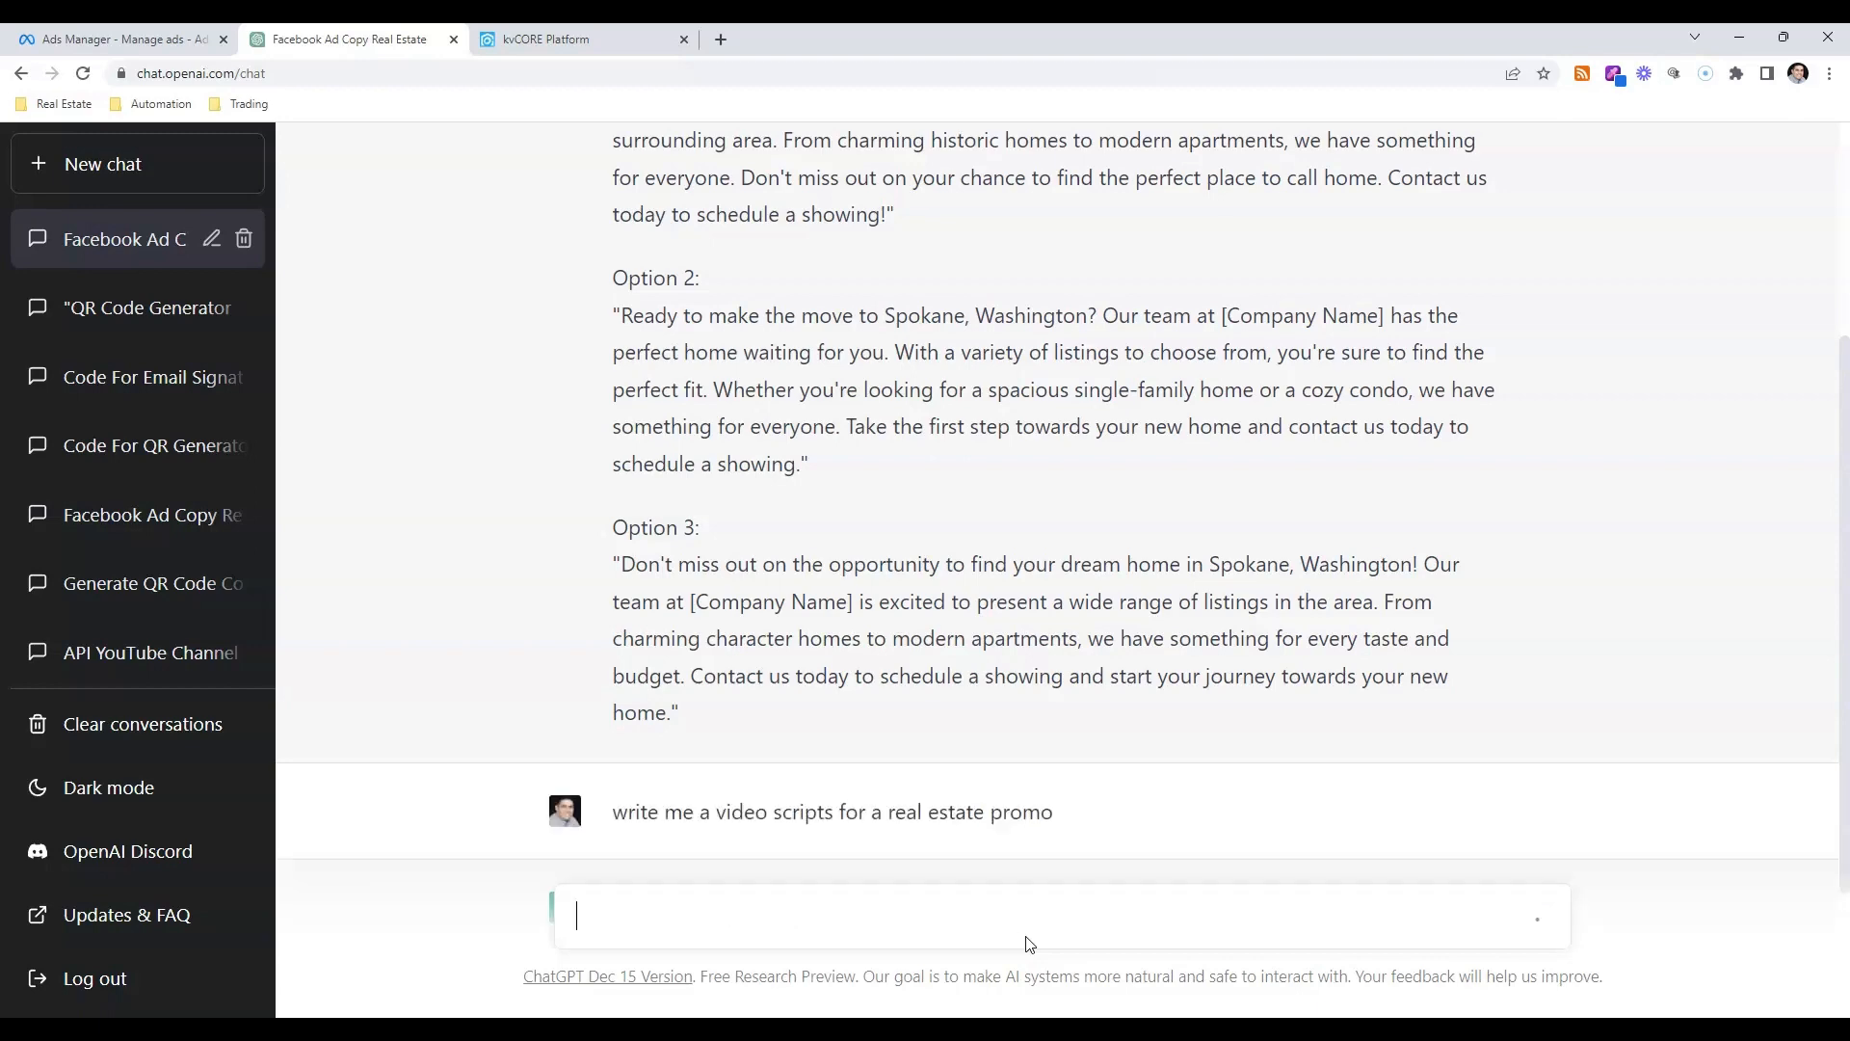